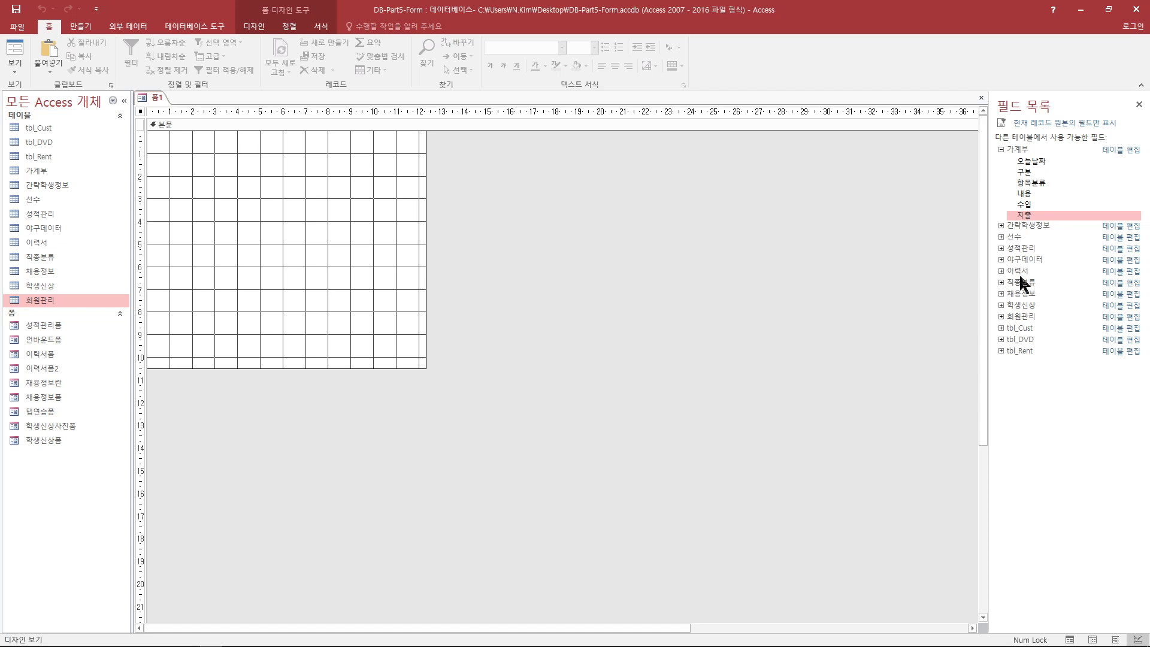
# Add the 회원아이디, 비밀번호 and 이름 fields from the 회원관리 table to the form's detail section
pyautogui.click(1000, 149)
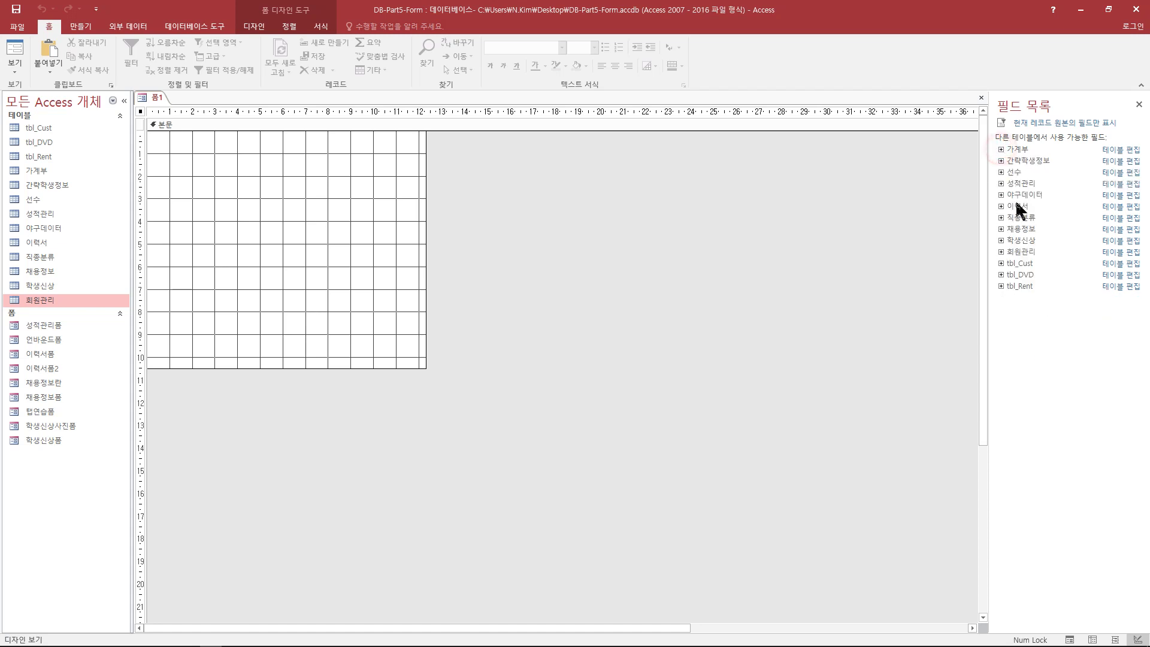
pyautogui.click(1001, 253)
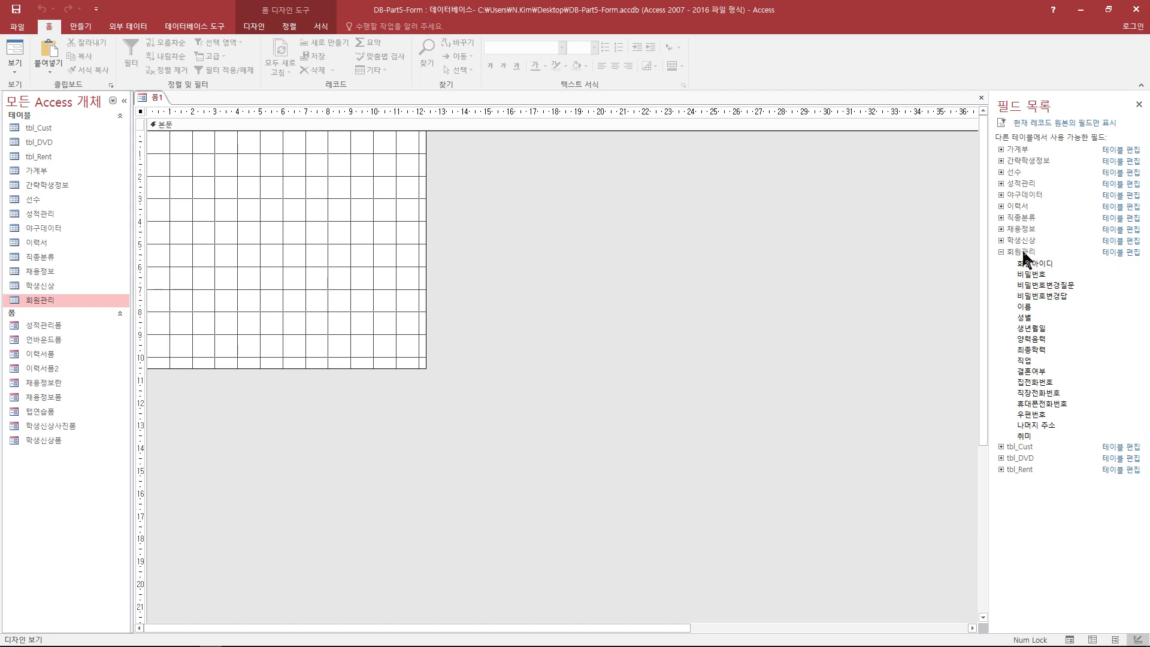
pyautogui.click(1023, 253)
pyautogui.click(1031, 264)
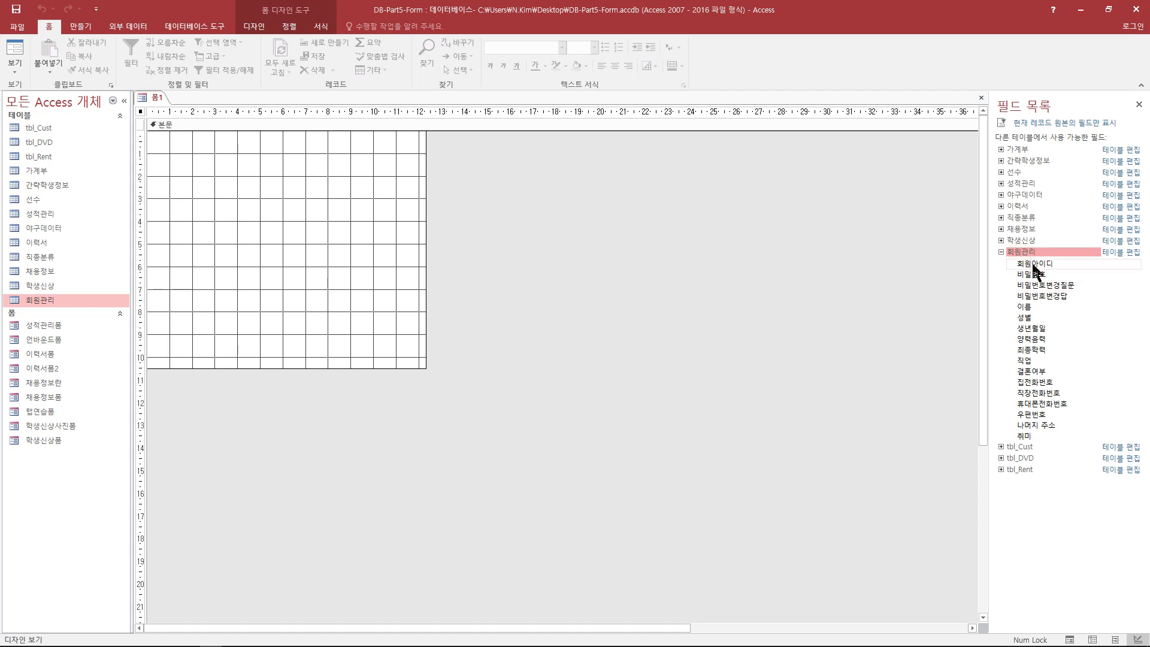
pyautogui.doubleClick(1033, 265)
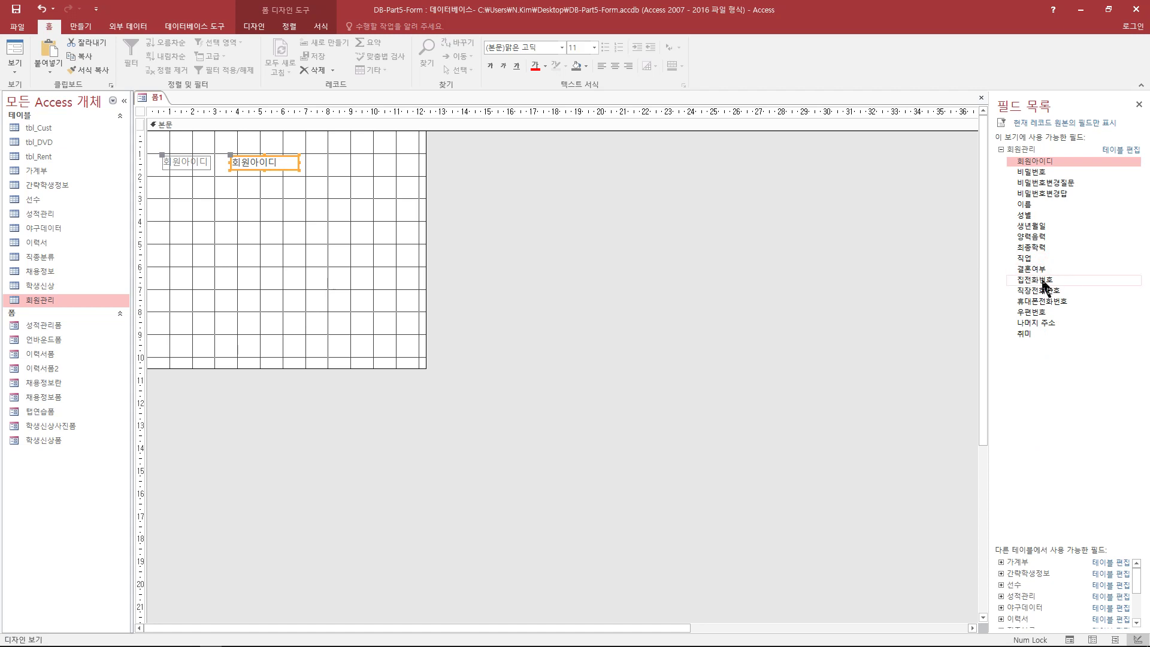
pyautogui.doubleClick(1032, 172)
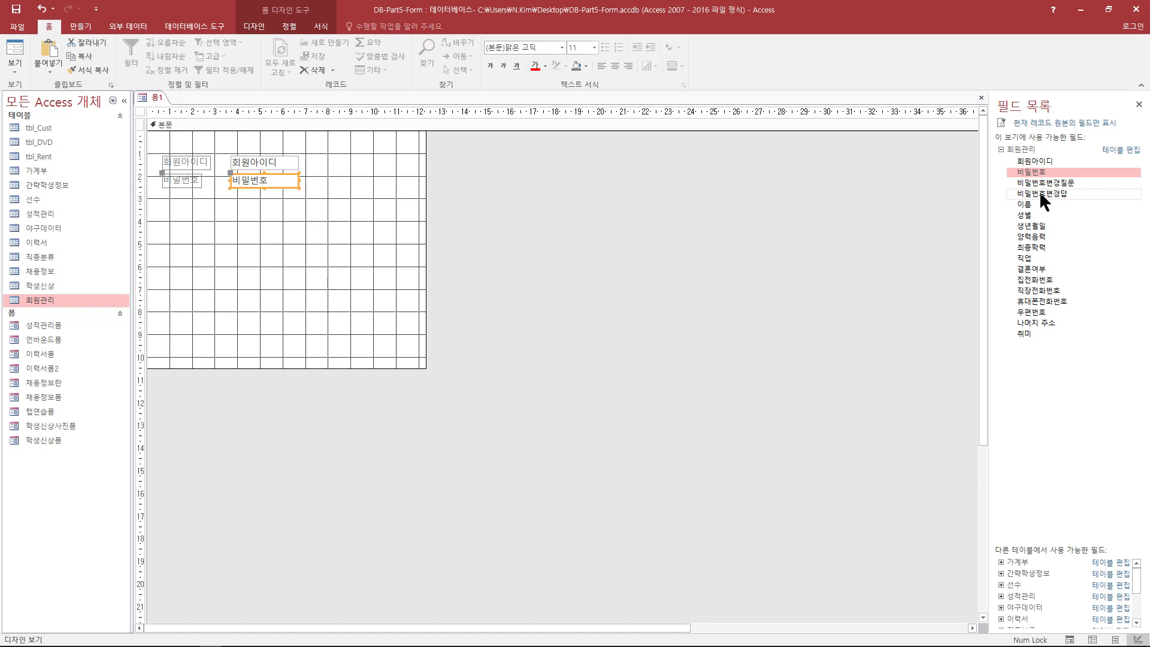
pyautogui.click(1028, 205)
pyautogui.doubleClick(1027, 204)
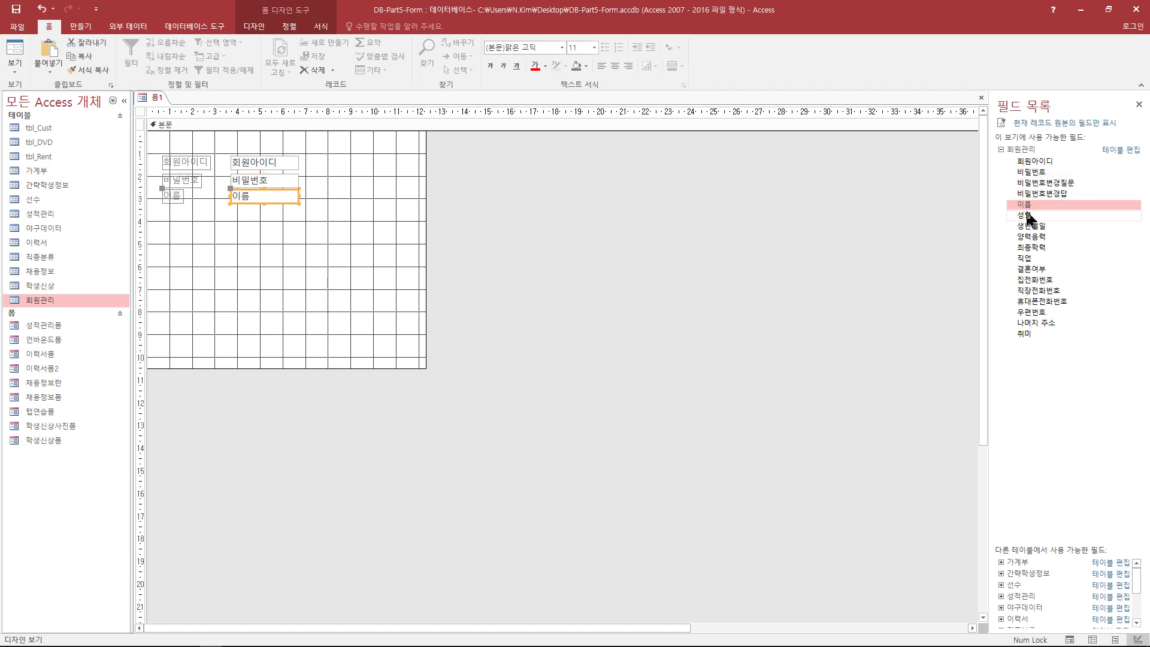
# Add the 성별, 생년월일, 최종학력, 직업 and 결혼여부 fields from 회원관리 to the form
pyautogui.doubleClick(1026, 215)
pyautogui.doubleClick(1030, 228)
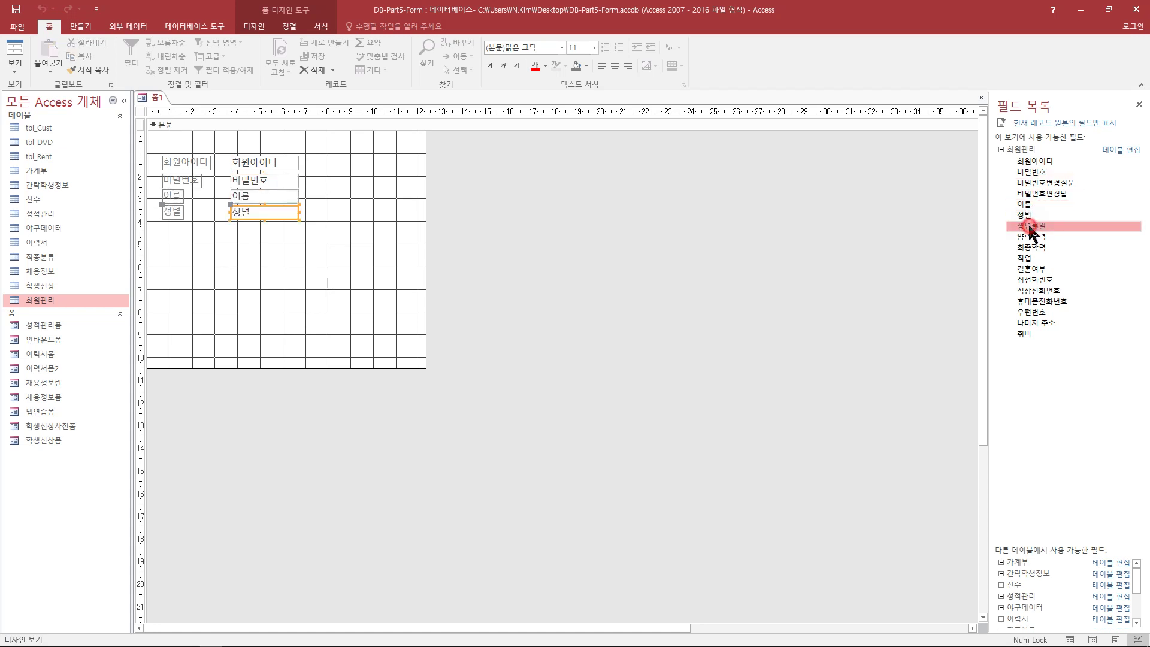
pyautogui.doubleClick(1029, 245)
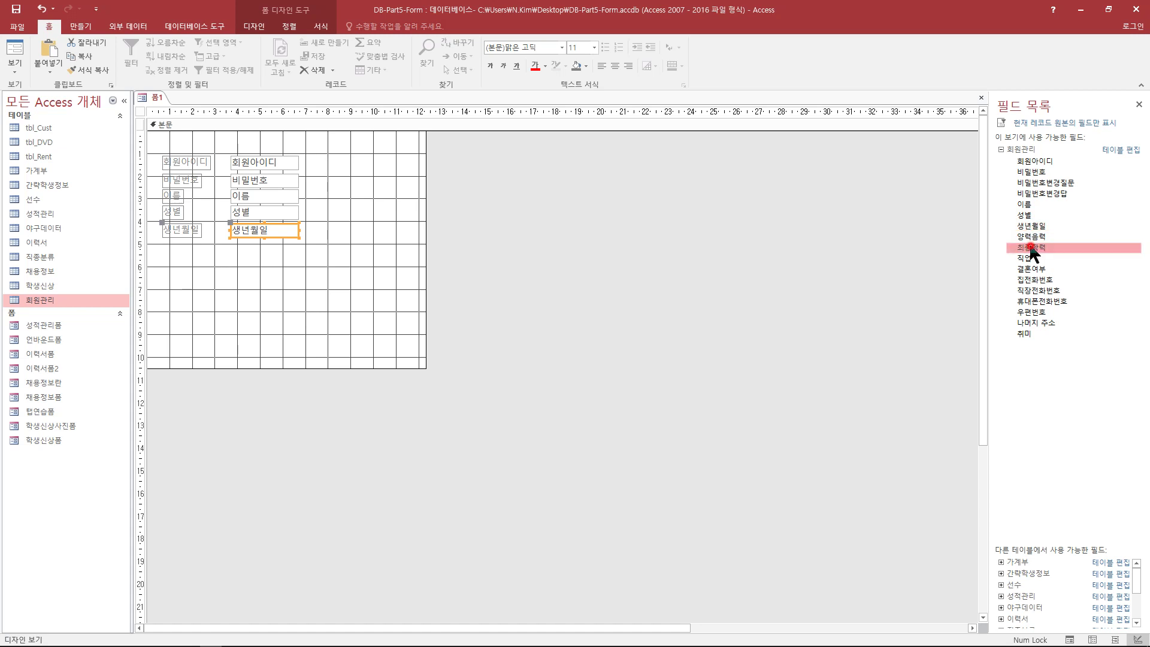
pyautogui.doubleClick(1025, 258)
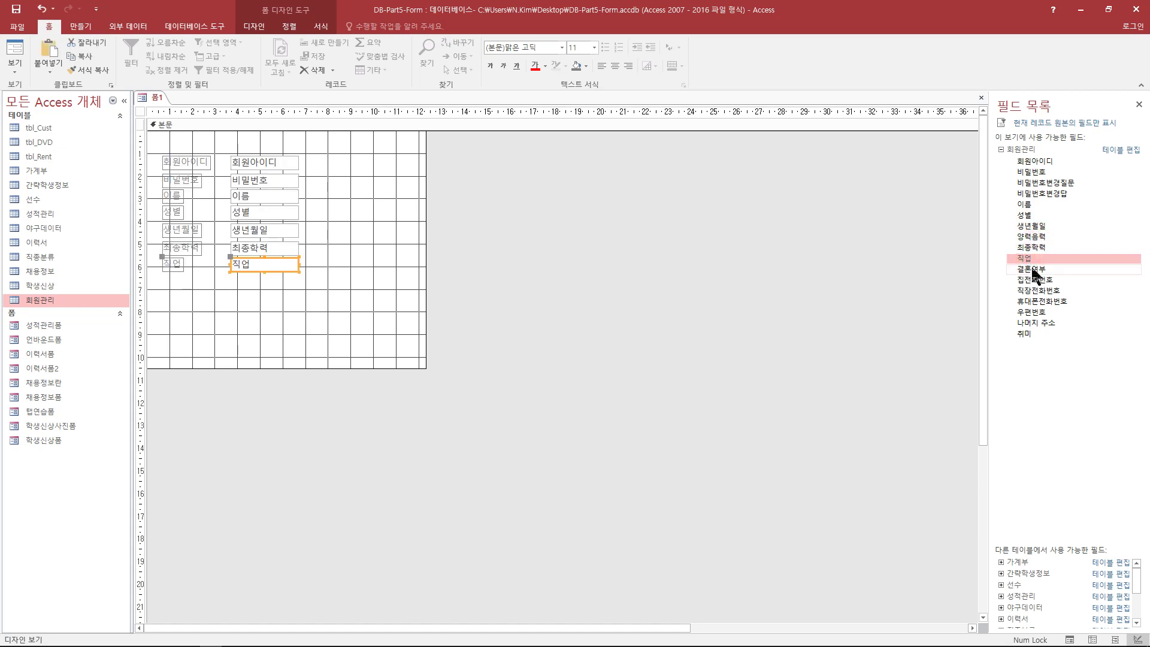
pyautogui.doubleClick(1030, 269)
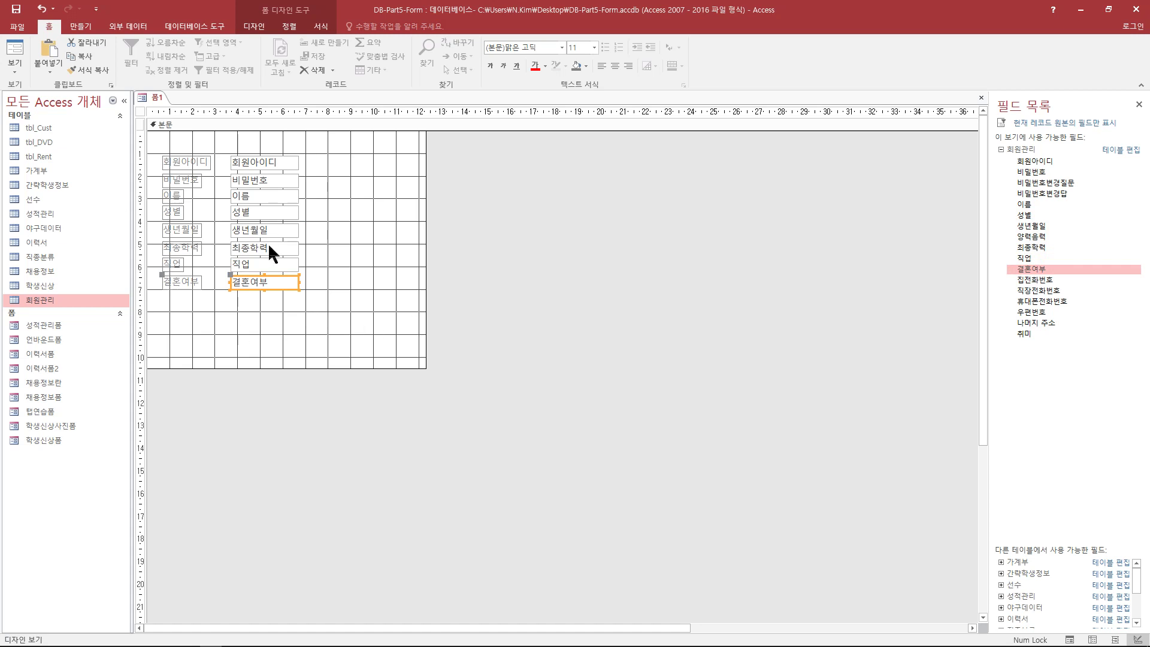
# Move the 결혼여부, 직업 and 최종학력 fields with their labels to uneven positions to the right
pyautogui.moveTo(291, 276)
pyautogui.mouseDown()
pyautogui.moveTo(308, 303)
pyautogui.moveTo(290, 277)
pyautogui.moveTo(309, 286)
pyautogui.mouseUp()
pyautogui.doubleClick(290, 270)
pyautogui.moveTo(289, 240); pyautogui.dragTo(341, 245)
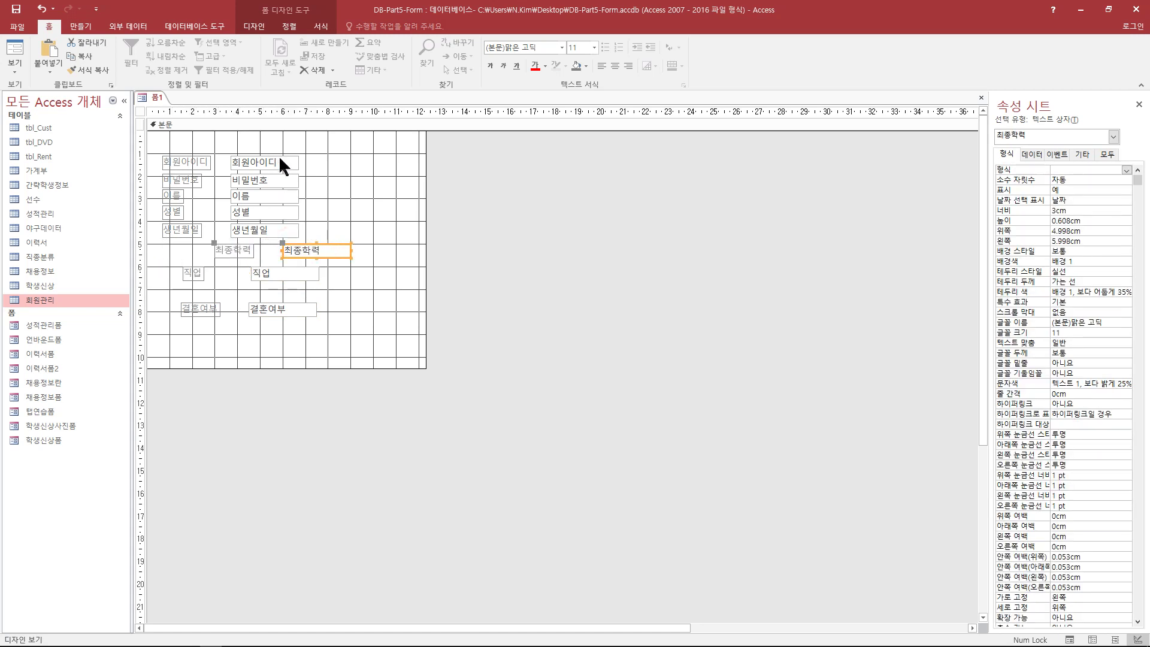
# Move the 회원아이디, 이름, 성별 and 생년월일 fields with their labels to uneven positions
pyautogui.click(281, 163)
pyautogui.moveTo(266, 148); pyautogui.dragTo(294, 138)
pyautogui.click(295, 197)
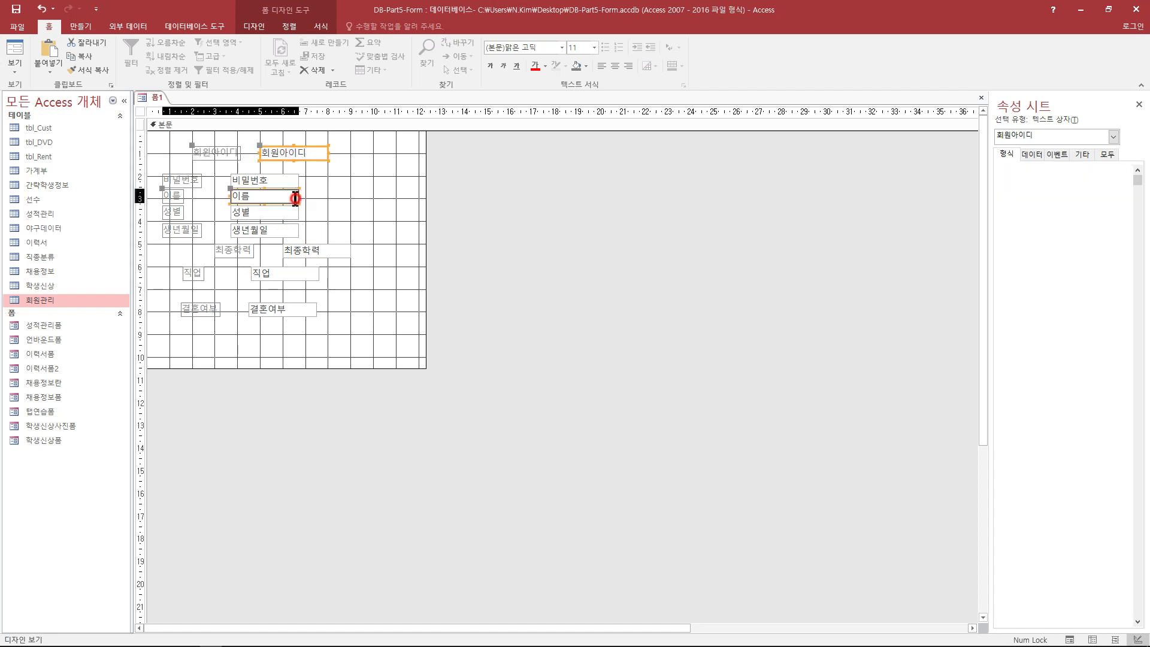
pyautogui.moveTo(296, 198); pyautogui.dragTo(320, 220)
pyautogui.click(289, 227)
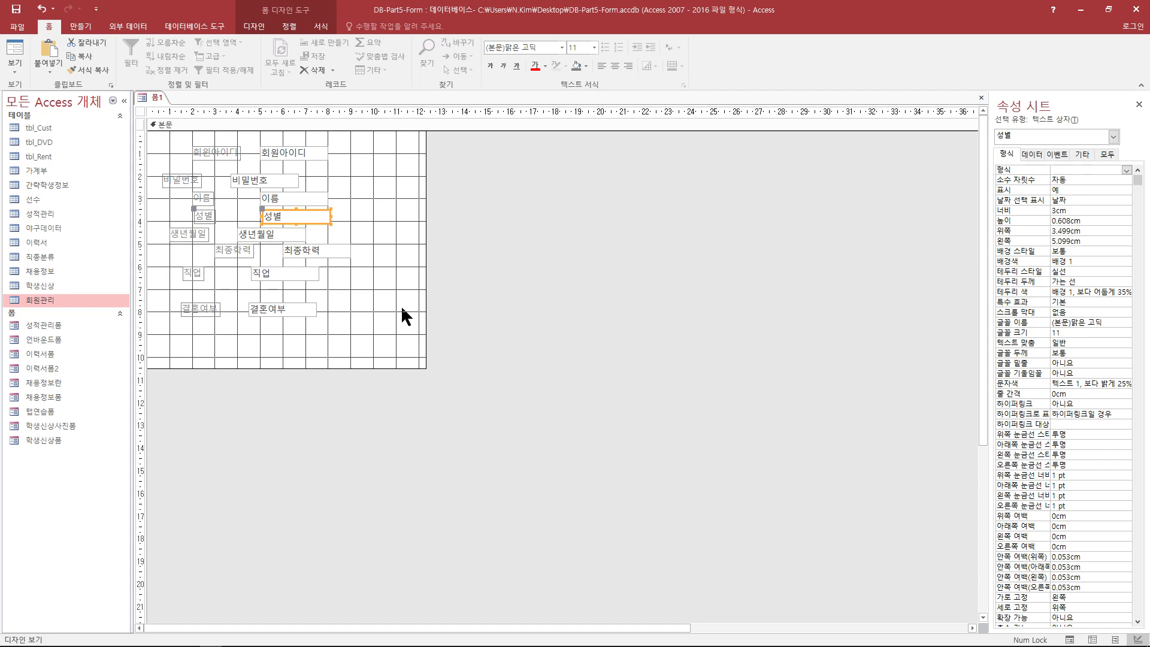
# Space all eight text boxes on the form equally in the vertical direction
pyautogui.click(402, 308)
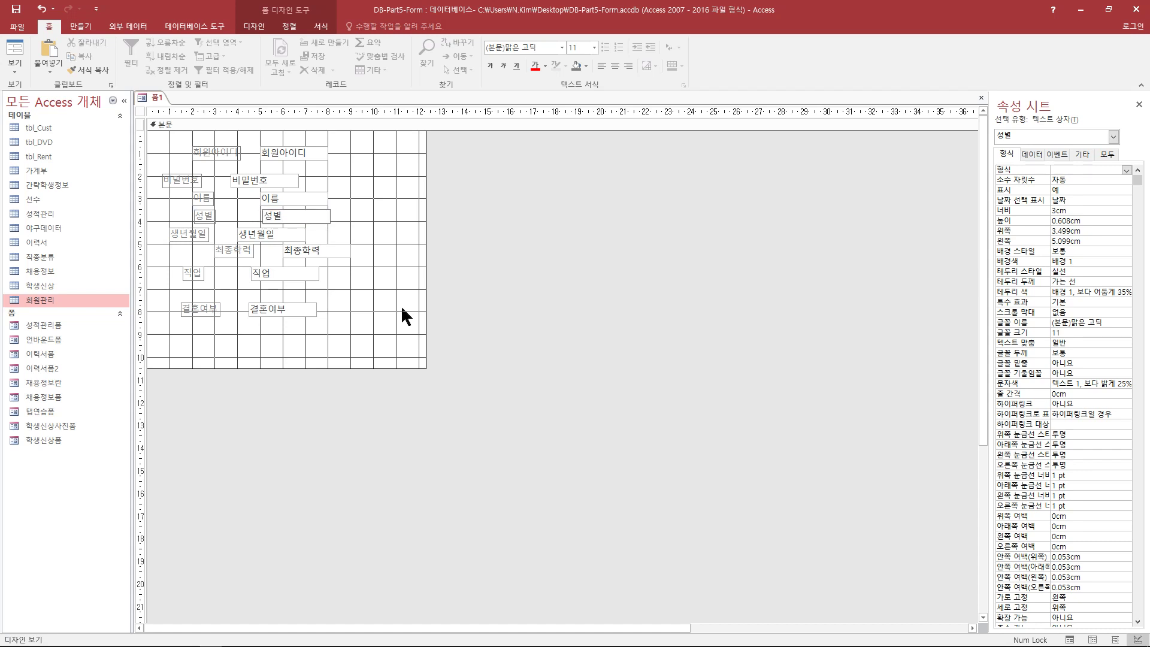
pyautogui.moveTo(367, 137); pyautogui.dragTo(286, 315)
pyautogui.click(366, 312)
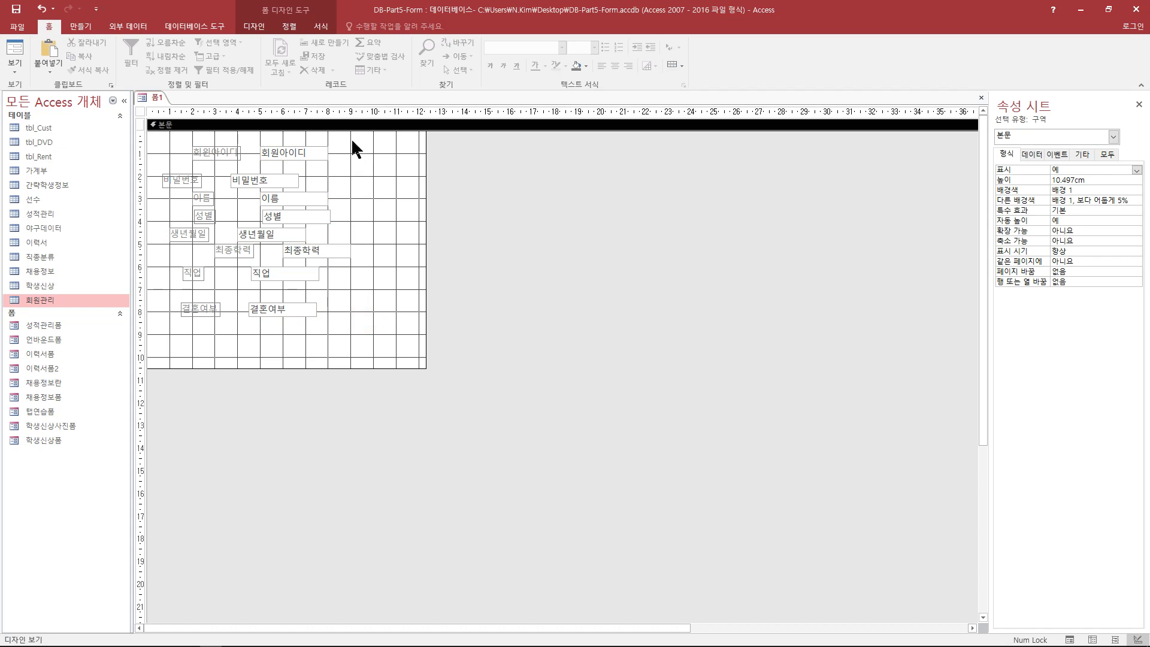
pyautogui.moveTo(350, 139); pyautogui.dragTo(298, 163)
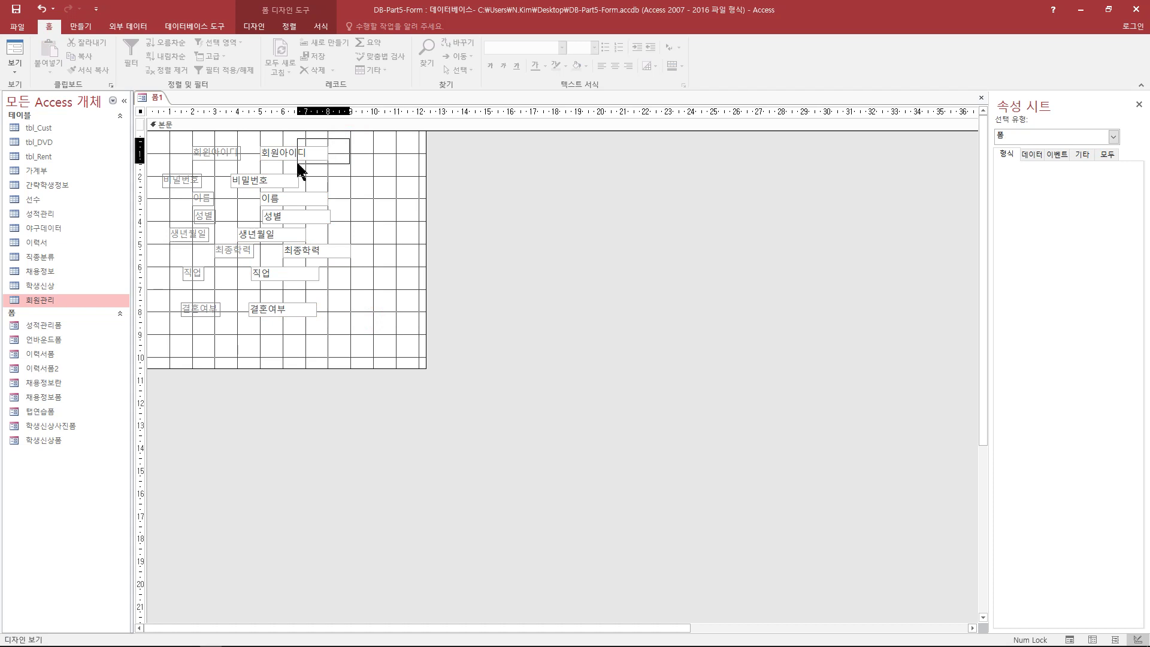
pyautogui.moveTo(298, 163); pyautogui.dragTo(282, 318)
pyautogui.click(370, 159)
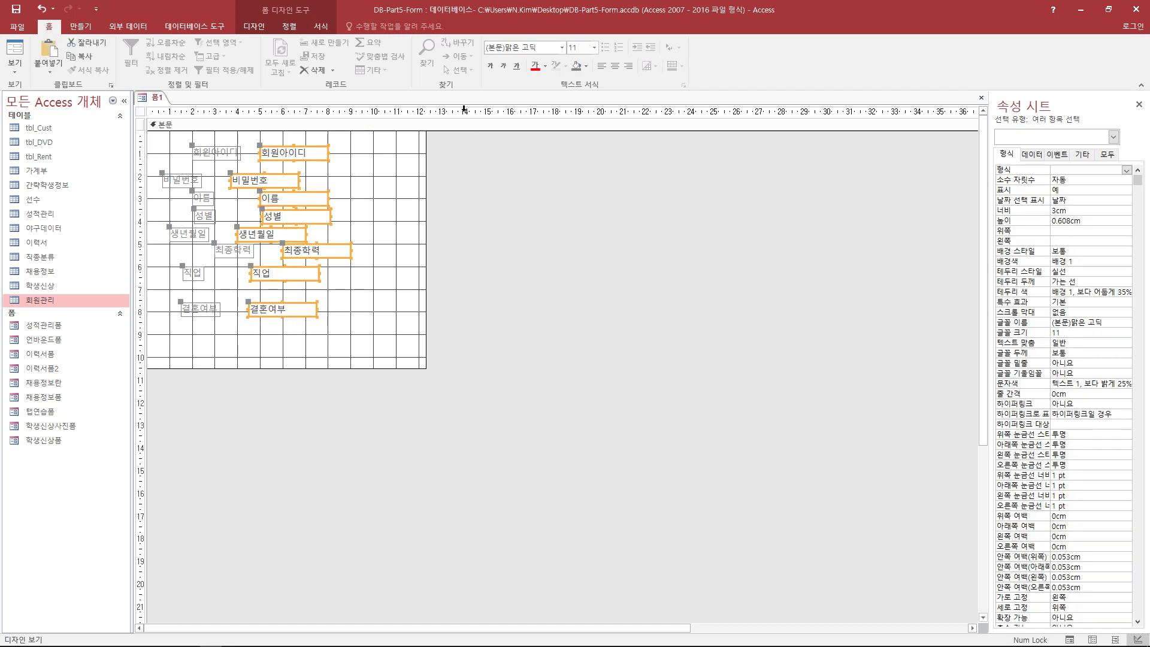
pyautogui.click(291, 26)
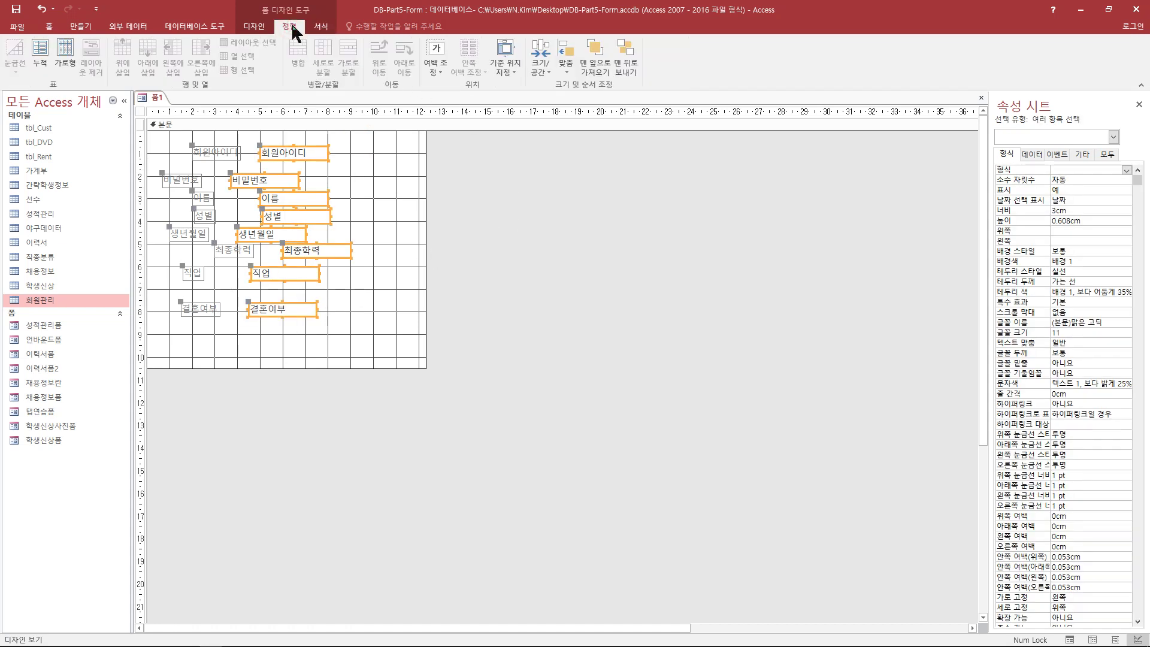
pyautogui.click(567, 69)
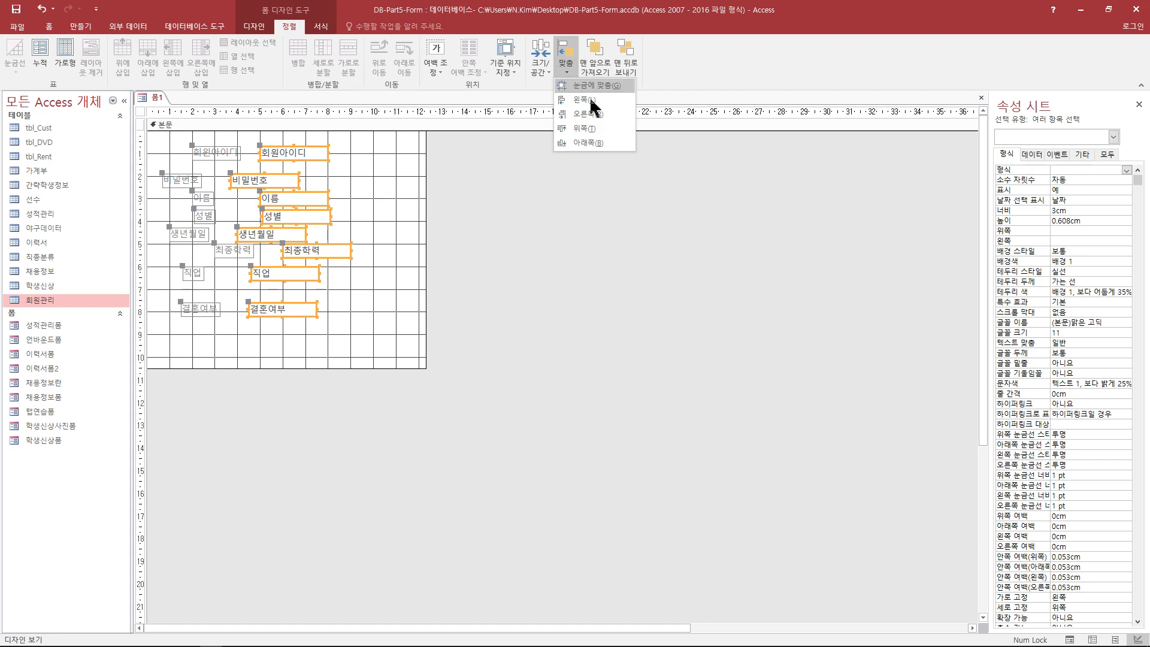
pyautogui.click(544, 72)
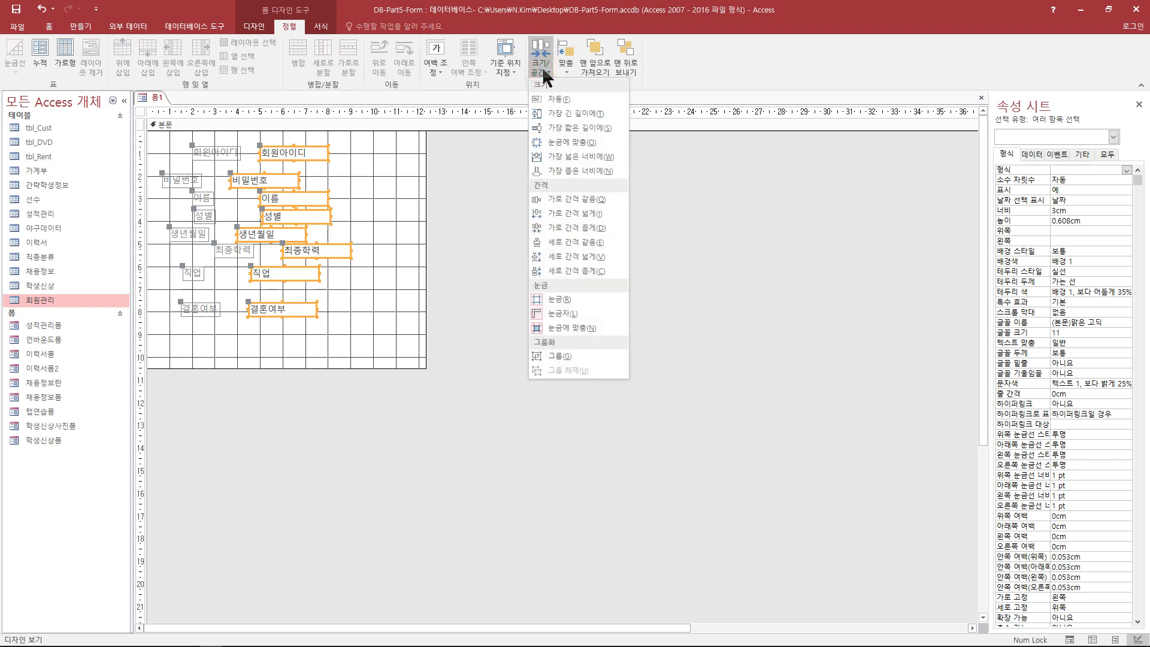
pyautogui.click(591, 246)
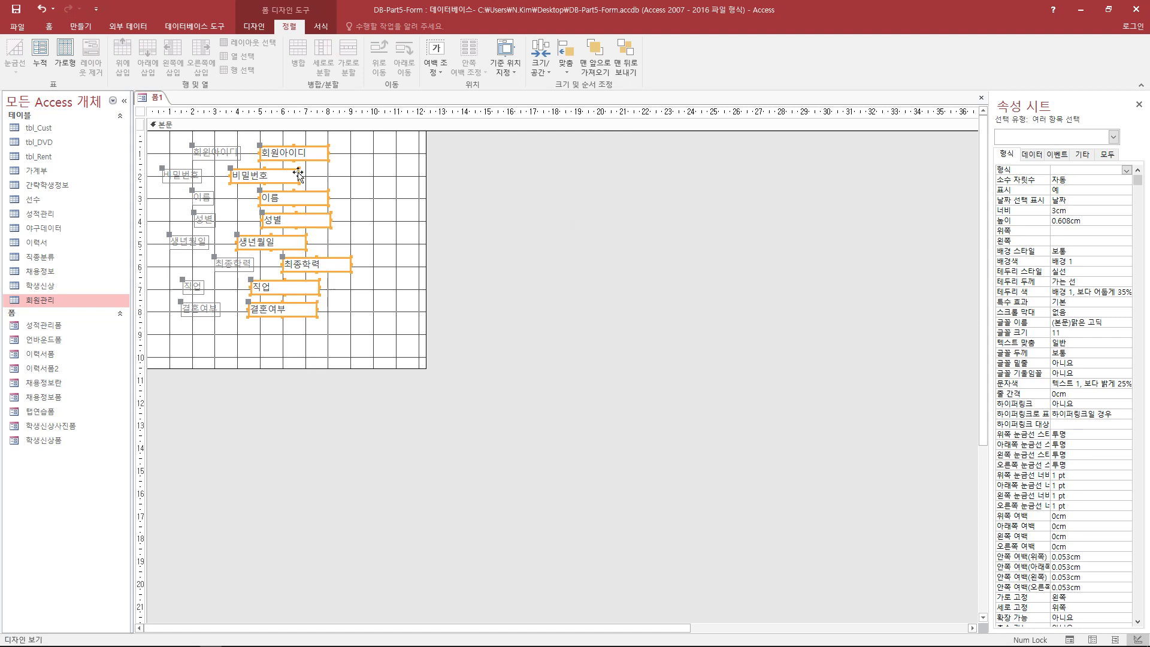
pyautogui.click(42, 11)
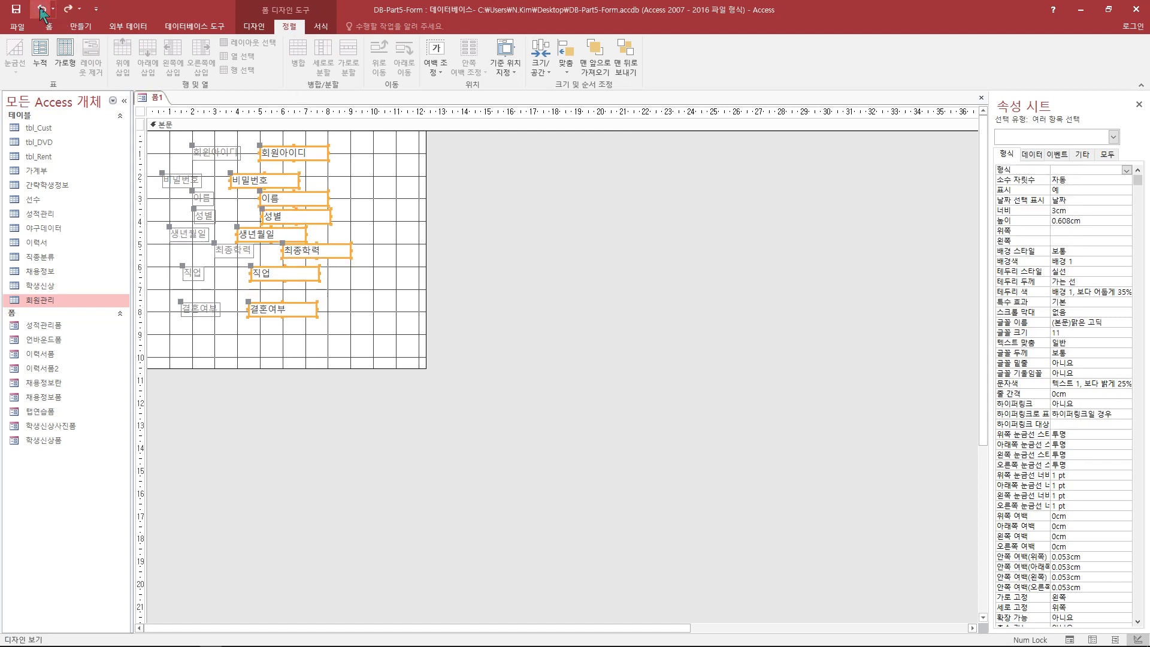
pyautogui.click(69, 10)
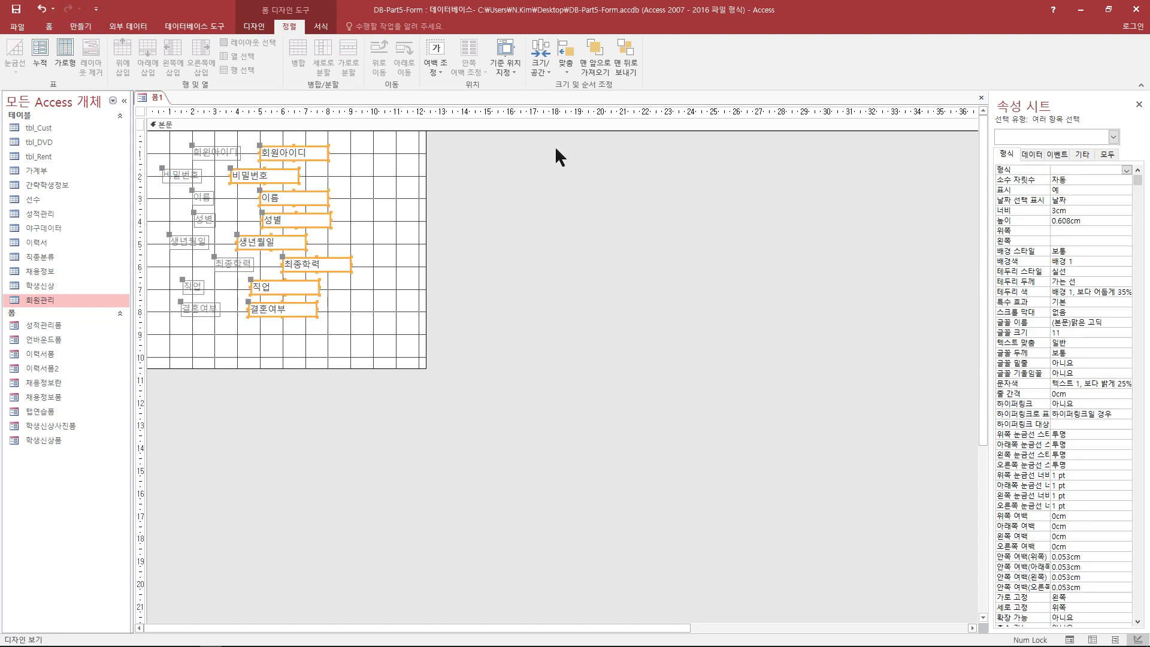
# Align the left edges of the eight text boxes
pyautogui.click(564, 70)
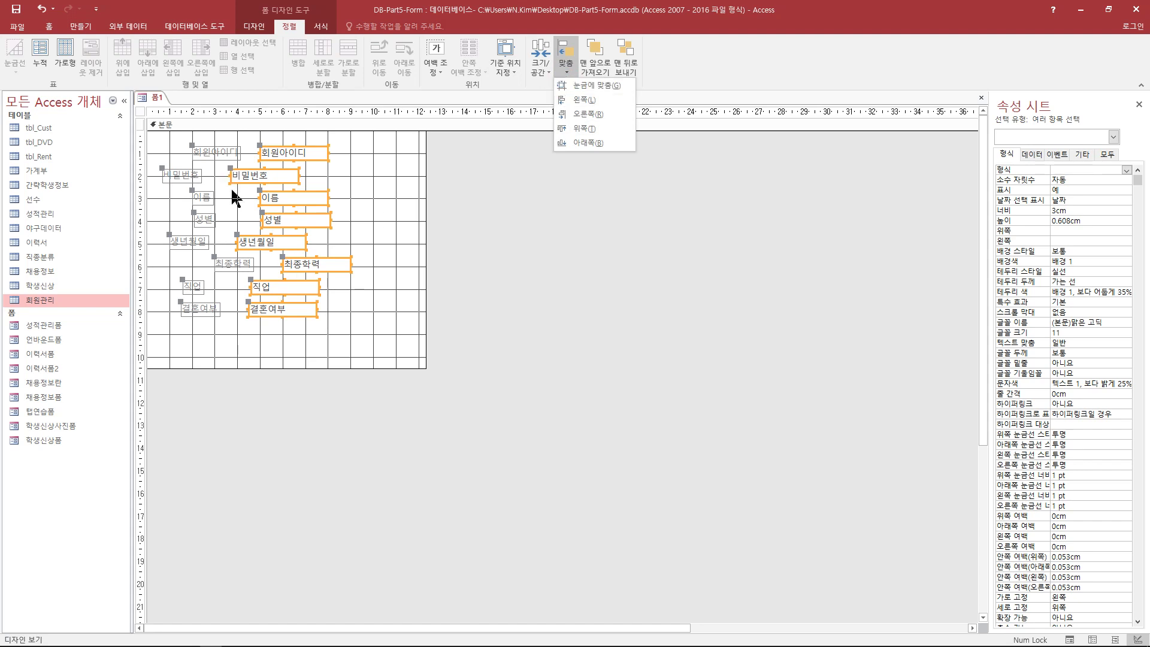
pyautogui.click(607, 97)
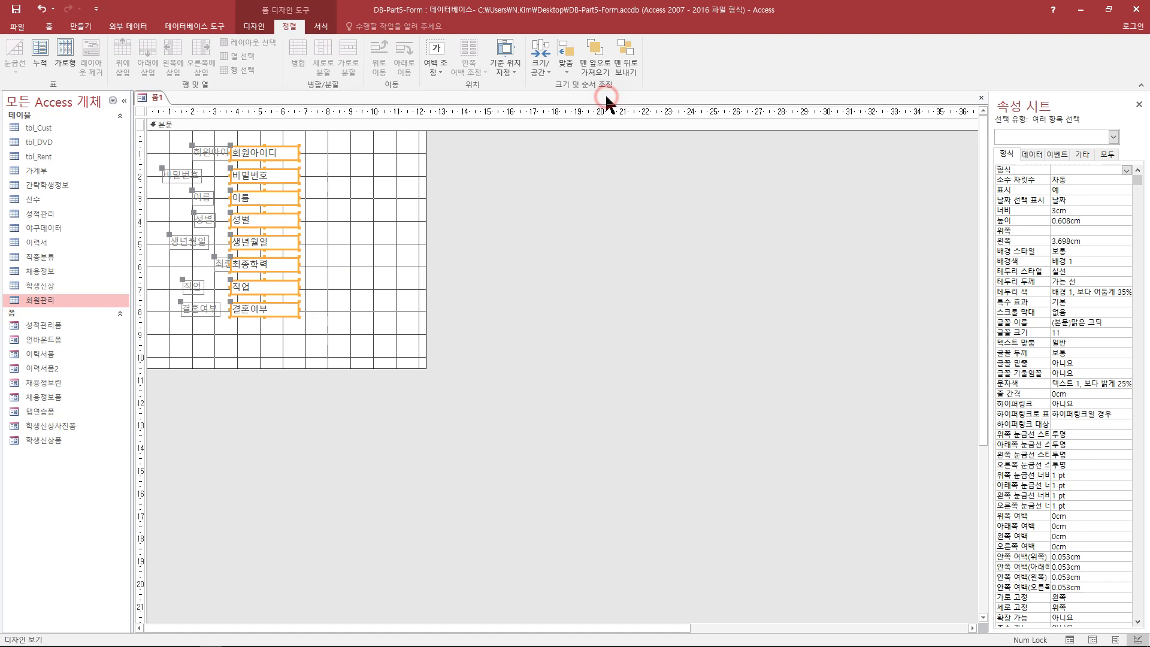
pyautogui.click(391, 264)
# Shift all text boxes with their labels so the text boxes sit about 4.2 cm from the form's left edge
pyautogui.moveTo(153, 140); pyautogui.dragTo(217, 319)
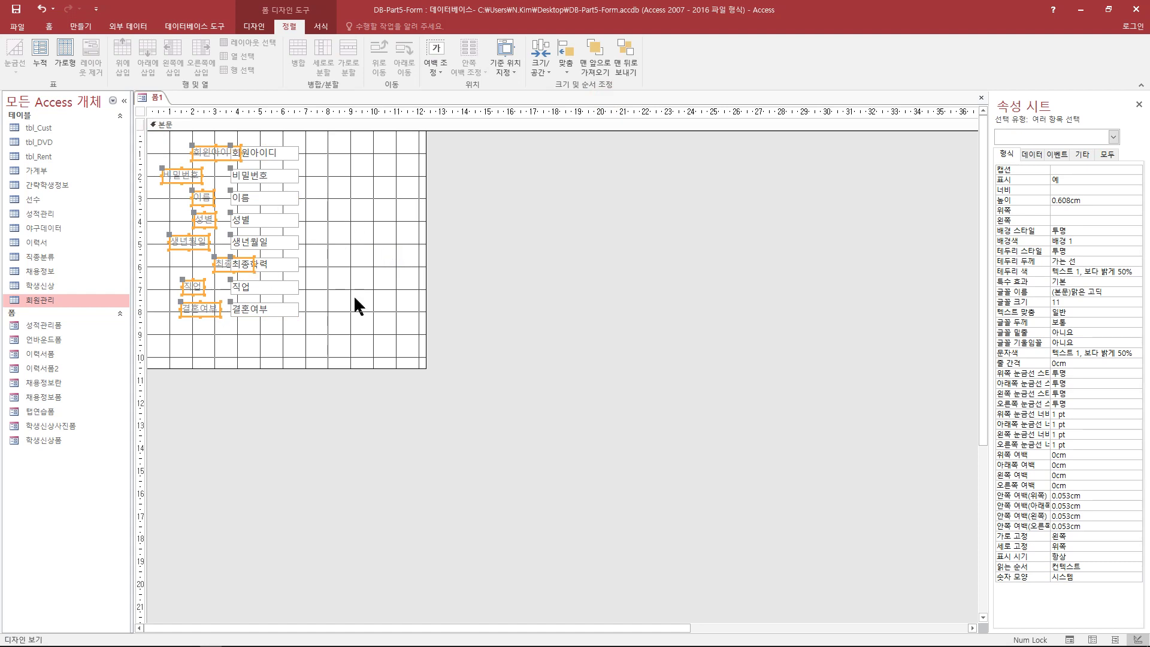
pyautogui.moveTo(347, 335); pyautogui.dragTo(330, 150)
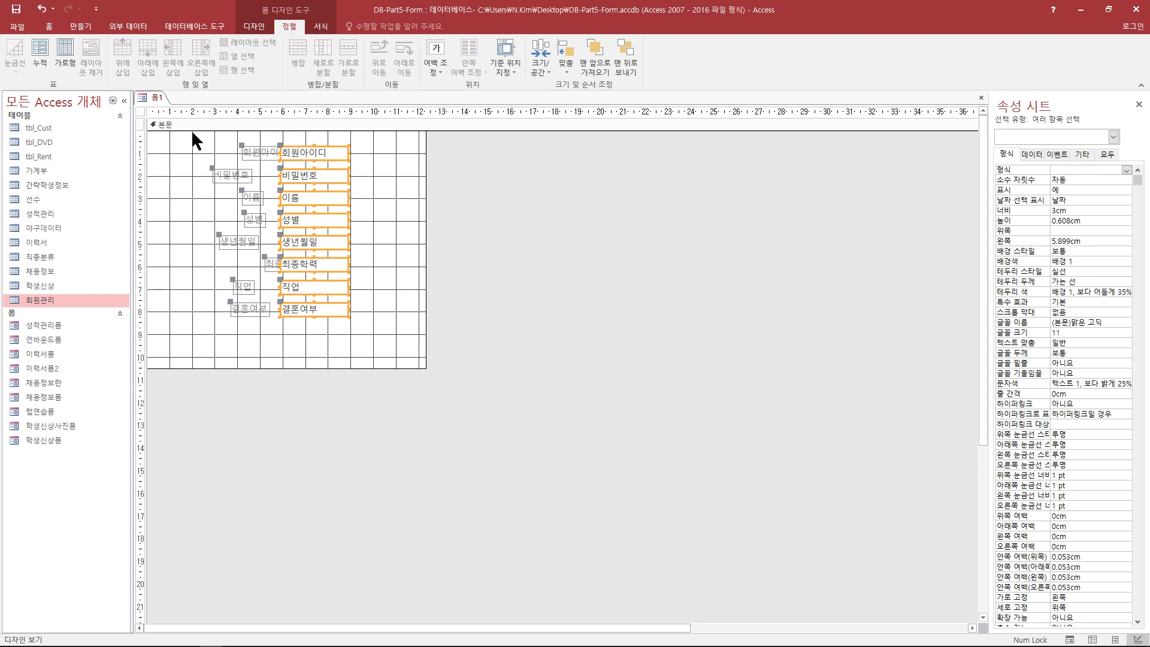
pyautogui.moveTo(185, 140); pyautogui.dragTo(276, 326)
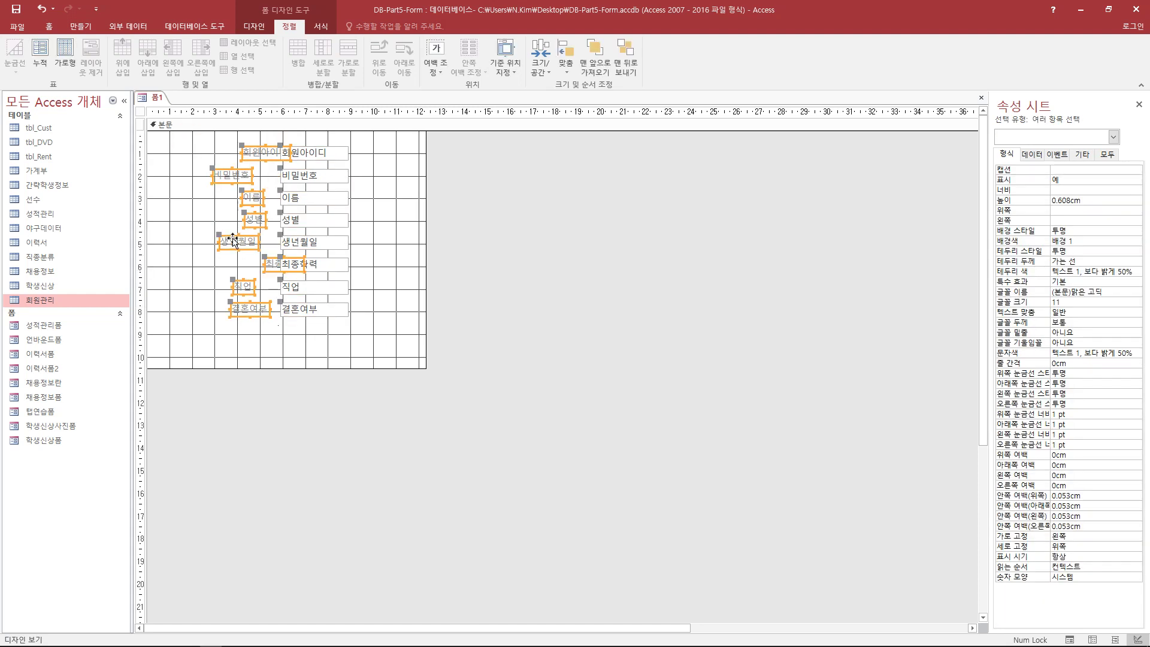
pyautogui.moveTo(233, 241); pyautogui.dragTo(194, 241)
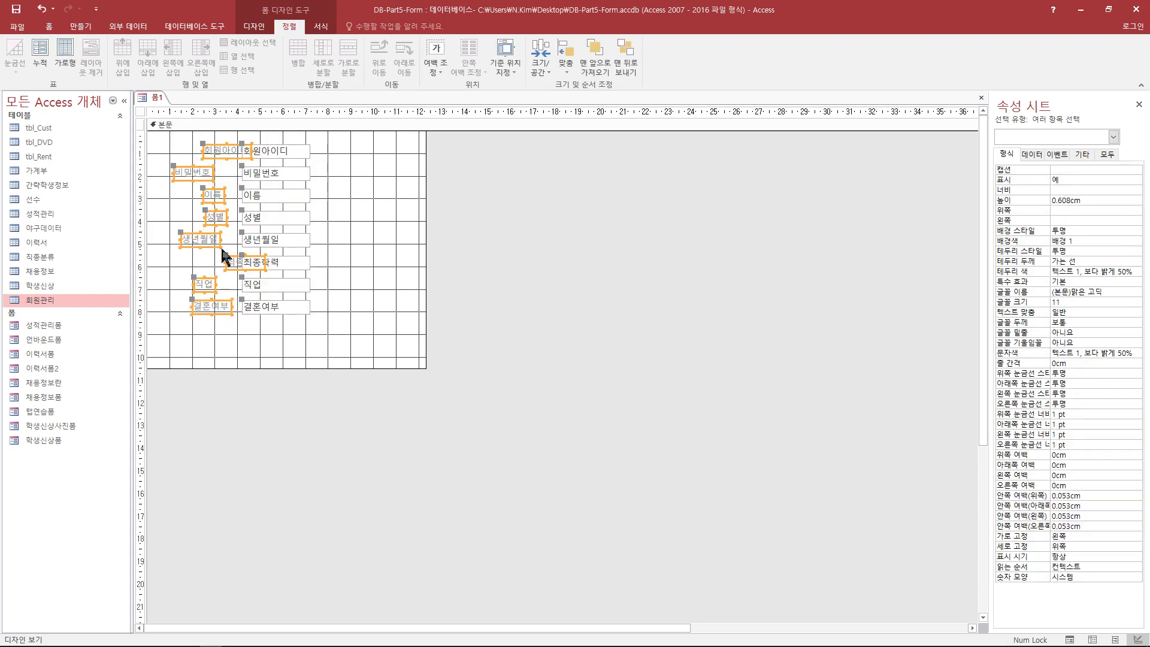
pyautogui.click(332, 250)
# Align the left edges of the eight field labels
pyautogui.moveTo(164, 135); pyautogui.dragTo(233, 332)
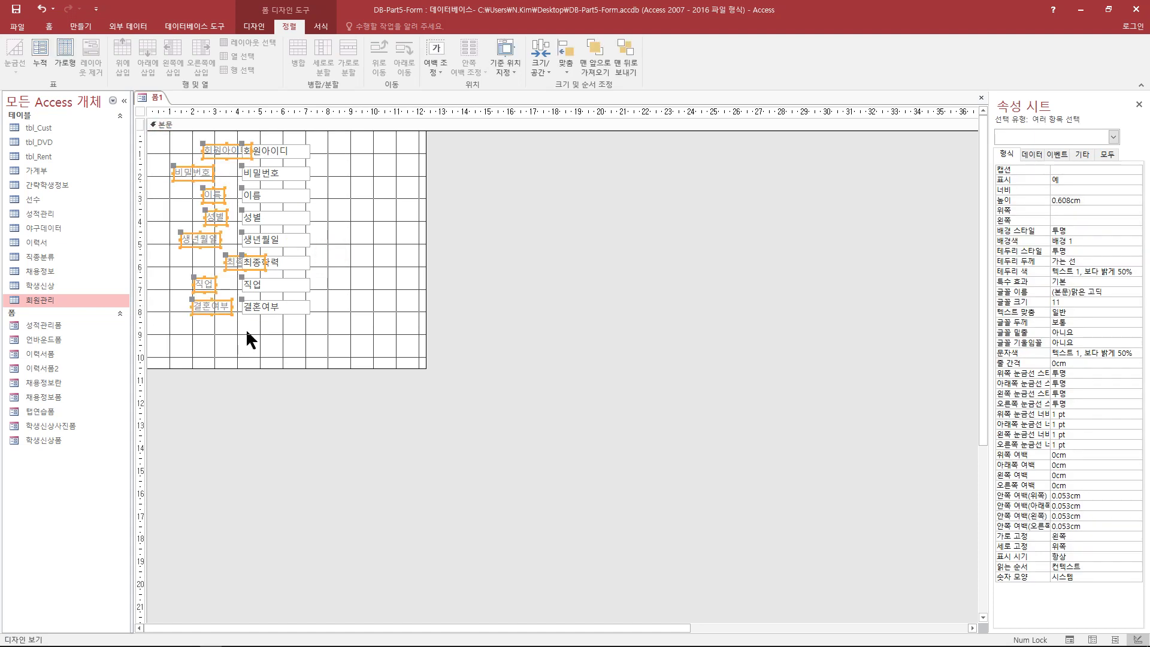
pyautogui.click(566, 73)
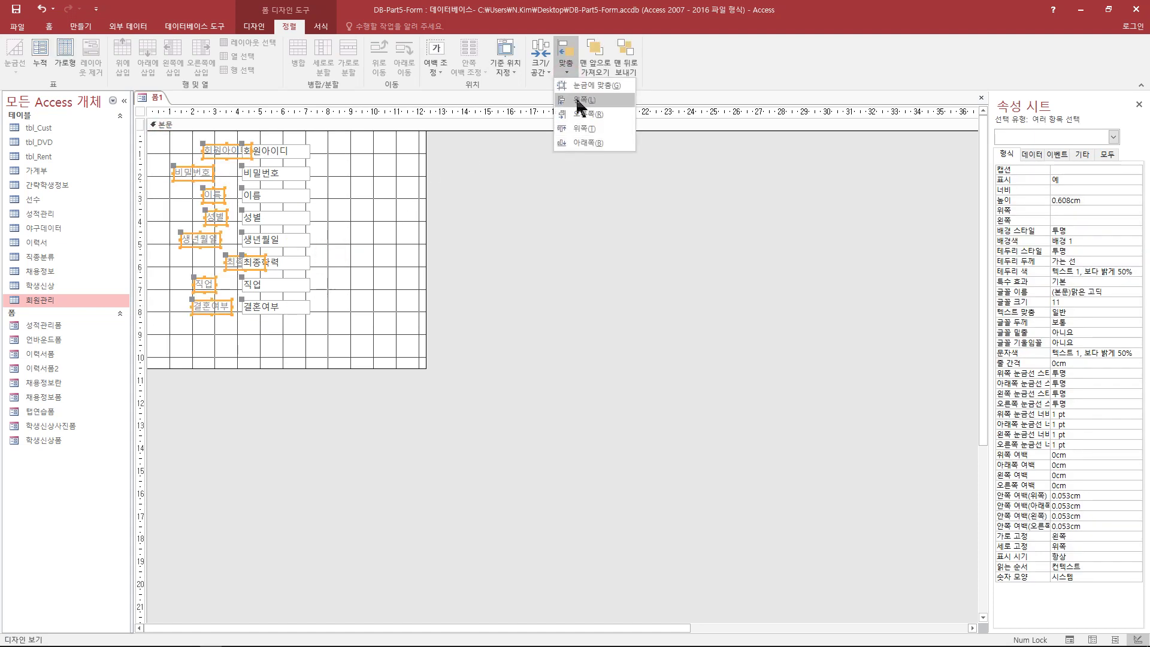
pyautogui.click(576, 100)
pyautogui.click(346, 304)
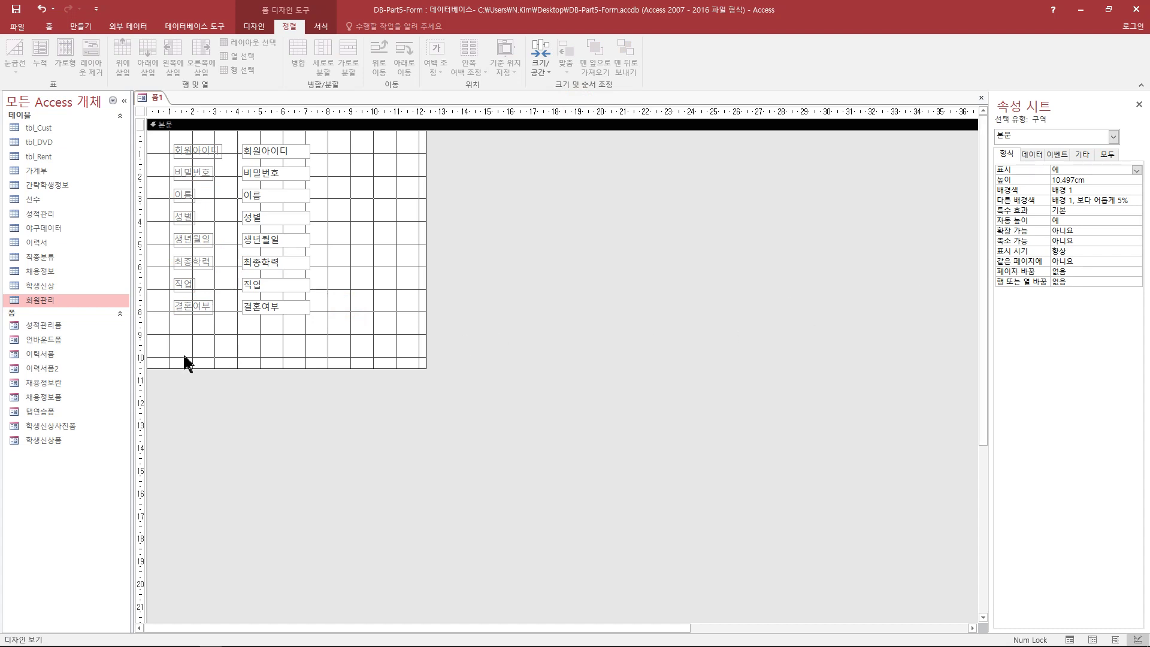
pyautogui.click(388, 372)
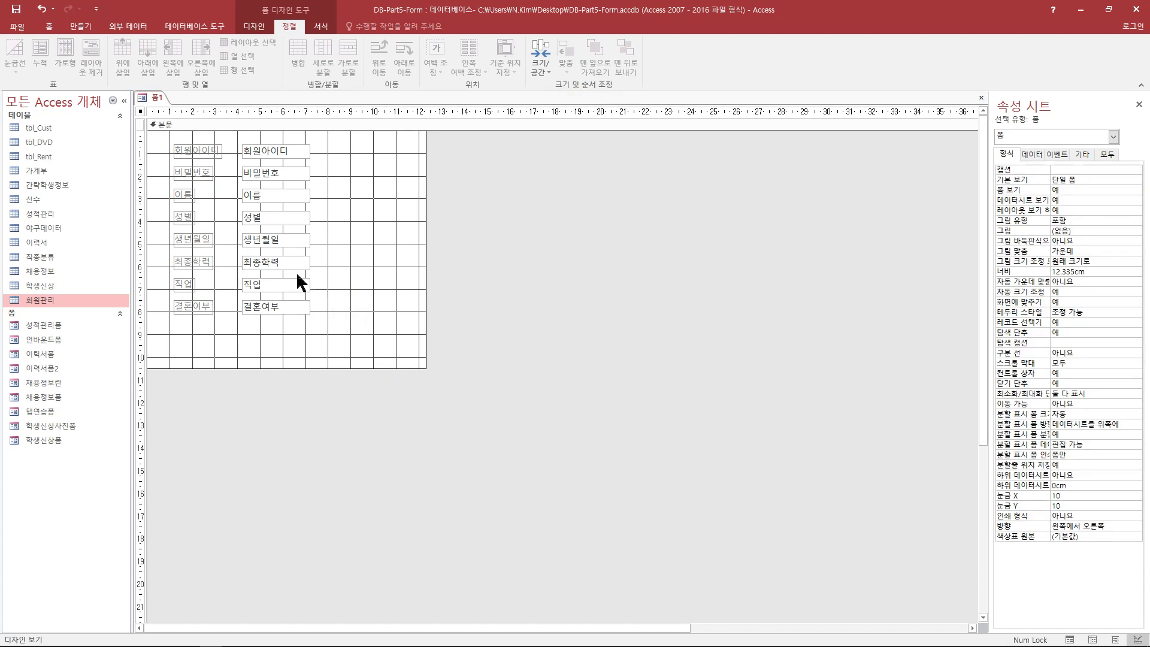
pyautogui.click(353, 327)
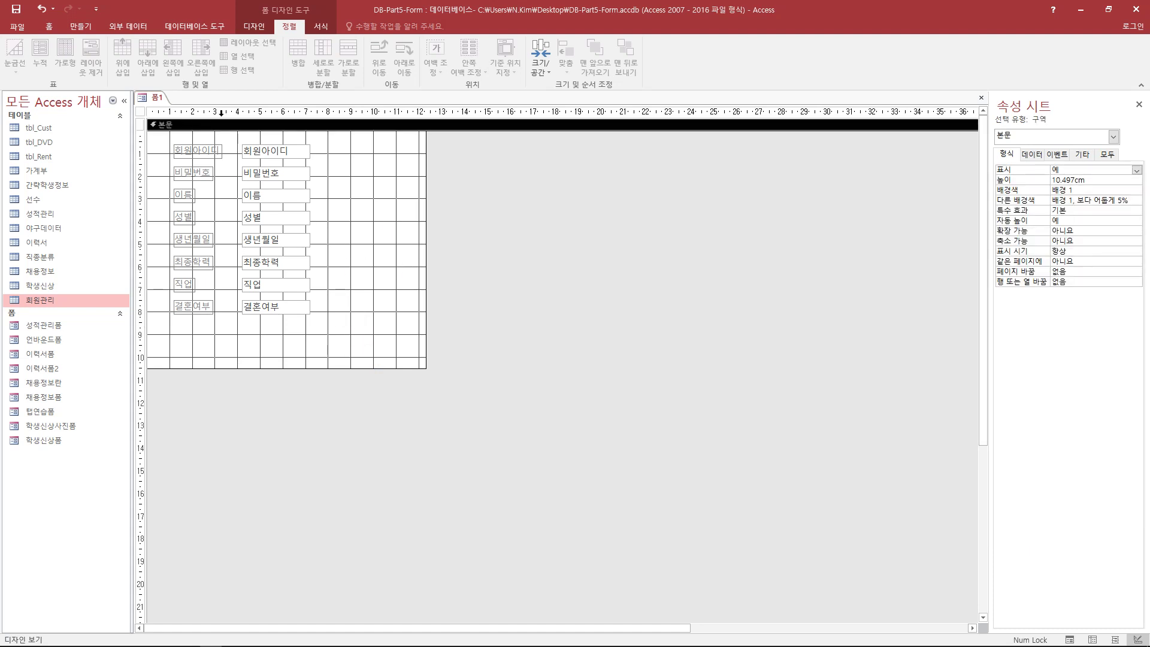
pyautogui.moveTo(362, 334); pyautogui.dragTo(275, 146)
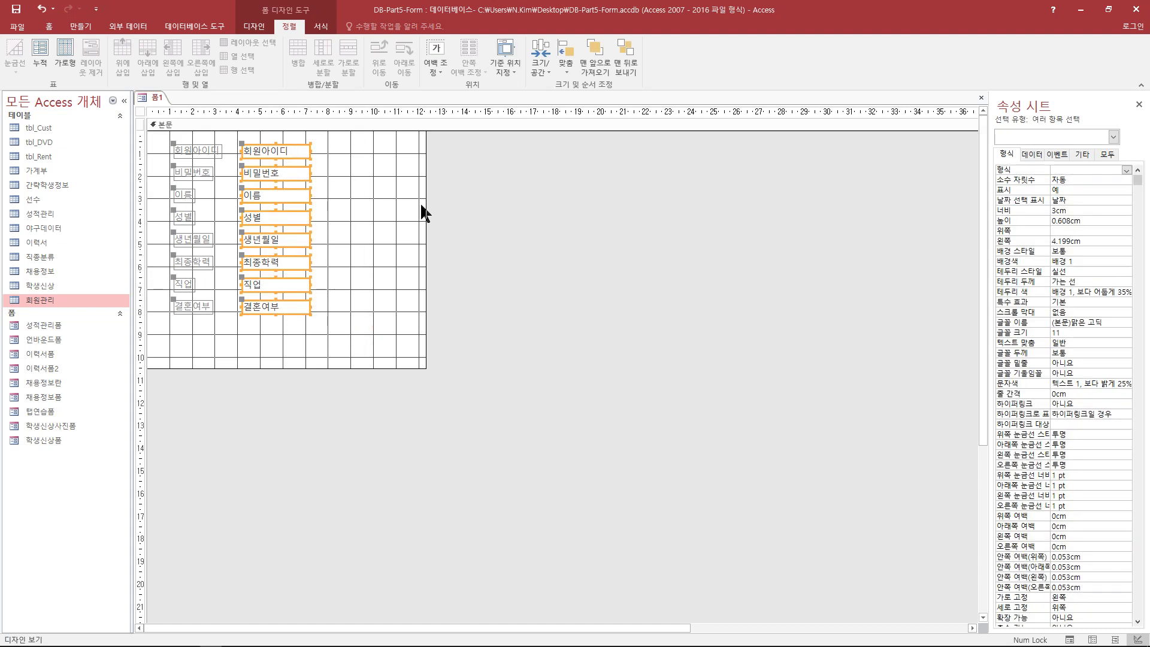
pyautogui.click(540, 75)
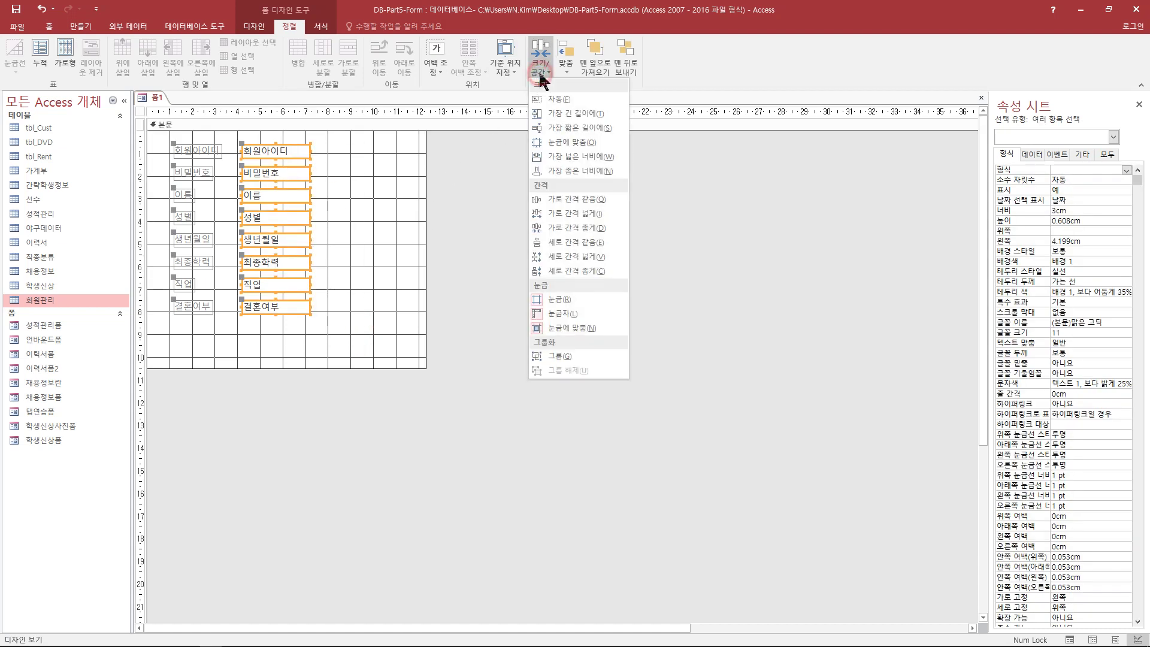
pyautogui.click(563, 70)
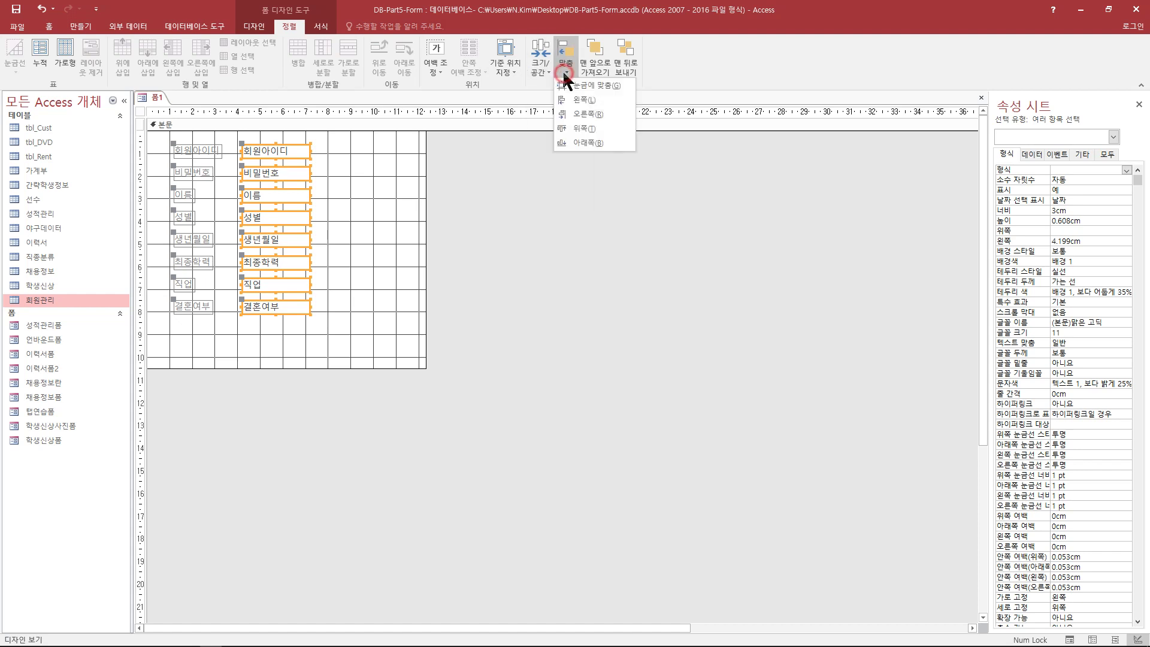
pyautogui.click(542, 71)
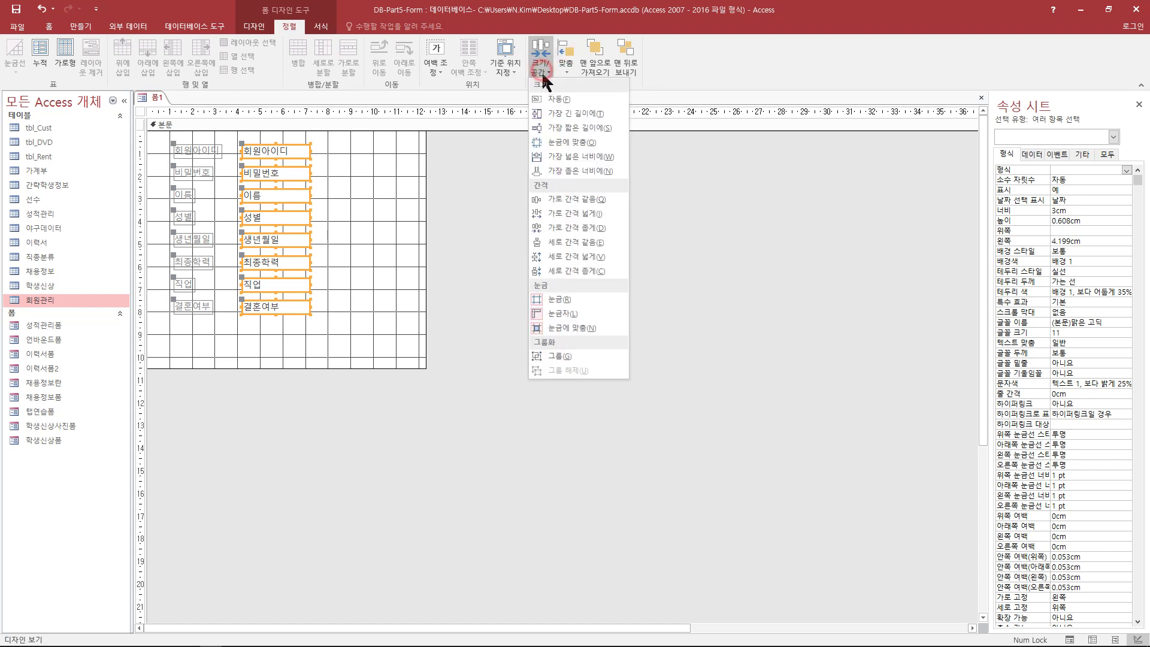
pyautogui.click(396, 243)
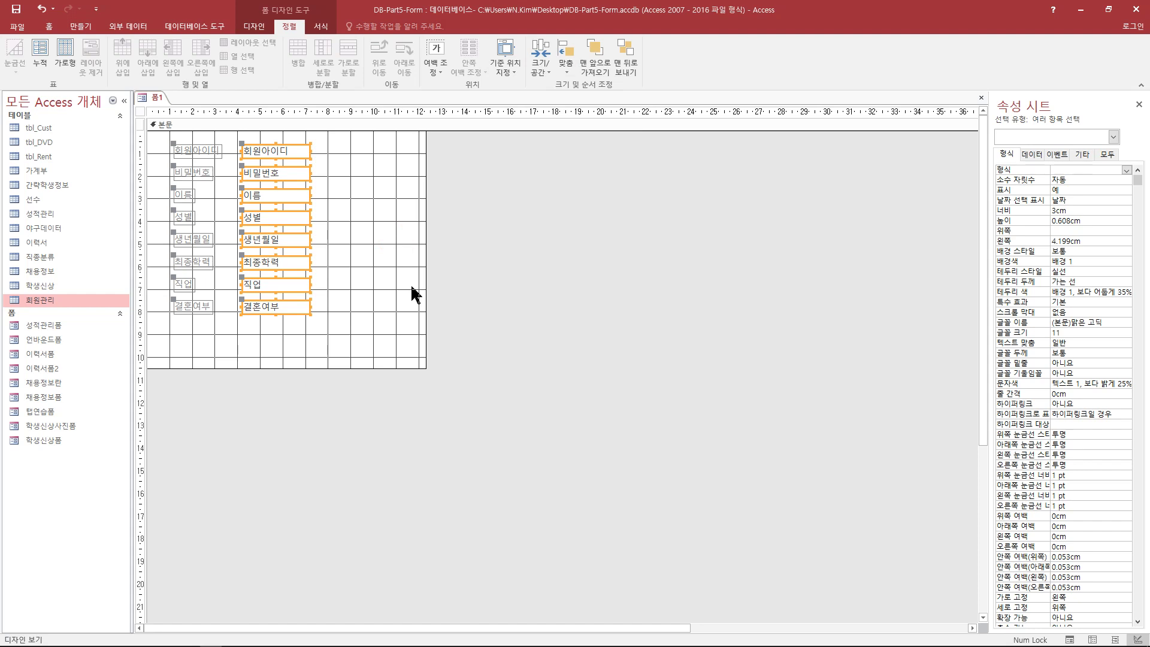
pyautogui.click(327, 342)
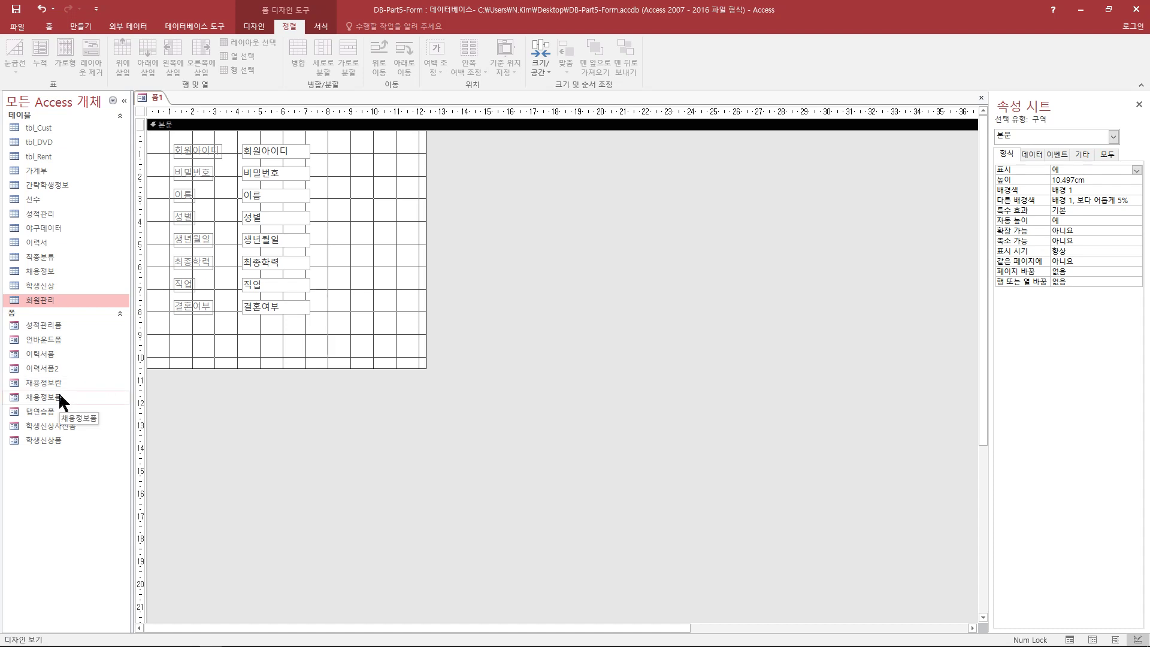
# Open the 탭연습폼 form, look through its 채용정보, 학생성적 and 학생신상란 pages, and close it
pyautogui.doubleClick(37, 412)
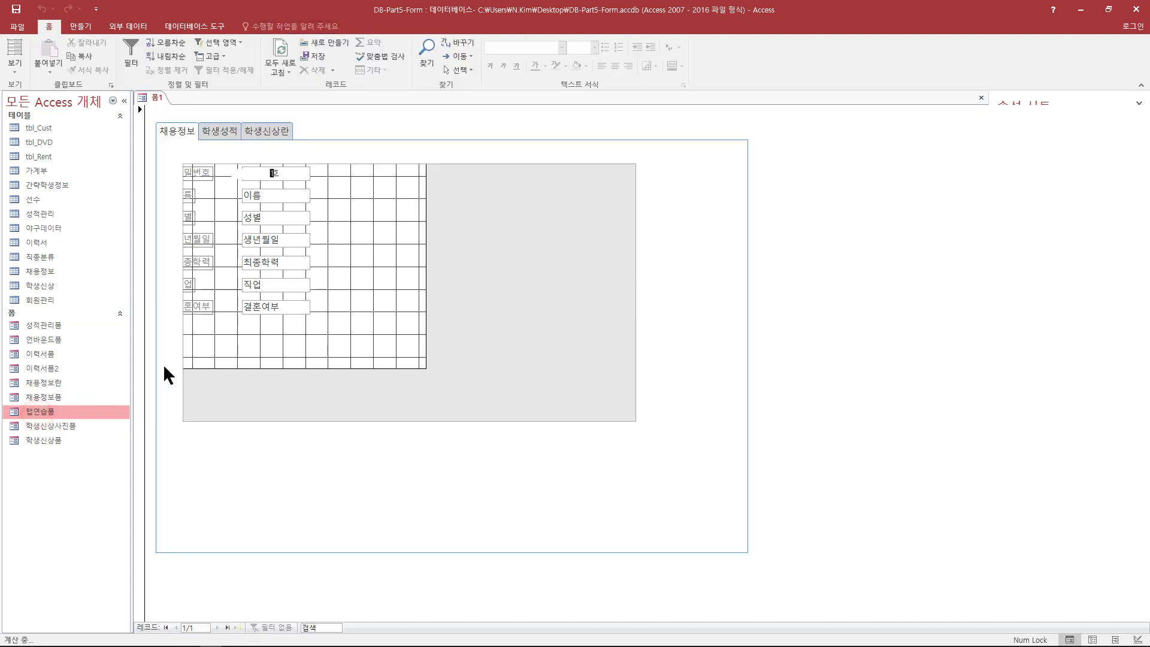
pyautogui.click(211, 132)
pyautogui.click(260, 131)
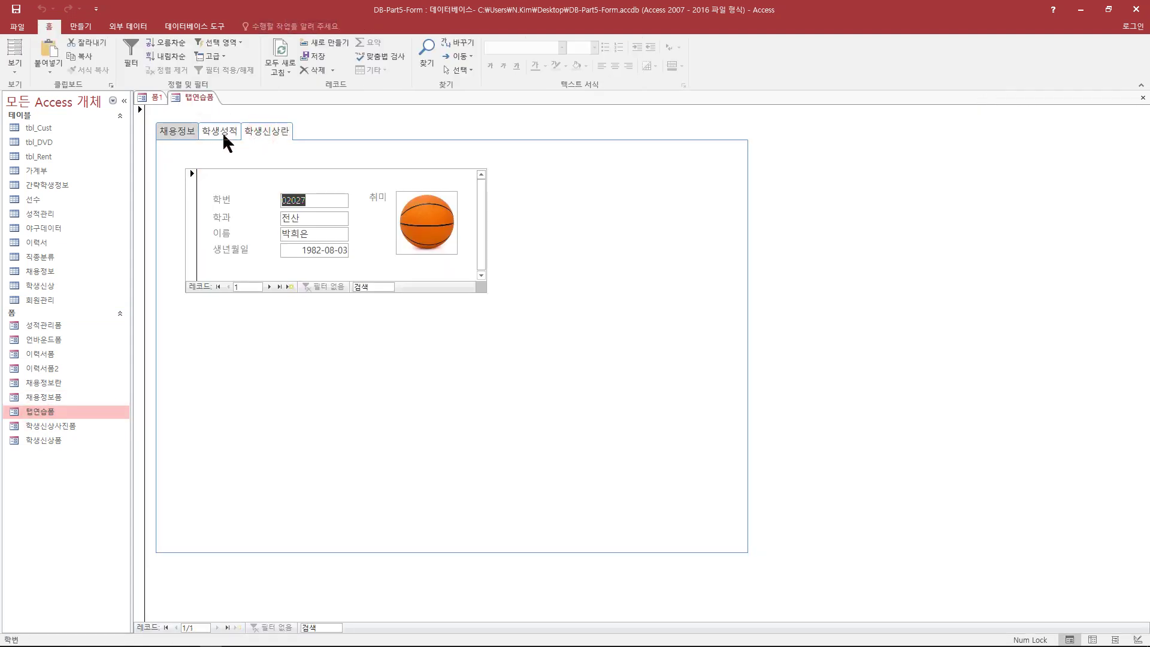
pyautogui.click(222, 131)
pyautogui.click(163, 135)
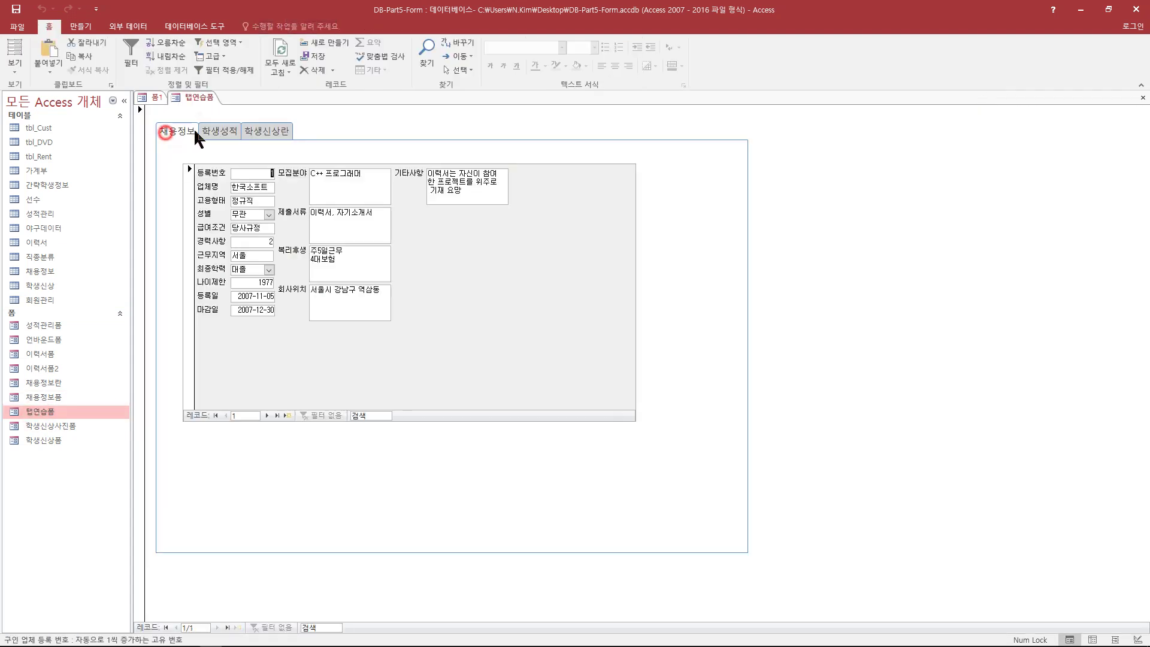
pyautogui.click(1142, 97)
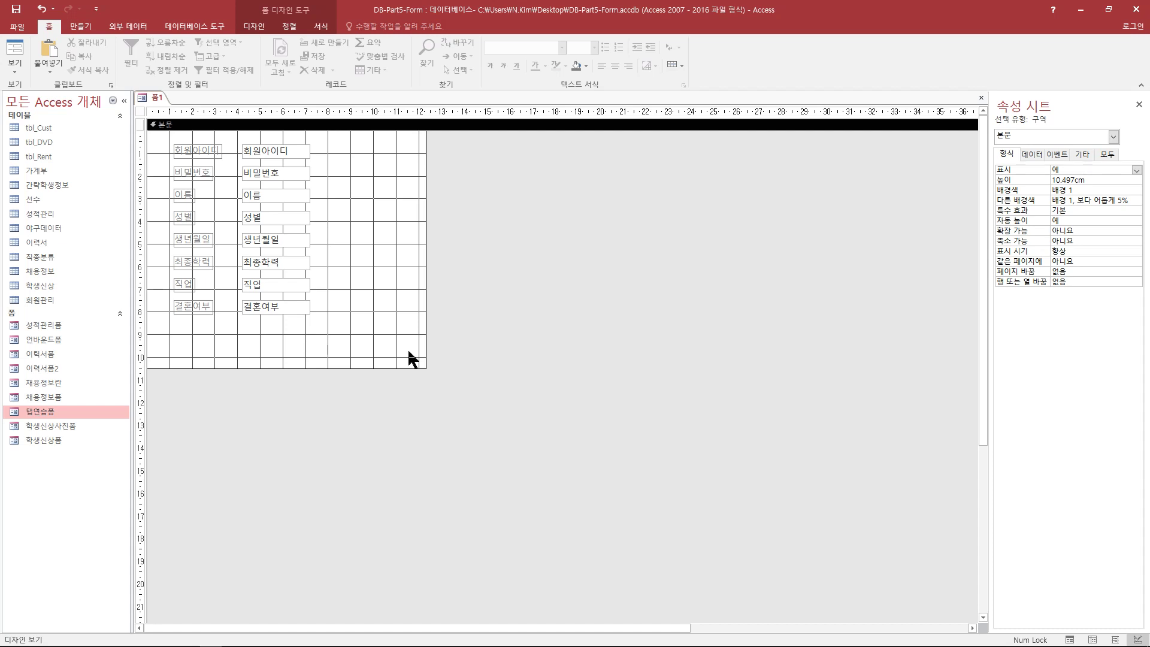
# Display the member form in form view and place the cursor in its individual fields to examine how focus moves
pyautogui.click(393, 305)
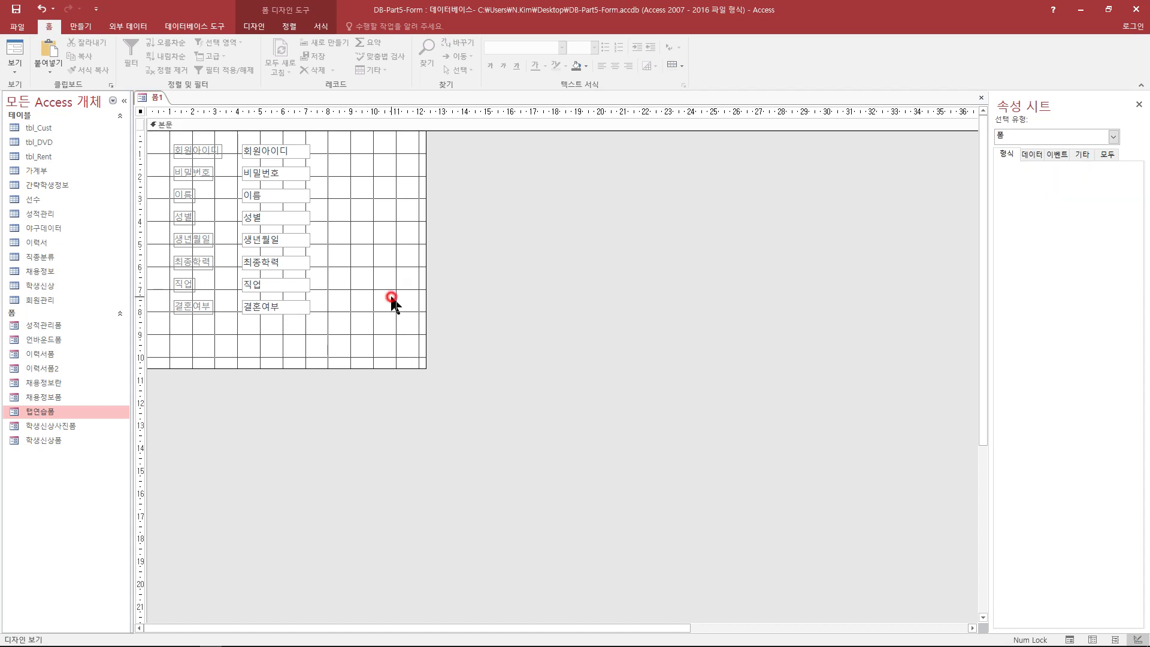
pyautogui.click(13, 57)
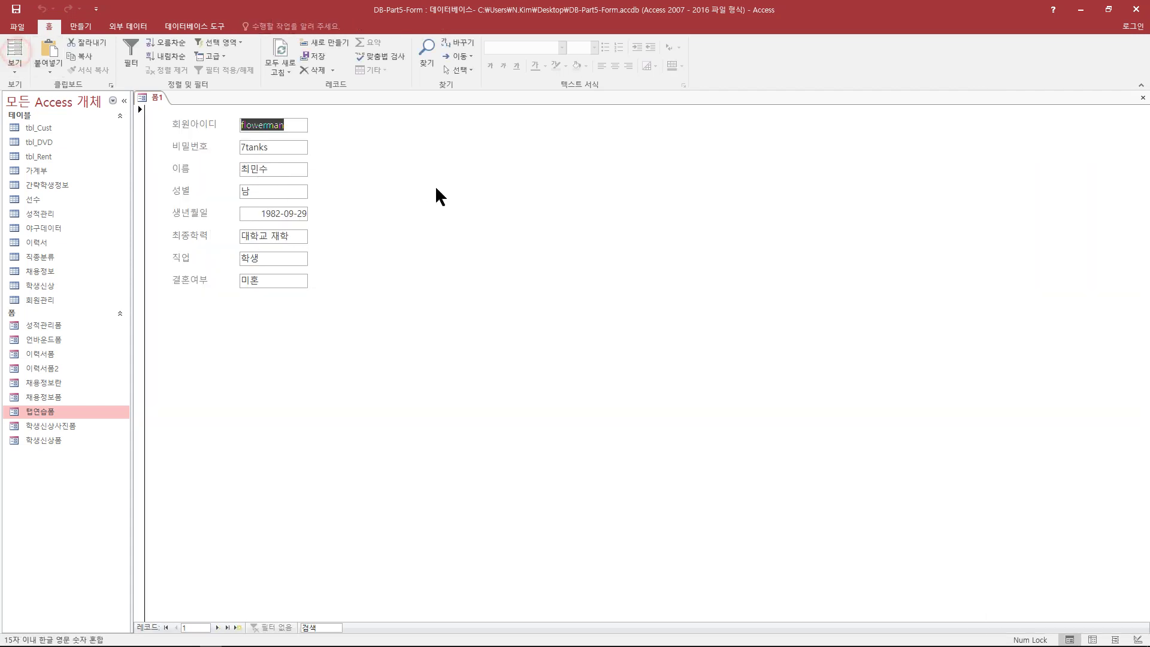
pyautogui.click(288, 127)
pyautogui.click(287, 147)
pyautogui.click(282, 167)
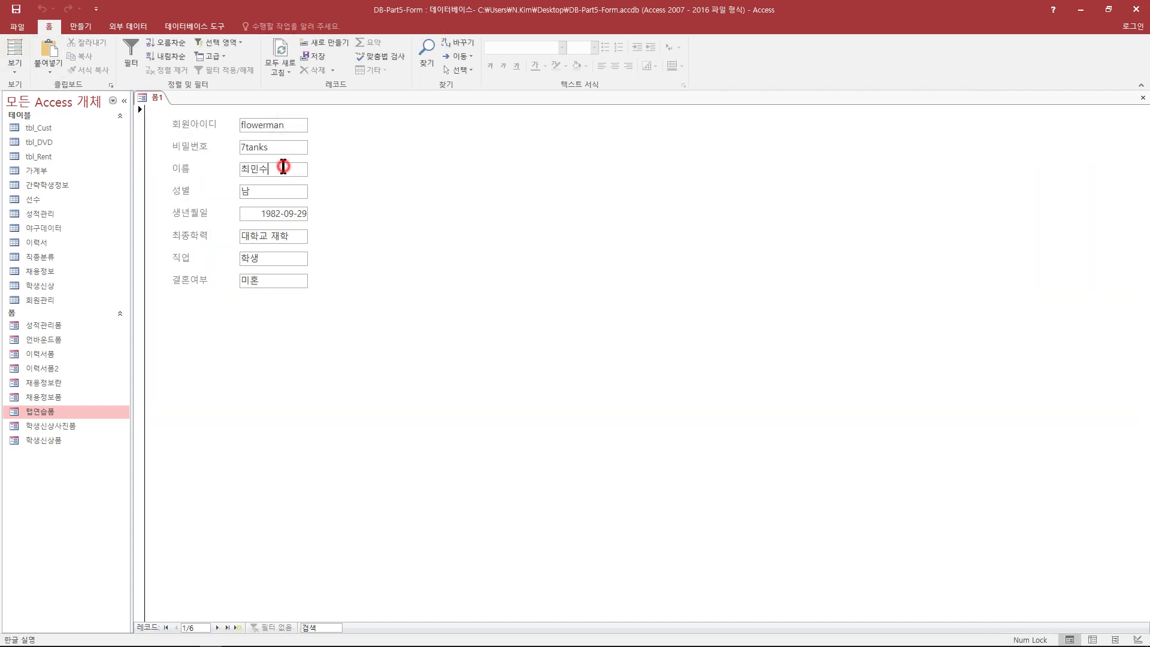
pyautogui.click(280, 193)
pyautogui.click(298, 214)
pyautogui.click(289, 238)
pyautogui.click(281, 279)
pyautogui.click(276, 257)
pyautogui.click(274, 236)
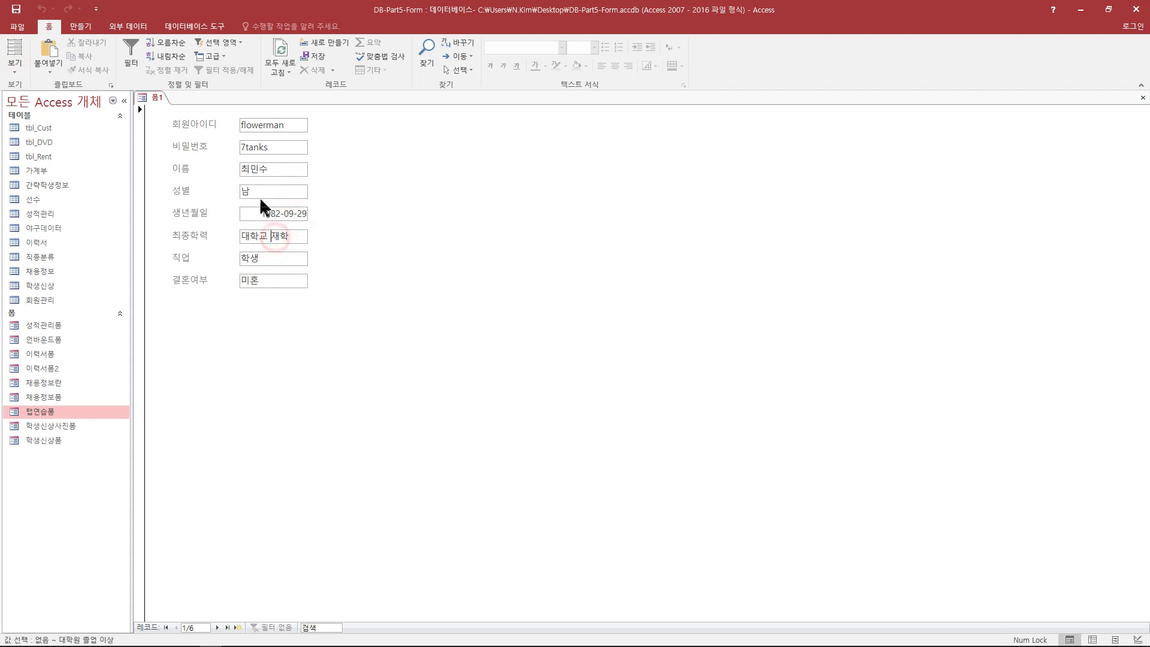
pyautogui.click(280, 125)
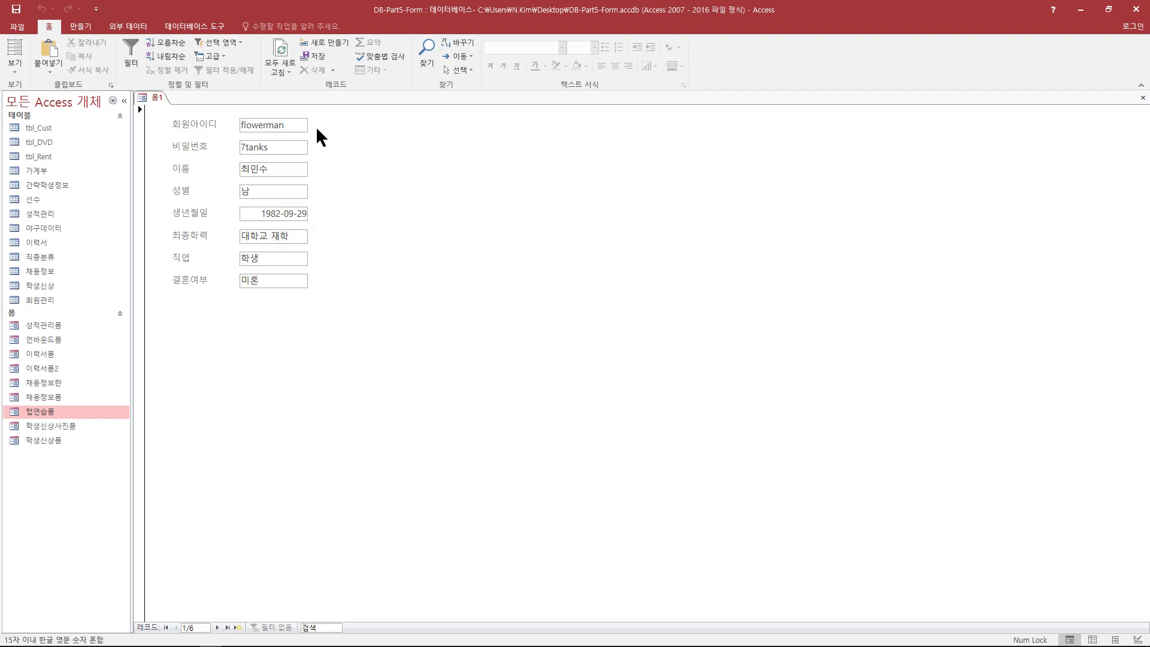
# Step through the fields in tab order from 회원아이디 in the first record to 결혼여부 in the third, and return to design view
pyautogui.press('Tab')
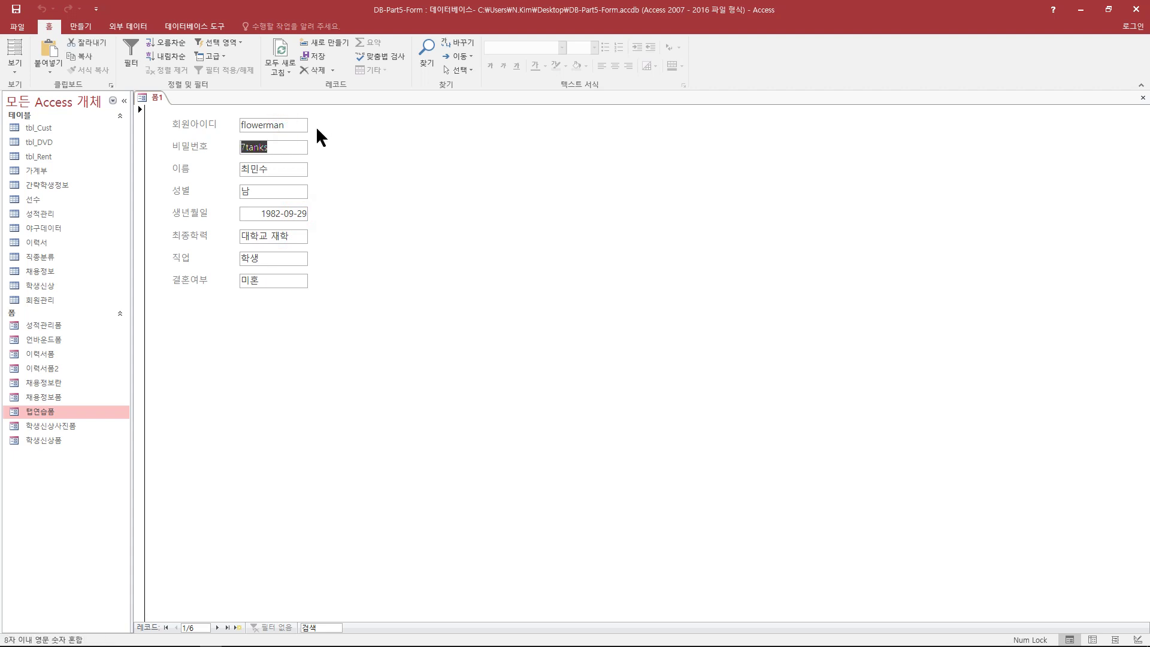
pyautogui.press('Tab')
pyautogui.press('Tab')
pyautogui.press('Tab')
pyautogui.press('Tab')
pyautogui.press('Tab')
pyautogui.press('Tab')
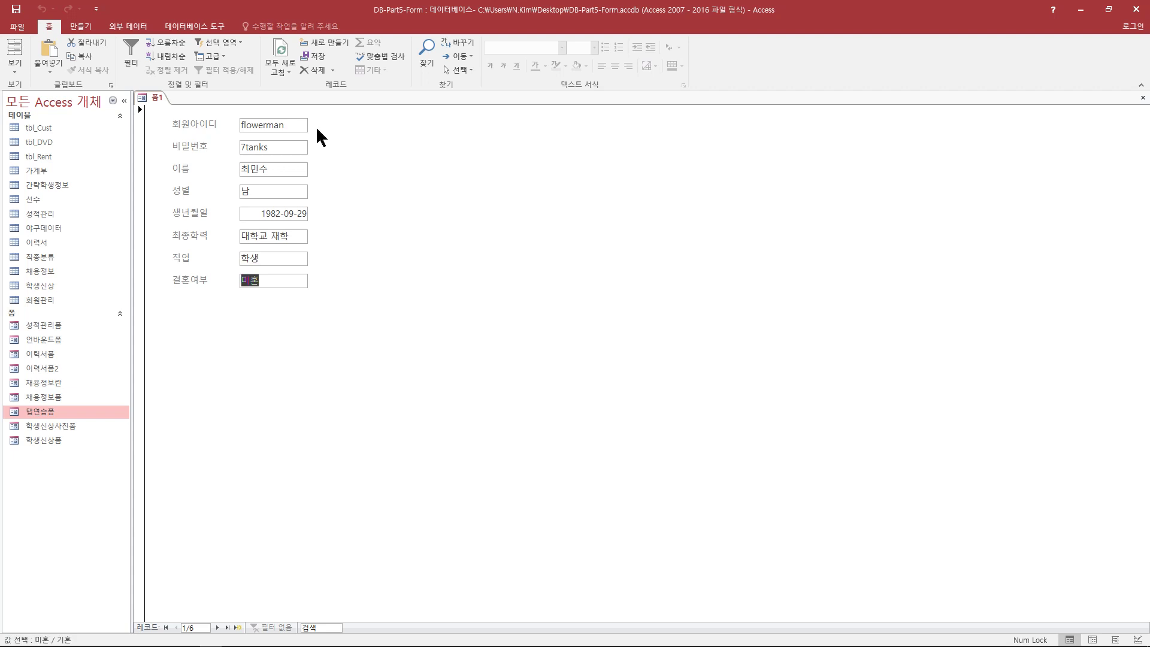
pyautogui.press('Tab')
pyautogui.press('Tab')
pyautogui.press('Tab')
pyautogui.press('Tab')
pyautogui.press('Tab')
pyautogui.press('Tab')
pyautogui.press('Tab')
pyautogui.press('Tab')
pyautogui.press('Tab')
pyautogui.press('Tab')
pyautogui.press('Tab')
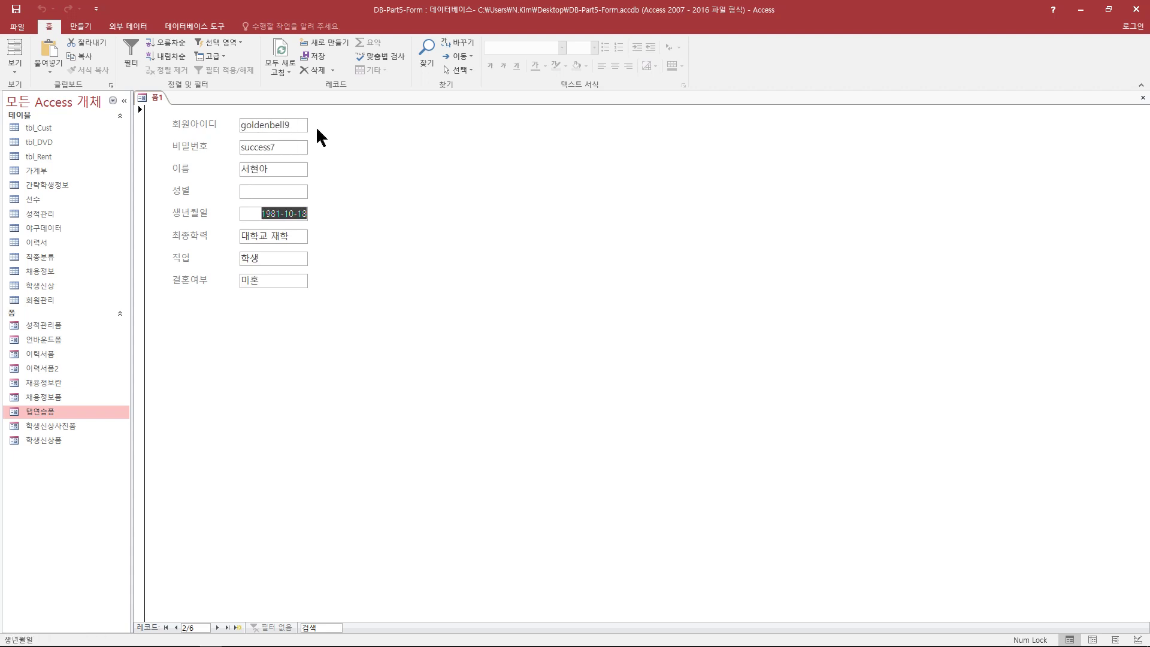
pyautogui.press('Tab')
pyautogui.press('Tab')
pyautogui.press('Tab')
pyautogui.press('Tab')
pyautogui.press('Tab')
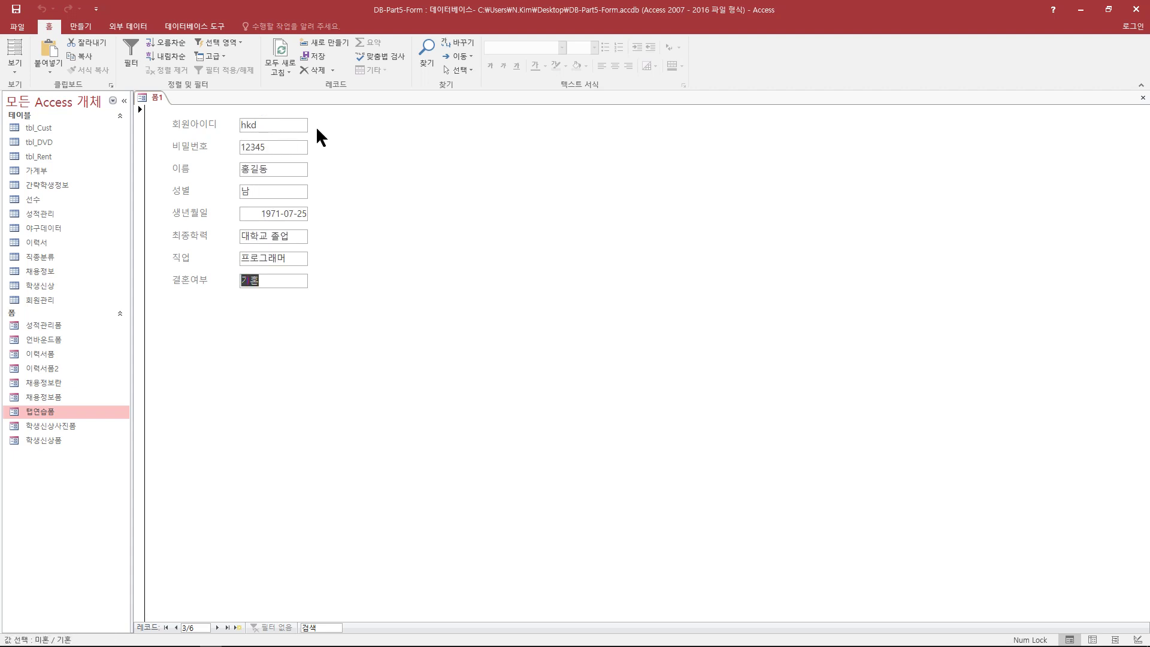
pyautogui.click(17, 74)
pyautogui.click(16, 172)
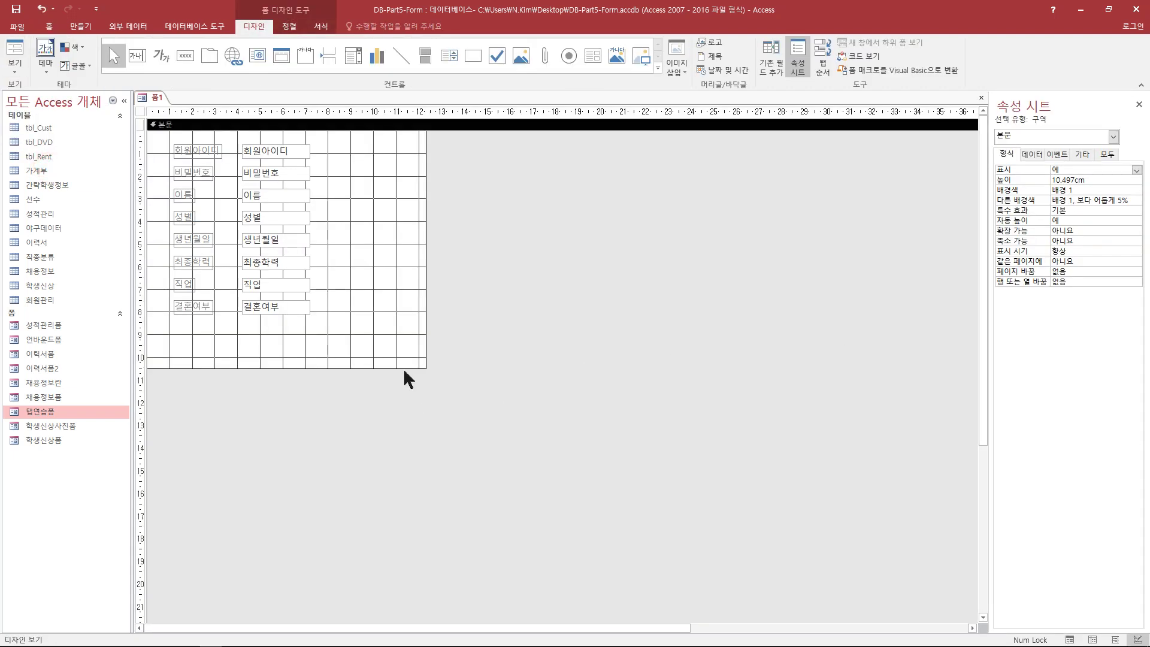
pyautogui.click(404, 368)
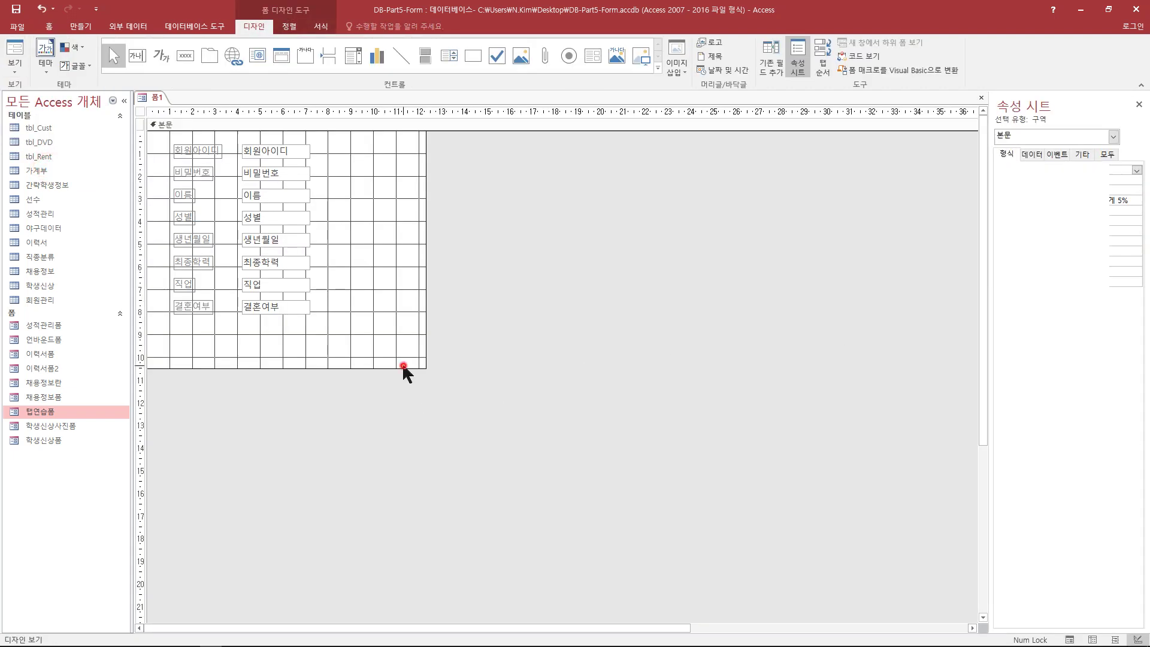
pyautogui.click(301, 153)
pyautogui.click(300, 174)
pyautogui.click(300, 193)
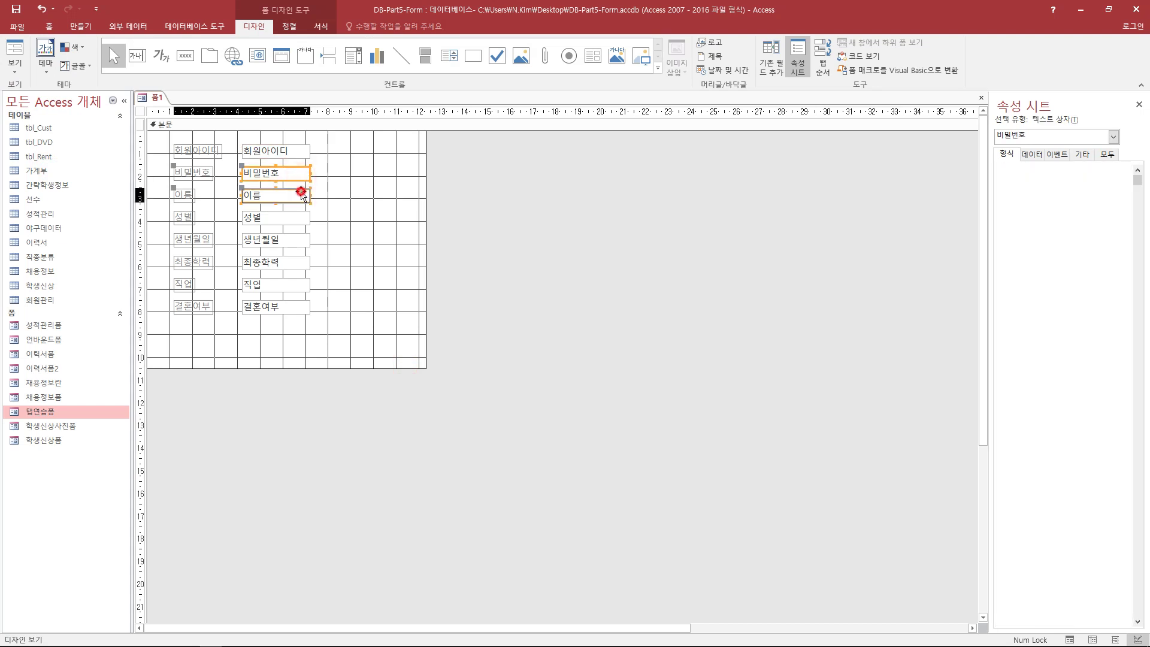
pyautogui.click(301, 214)
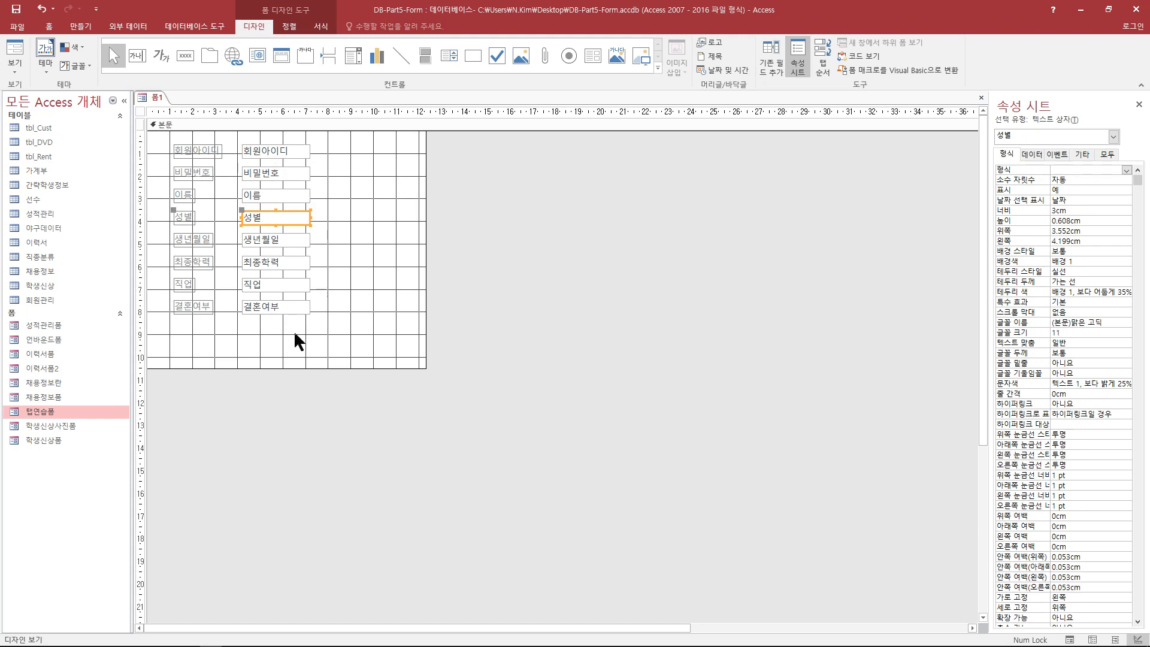
pyautogui.click(366, 331)
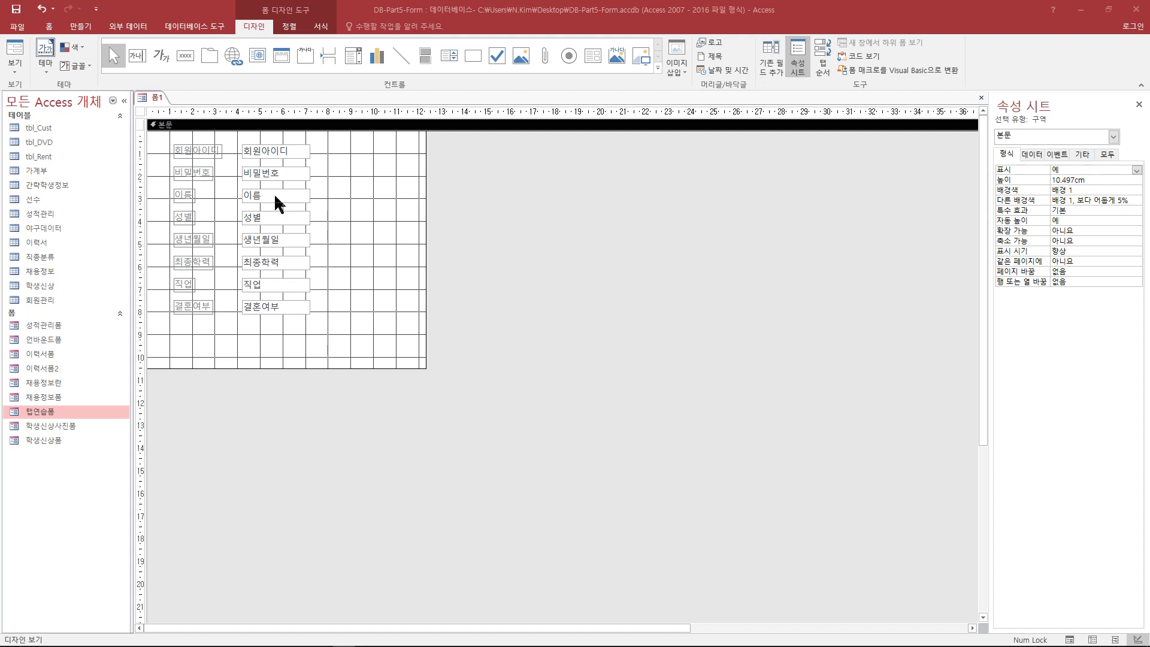
# Move the 최종학력 text box with its label below 결혼여부, and 회원아이디 into the gap between 생년월일 and 직업
pyautogui.click(302, 264)
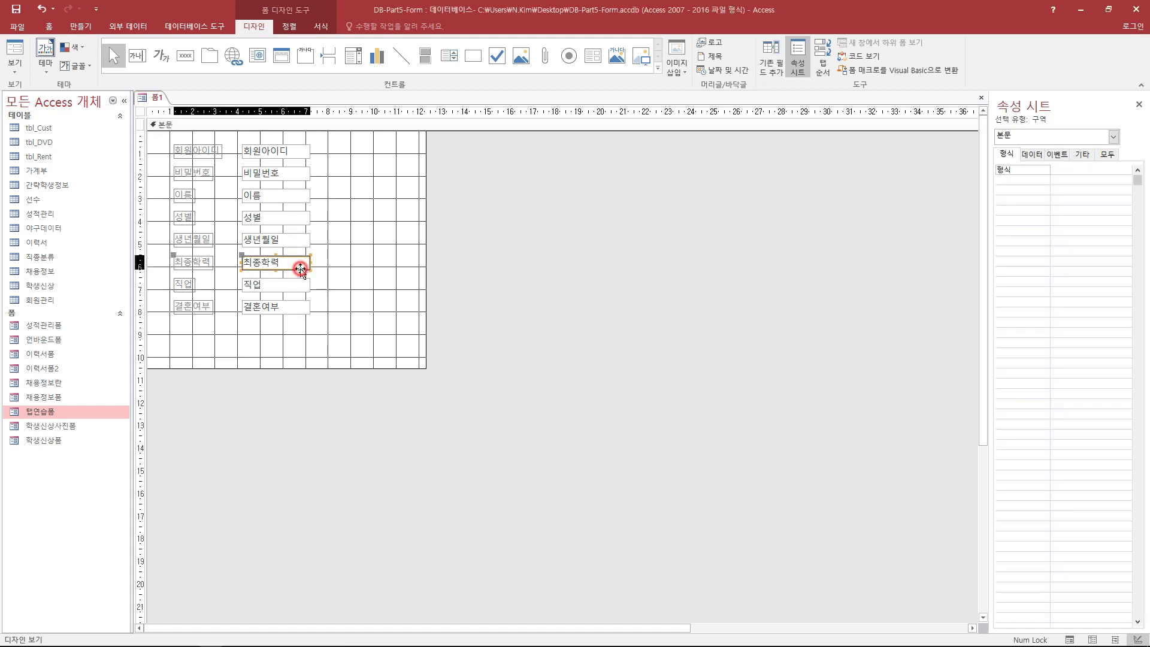
pyautogui.moveTo(298, 257); pyautogui.dragTo(297, 317)
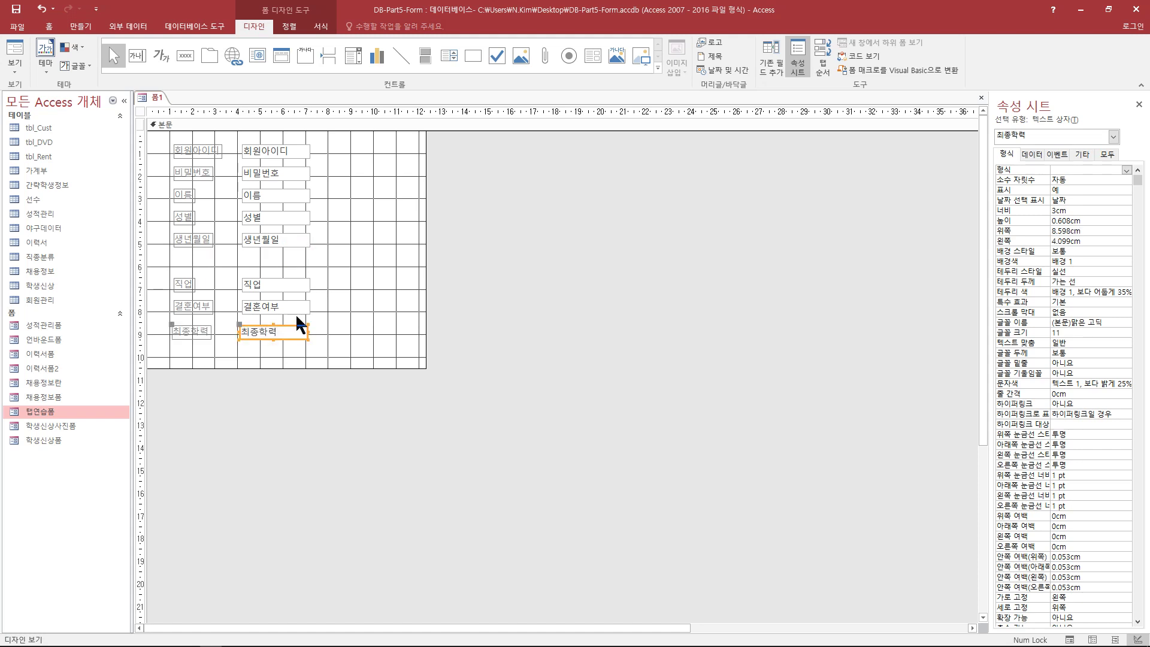
pyautogui.click(279, 155)
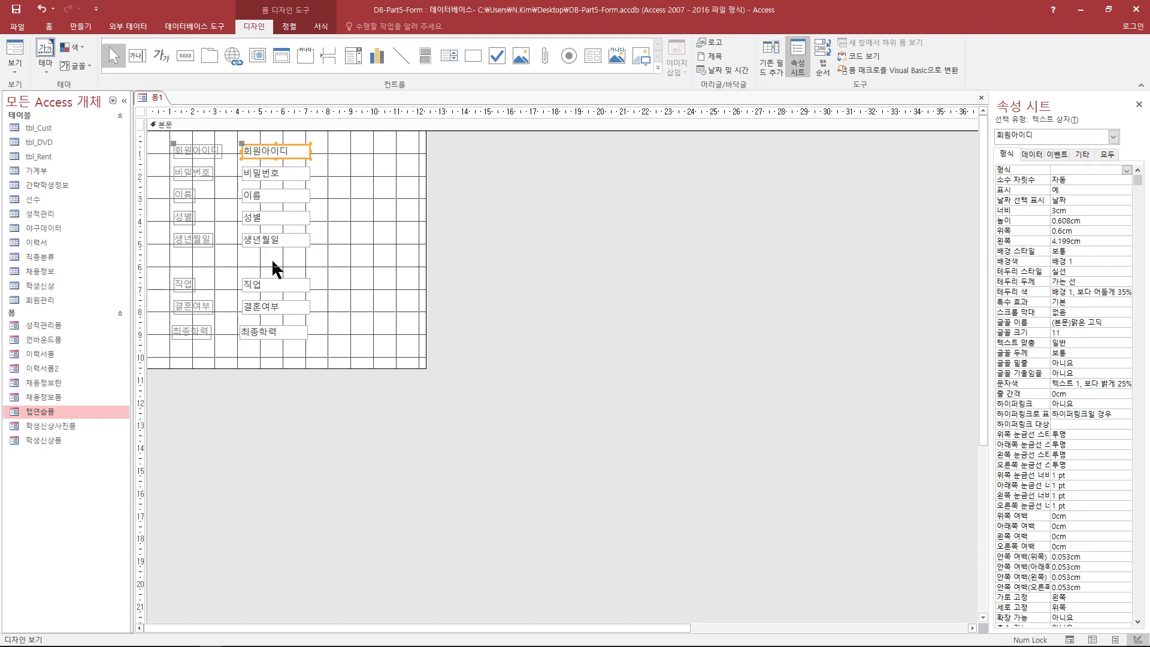
pyautogui.moveTo(296, 153); pyautogui.dragTo(296, 270)
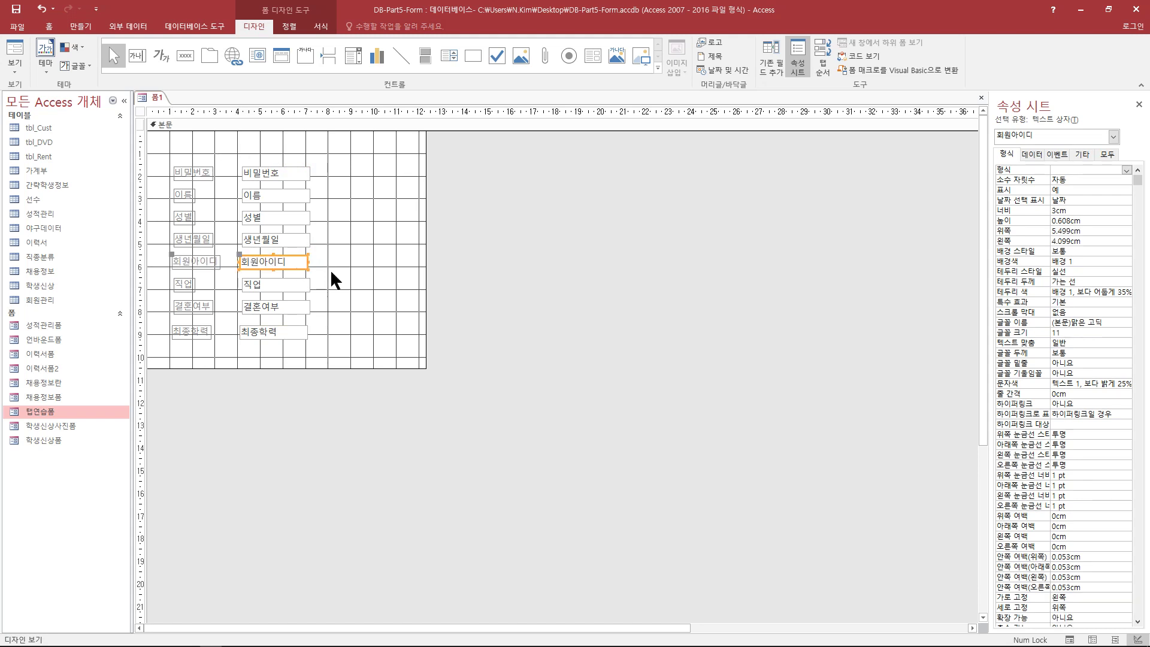
pyautogui.click(348, 274)
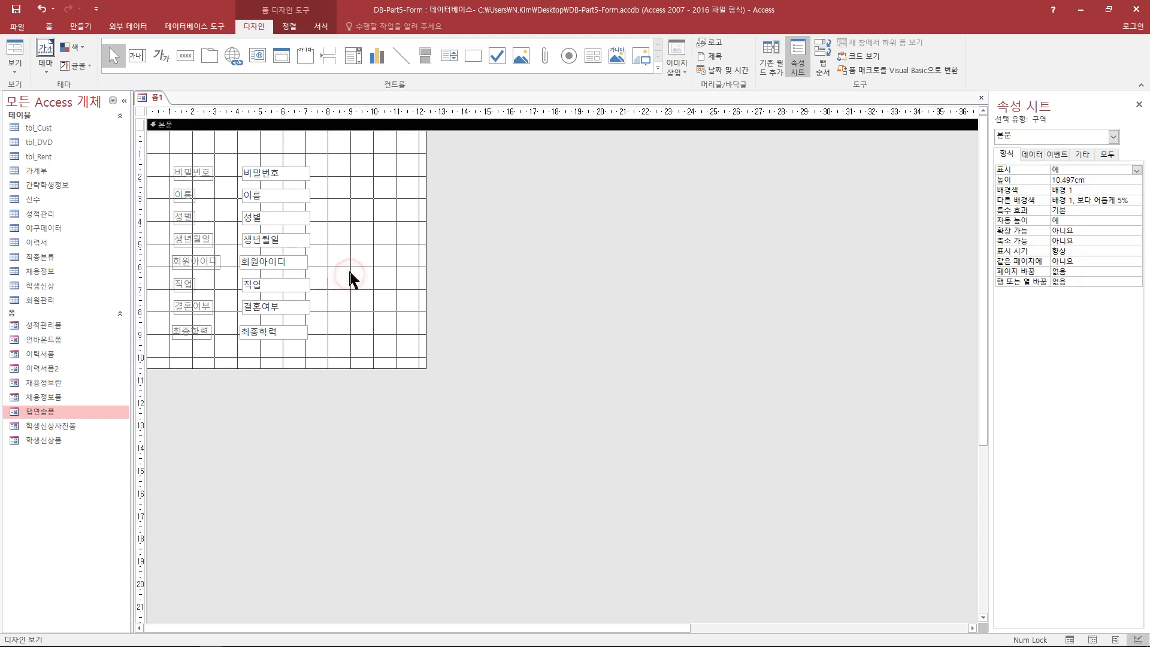
# Display the rearranged form in form view and step from 비밀번호 into the second record to check the tab order
pyautogui.press('F5')
pyautogui.click(289, 146)
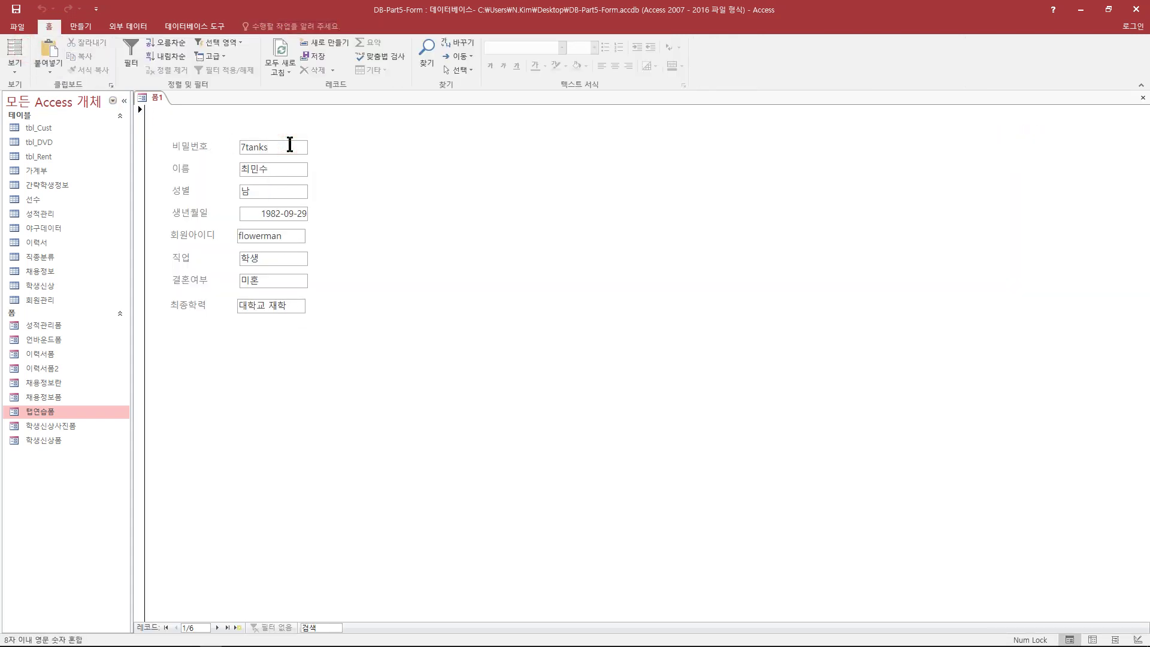
pyautogui.press('Tab')
pyautogui.press('Tab')
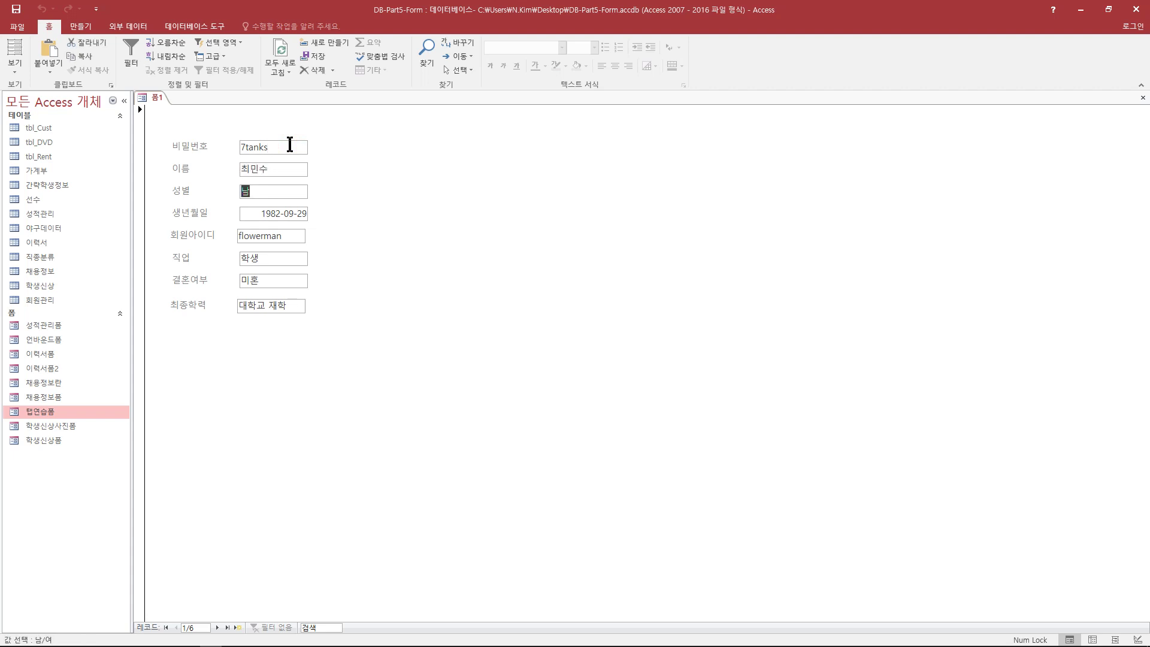
pyautogui.press('Tab')
pyautogui.press('Tab')
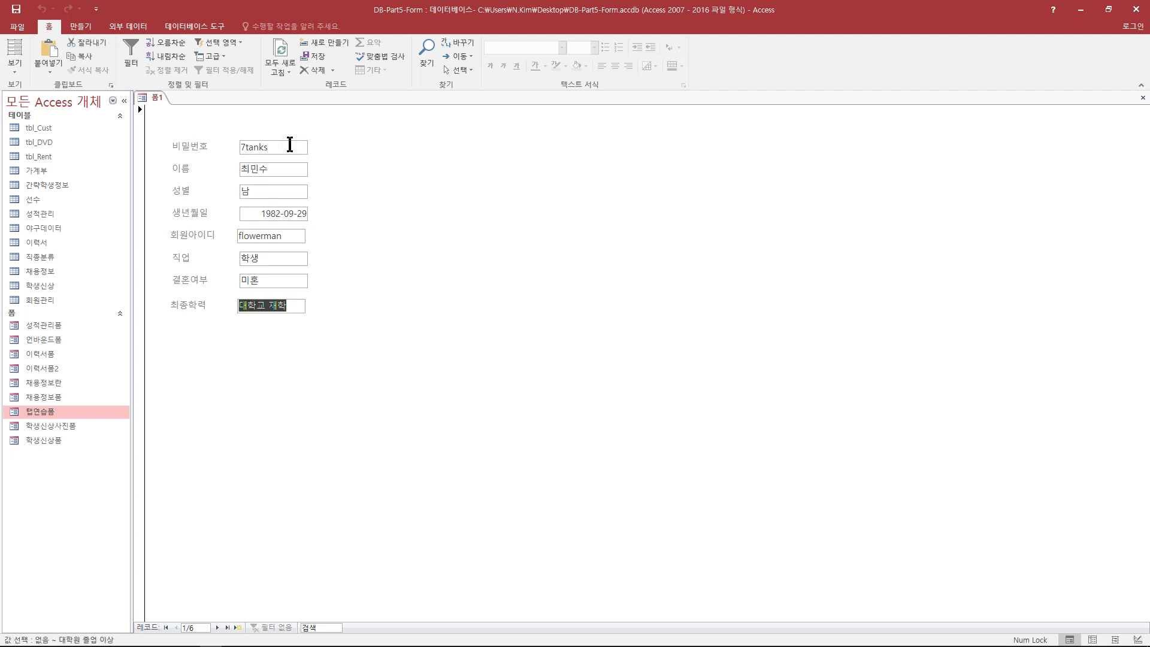
pyautogui.press('Tab')
pyautogui.press('Tab')
pyautogui.press('Tab')
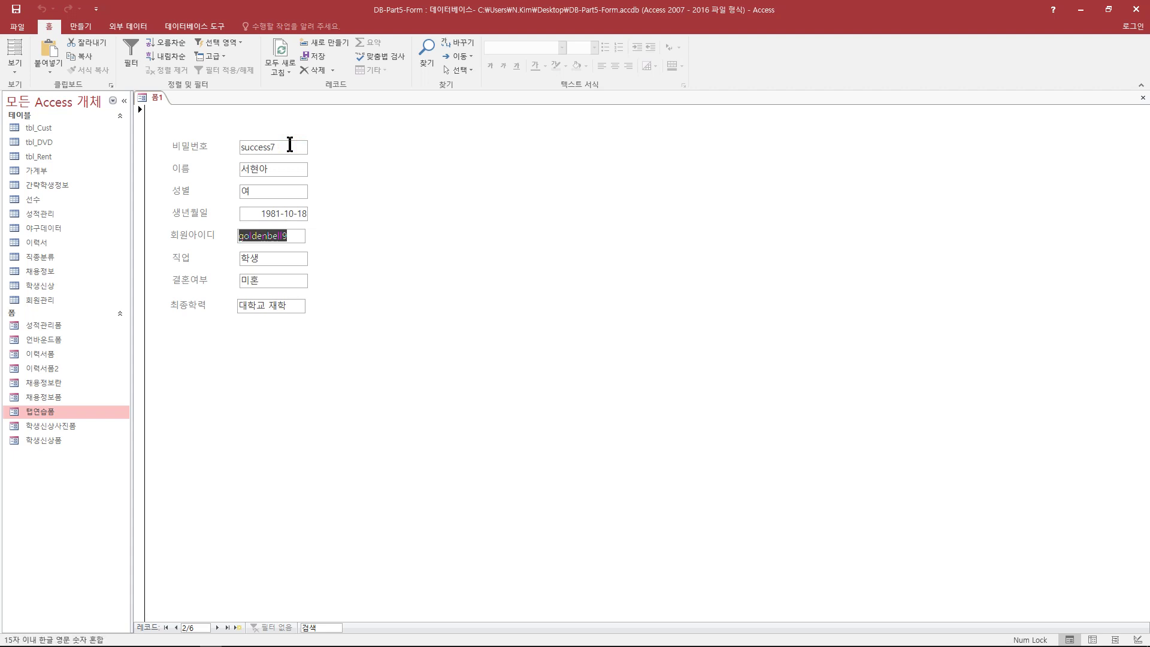
# Step from 회원아이디 through the following fields to 성별 in the second record, and return to design view
pyautogui.press('Tab')
pyautogui.press('Tab')
pyautogui.press('Tab')
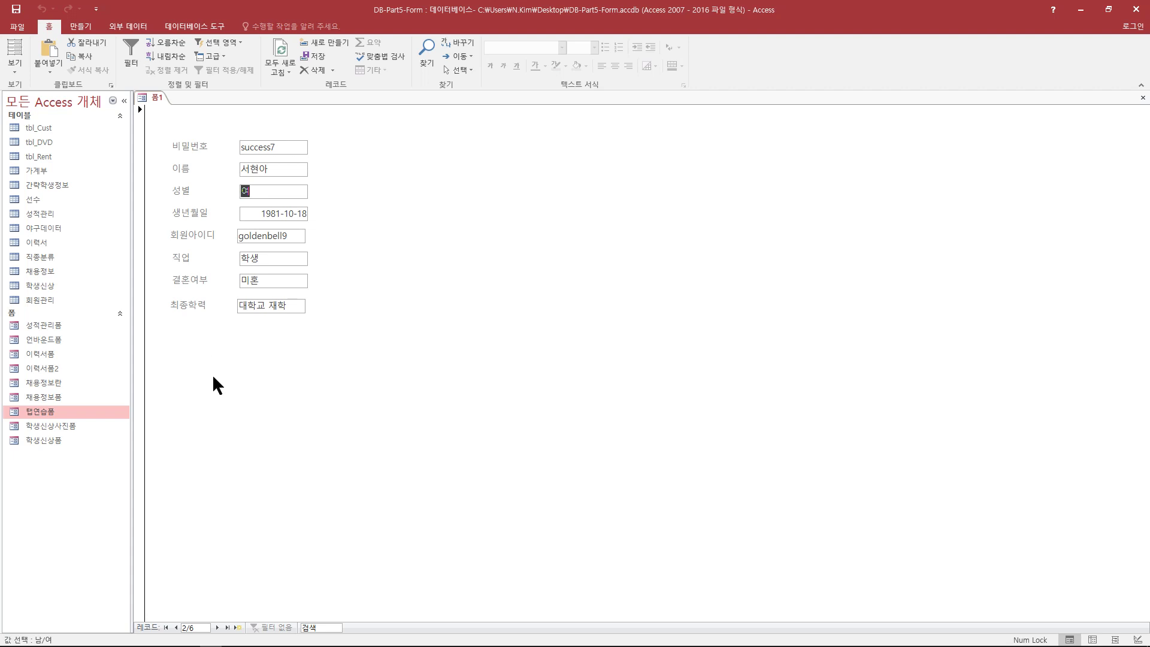
pyautogui.click(14, 71)
pyautogui.click(53, 170)
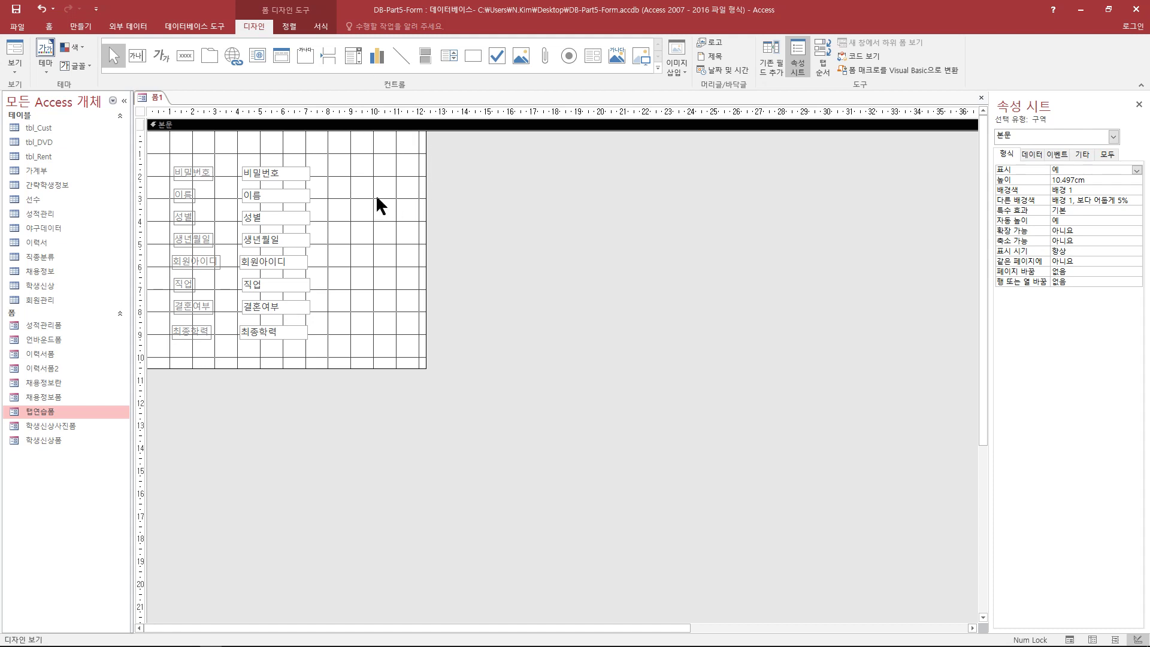
# Change the form's tab order so that 회원아이디 follows 생년월일 and 최종학력 comes last after 결혼여부
pyautogui.click(361, 210)
pyautogui.rightClick(357, 236)
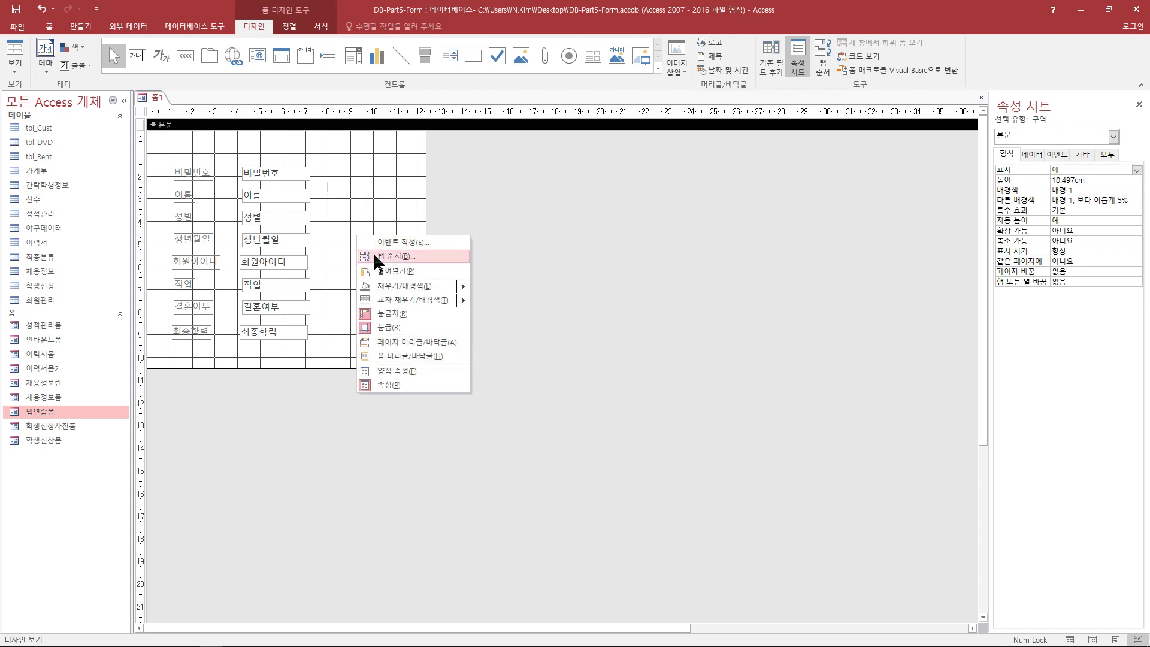
pyautogui.click(376, 257)
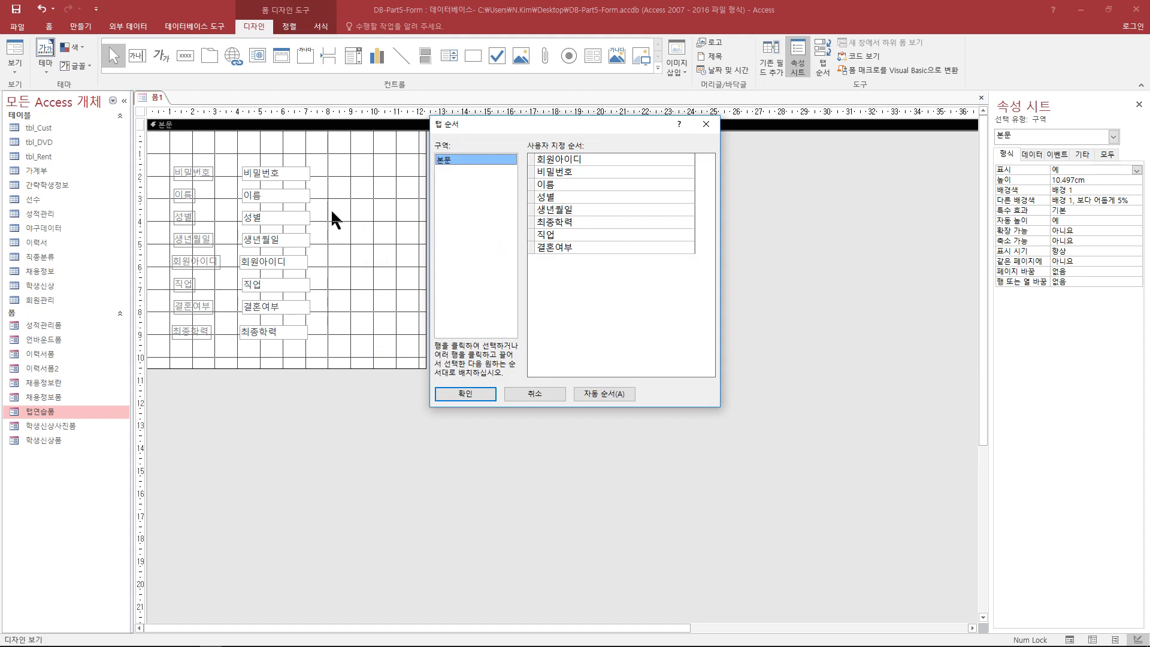
pyautogui.moveTo(532, 159); pyautogui.dragTo(537, 214)
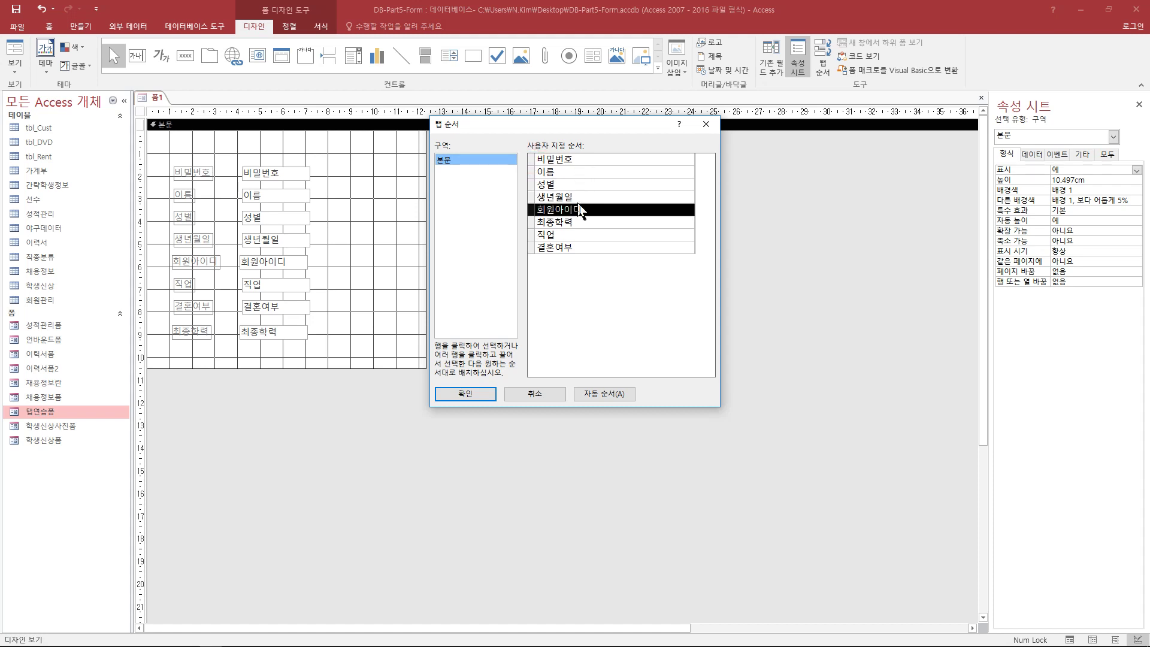
pyautogui.click(529, 223)
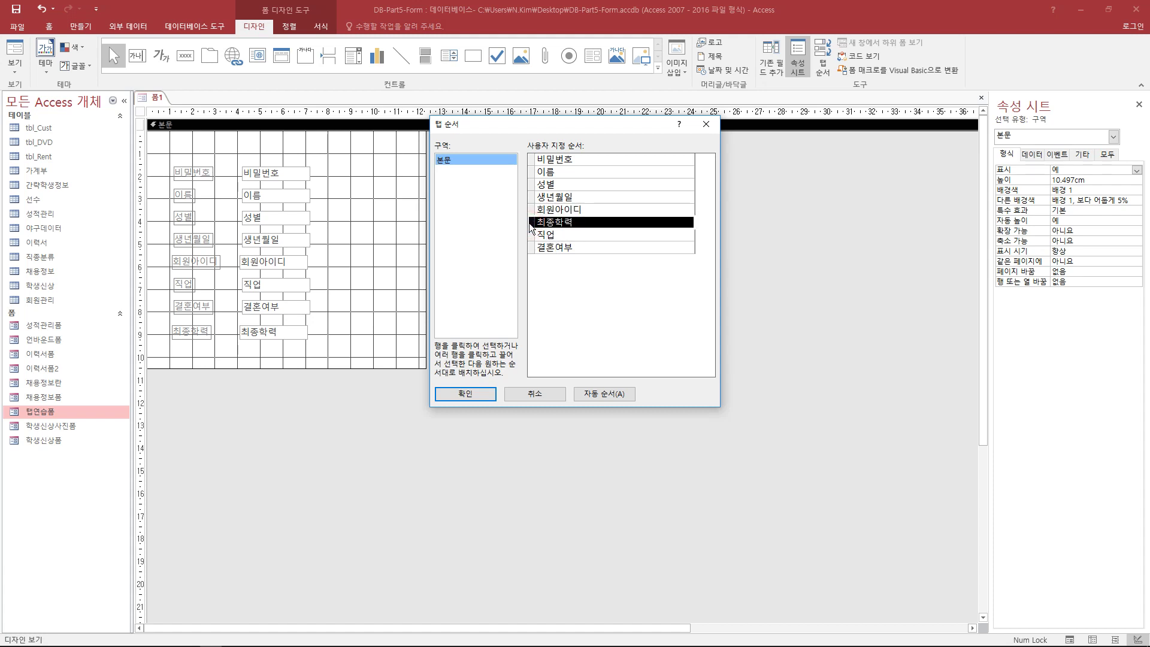
pyautogui.moveTo(528, 223); pyautogui.dragTo(530, 252)
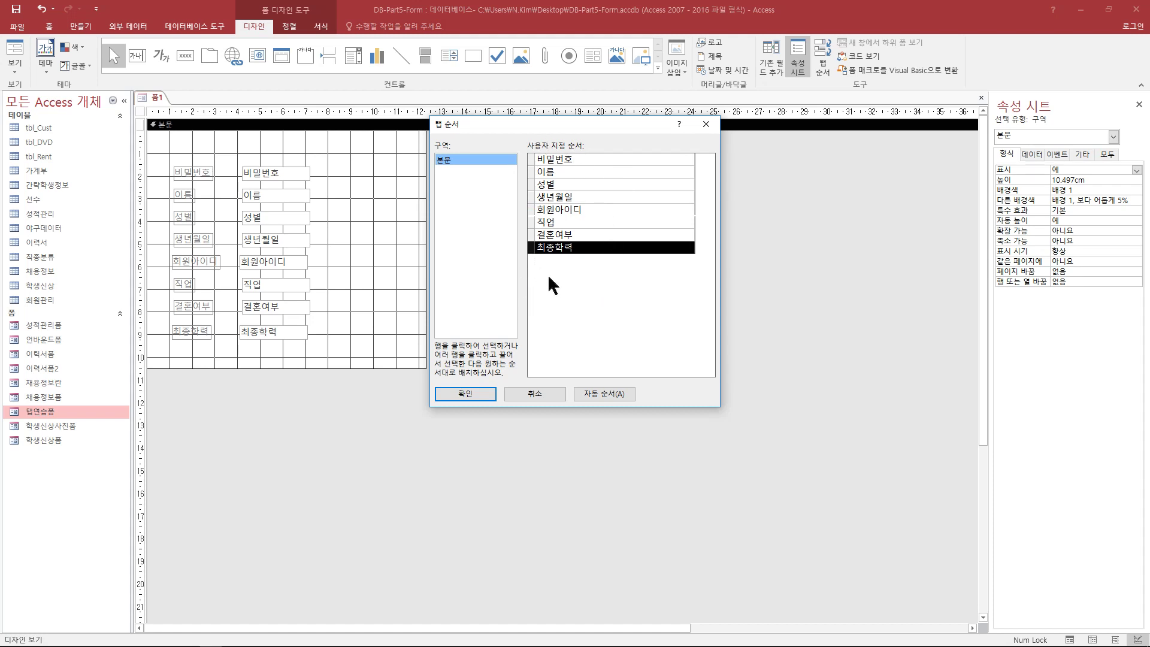
pyautogui.click(475, 393)
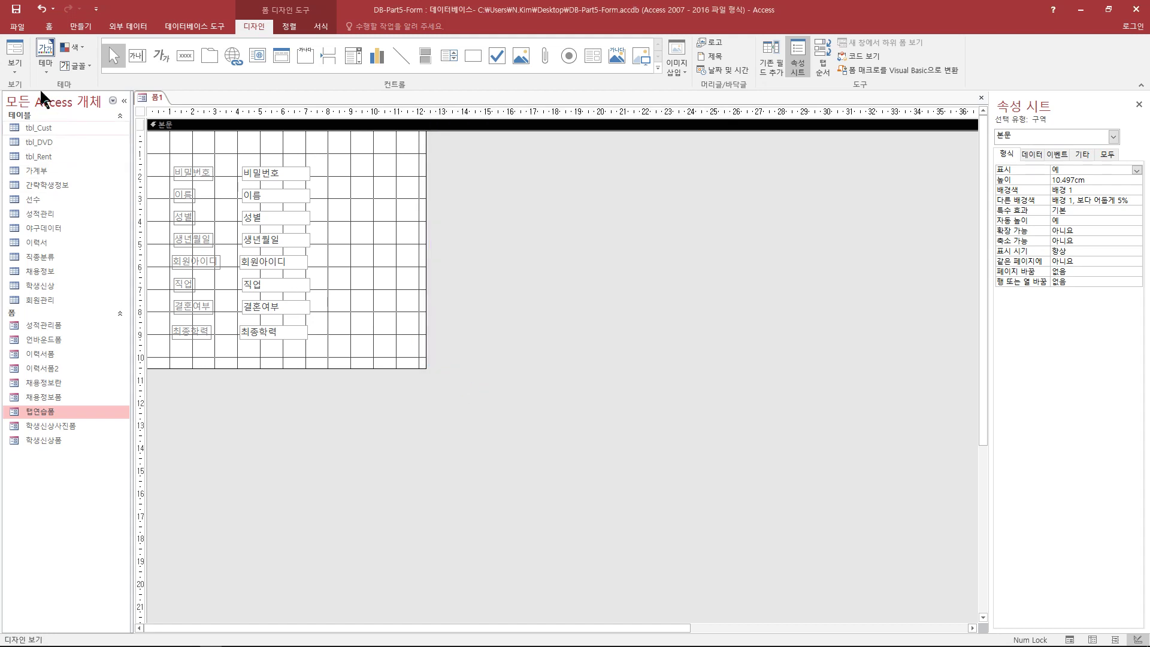
# Display the form in form view and step through the fields from 비밀번호 to check the new tab order
pyautogui.click(14, 53)
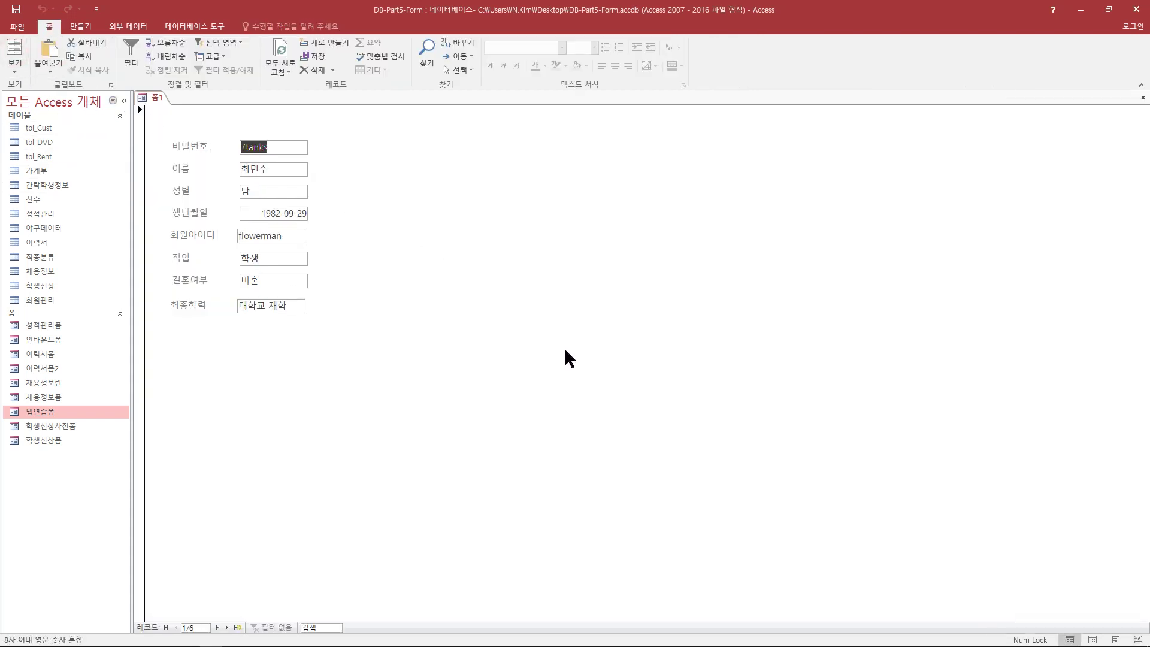
pyautogui.press('Tab')
pyautogui.press('Tab')
pyautogui.press('Tab')
pyautogui.press('Tab')
pyautogui.press('Tab')
pyautogui.press('Tab')
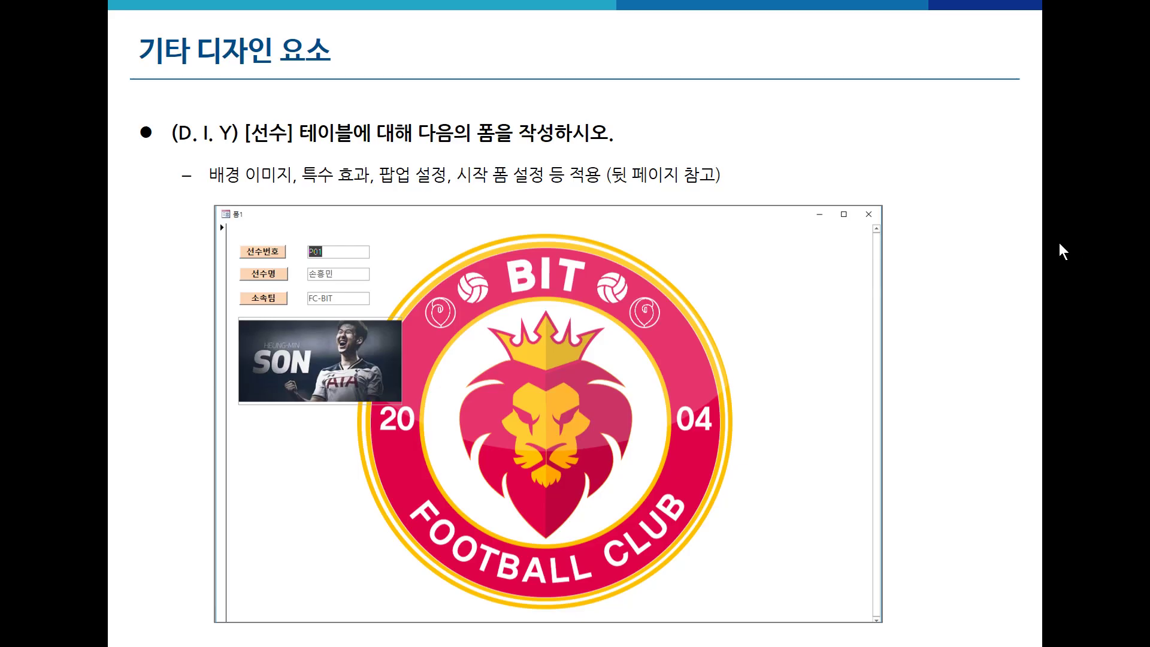
pyautogui.hotkey('ctrl', 'l')
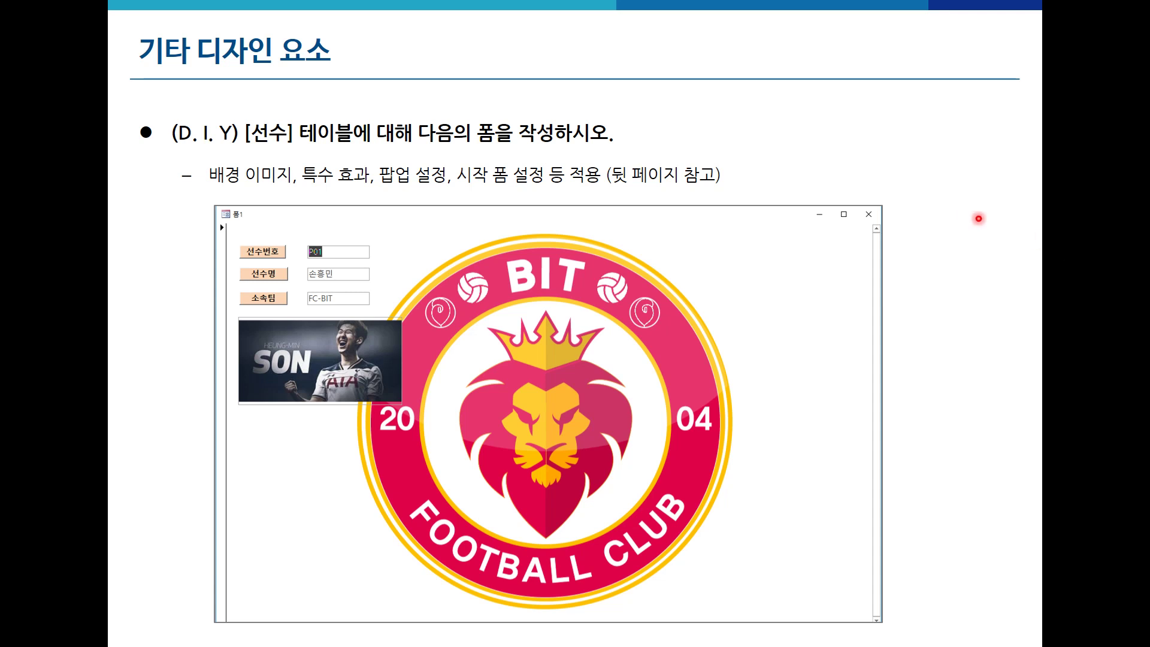
pyautogui.press('Right')
pyautogui.press('Left')
pyautogui.press('Right')
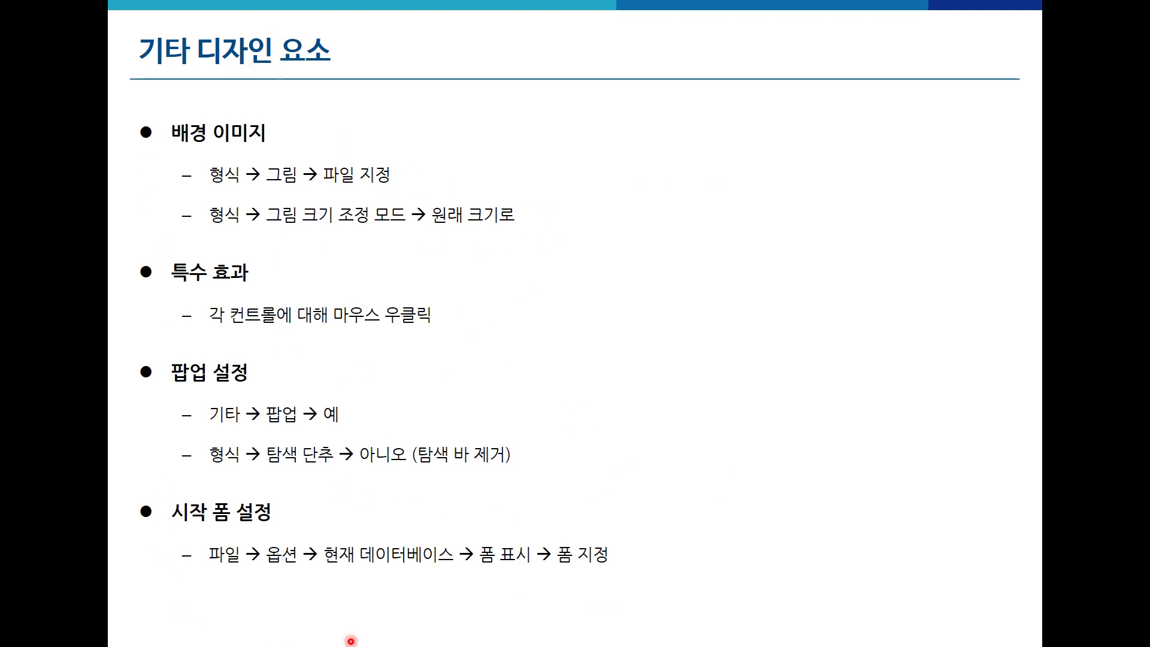
pyautogui.press('Right')
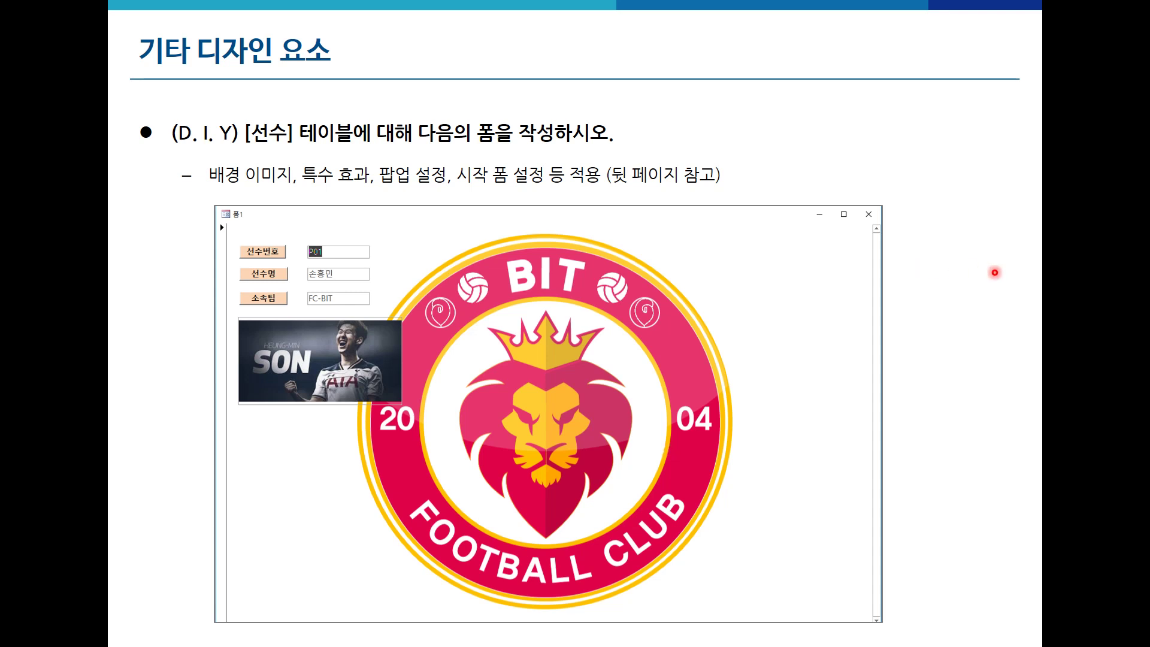
# Switch to Access and view the attachment list of record P01 in the 선수 table
pyautogui.hotkey('alt', 'Tab')
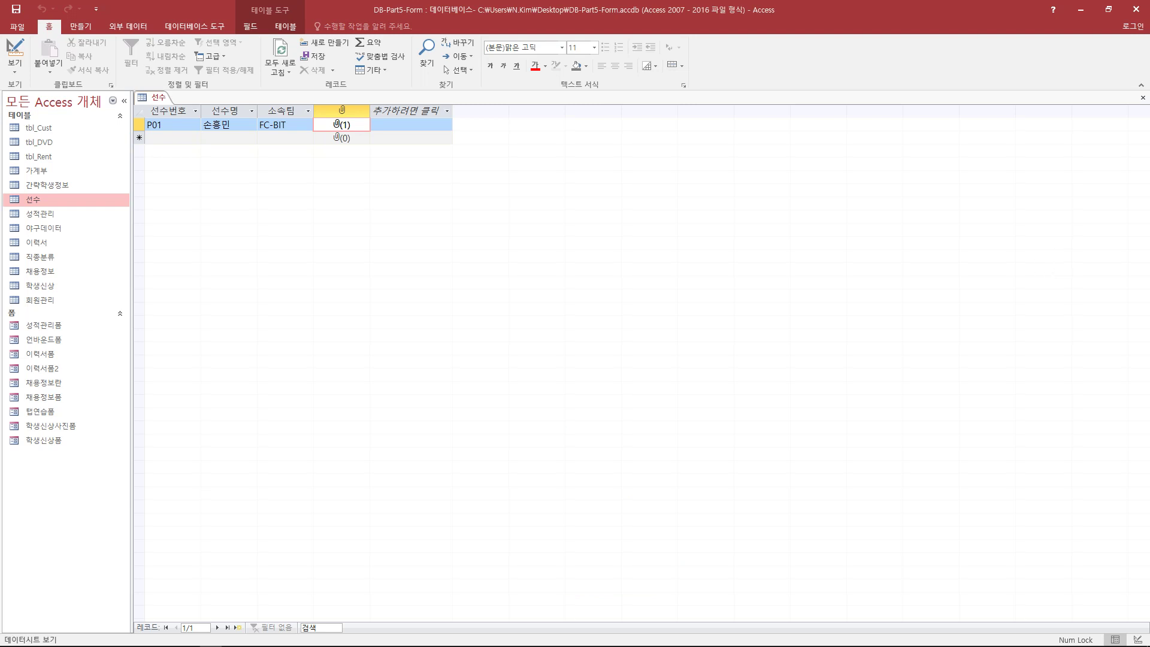
pyautogui.hotkey('alt', 'Tab')
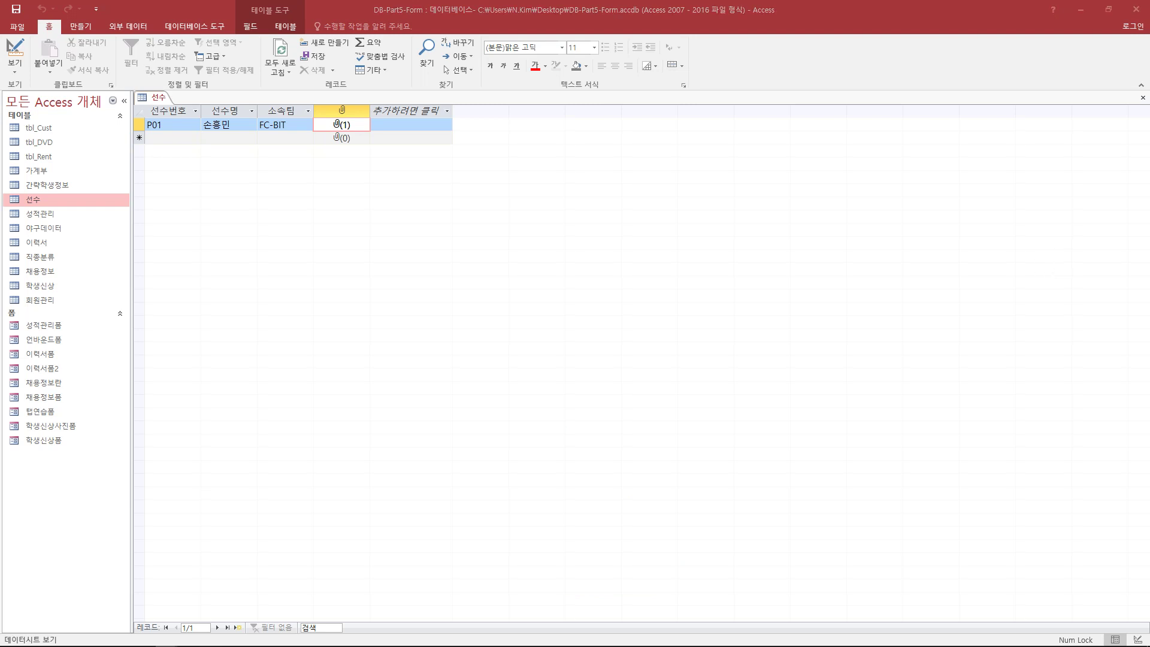
pyautogui.click(662, 282)
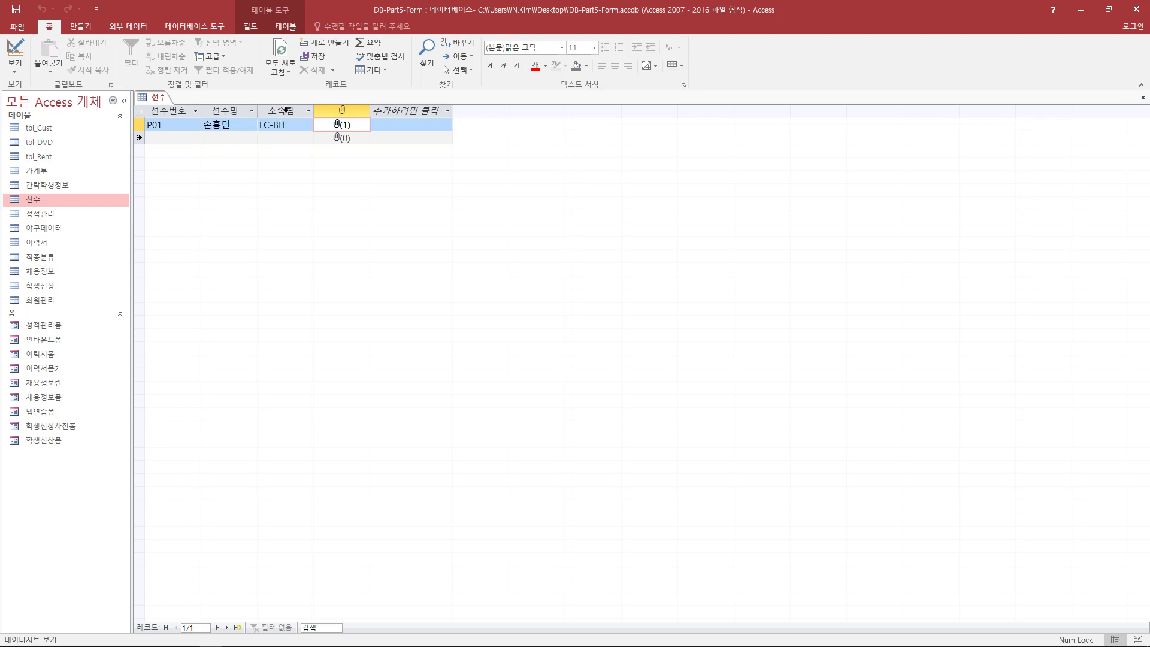
pyautogui.doubleClick(345, 127)
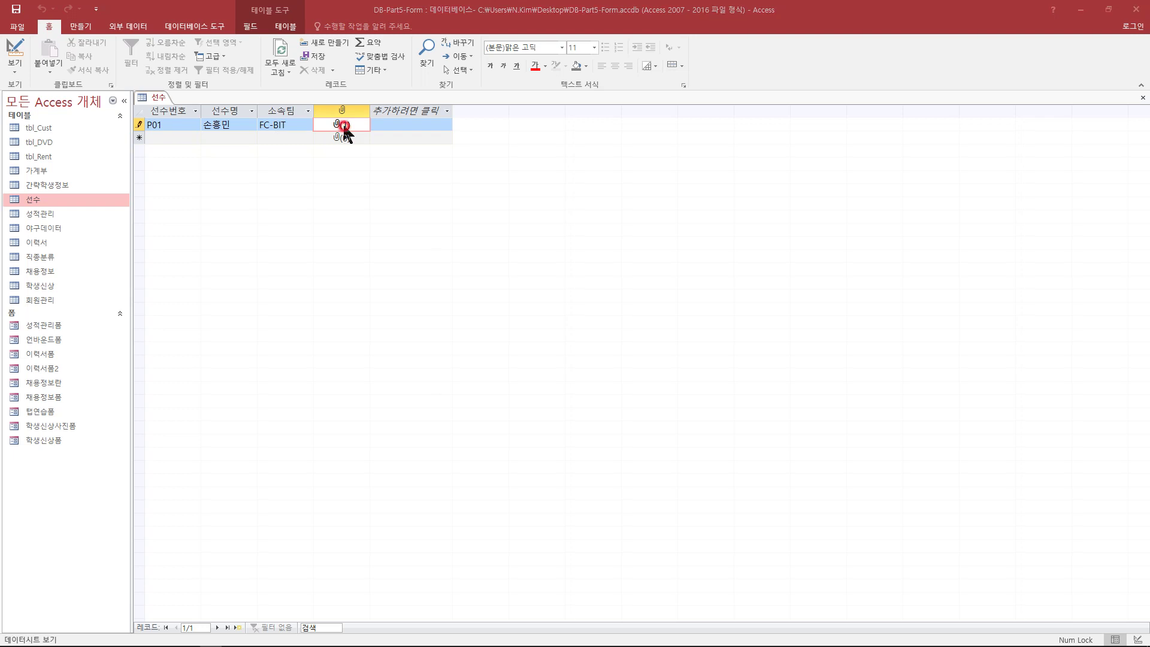
pyautogui.click(503, 287)
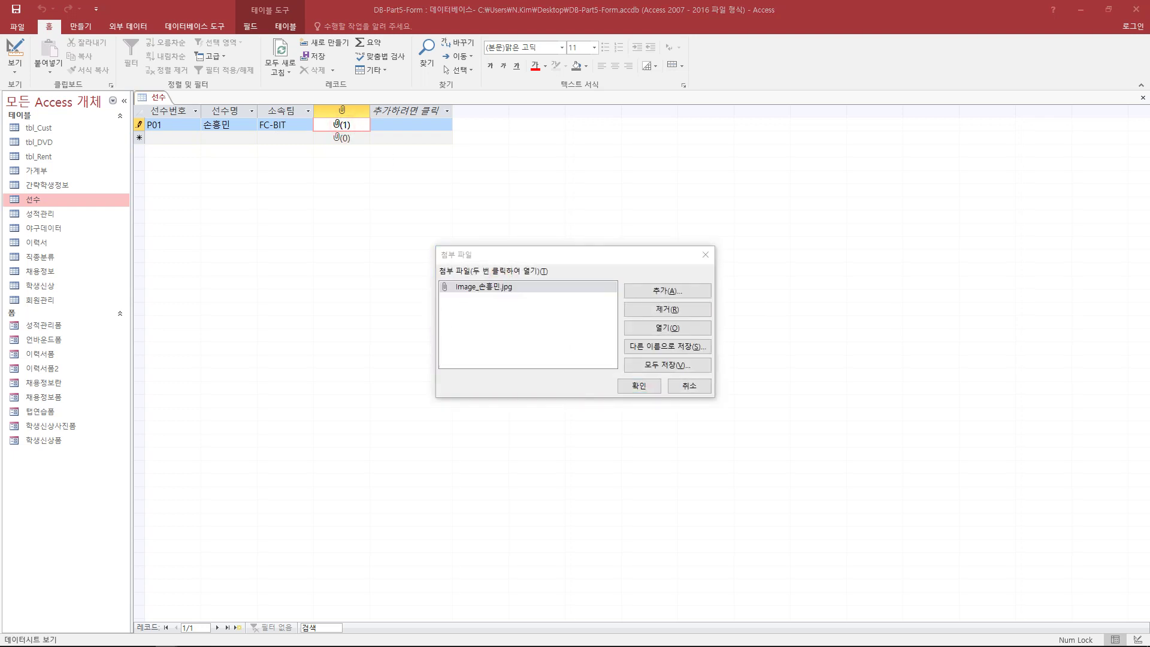
pyautogui.click(509, 286)
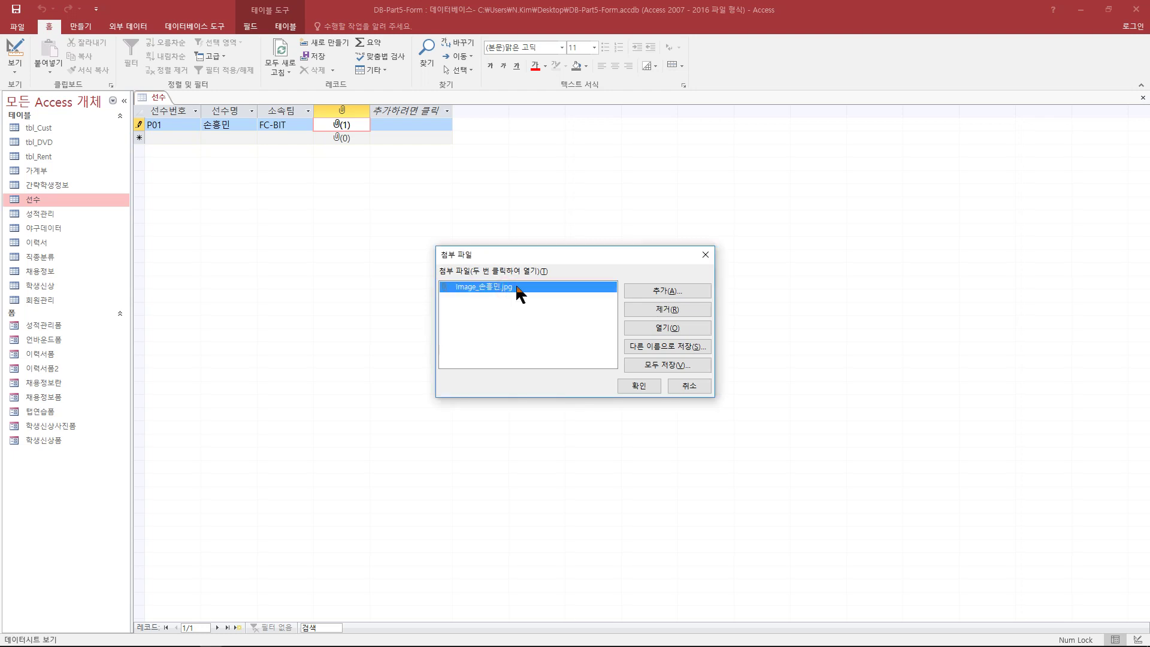
pyautogui.click(640, 386)
# Add a second record to the 선수 table with 선수번호 P02, 선수명 BIT and 소속팀 FC-BIT
pyautogui.click(177, 135)
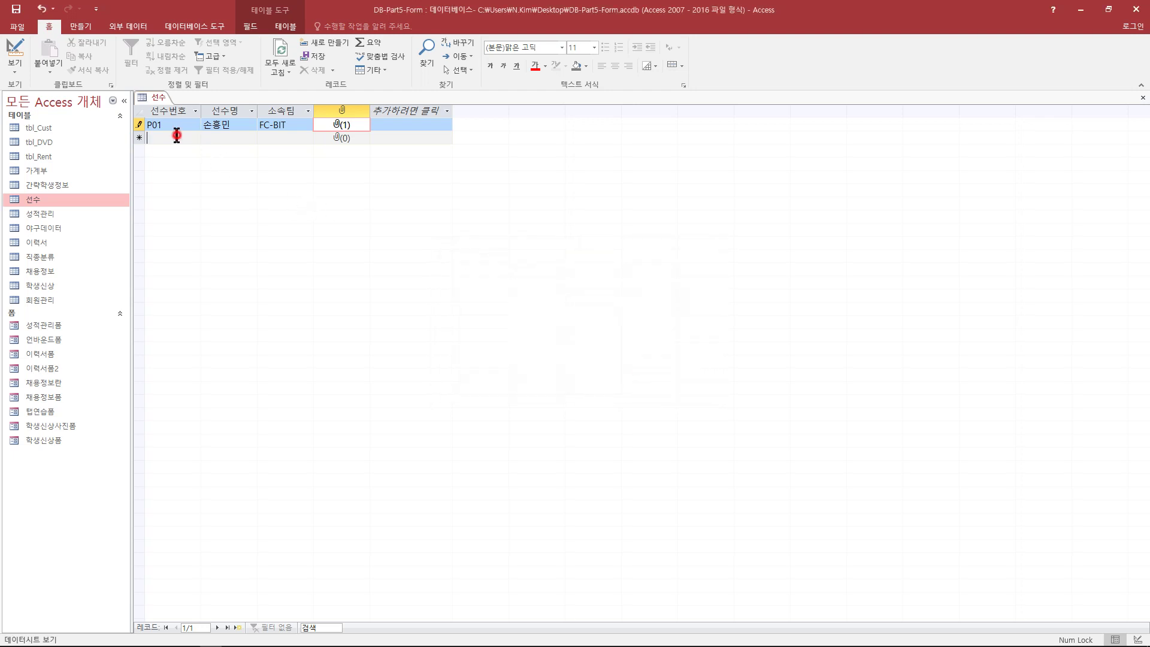
pyautogui.write('P')
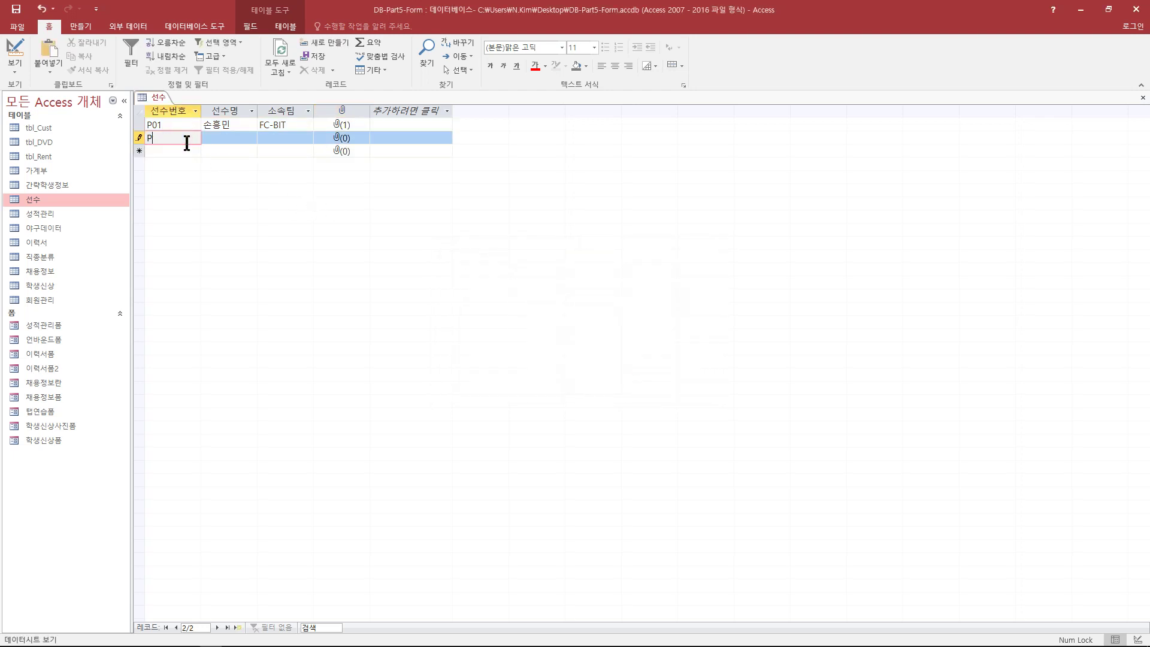
pyautogui.write('02')
pyautogui.press('Tab')
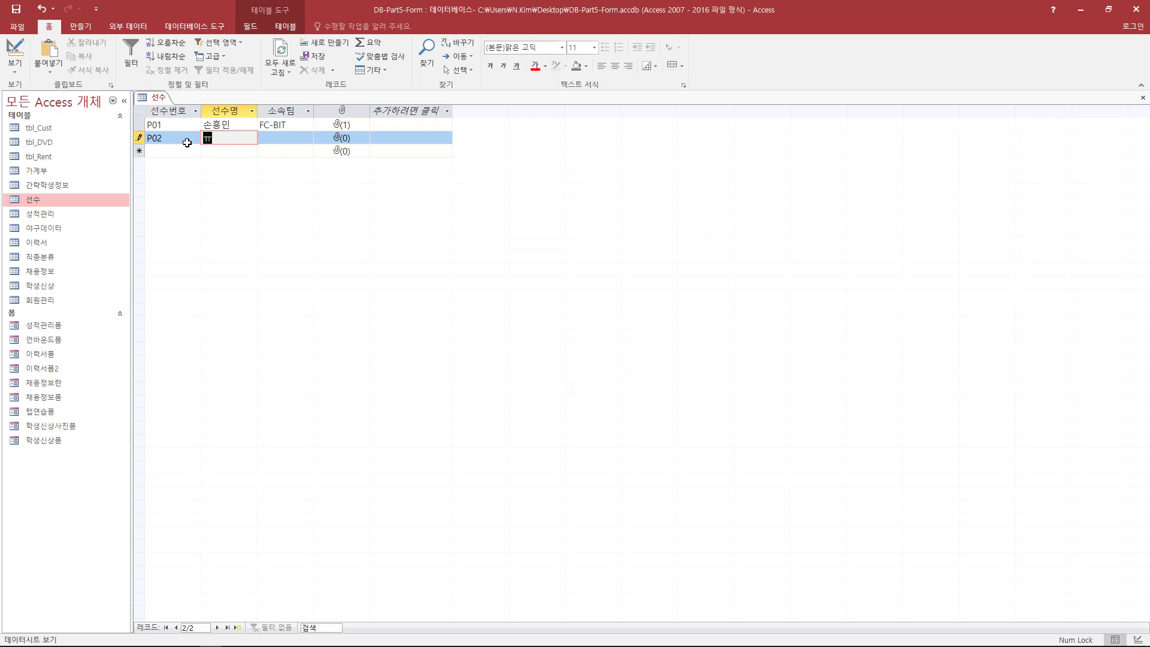
pyautogui.write('BIT')
pyautogui.press('Tab')
pyautogui.write('ㄹㅊ-')
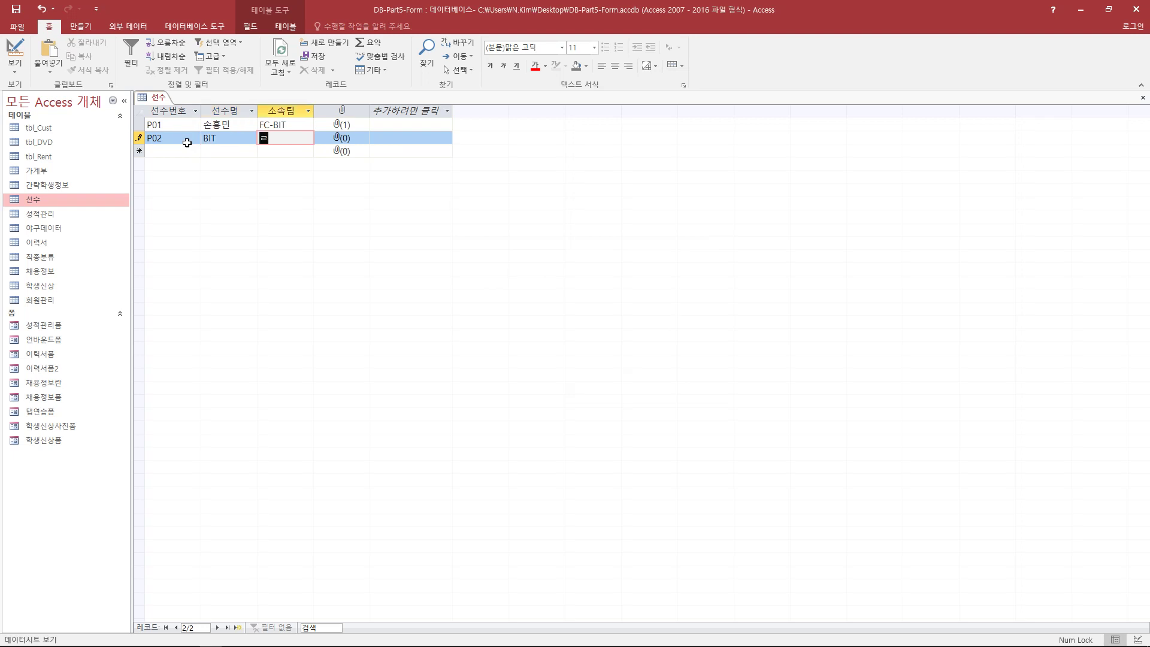
pyautogui.press('BackSpace')
pyautogui.press('BackSpace')
pyautogui.press('BackSpace')
pyautogui.write('FC-BIT')
pyautogui.click(311, 225)
# Attach Image_농구.png from the desktop folder DB-Part5-Form_실습 이미지 to record P02 and save the record
pyautogui.click(346, 129)
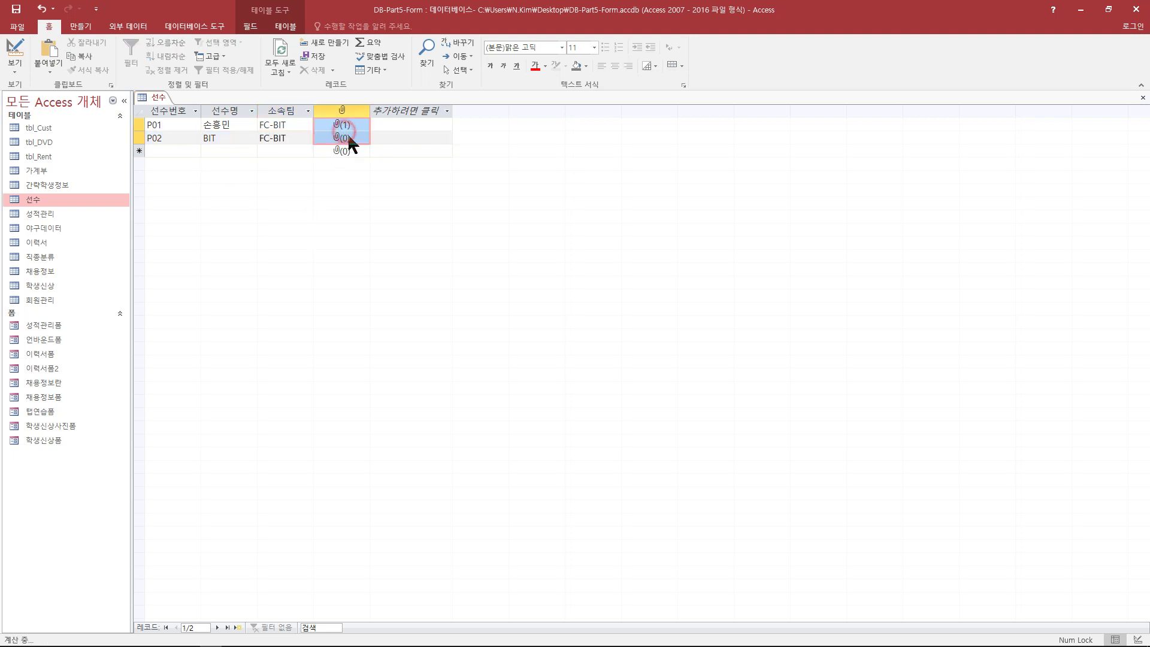
pyautogui.doubleClick(351, 137)
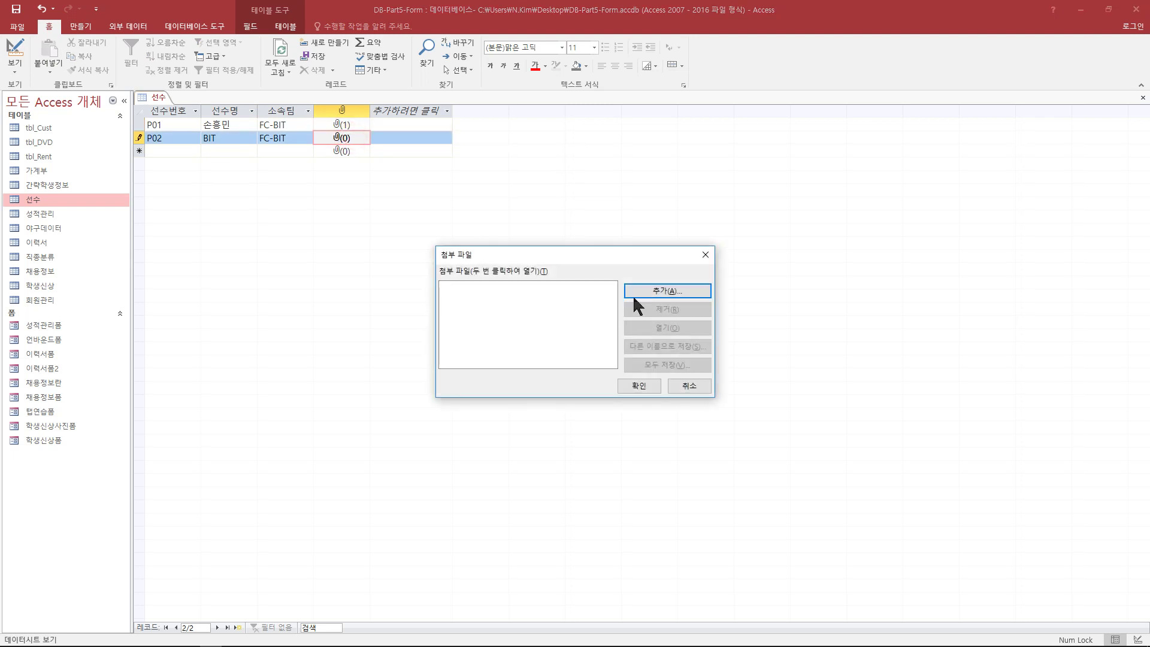
pyautogui.click(667, 290)
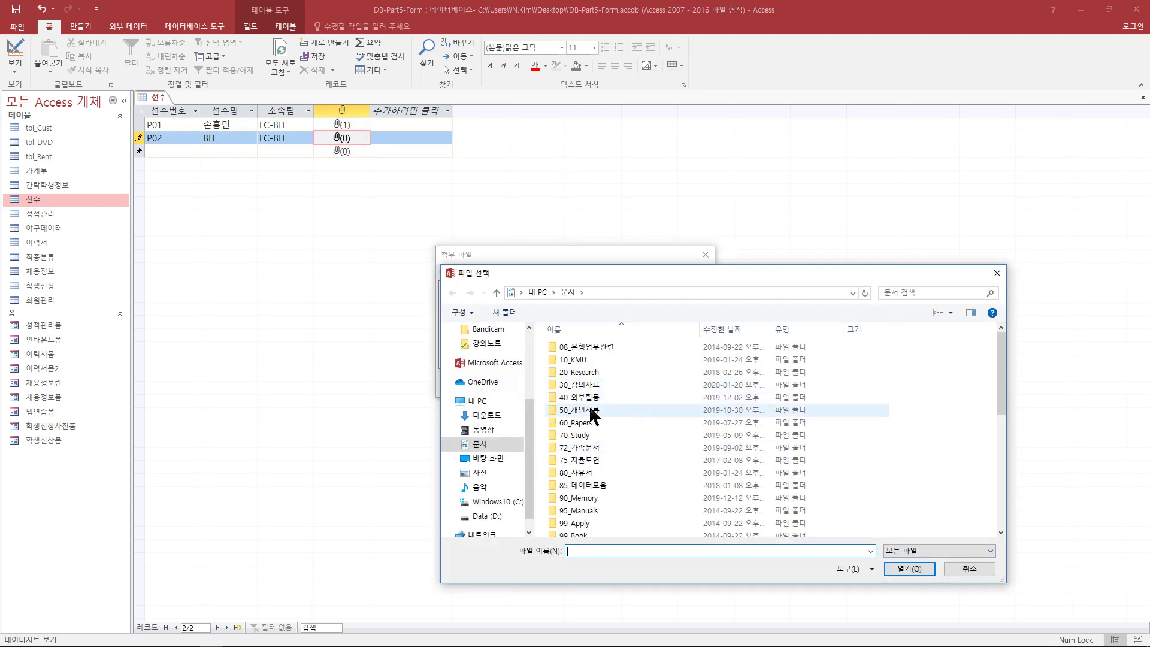
pyautogui.moveTo(529, 444); pyautogui.dragTo(541, 357)
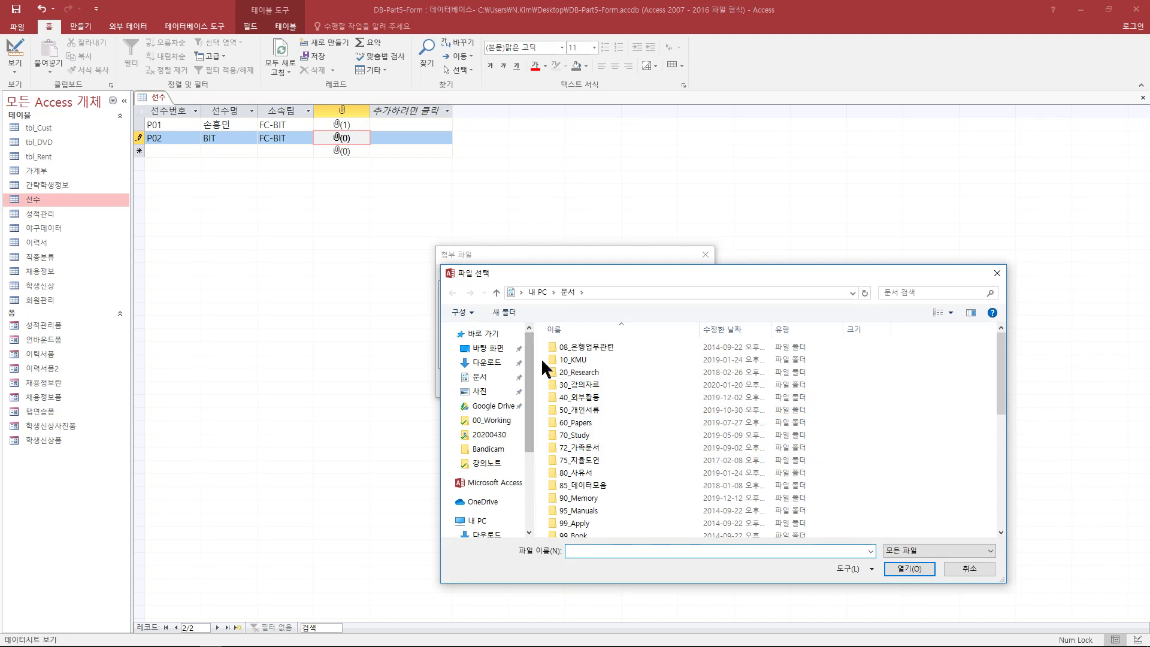
pyautogui.click(503, 352)
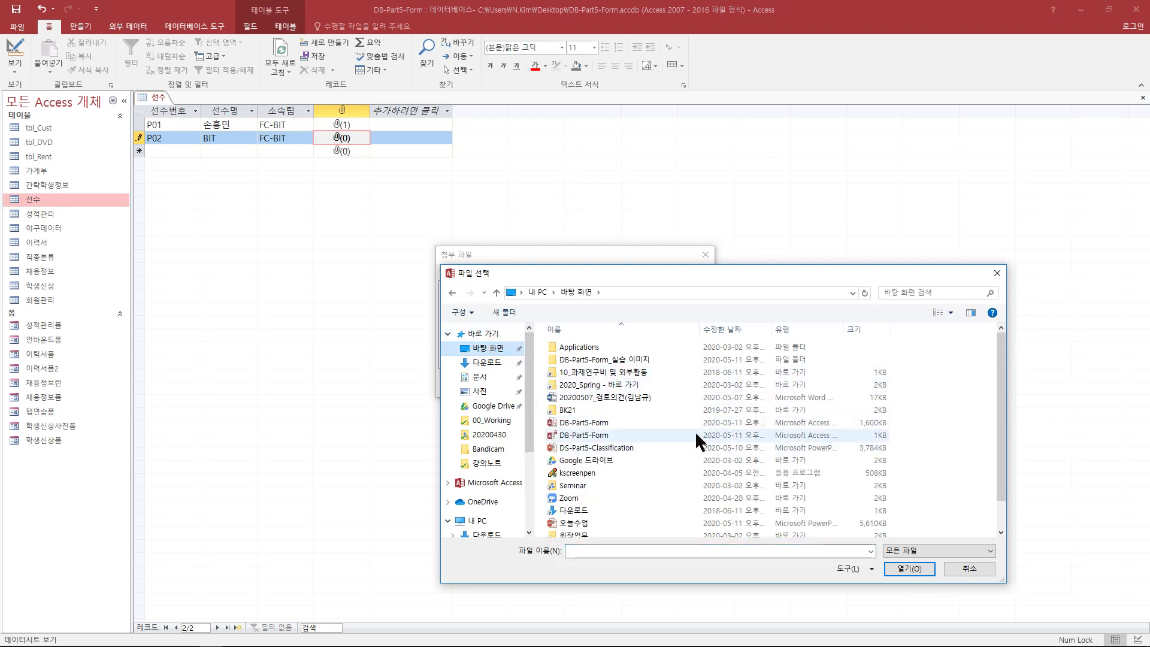
pyautogui.doubleClick(630, 360)
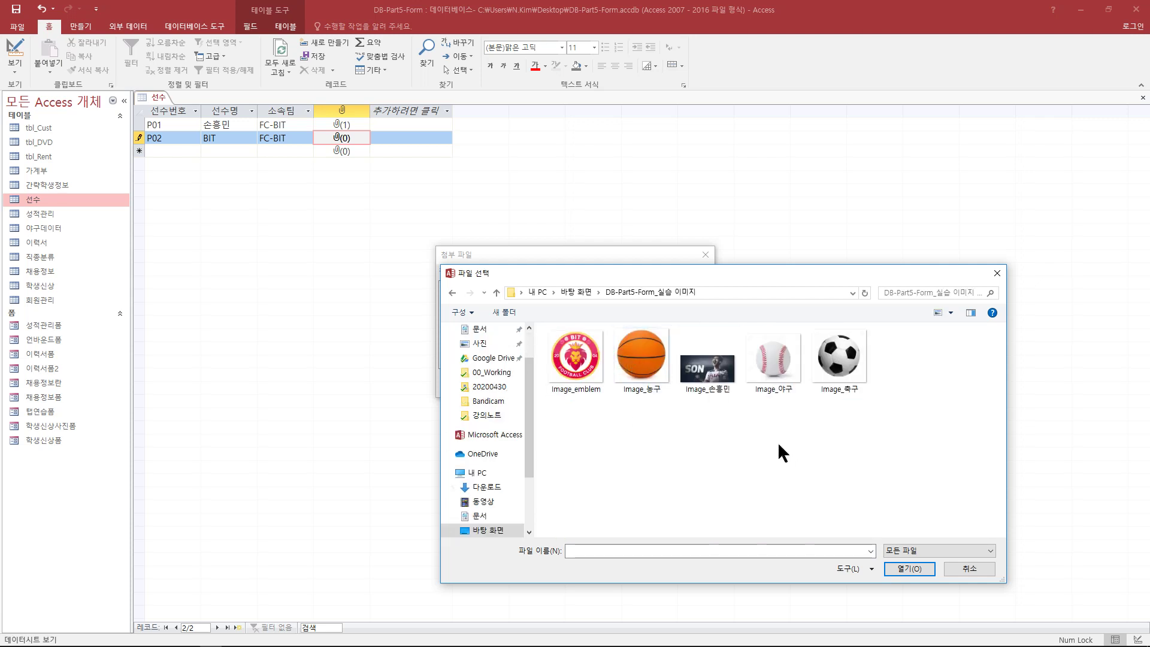
pyautogui.click(616, 371)
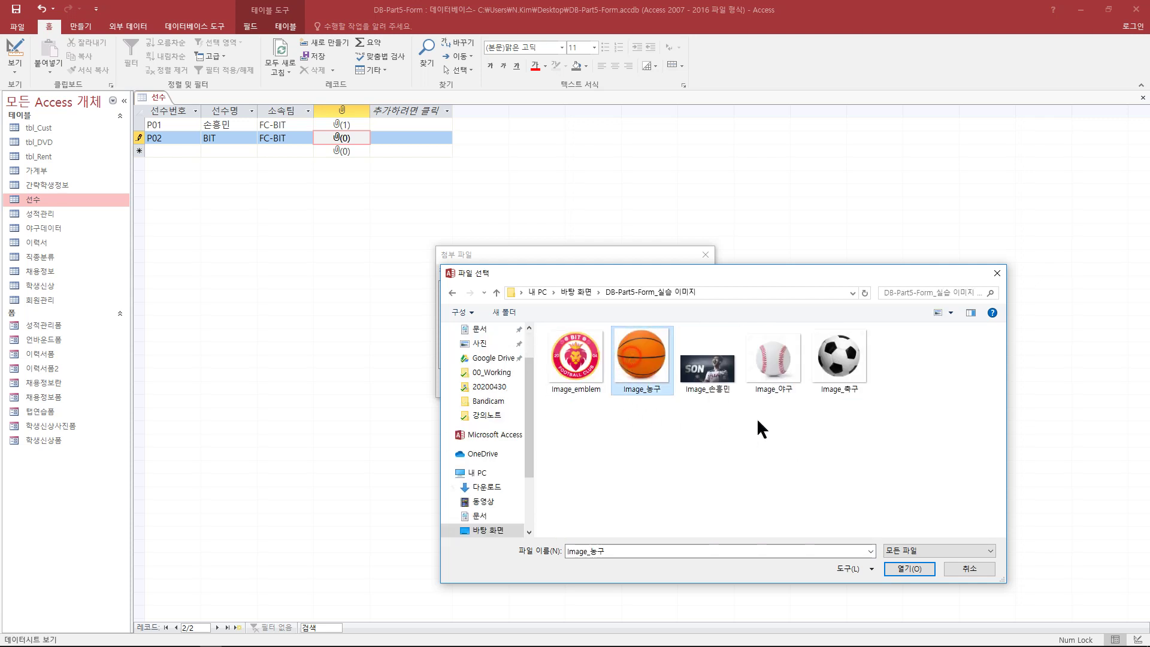
pyautogui.click(911, 567)
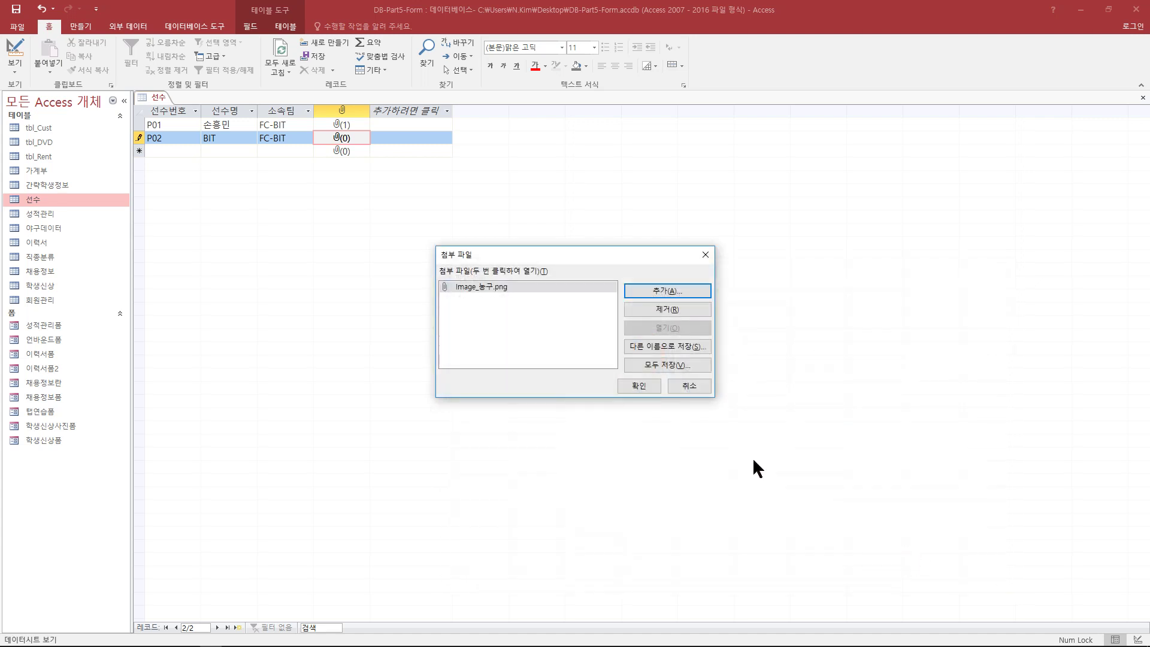
pyautogui.click(642, 386)
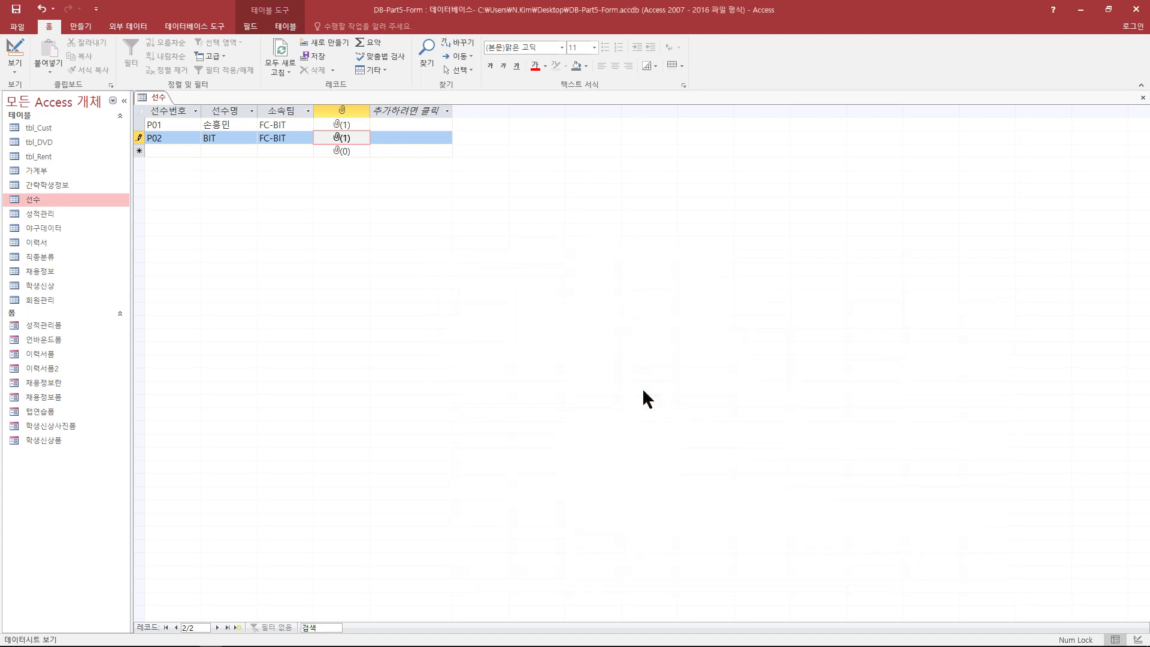
pyautogui.click(224, 110)
pyautogui.click(227, 139)
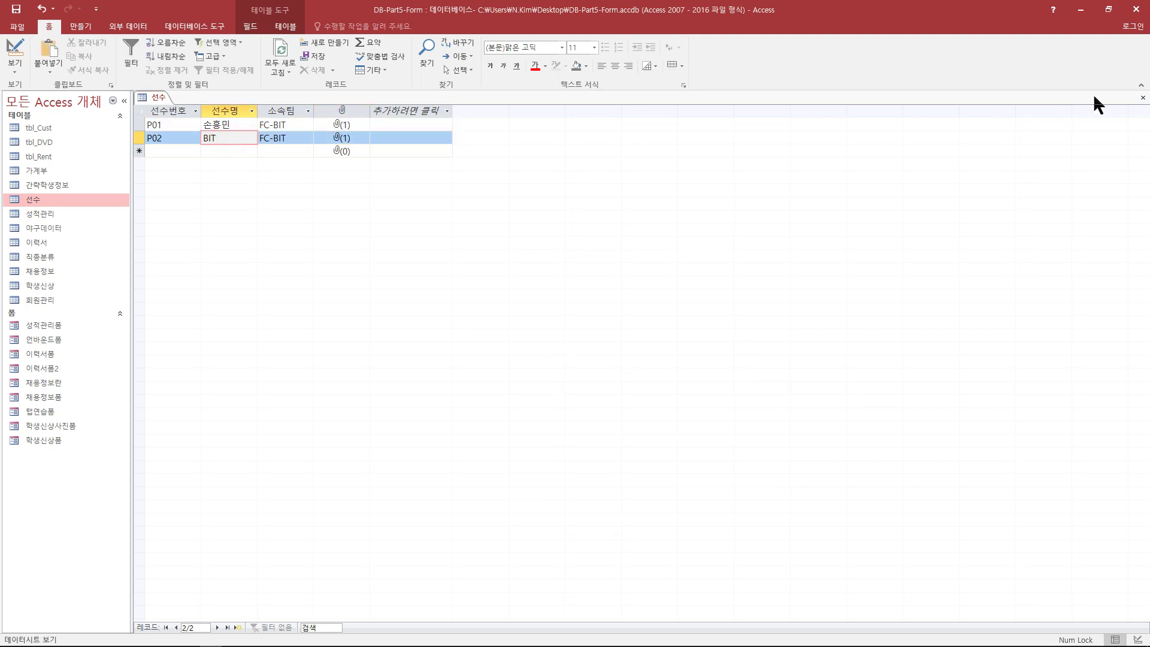
# Close the 선수 table and create a blank form in design view
pyautogui.click(1141, 99)
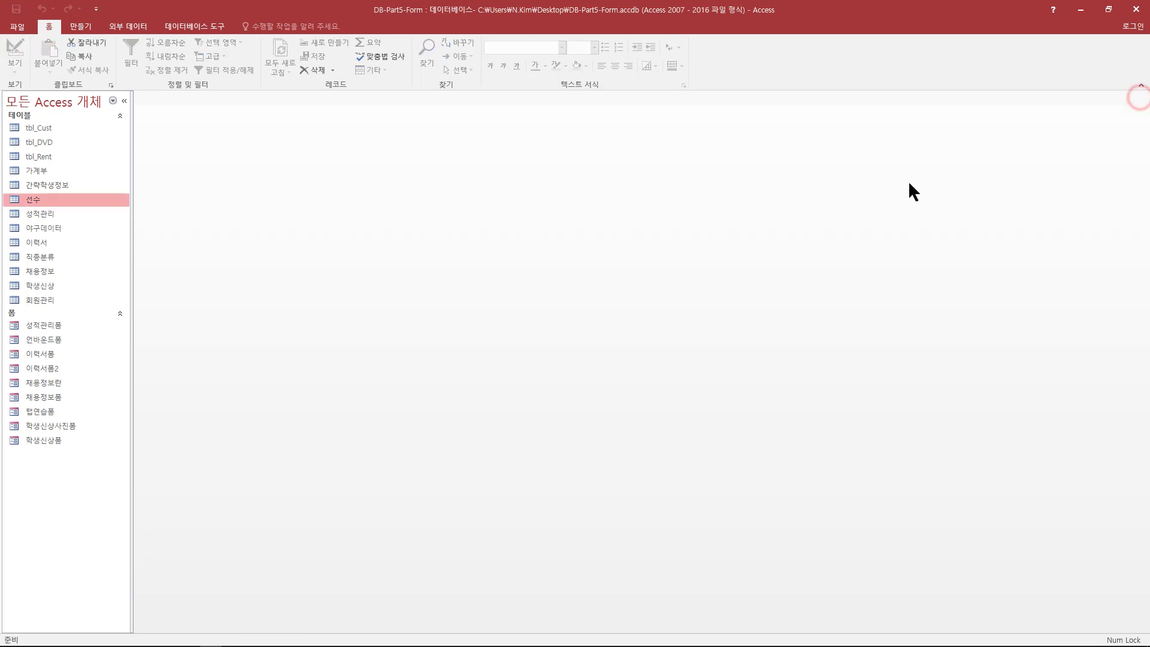
pyautogui.click(75, 30)
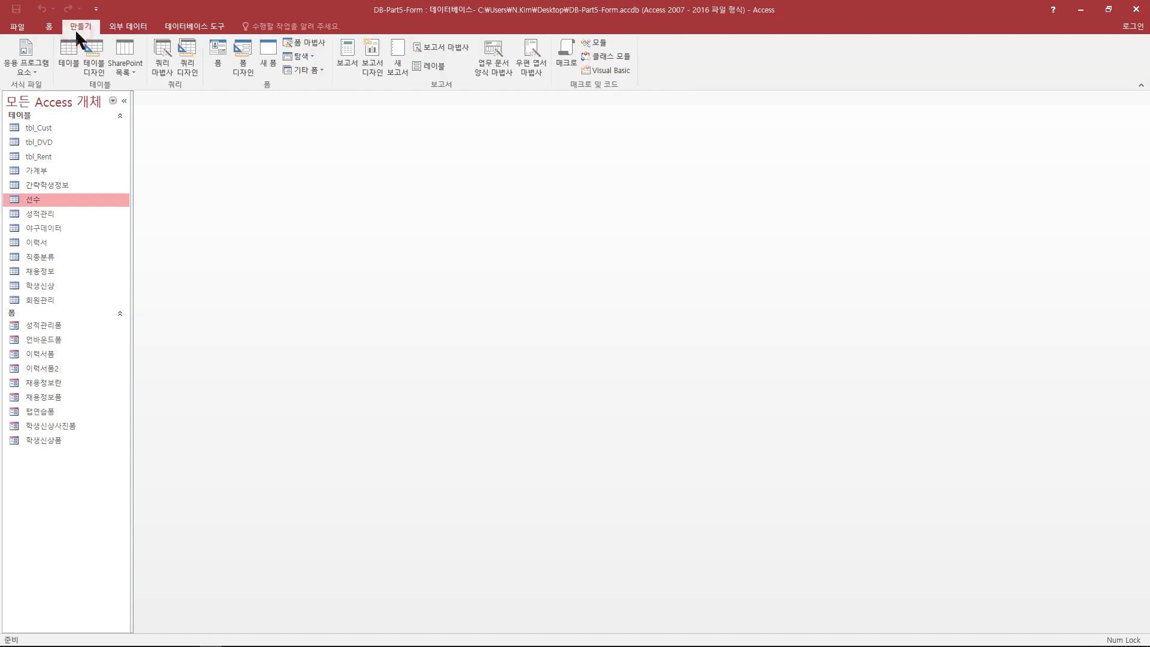
pyautogui.click(244, 59)
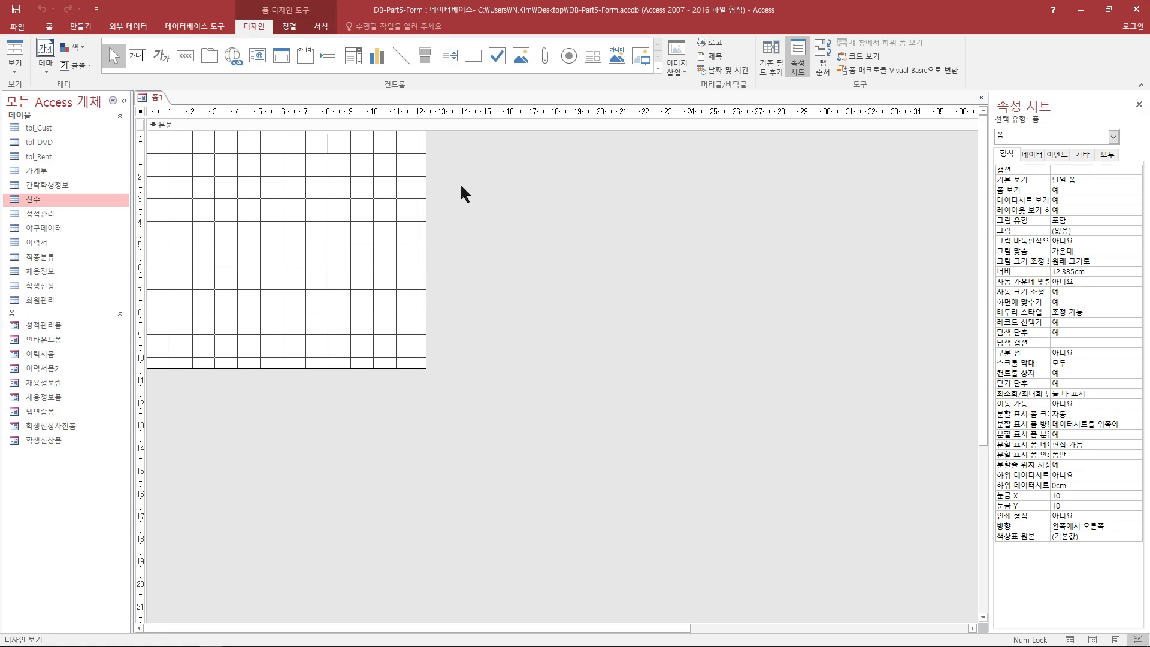
# Add the 선수번호, 선수명, 소속팀 and 사진 fields of the 선수 table to the form
pyautogui.click(769, 66)
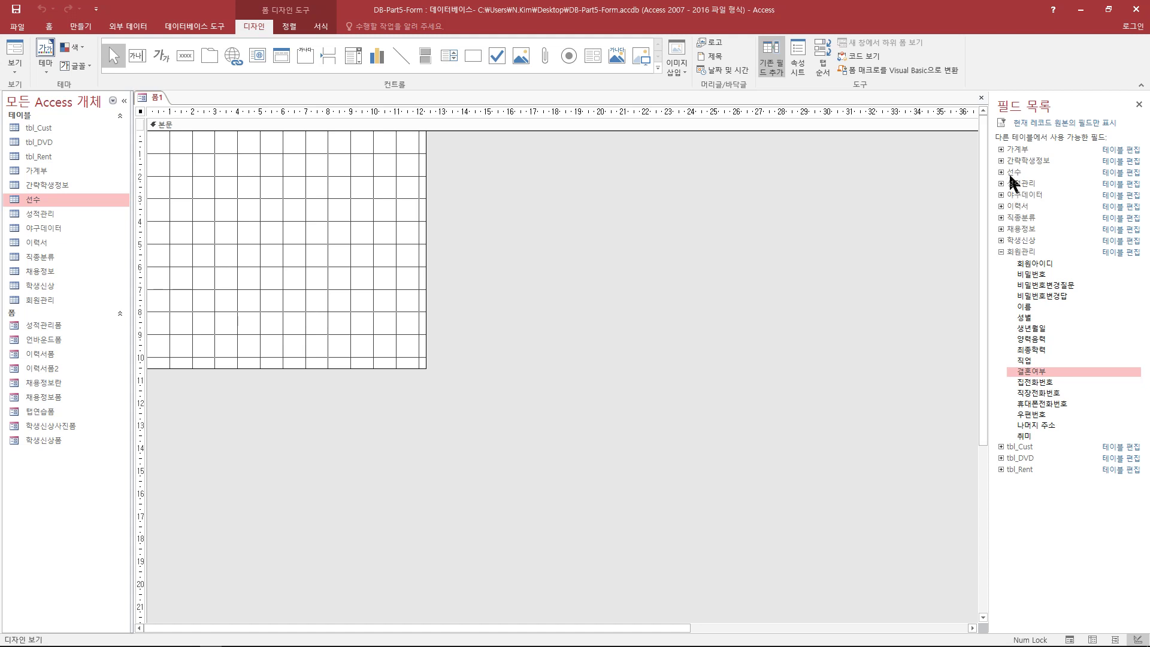
pyautogui.click(1001, 173)
pyautogui.click(1028, 185)
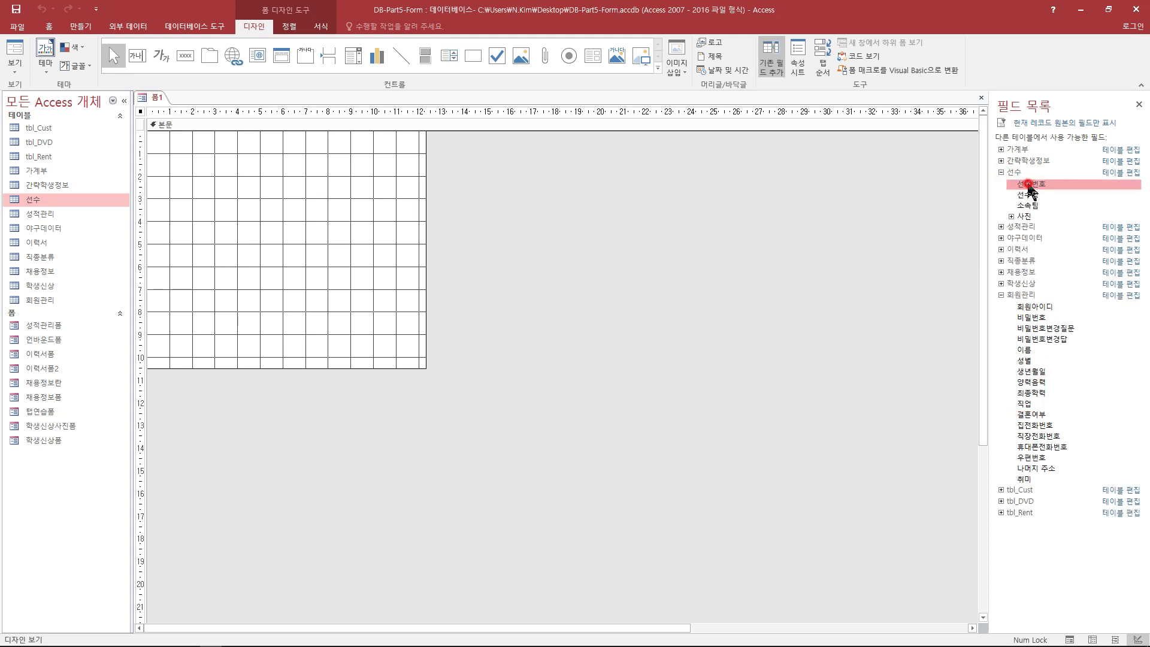
pyautogui.doubleClick(1028, 185)
pyautogui.doubleClick(1028, 173)
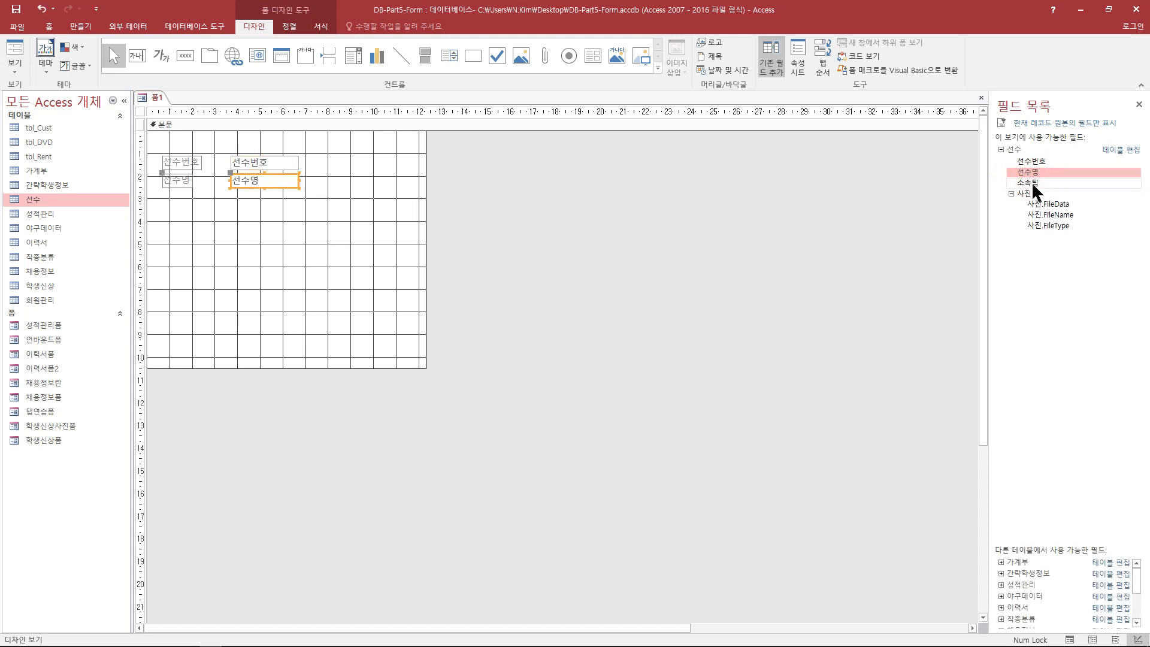
pyautogui.doubleClick(1028, 183)
pyautogui.click(1026, 193)
pyautogui.doubleClick(1025, 193)
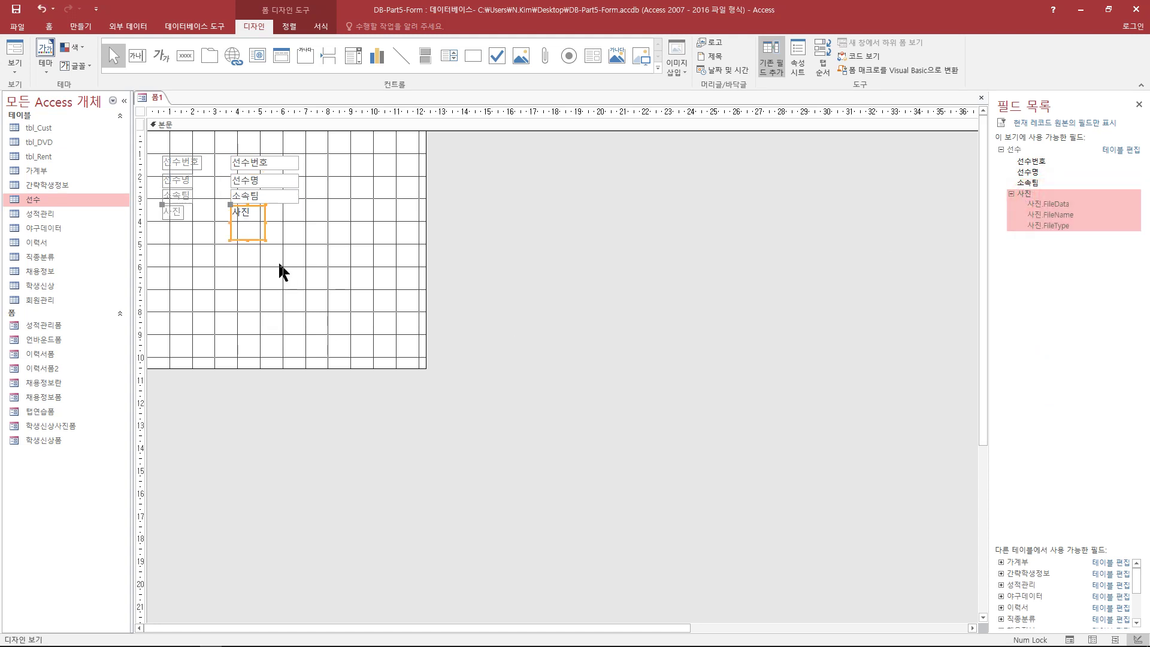
# Delete the 사진 label and enlarge the 사진 attachment control to about 6 cm by 2.3 cm, placed just below the 소속팀 row
pyautogui.moveTo(264, 240); pyautogui.dragTo(299, 259)
pyautogui.click(169, 213)
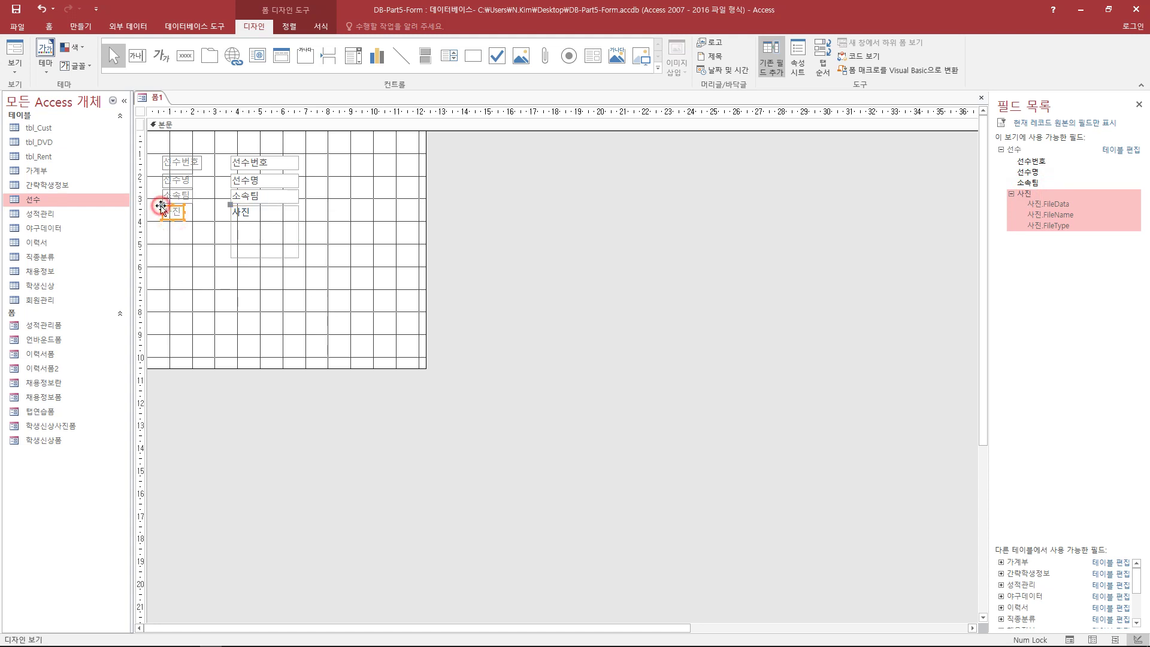
pyautogui.press('Delete')
pyautogui.click(231, 245)
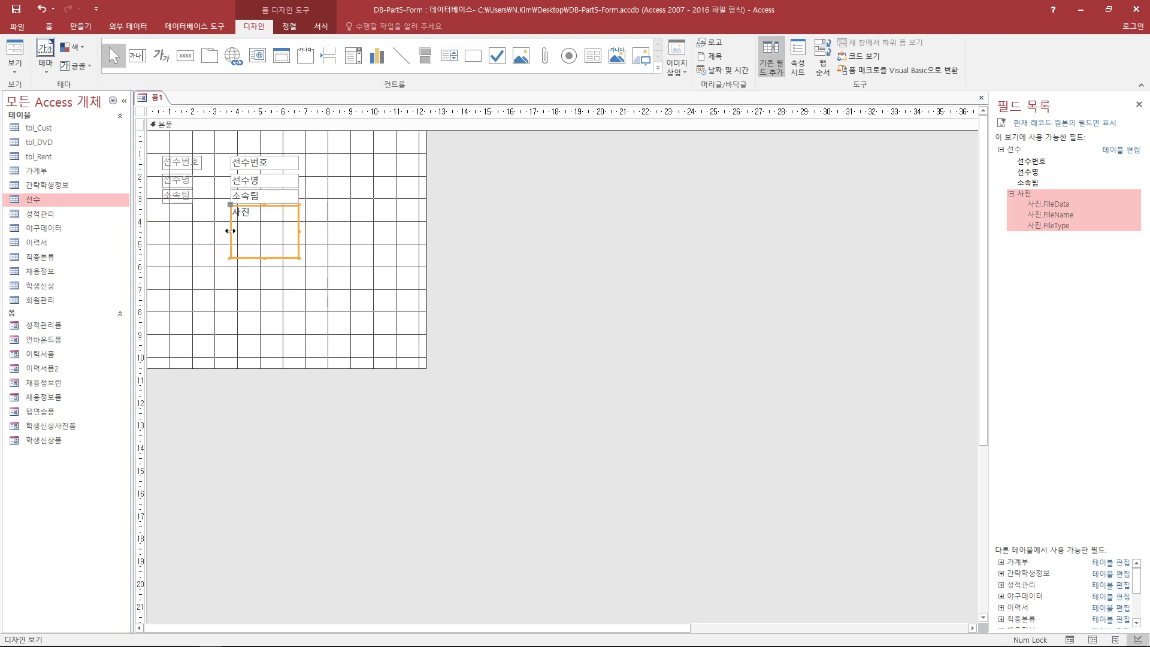
pyautogui.moveTo(231, 232); pyautogui.dragTo(157, 229)
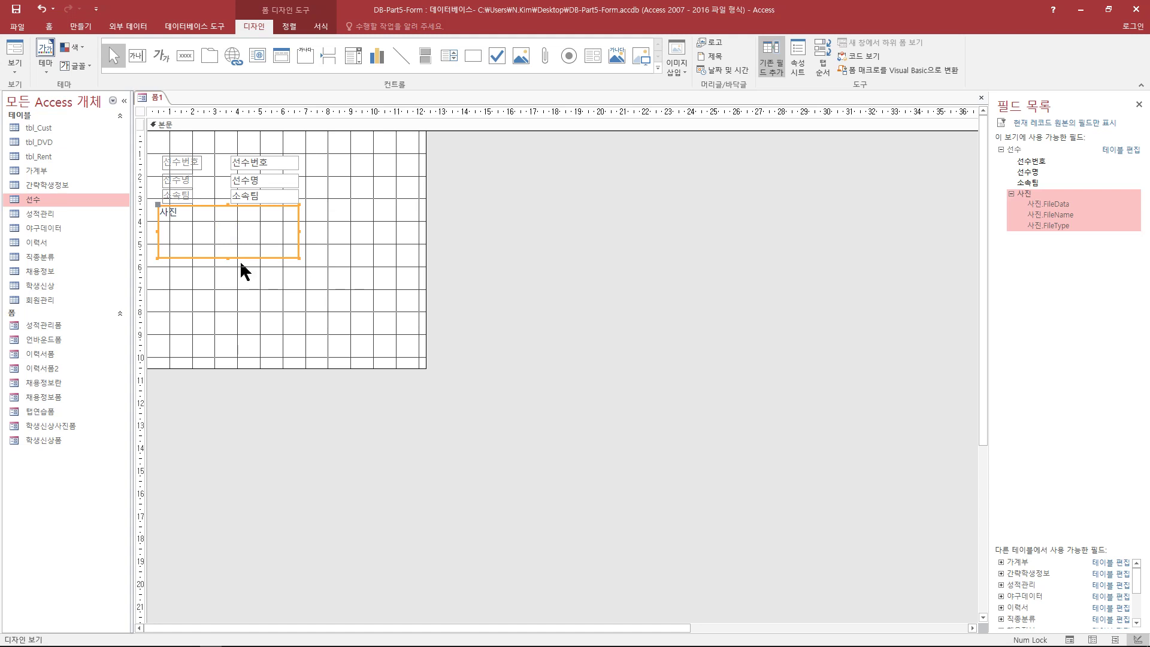
pyautogui.moveTo(212, 207); pyautogui.dragTo(217, 212)
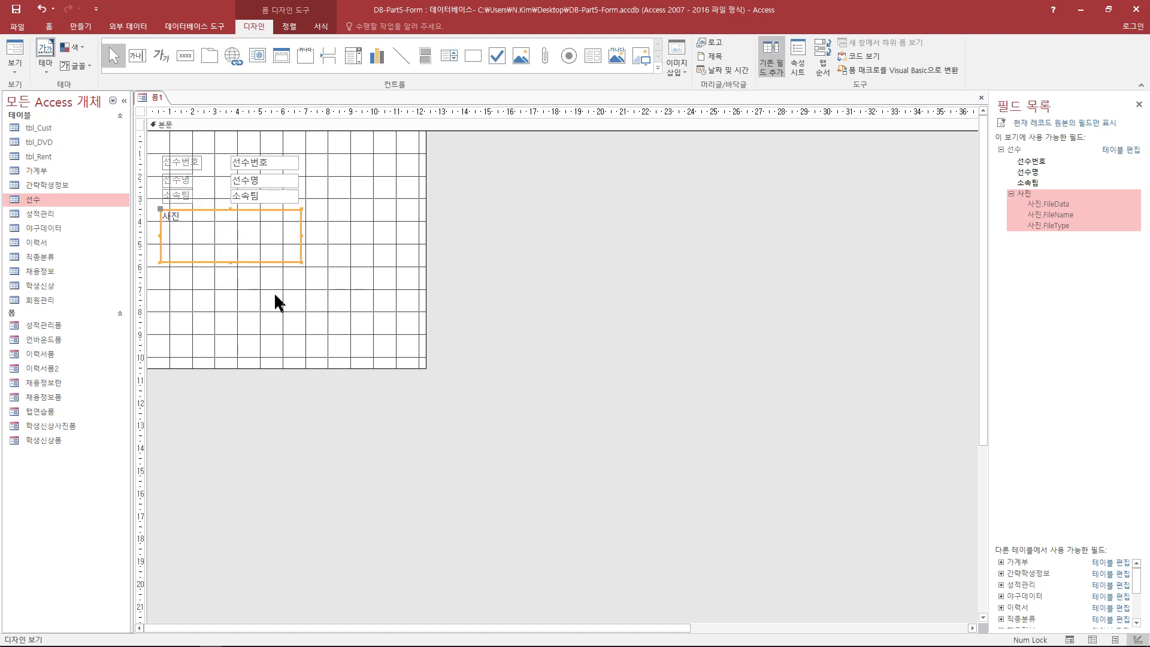
pyautogui.click(314, 323)
# Format the 선수번호, 선수명 and 소속팀 labels as bold black text at size 12
pyautogui.click(185, 166)
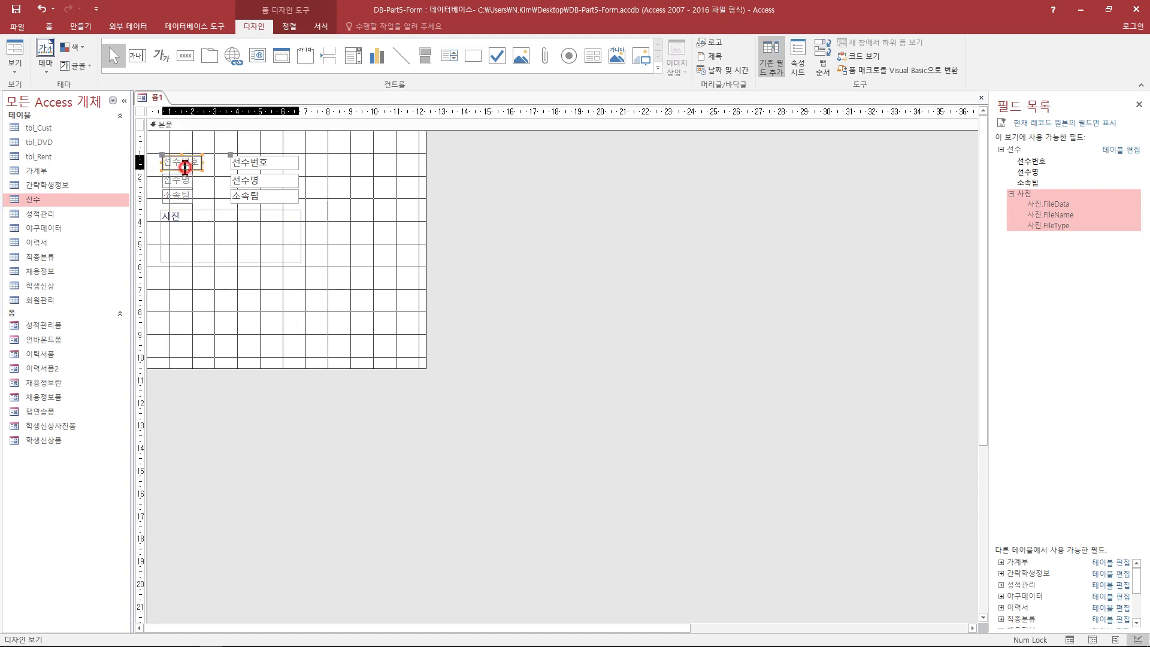
pyautogui.keyDown('shift'); pyautogui.click(183, 180); pyautogui.keyUp('shift')
pyautogui.keyDown('shift'); pyautogui.click(186, 196); pyautogui.keyUp('shift')
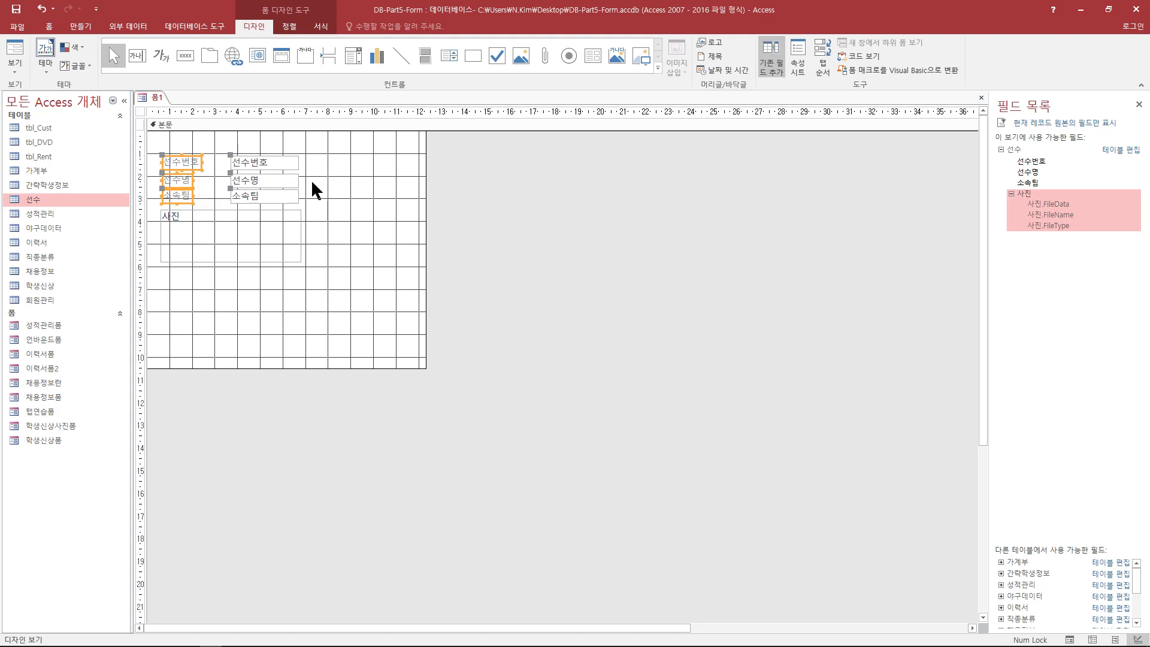
pyautogui.click(49, 27)
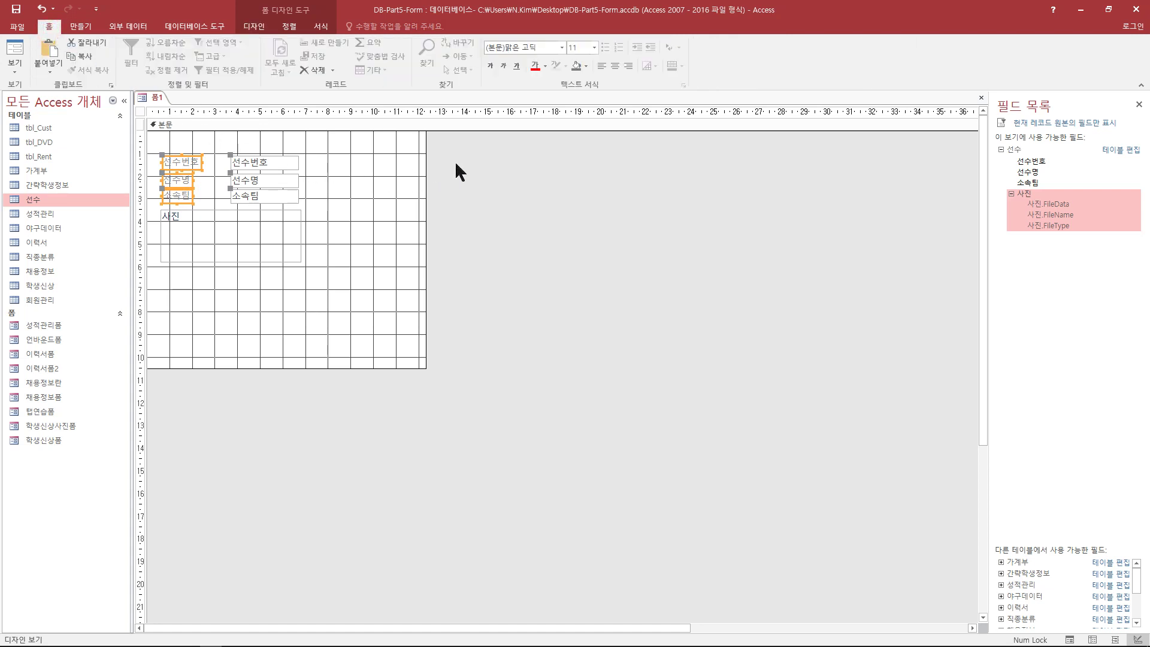
pyautogui.click(487, 66)
pyautogui.click(546, 65)
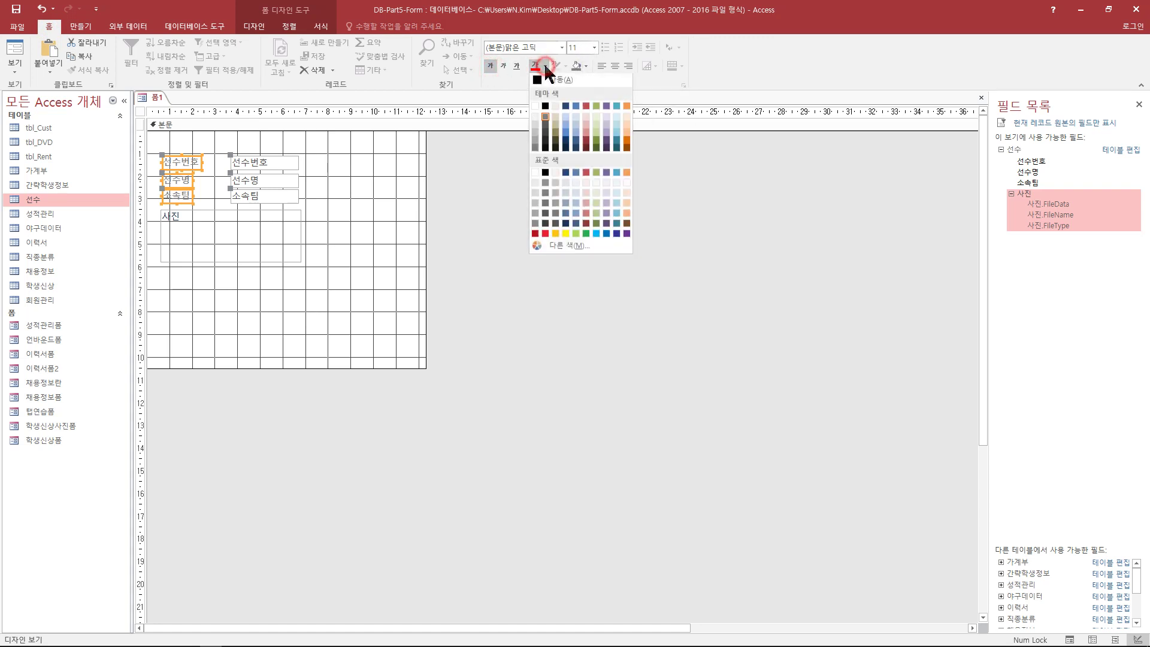
pyautogui.click(545, 109)
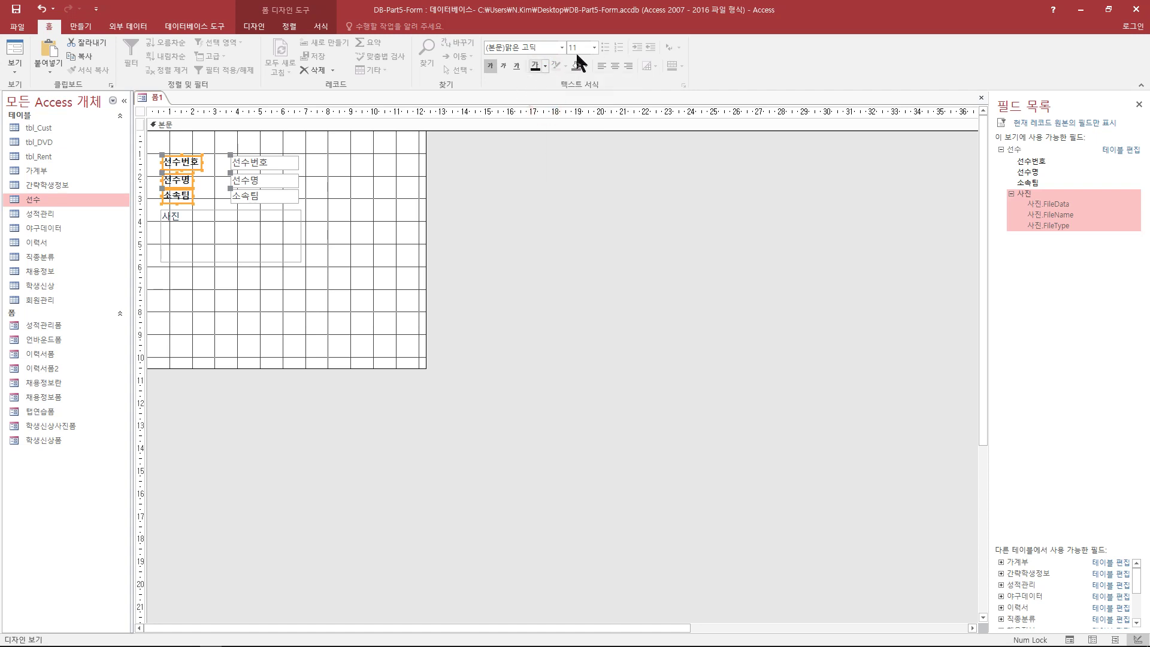
pyautogui.click(595, 47)
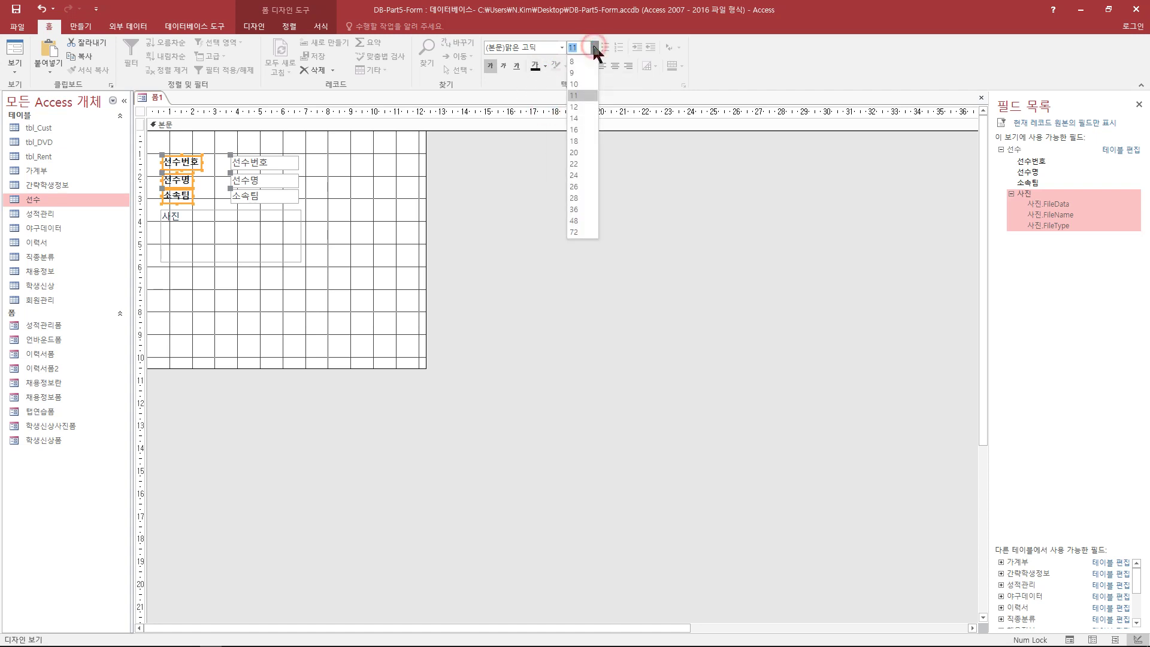
pyautogui.click(574, 106)
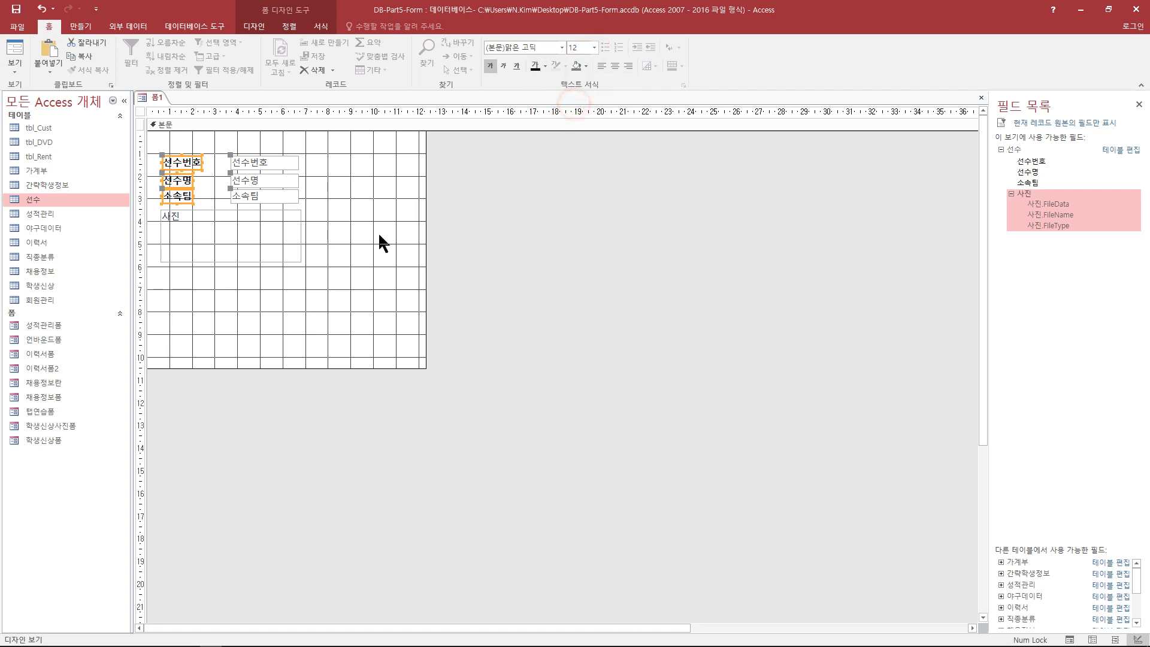
pyautogui.click(342, 266)
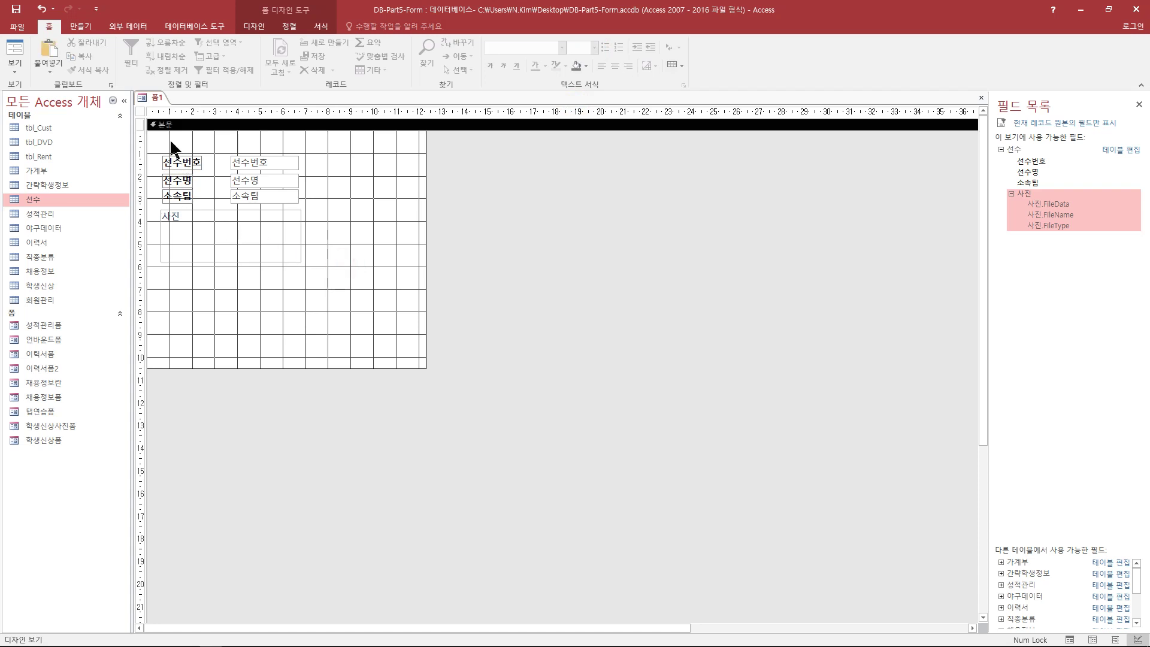
# Give the three field labels a light orange background and the shadowed special effect
pyautogui.moveTo(149, 144); pyautogui.dragTo(200, 203)
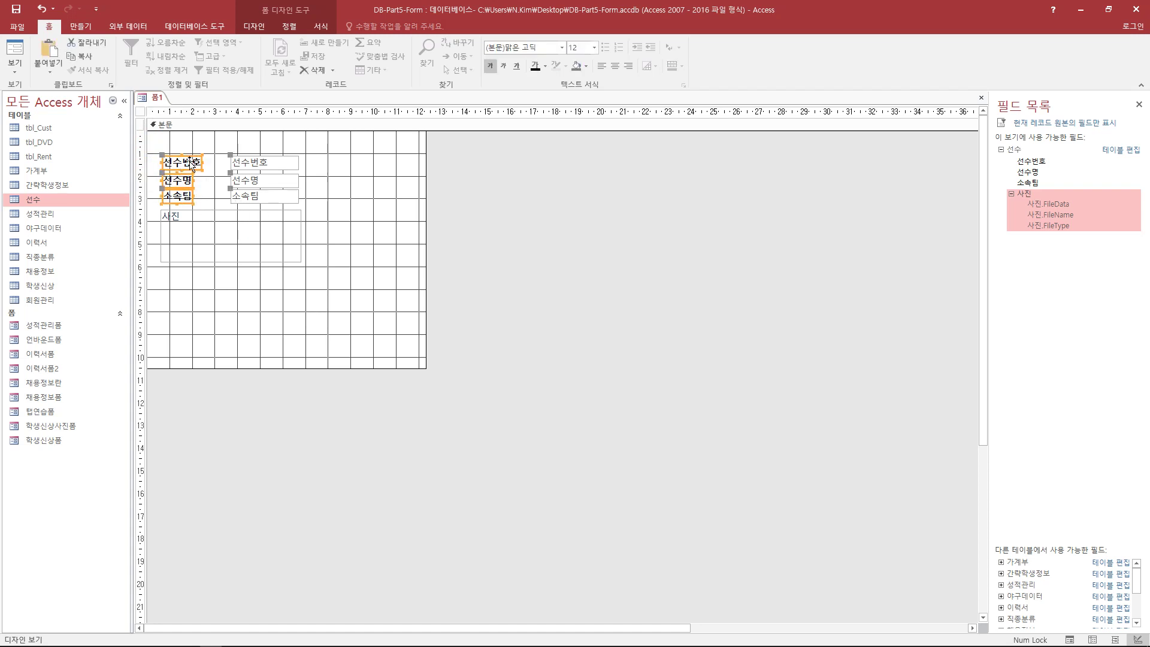
pyautogui.click(585, 67)
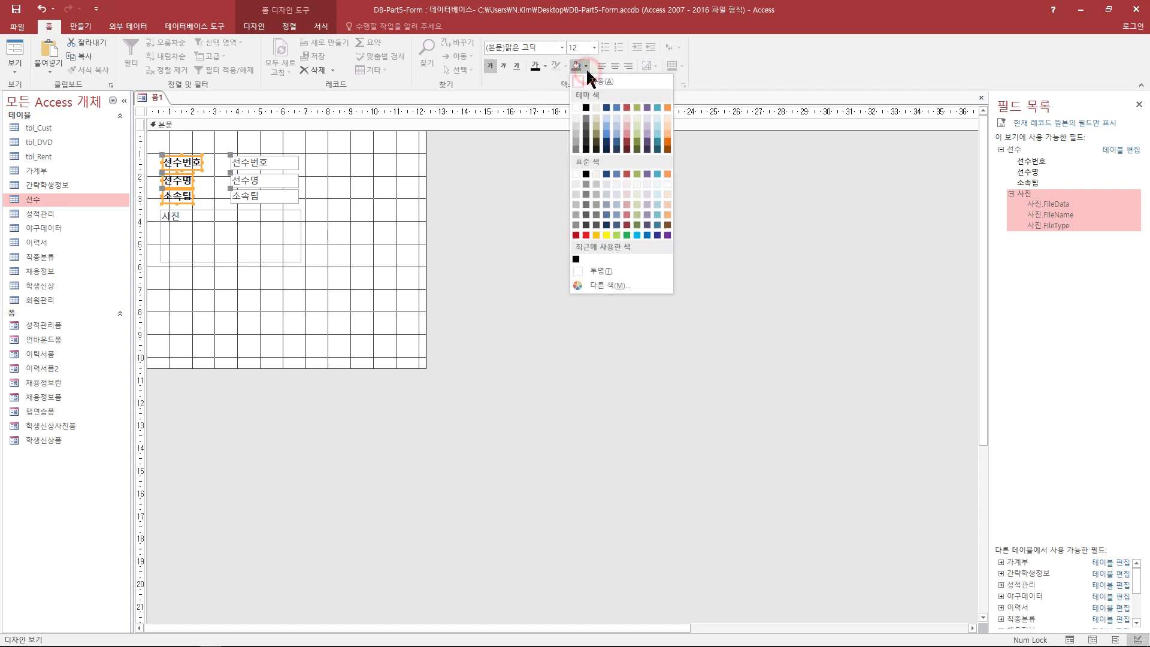
pyautogui.click(668, 126)
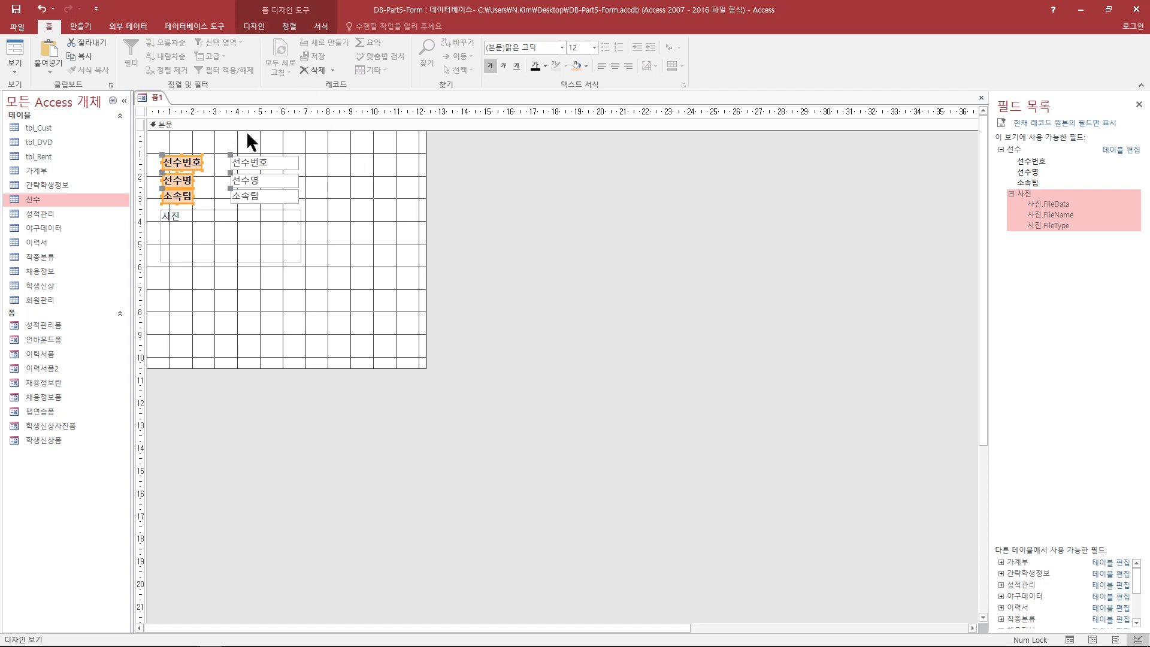
pyautogui.rightClick(193, 162)
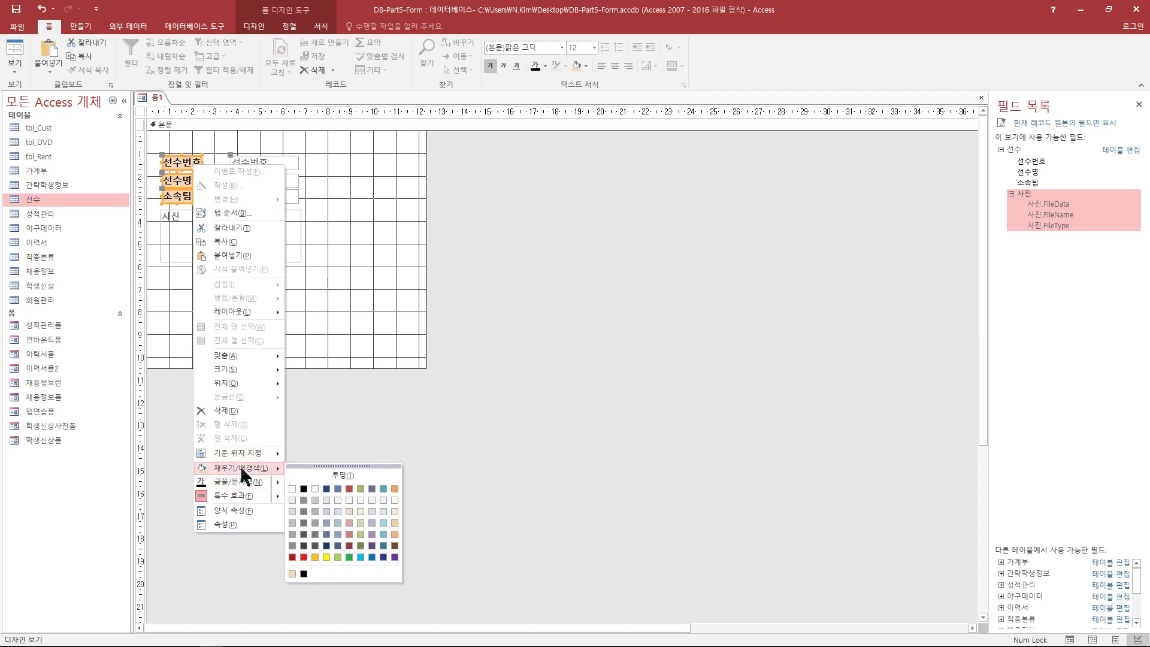
pyautogui.moveTo(240, 498)
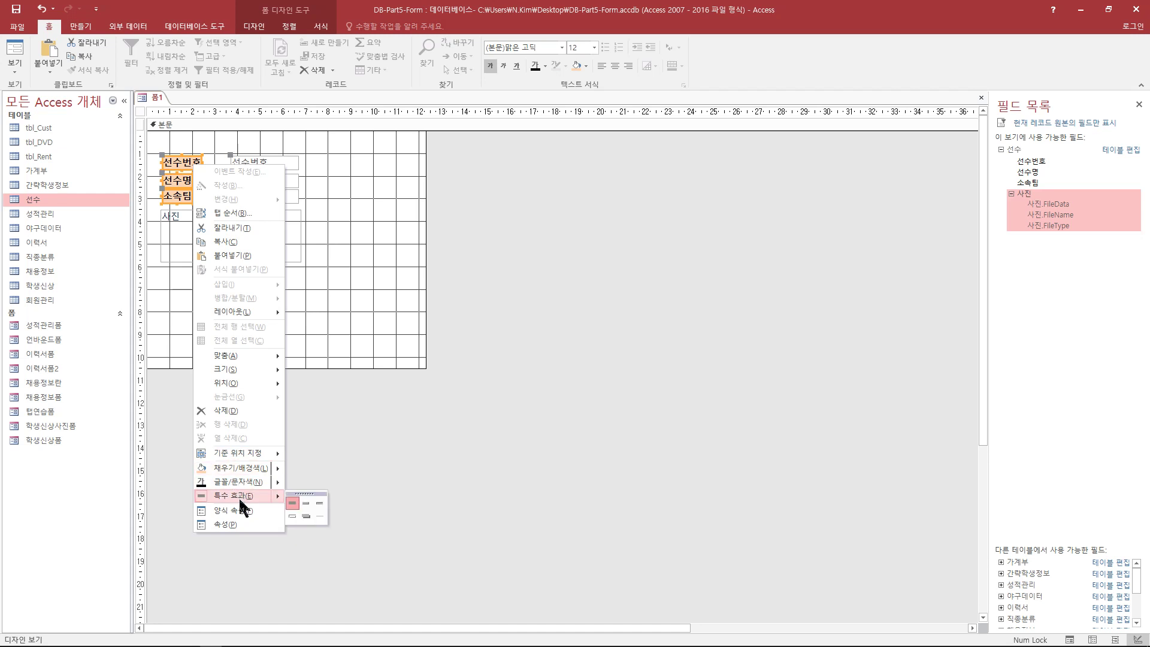
pyautogui.click(306, 515)
pyautogui.click(306, 361)
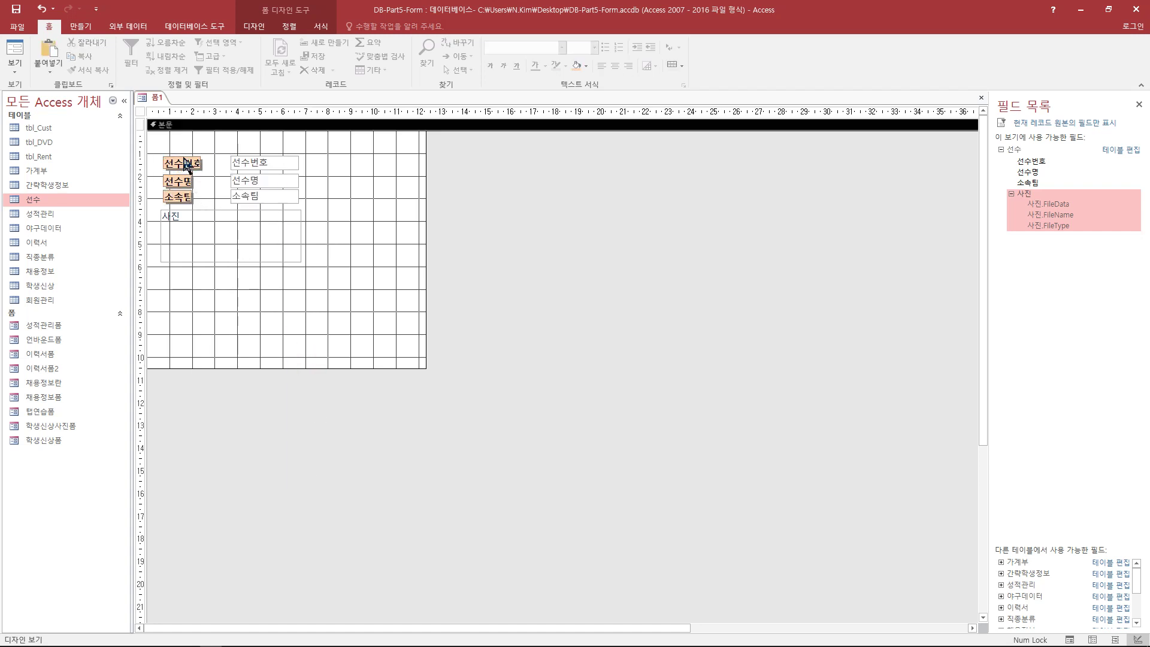
# Widen the 선수명, 소속팀 and 선수번호 labels to a similar width of about 2 cm
pyautogui.moveTo(153, 140); pyautogui.dragTo(202, 189)
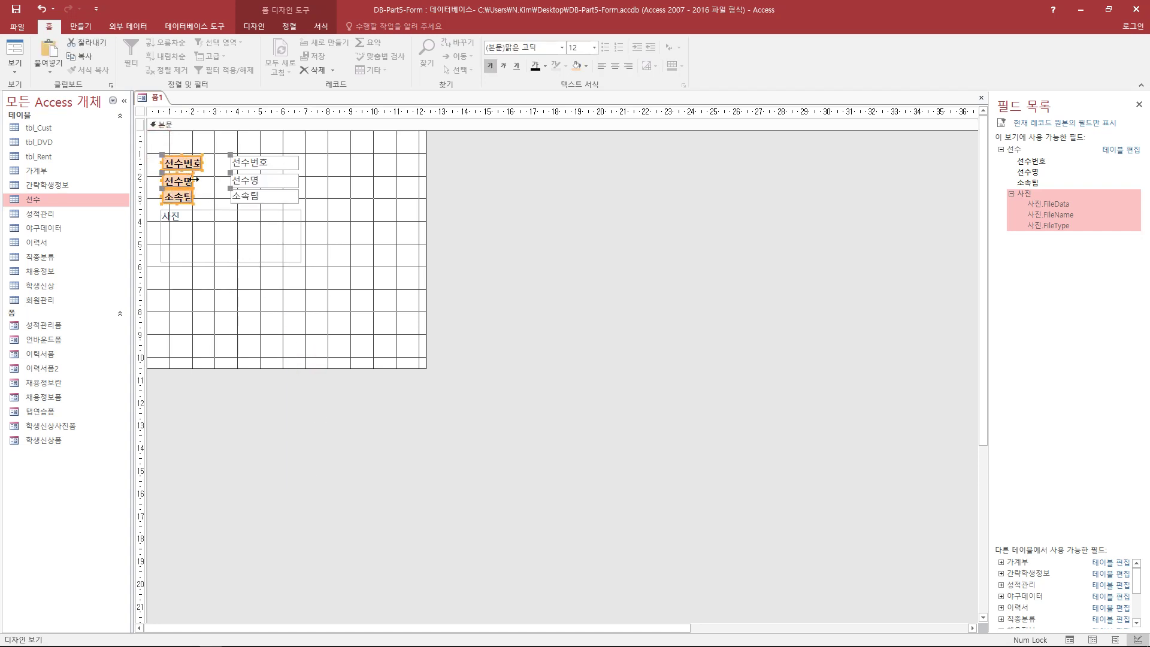
pyautogui.click(205, 186)
pyautogui.click(202, 182)
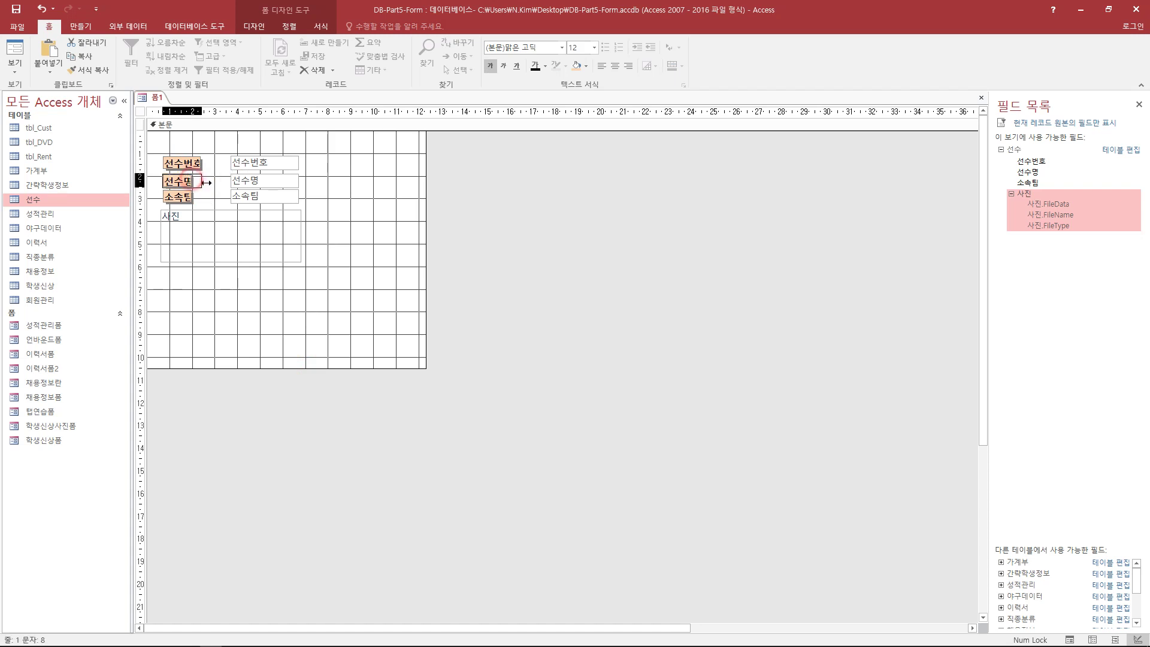
pyautogui.click(188, 198)
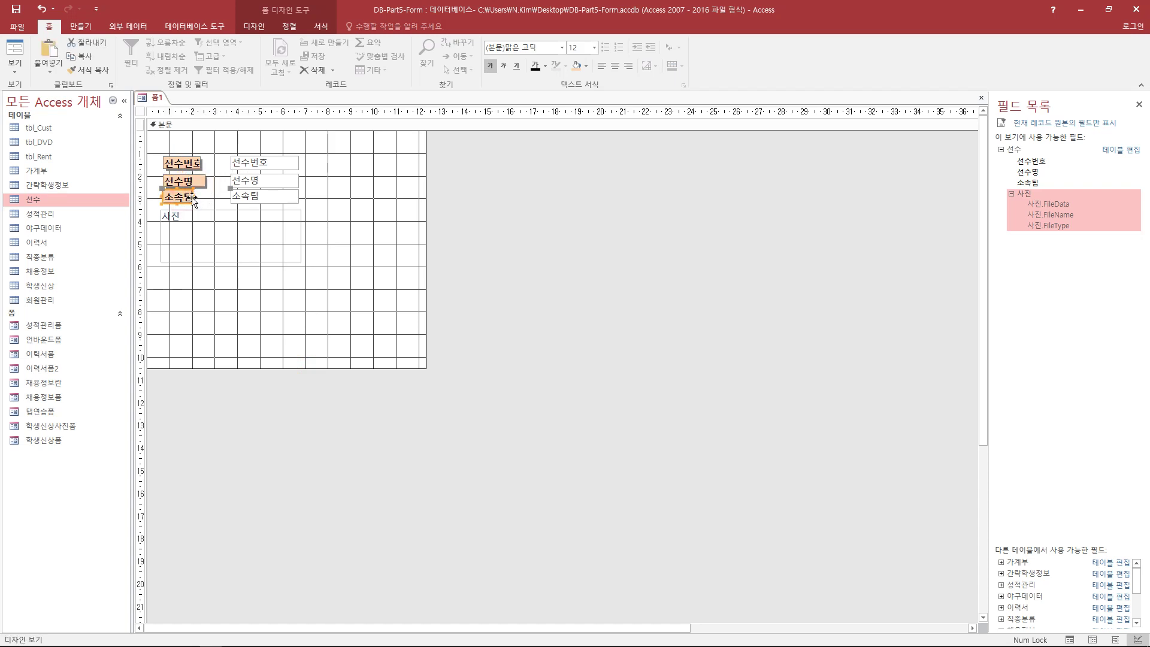
pyautogui.moveTo(195, 196); pyautogui.dragTo(205, 196)
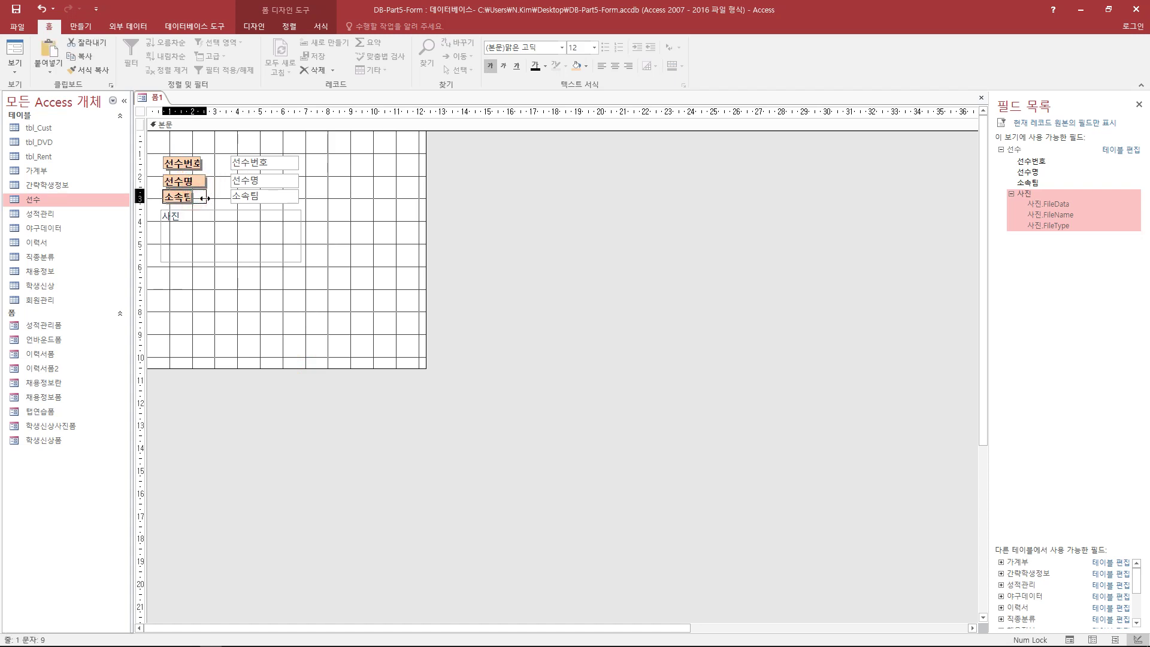
pyautogui.click(194, 163)
pyautogui.moveTo(204, 157); pyautogui.dragTo(209, 158)
pyautogui.click(387, 290)
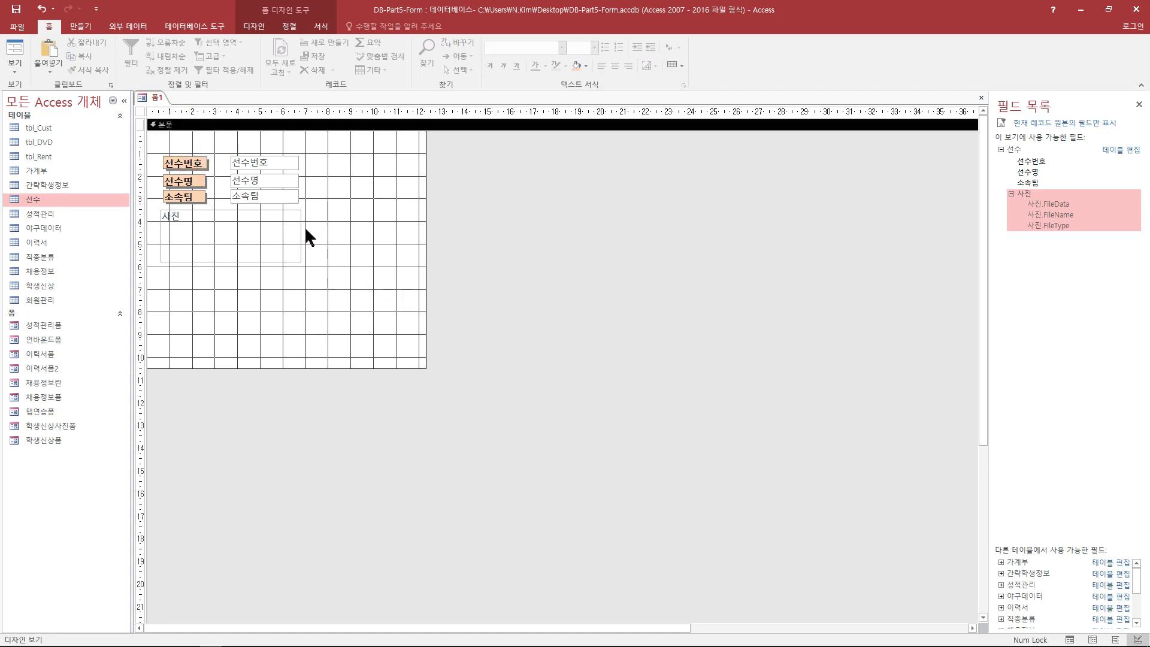
# Display the form in form view and browse to the second record and back to check the photos
pyautogui.click(15, 49)
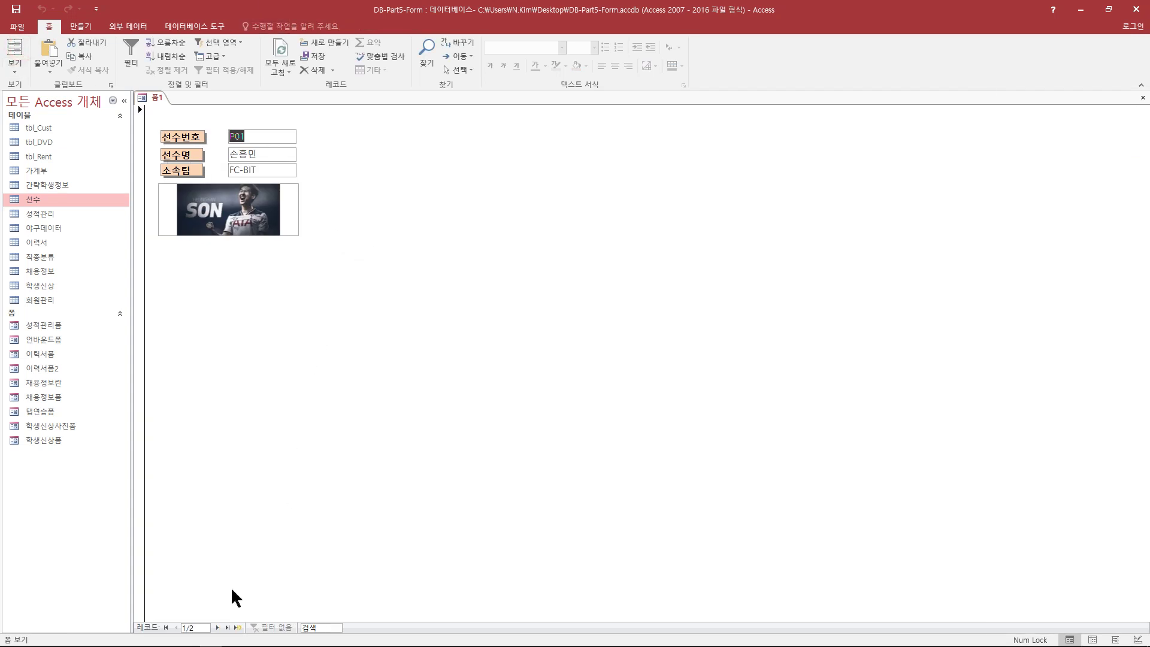
pyautogui.click(218, 628)
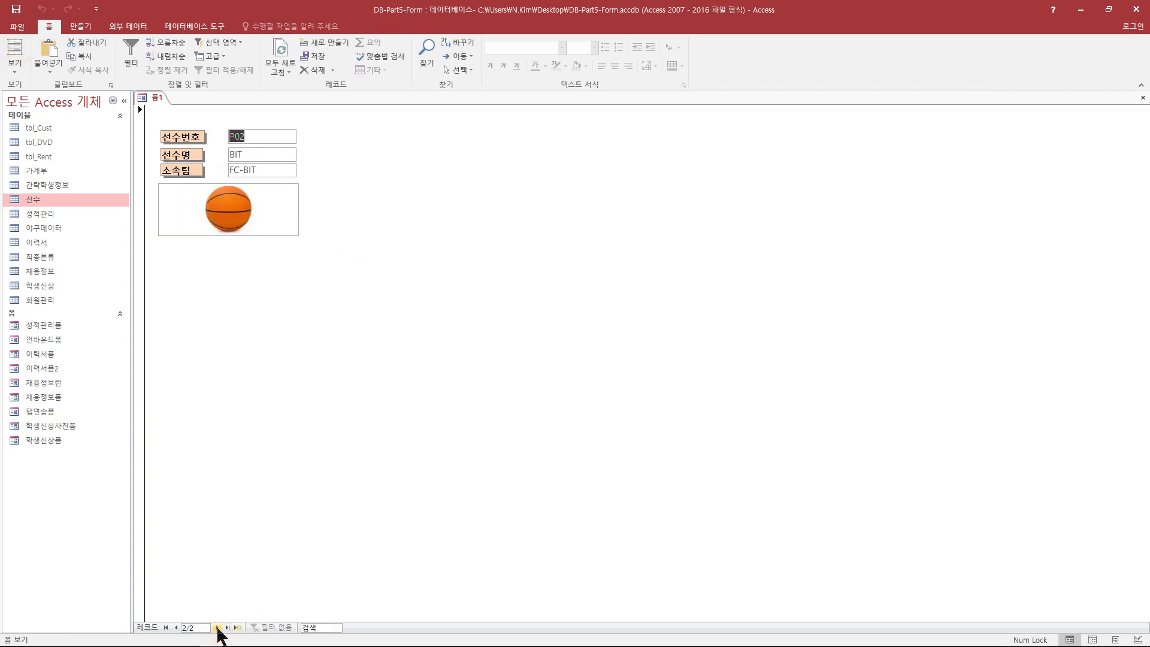
pyautogui.click(177, 629)
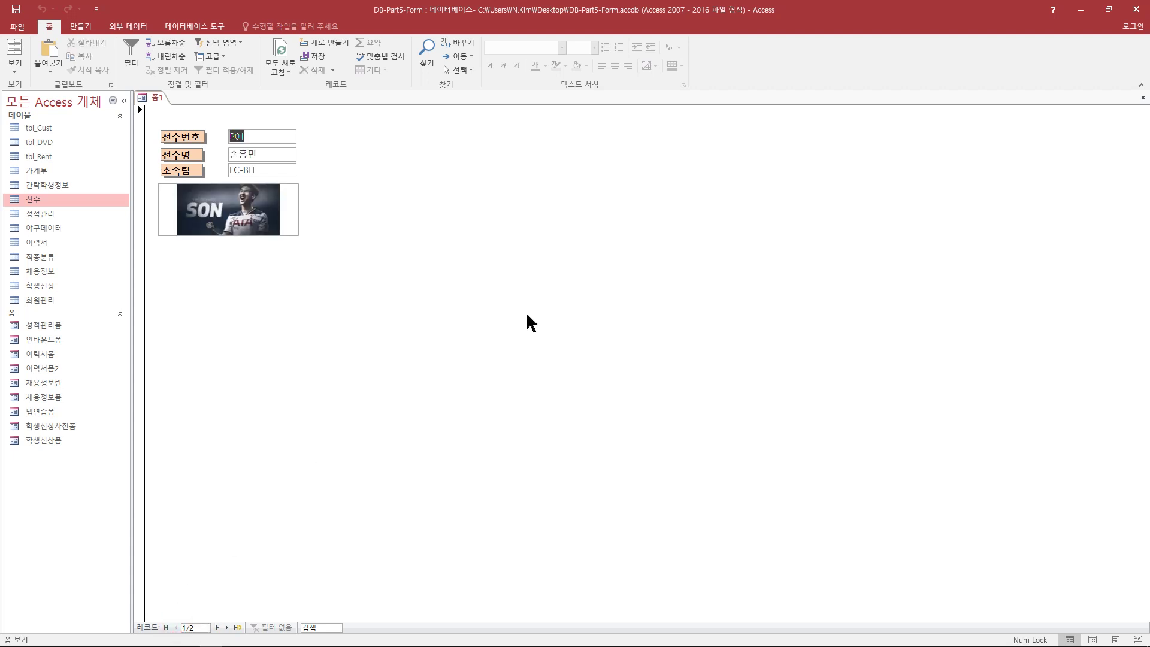
# Return the form to design view and select the form itself
pyautogui.click(18, 72)
pyautogui.click(43, 170)
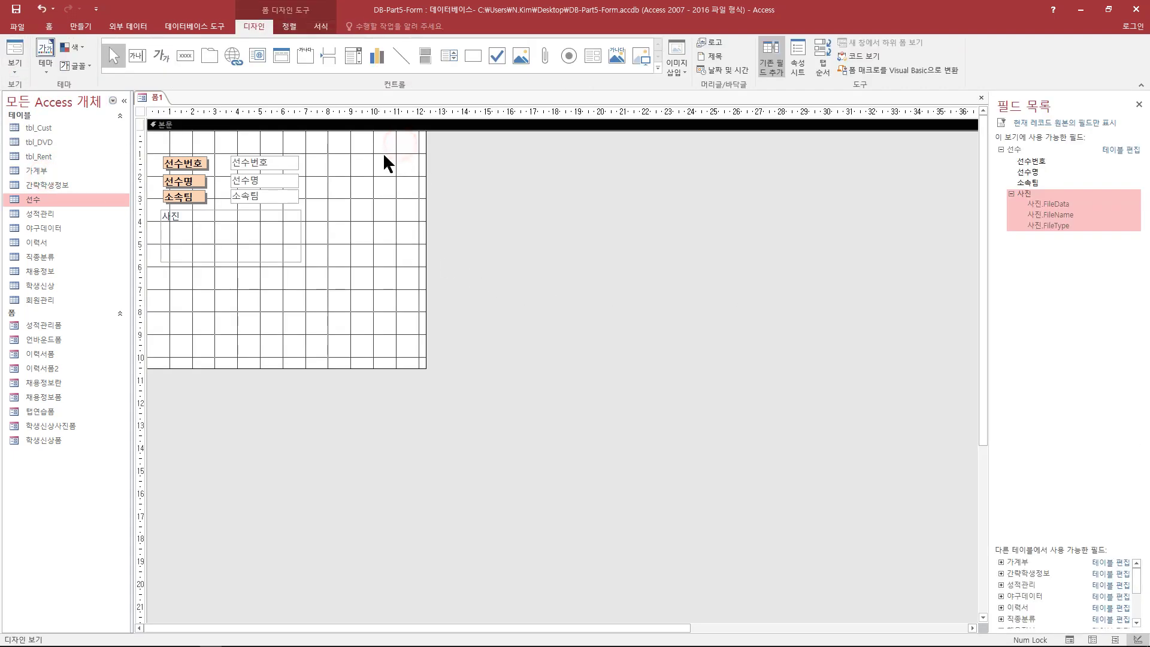
pyautogui.click(531, 256)
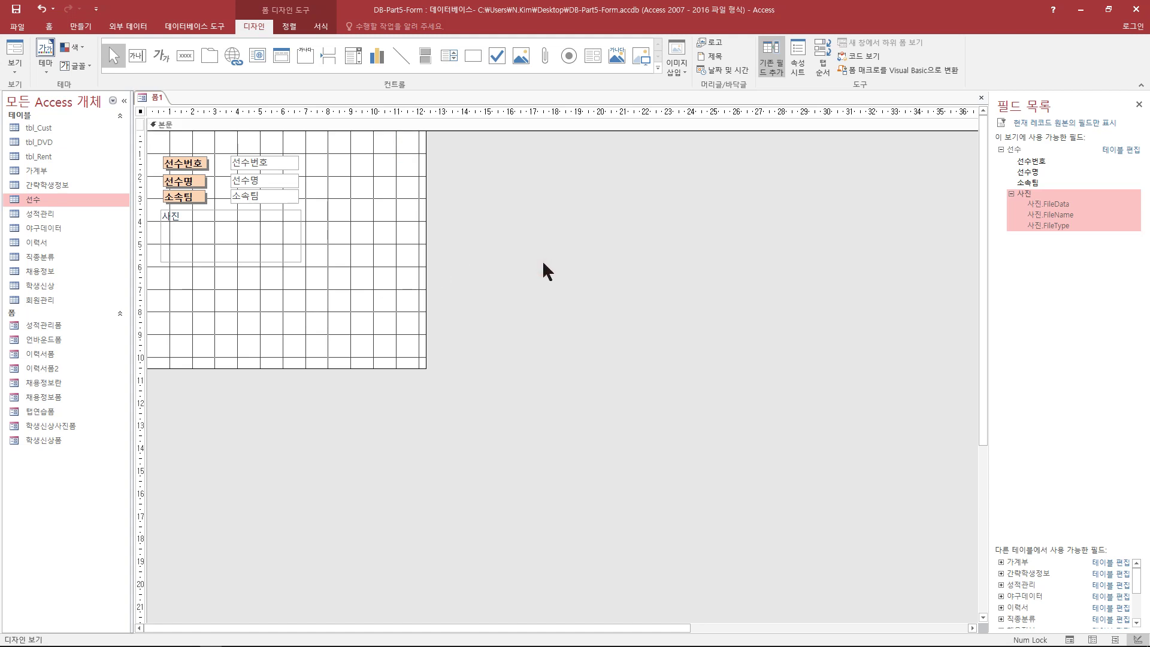
# Set Image_emblem as the form's background picture
pyautogui.click(804, 47)
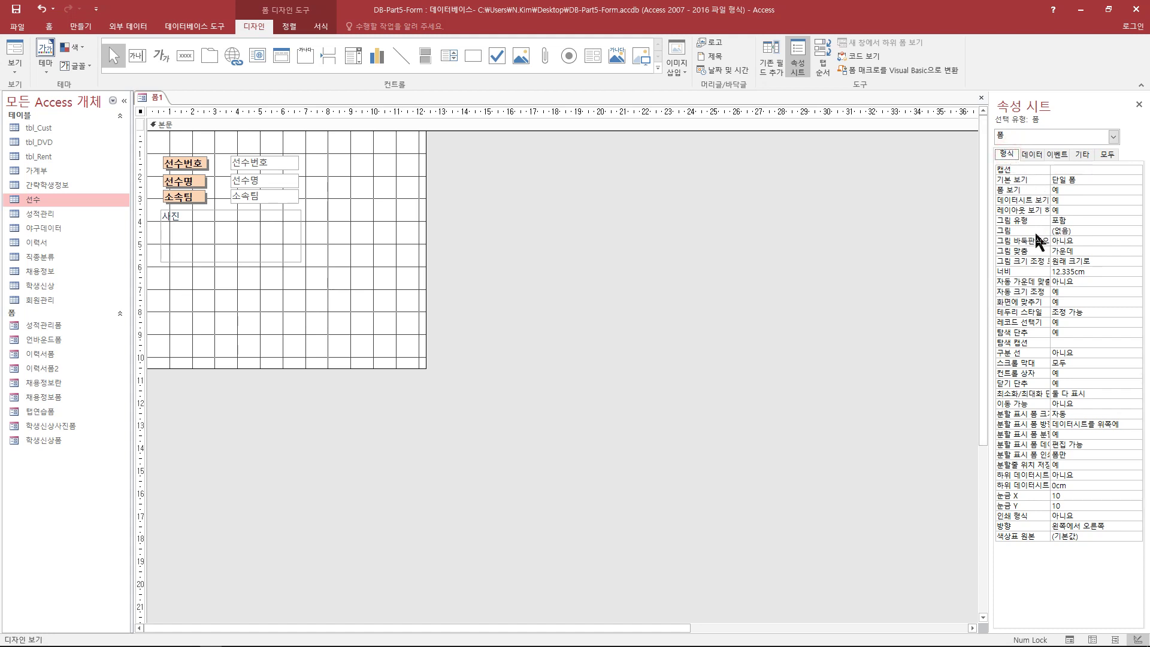
pyautogui.click(1081, 234)
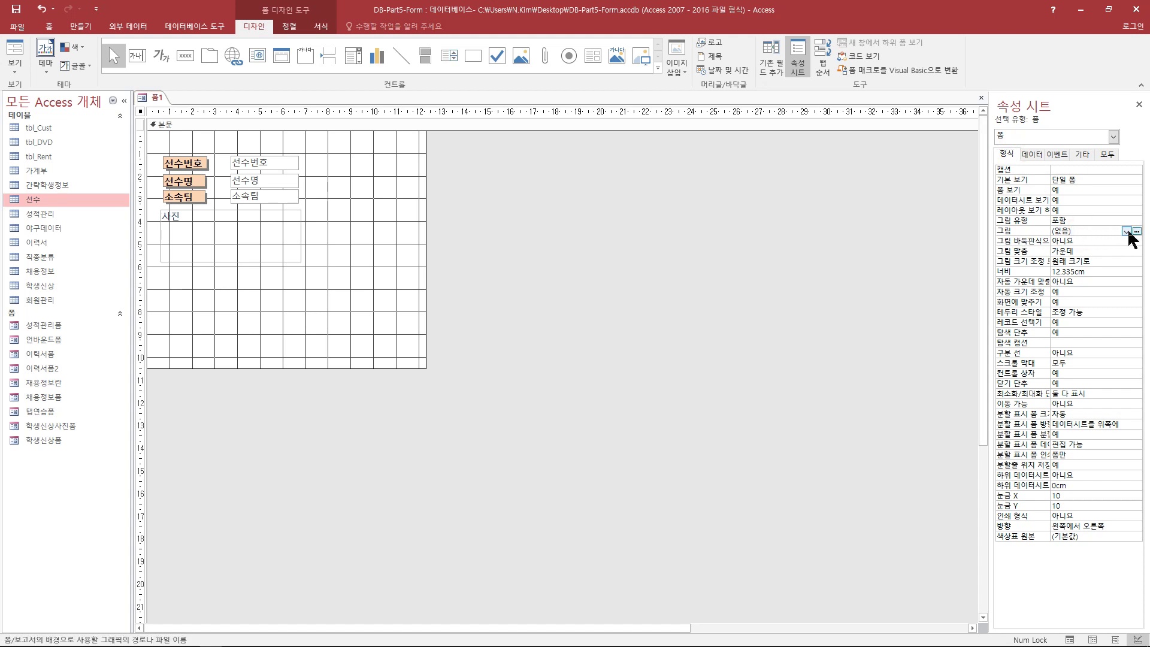
pyautogui.click(1127, 231)
pyautogui.click(1136, 233)
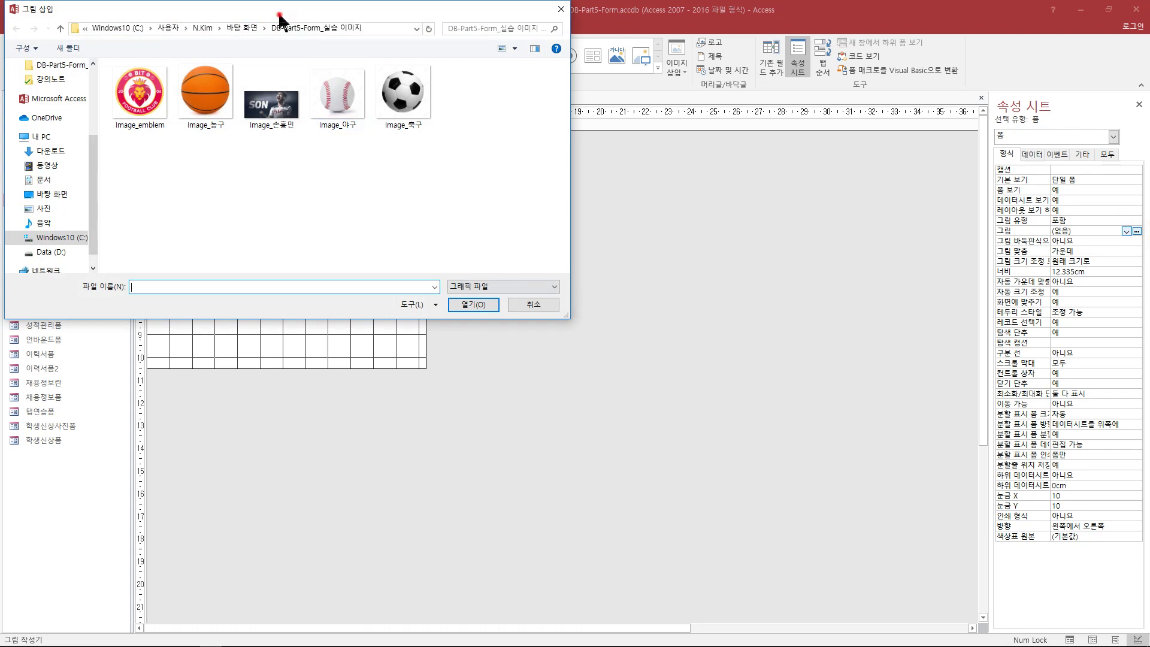
pyautogui.moveTo(280, 18); pyautogui.dragTo(576, 232)
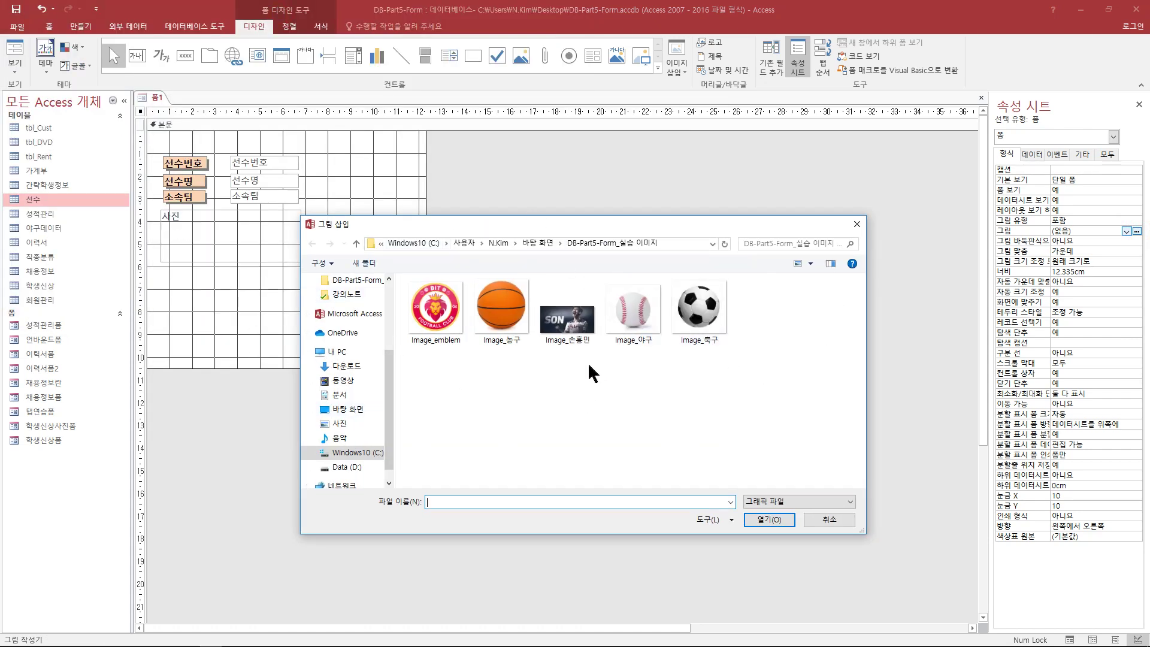
pyautogui.click(452, 333)
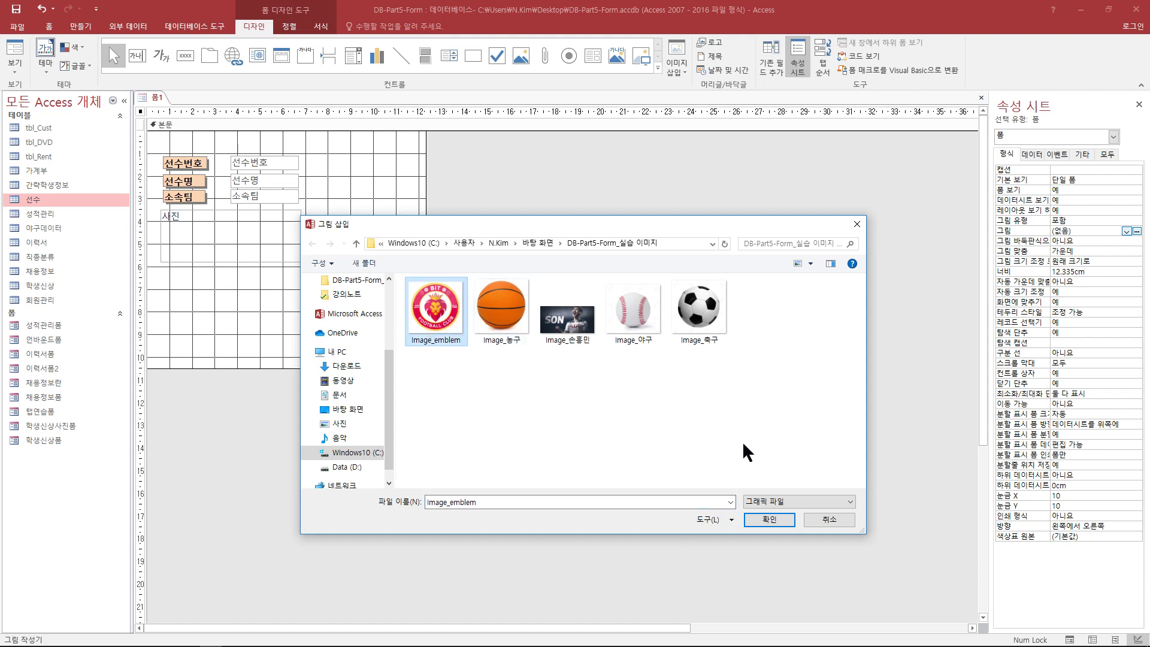
pyautogui.click(769, 520)
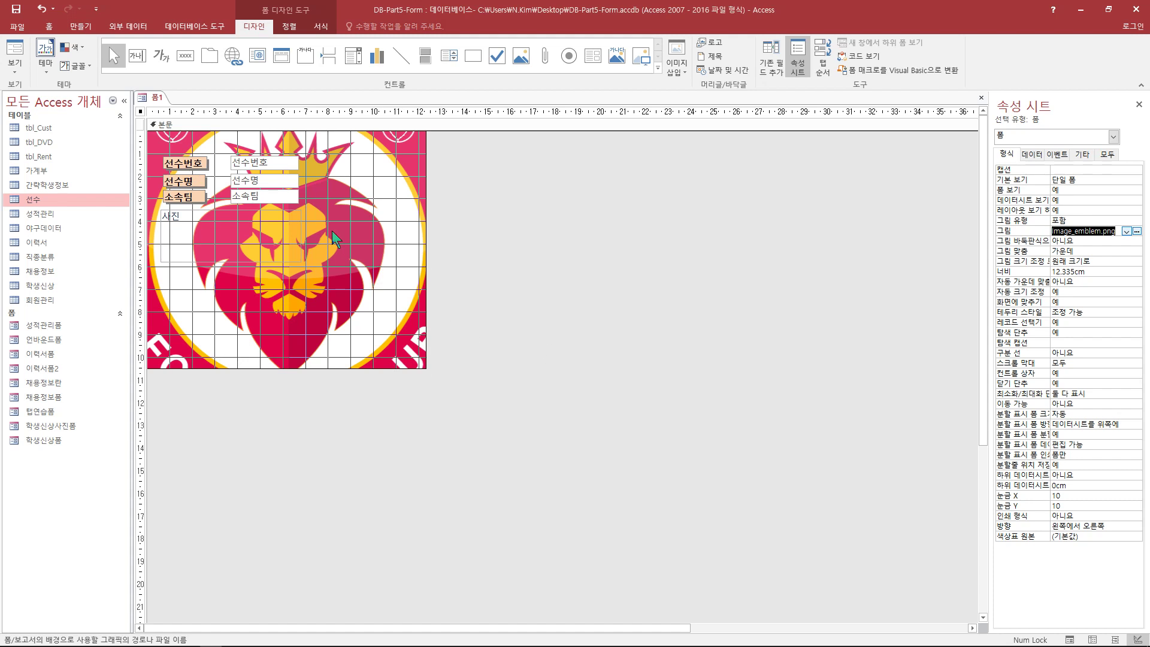
# Look over the picture size modes, preview the background emblem in form view, and return to design view
pyautogui.click(1037, 260)
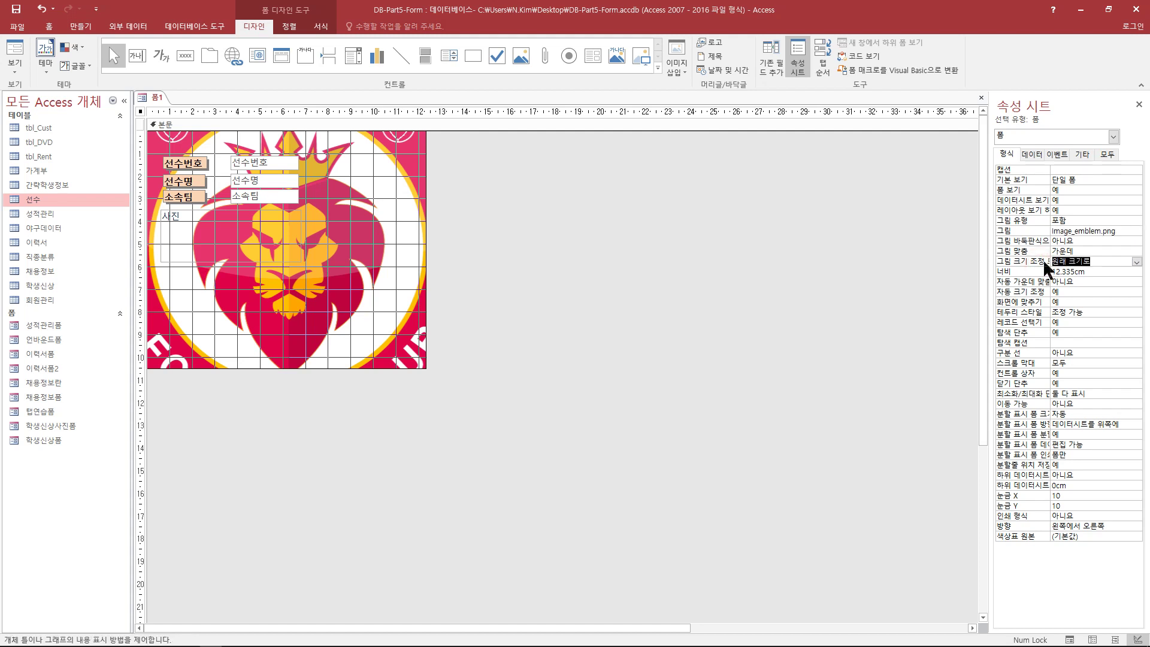
pyautogui.click(1136, 262)
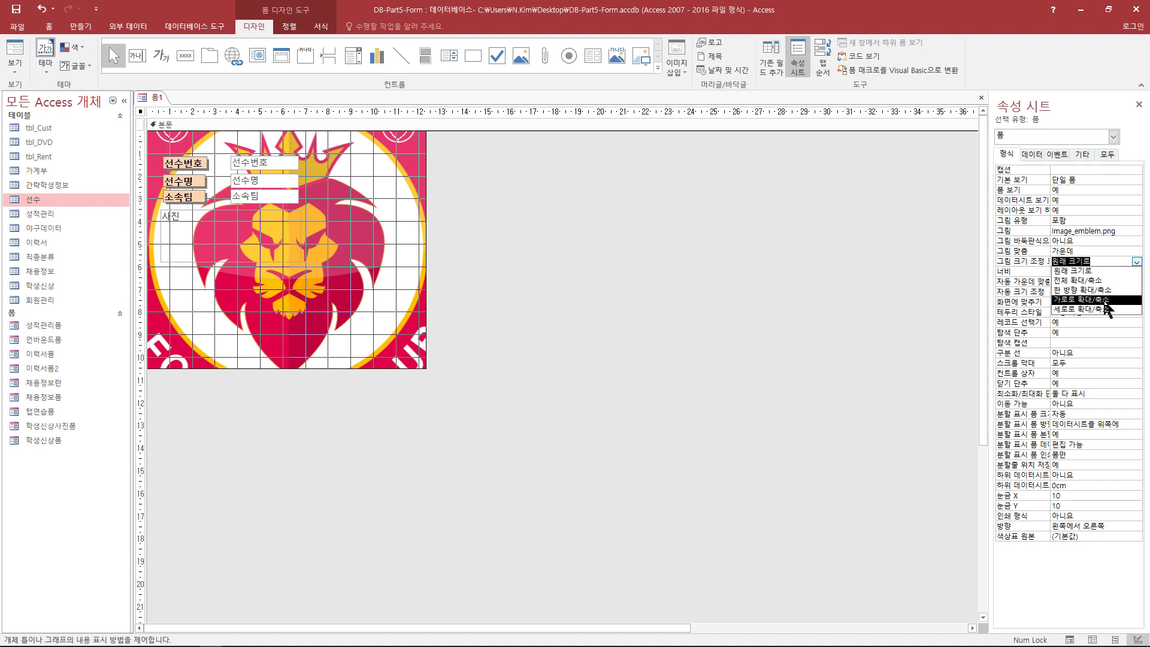
pyautogui.click(705, 273)
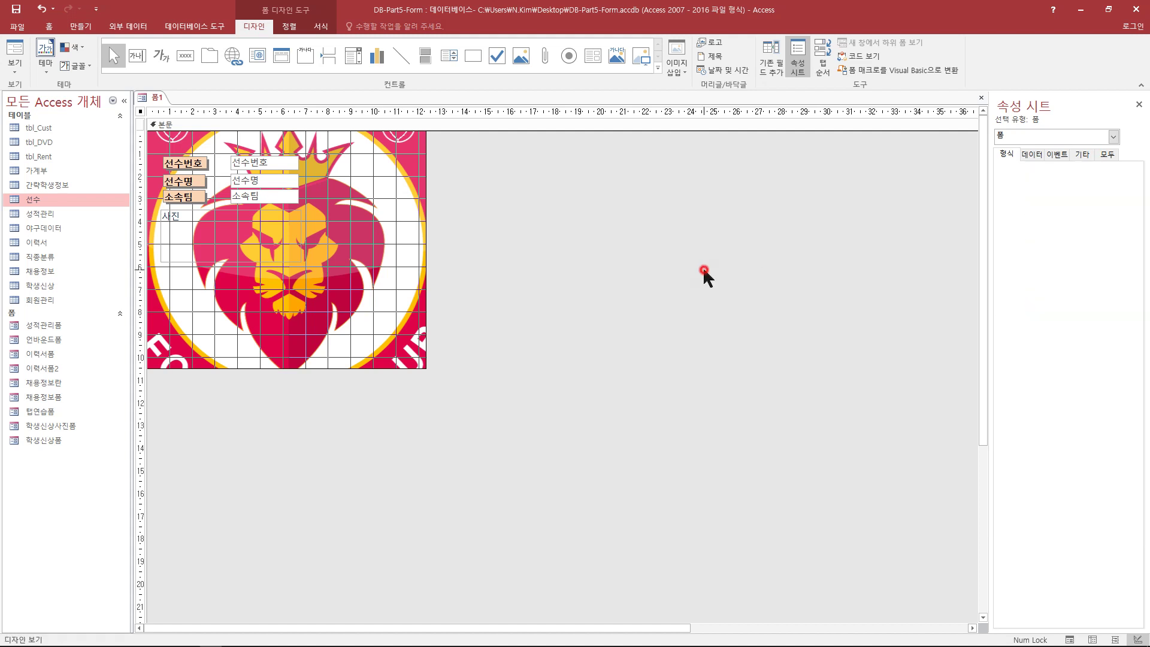
pyautogui.click(14, 50)
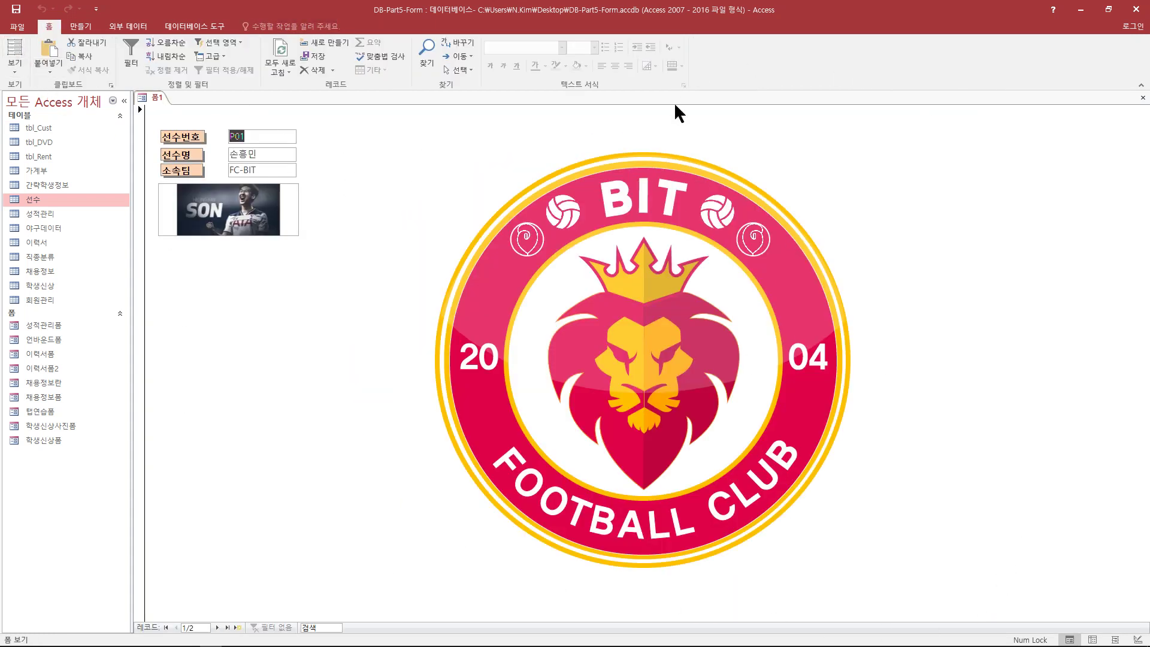
pyautogui.click(13, 72)
pyautogui.click(53, 164)
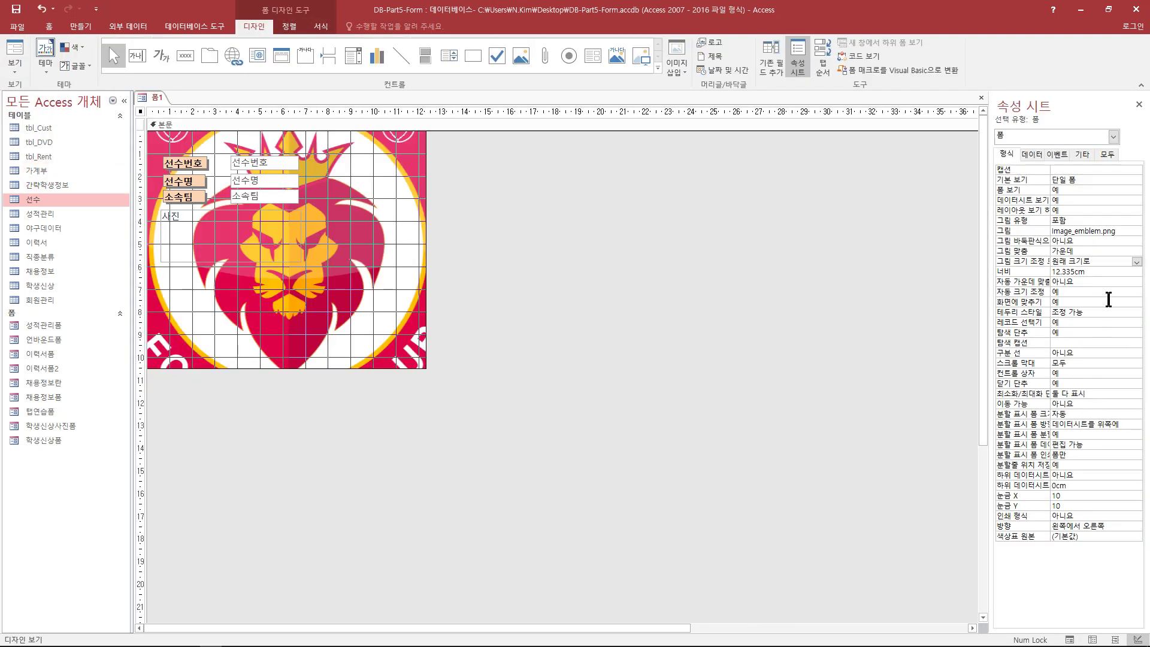
# Set the background picture's size mode to 전체 확대/축소 and check the form in form view
pyautogui.click(1123, 262)
pyautogui.click(1136, 262)
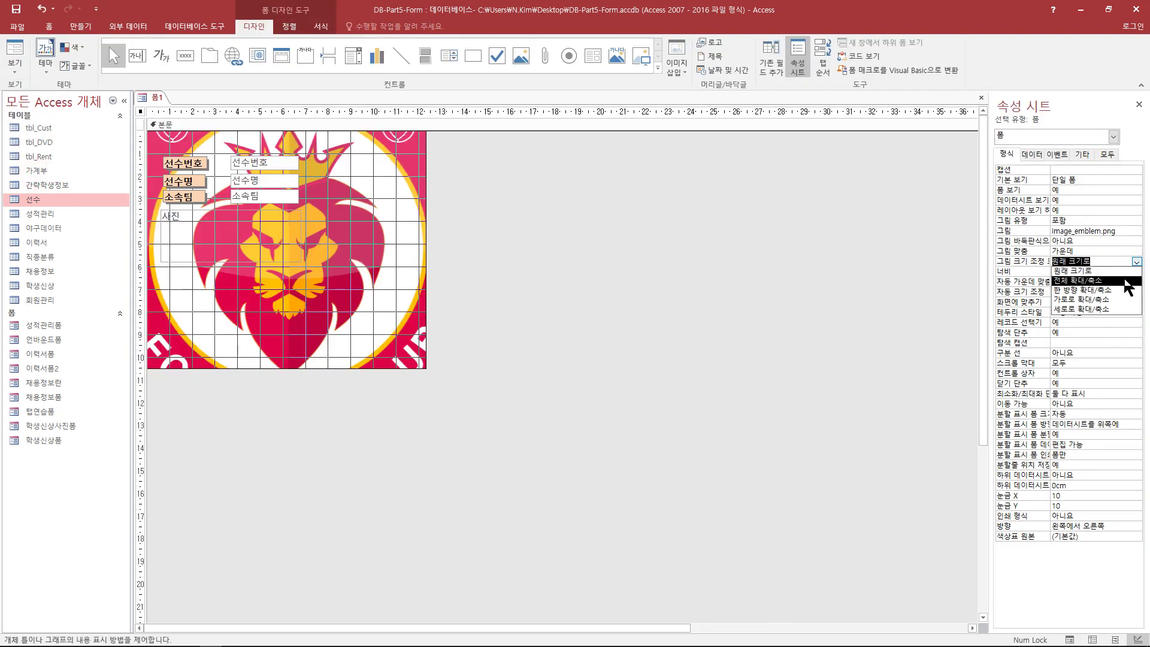
pyautogui.click(1126, 281)
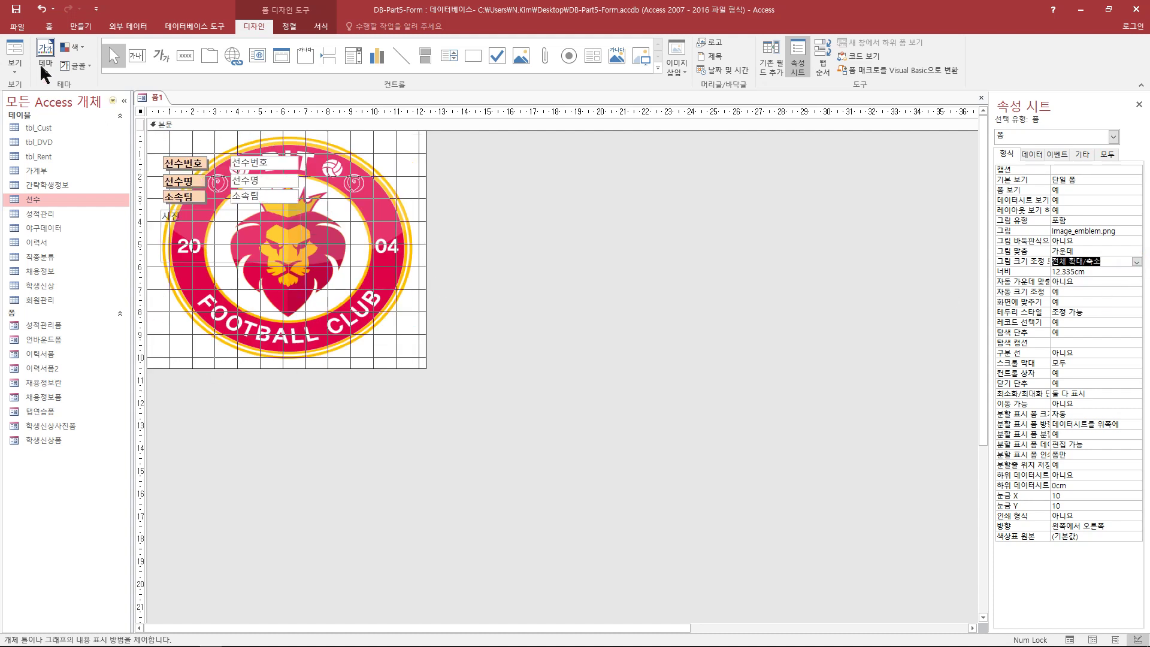
pyautogui.click(14, 50)
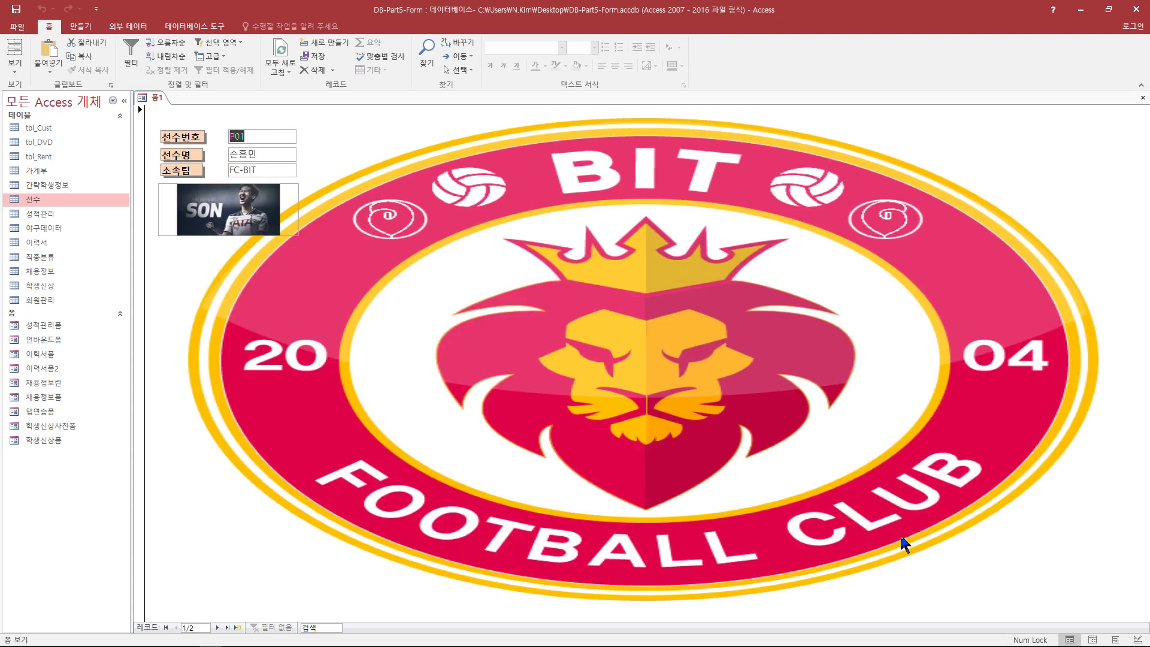
pyautogui.click(14, 65)
pyautogui.click(50, 171)
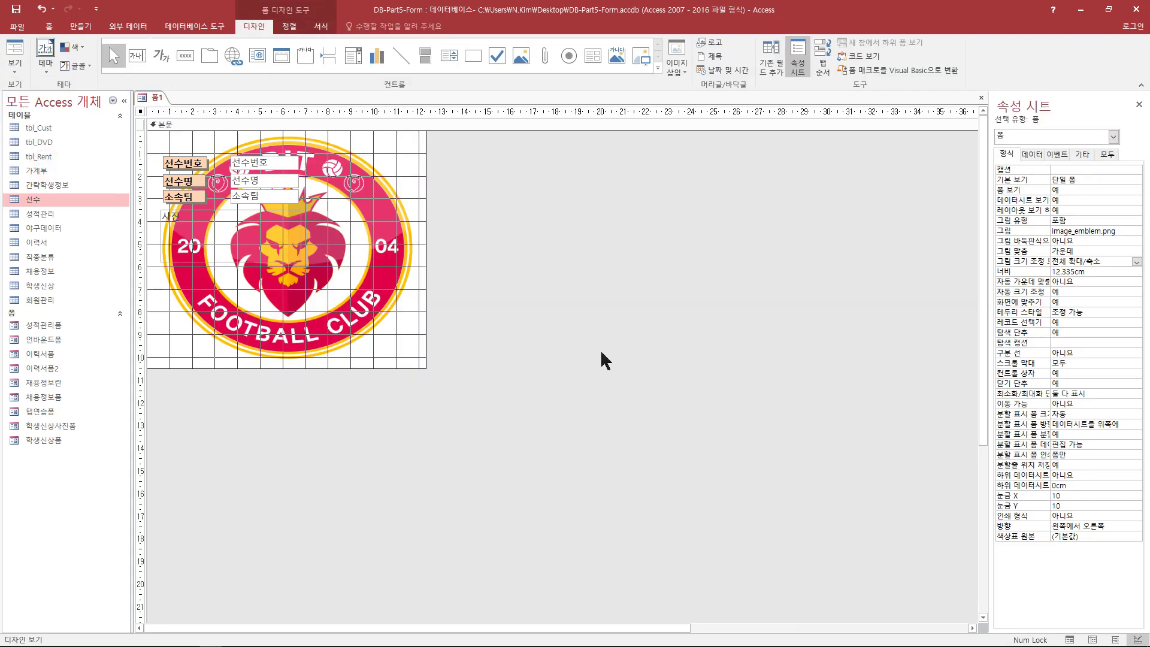
pyautogui.click(15, 53)
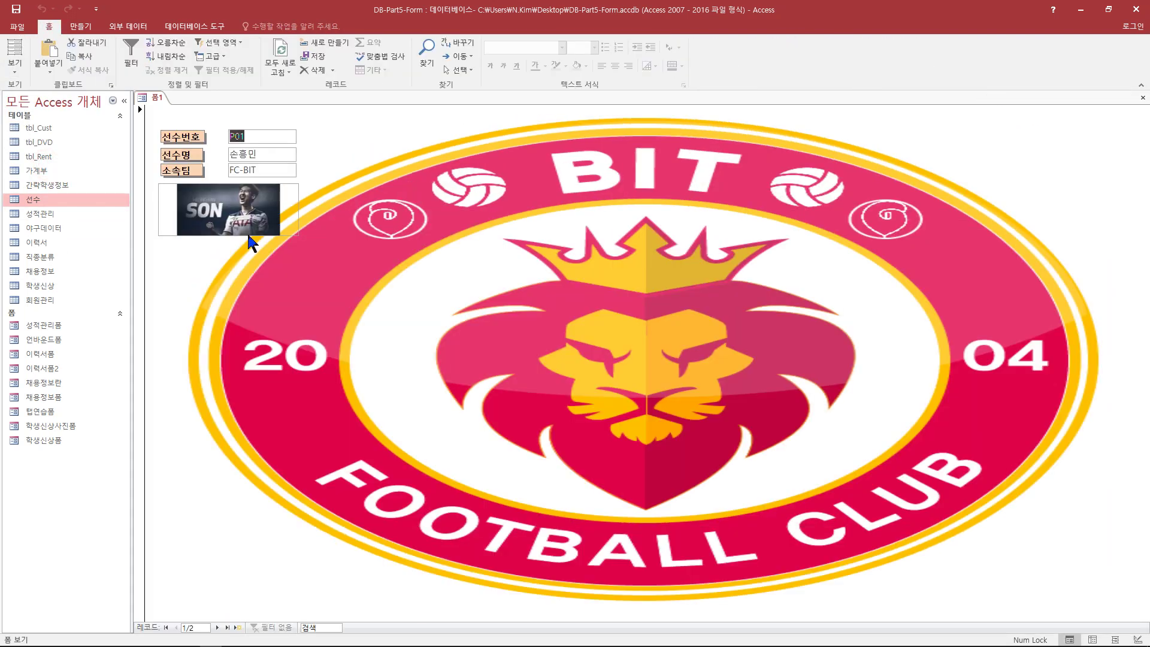
pyautogui.click(17, 72)
pyautogui.click(24, 171)
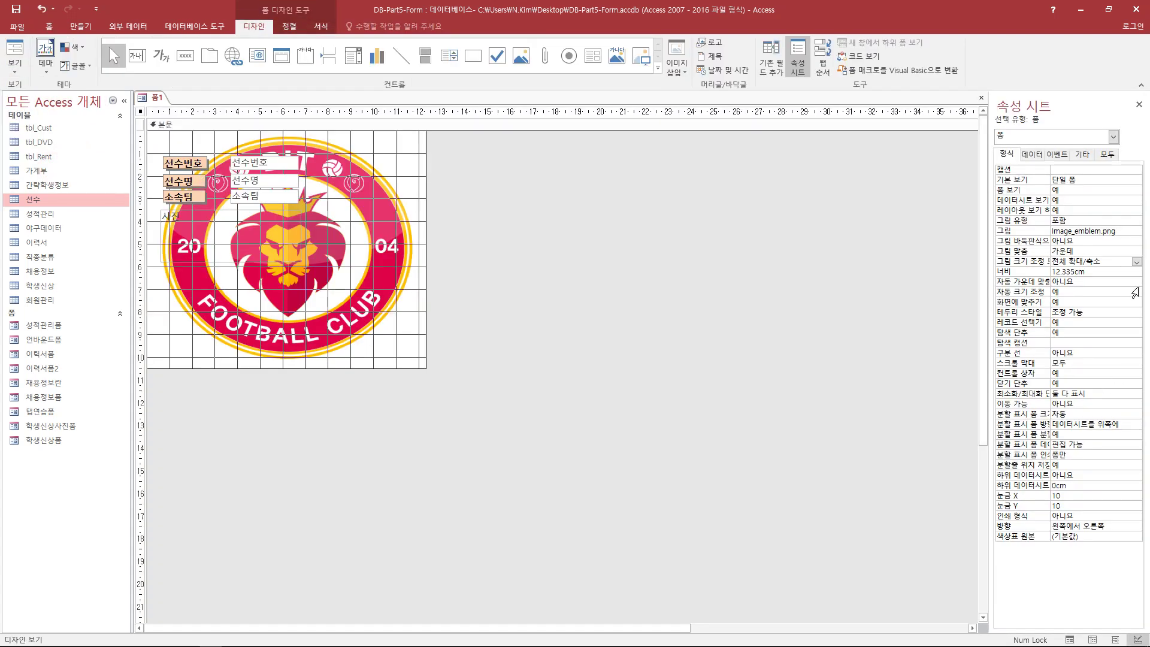
# Set the background picture's size mode back to 원래 크기로, preview the form, and return to design view
pyautogui.click(1137, 262)
pyautogui.click(1072, 271)
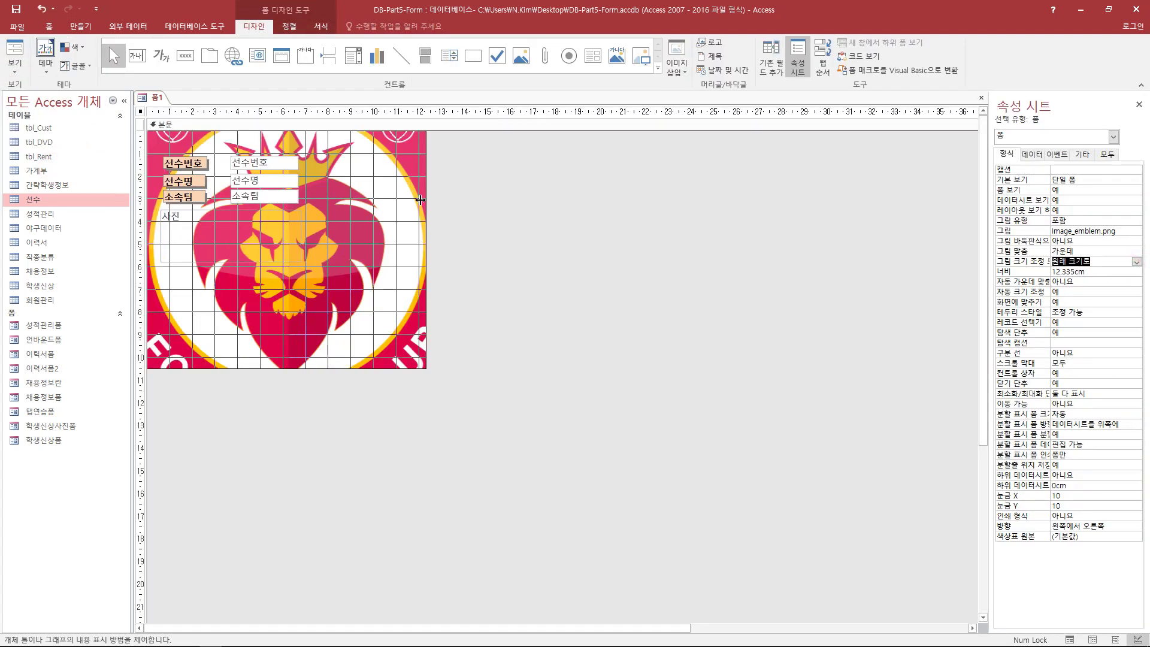
pyautogui.click(15, 53)
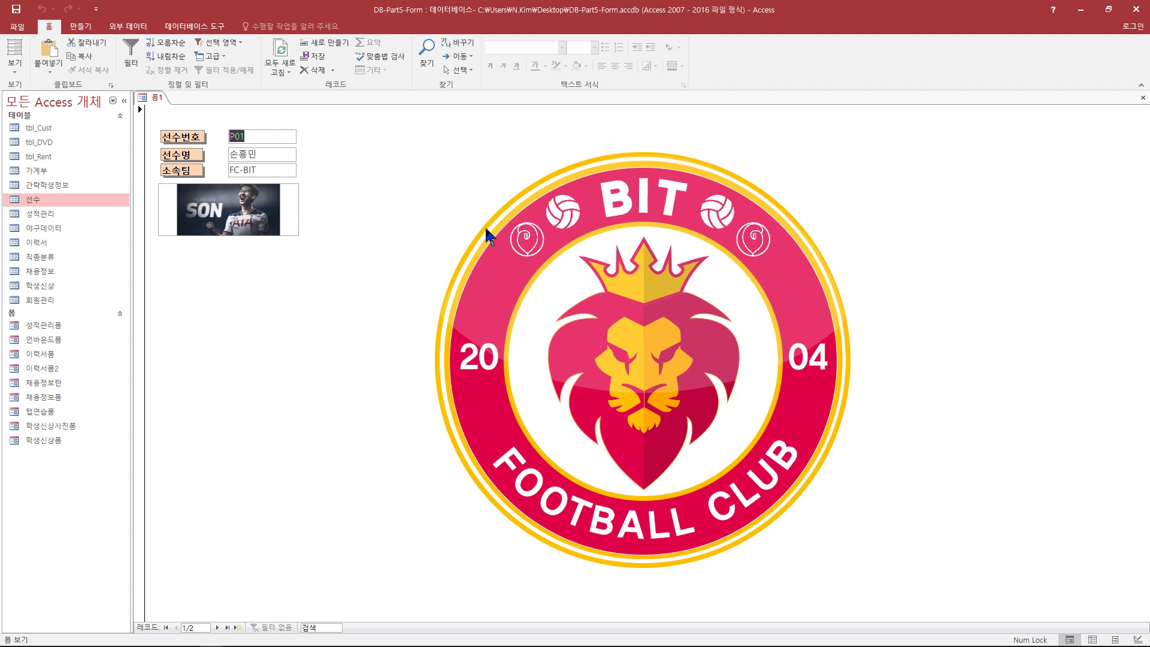
pyautogui.click(429, 193)
pyautogui.click(156, 99)
pyautogui.click(15, 67)
pyautogui.click(41, 168)
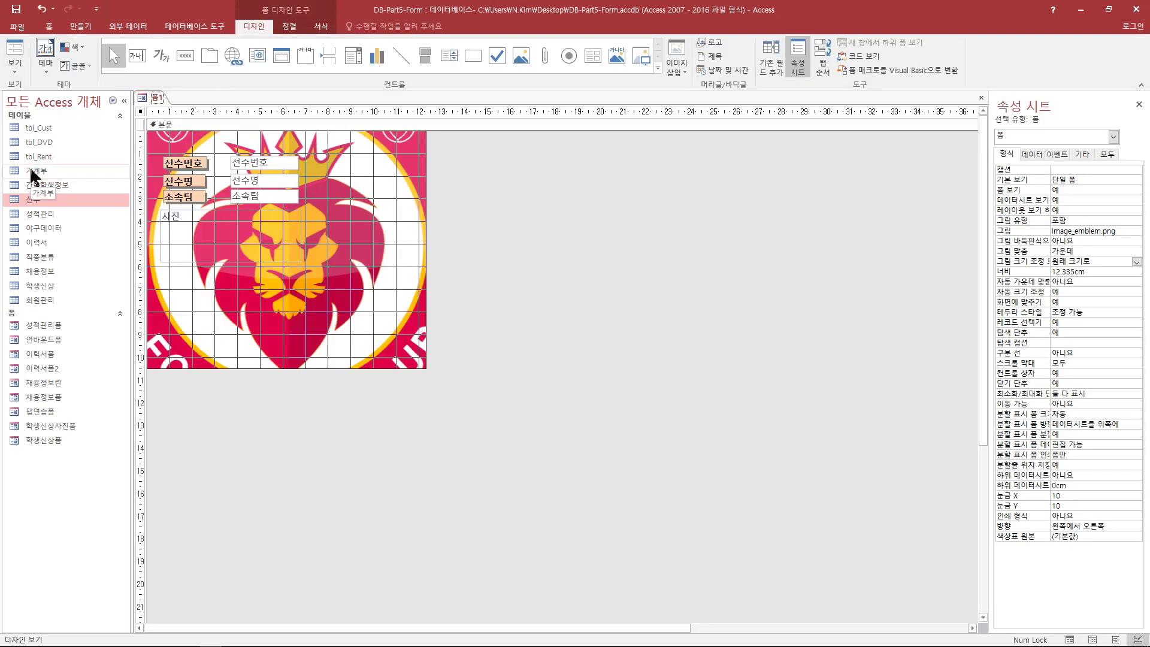
# Set the form's 팝업 property to 예
pyautogui.click(1083, 153)
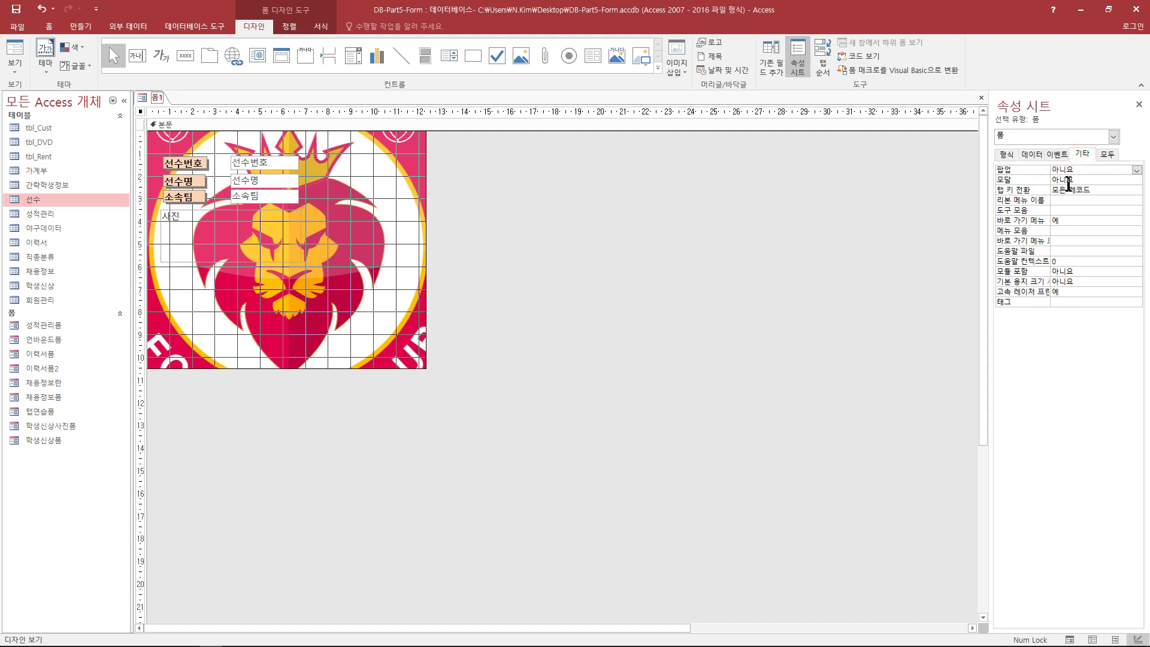
pyautogui.click(1136, 170)
pyautogui.click(1118, 178)
pyautogui.write('예')
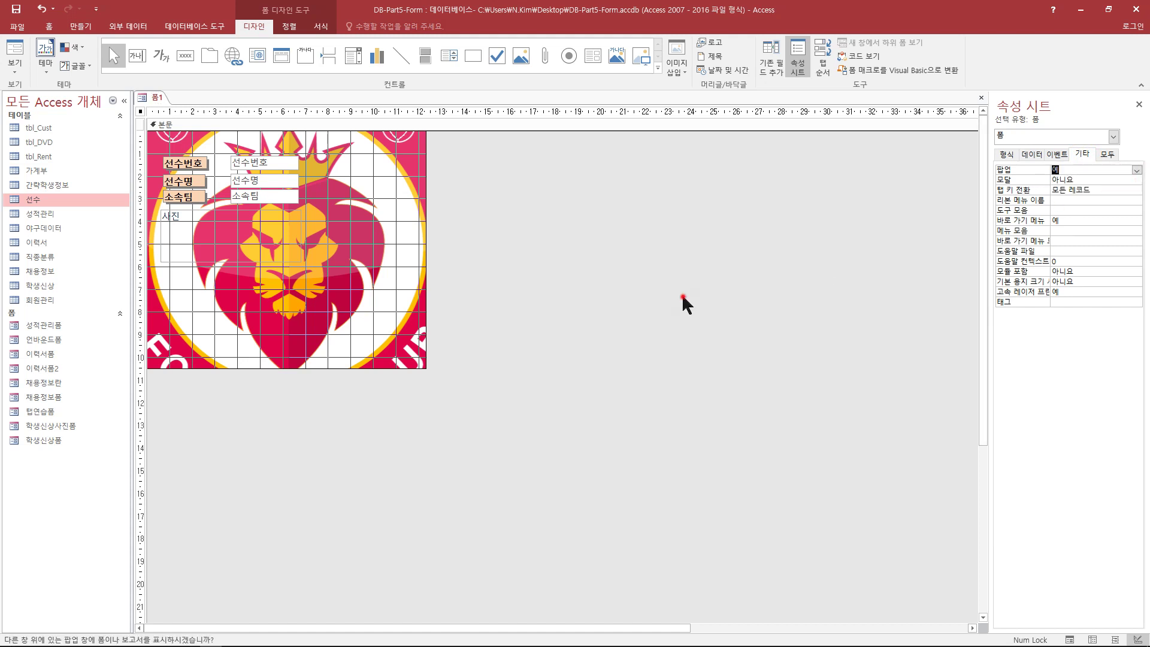
pyautogui.click(682, 297)
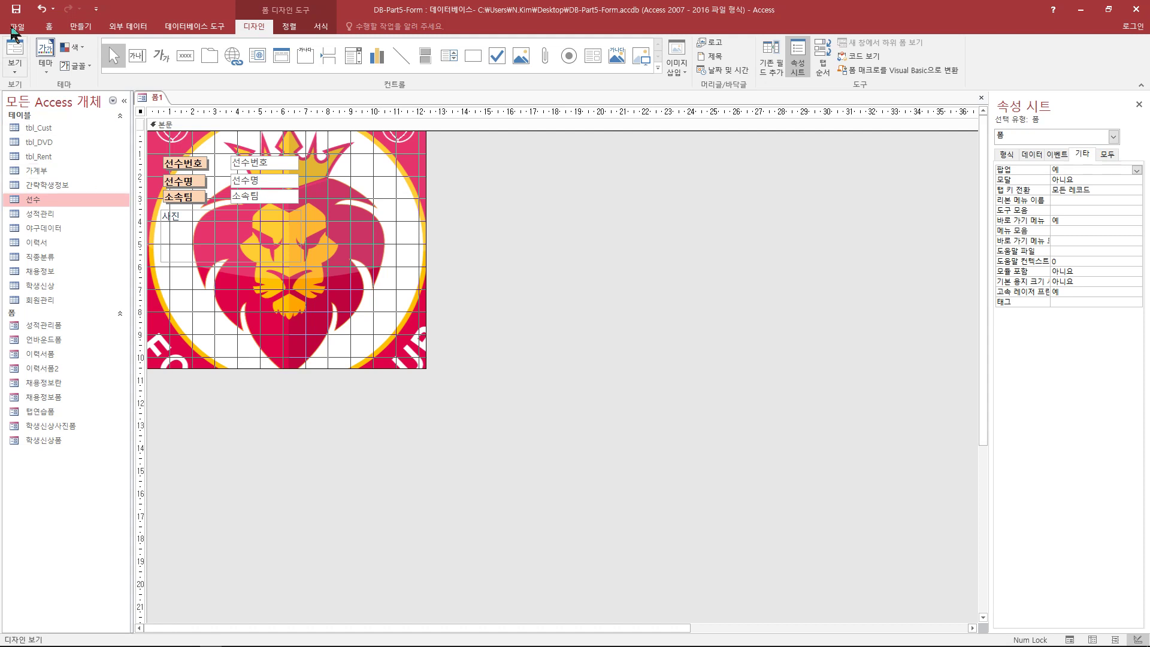
# Save the form under the name 디자인폼
pyautogui.click(16, 9)
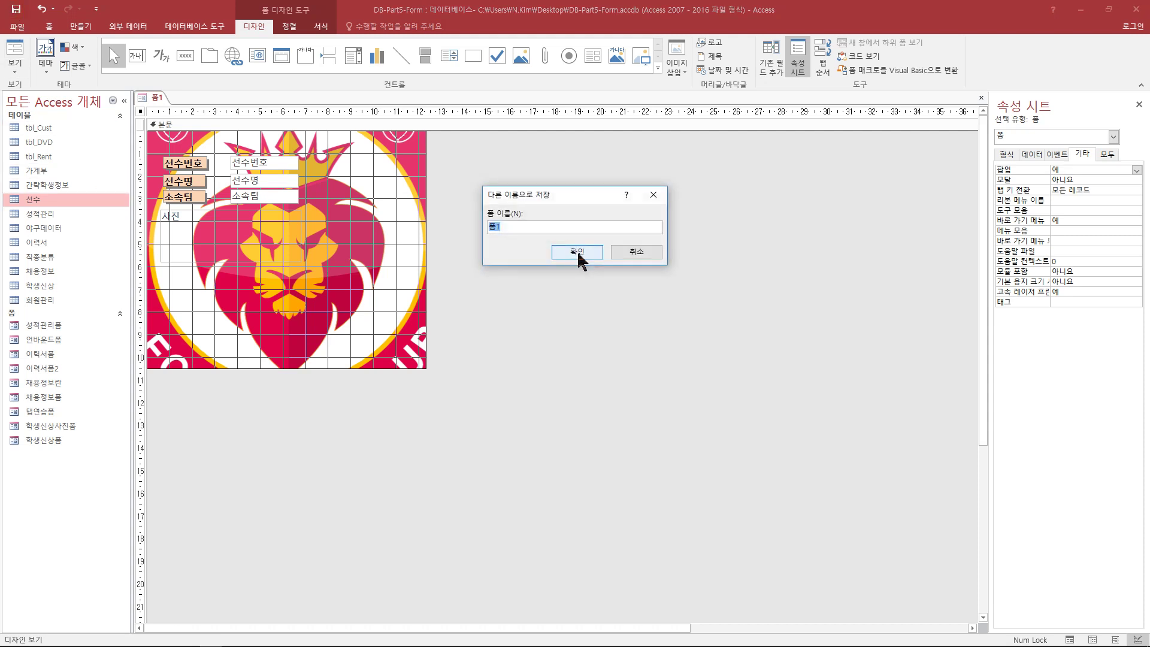
pyautogui.write('디자인폼')
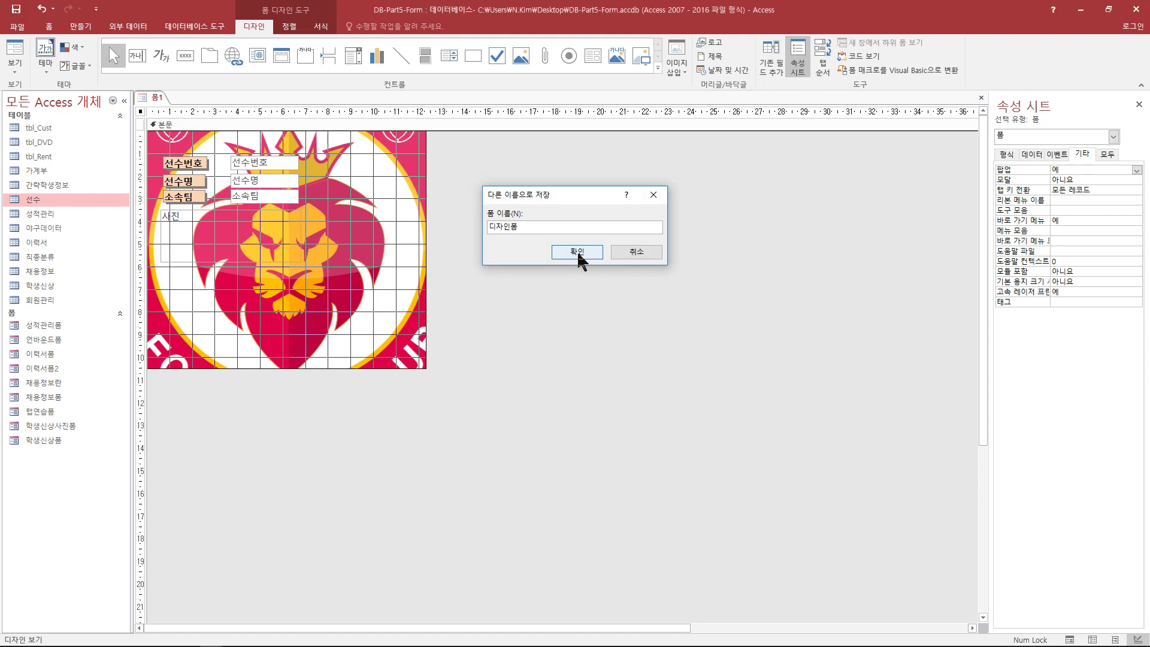
pyautogui.click(577, 251)
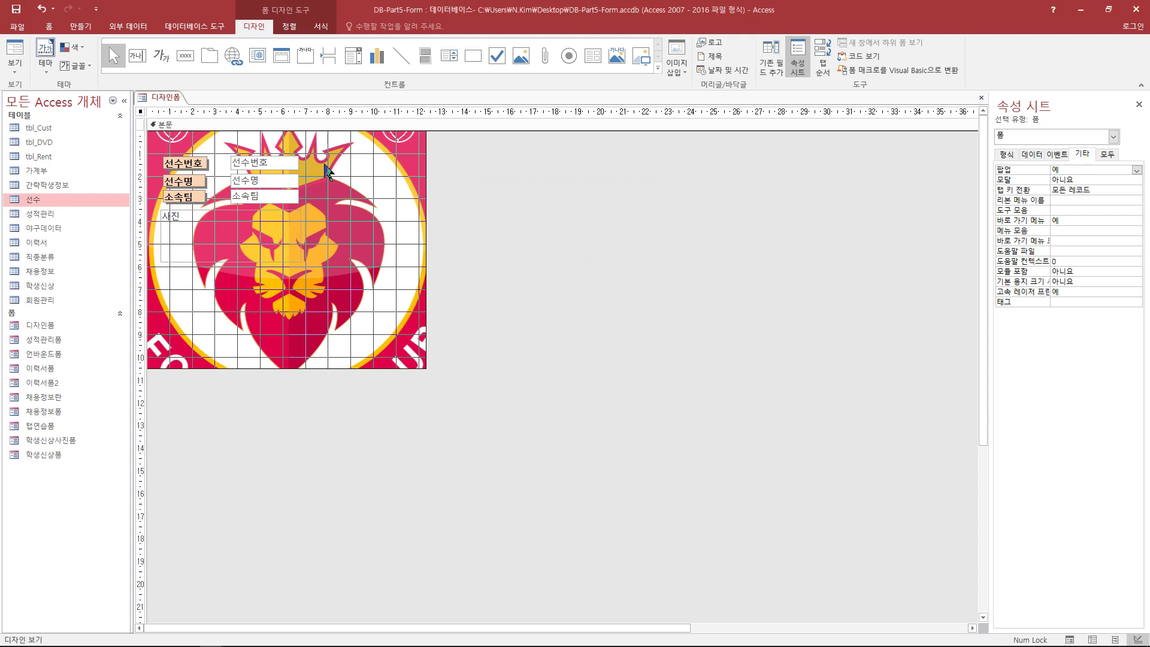
# Display the pop-up form in form view, try moving its window and browsing both records, and close it
pyautogui.click(15, 56)
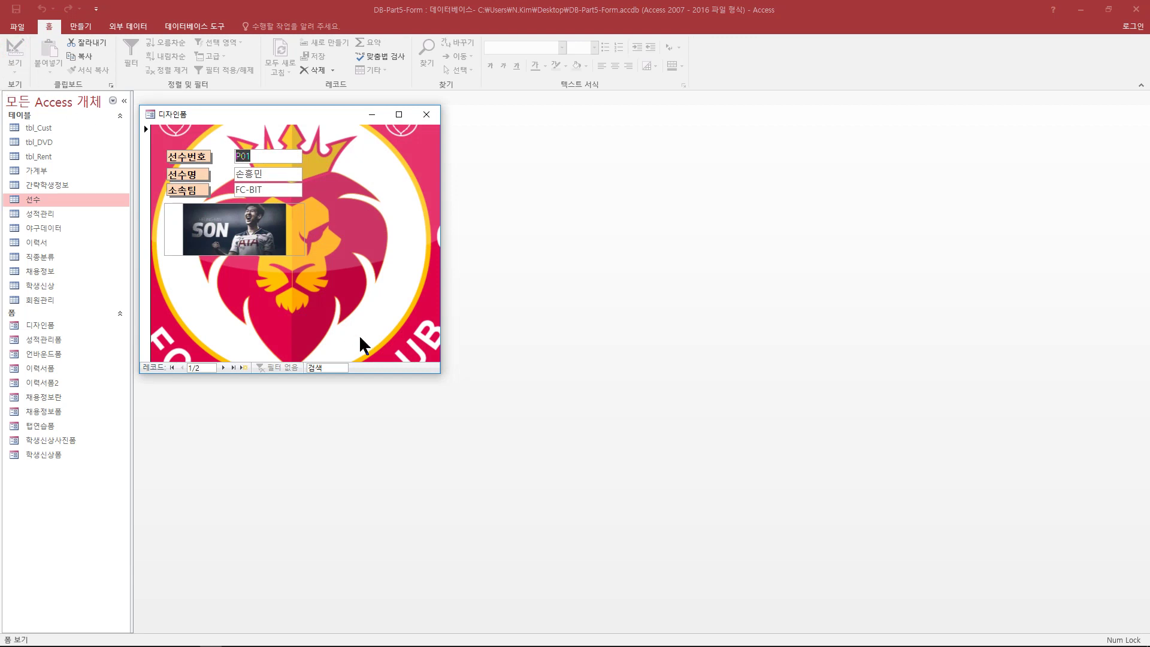
pyautogui.moveTo(287, 118); pyautogui.dragTo(615, 139)
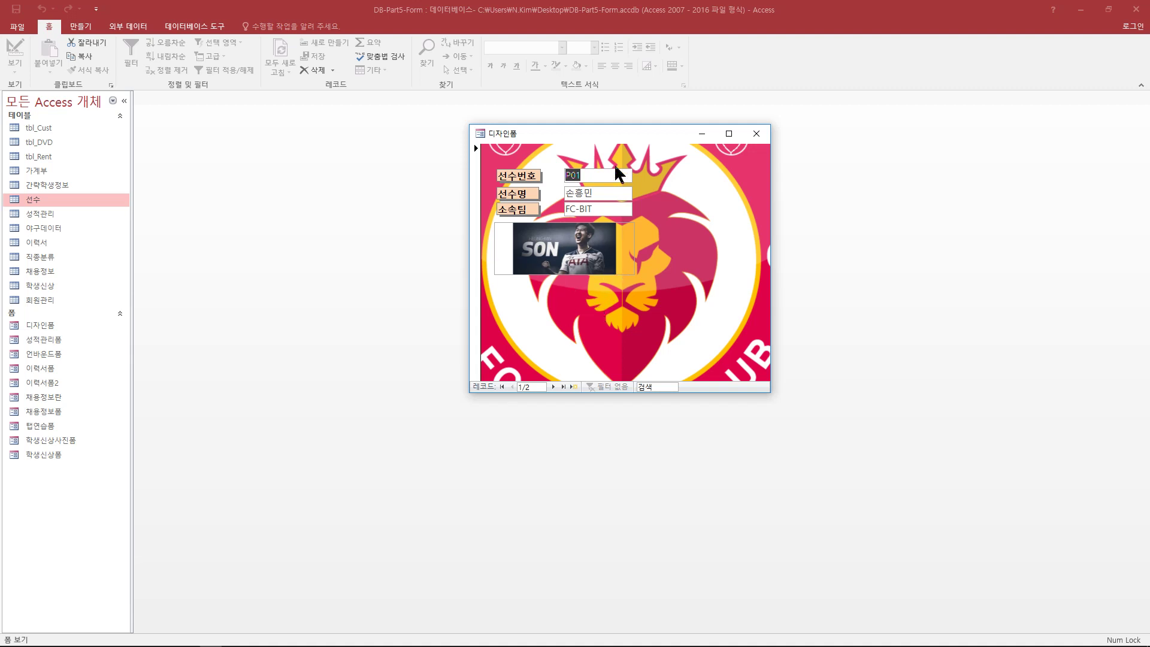
pyautogui.click(553, 387)
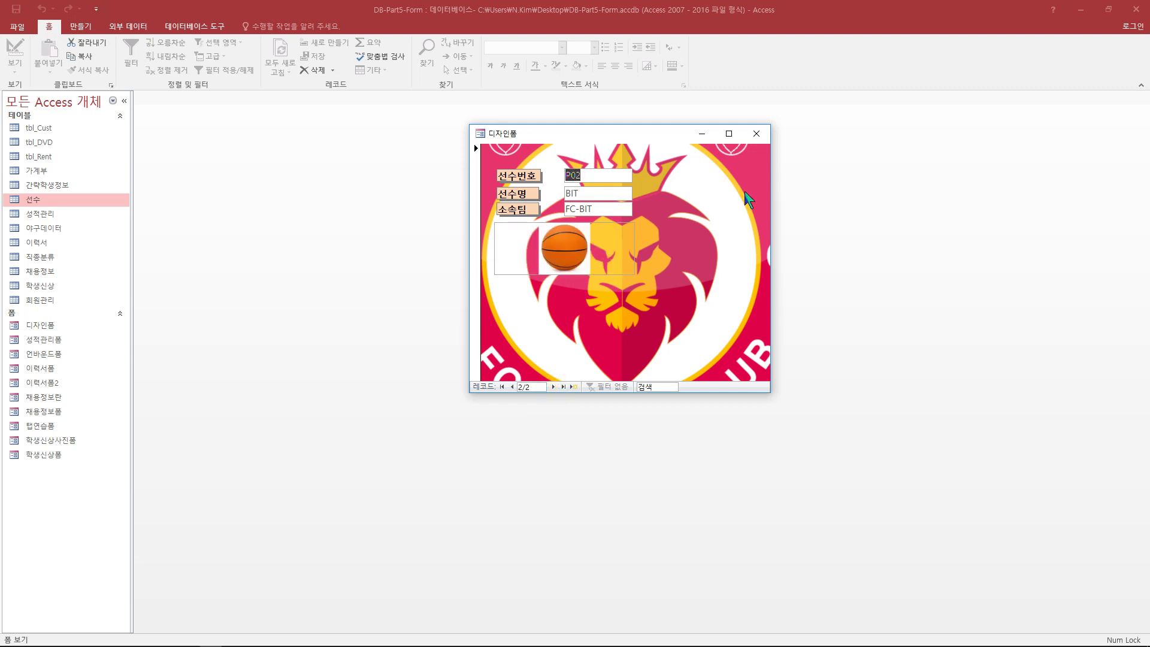
pyautogui.moveTo(628, 135); pyautogui.dragTo(525, 154)
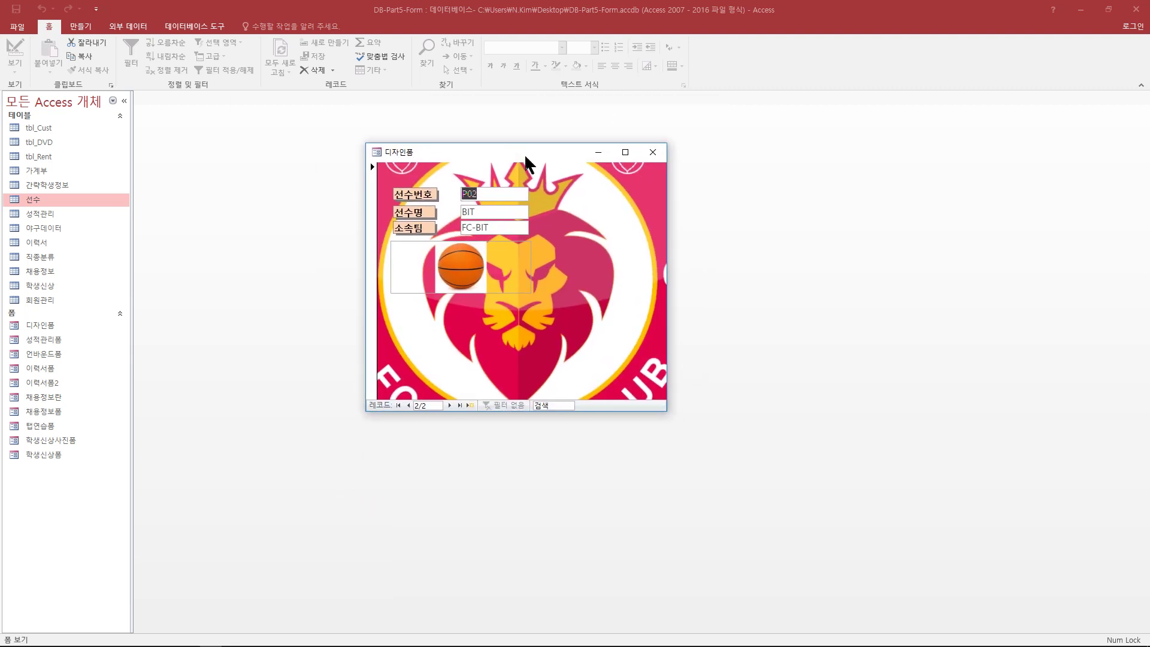
pyautogui.click(408, 405)
pyautogui.click(449, 405)
pyautogui.click(408, 405)
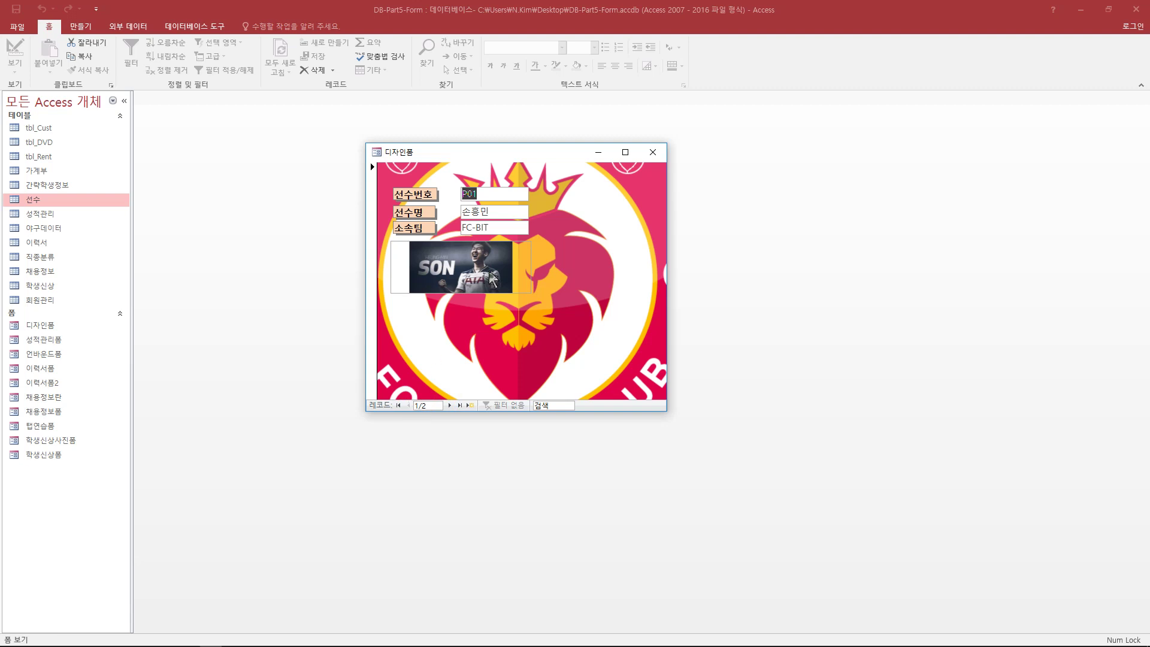
pyautogui.click(656, 151)
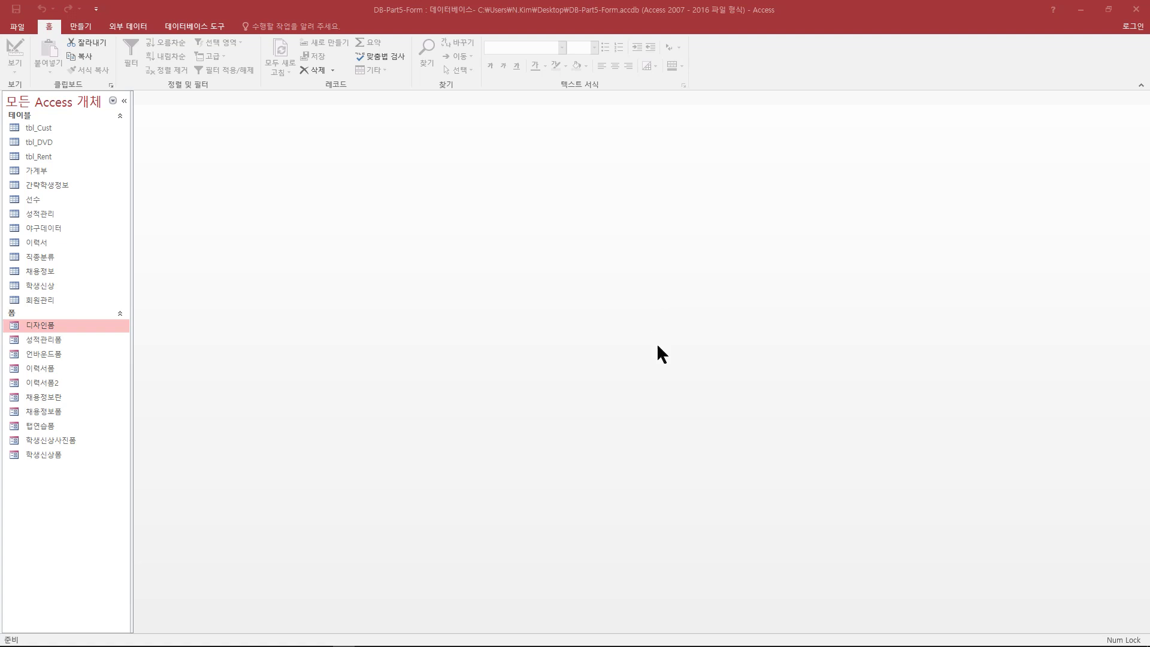
# In the current database options, set 디자인폼 as the form displayed at startup and accept the options
pyautogui.click(16, 28)
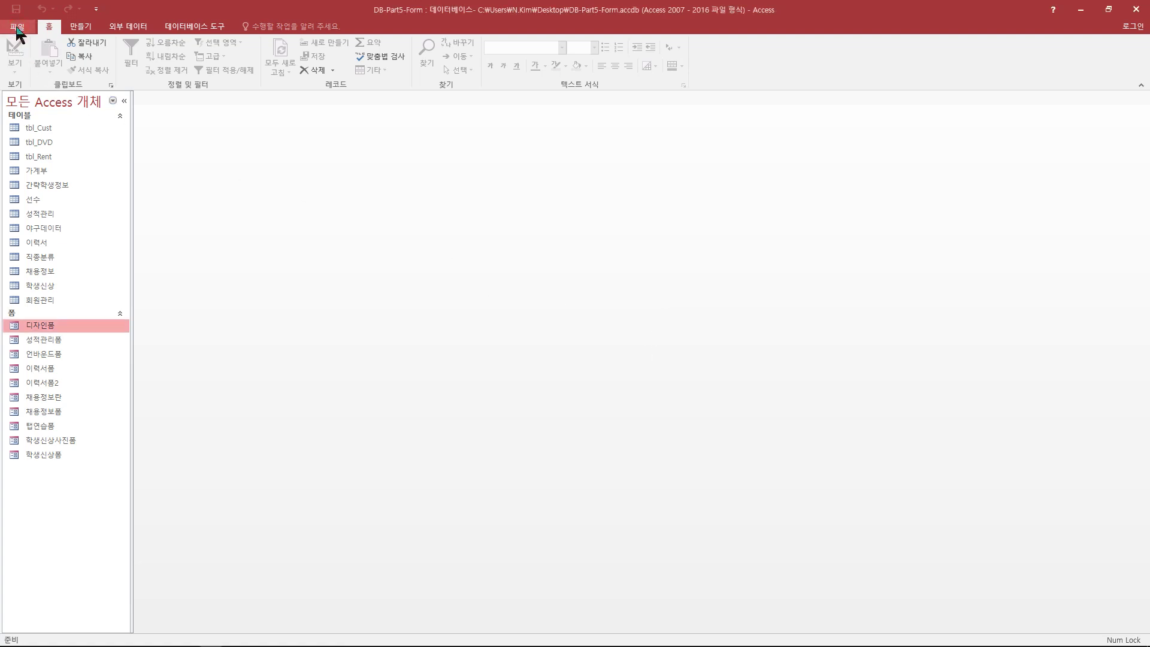
pyautogui.click(17, 28)
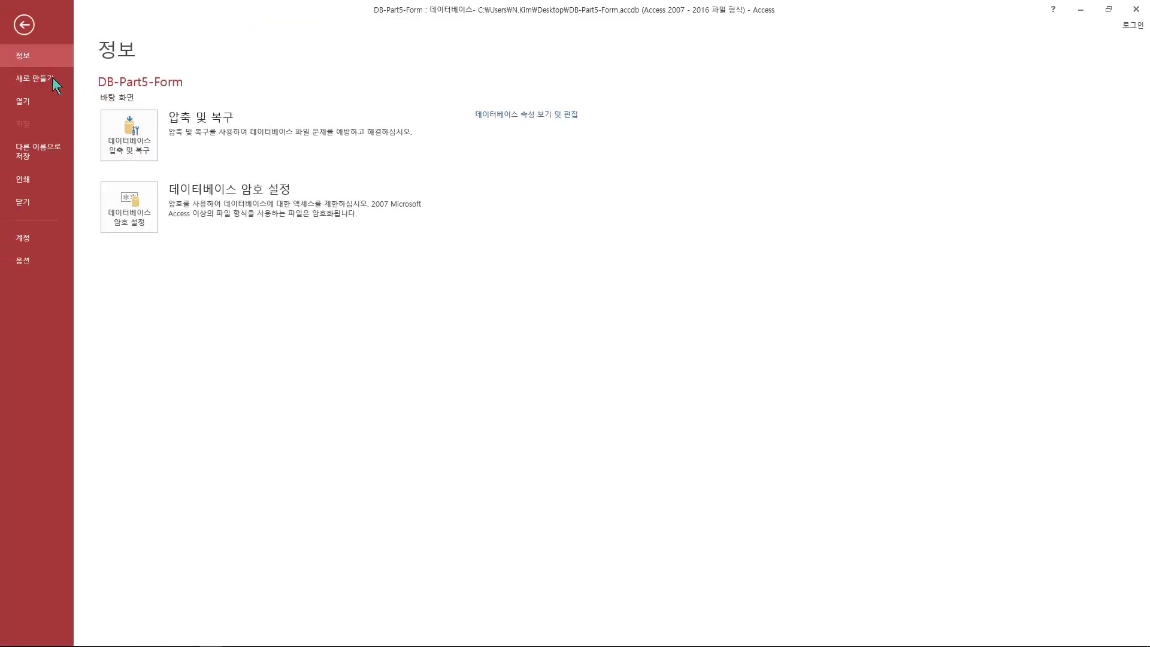
pyautogui.click(34, 260)
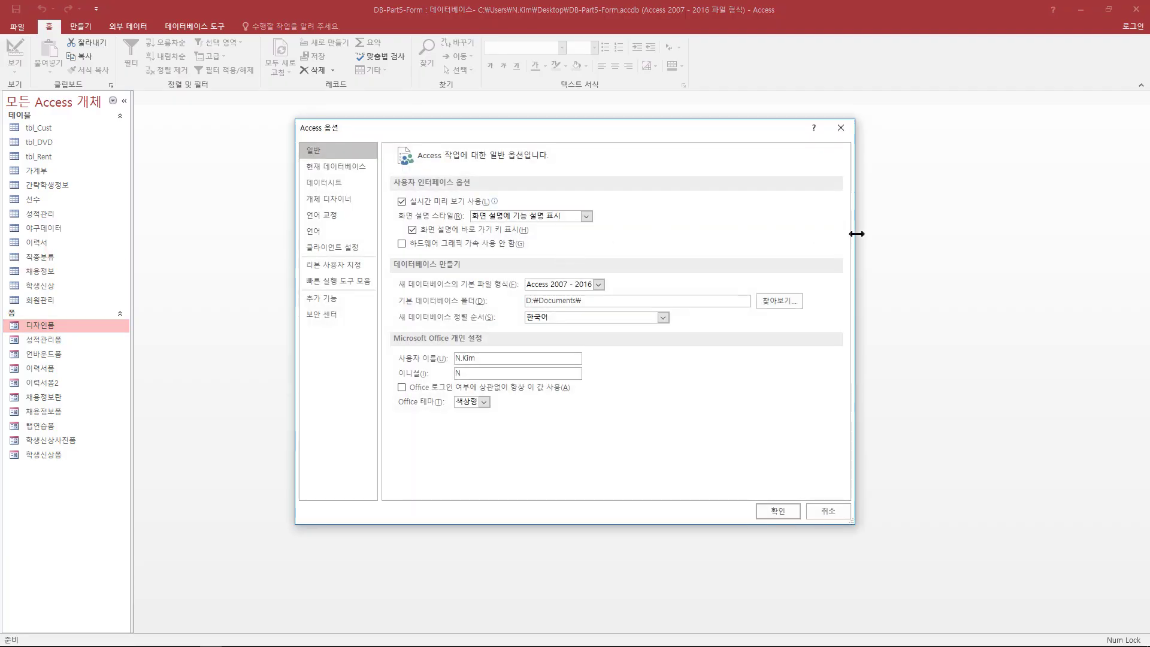
pyautogui.click(350, 167)
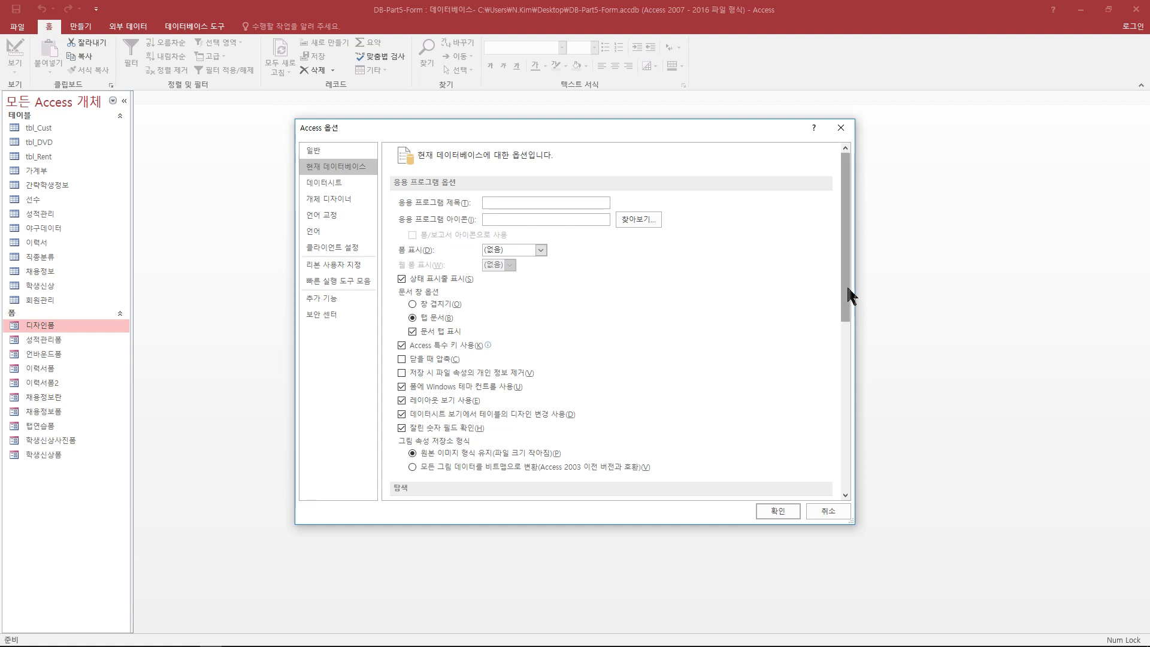
pyautogui.moveTo(847, 286); pyautogui.dragTo(825, 467)
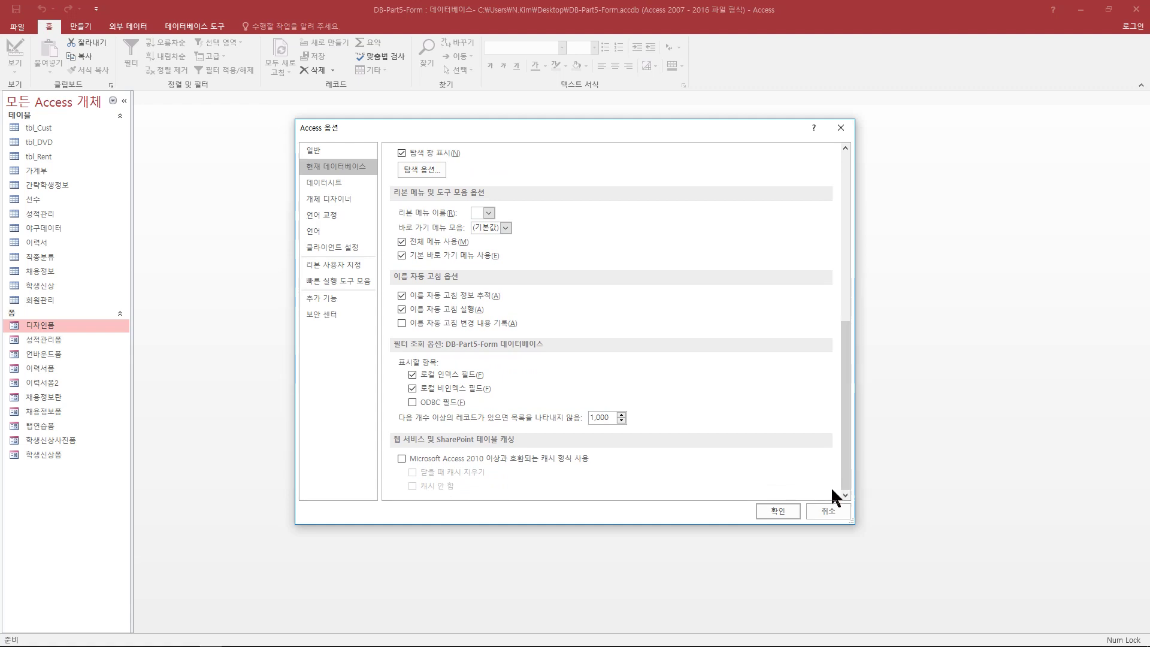
pyautogui.moveTo(845, 480); pyautogui.dragTo(838, 232)
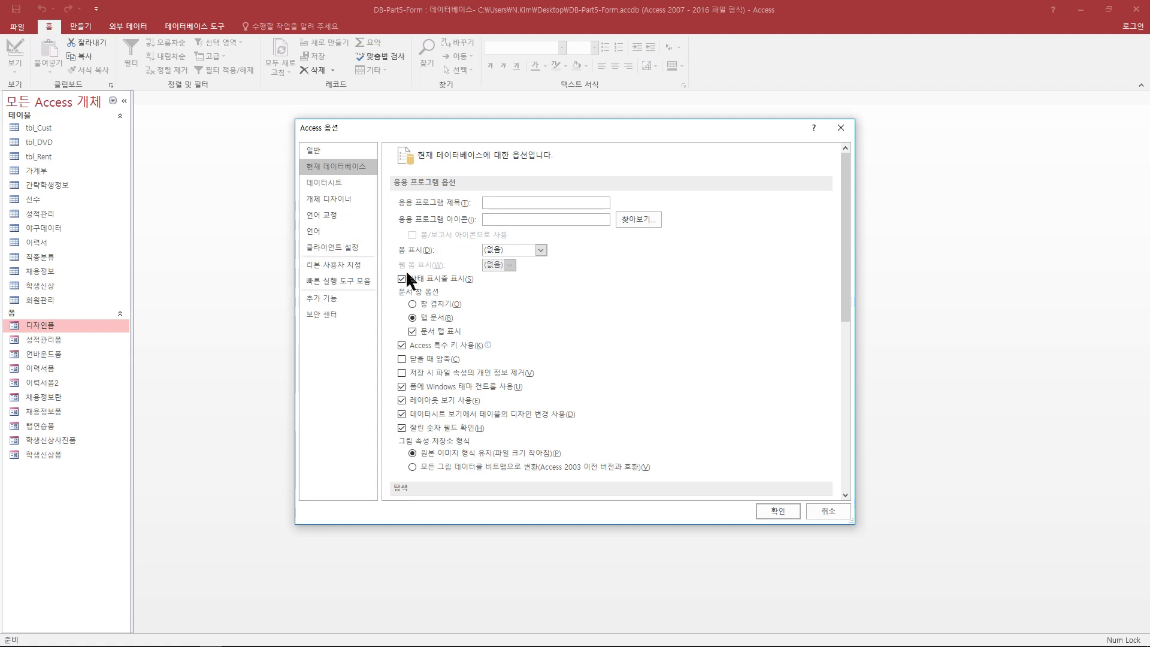
pyautogui.click(540, 252)
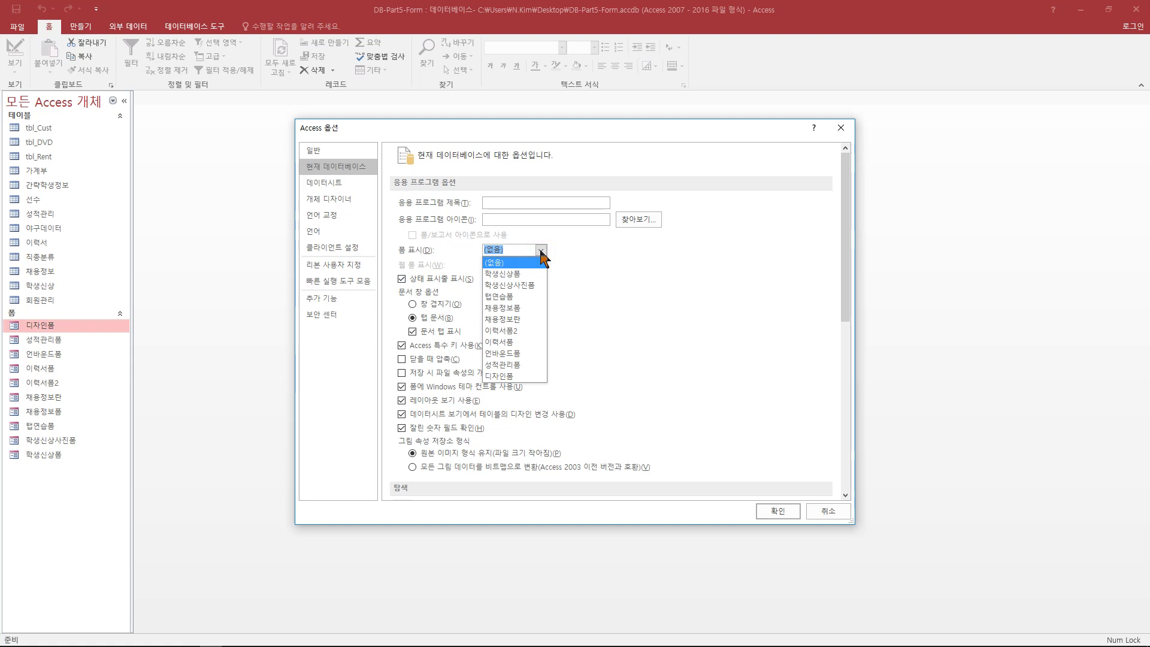
pyautogui.click(511, 376)
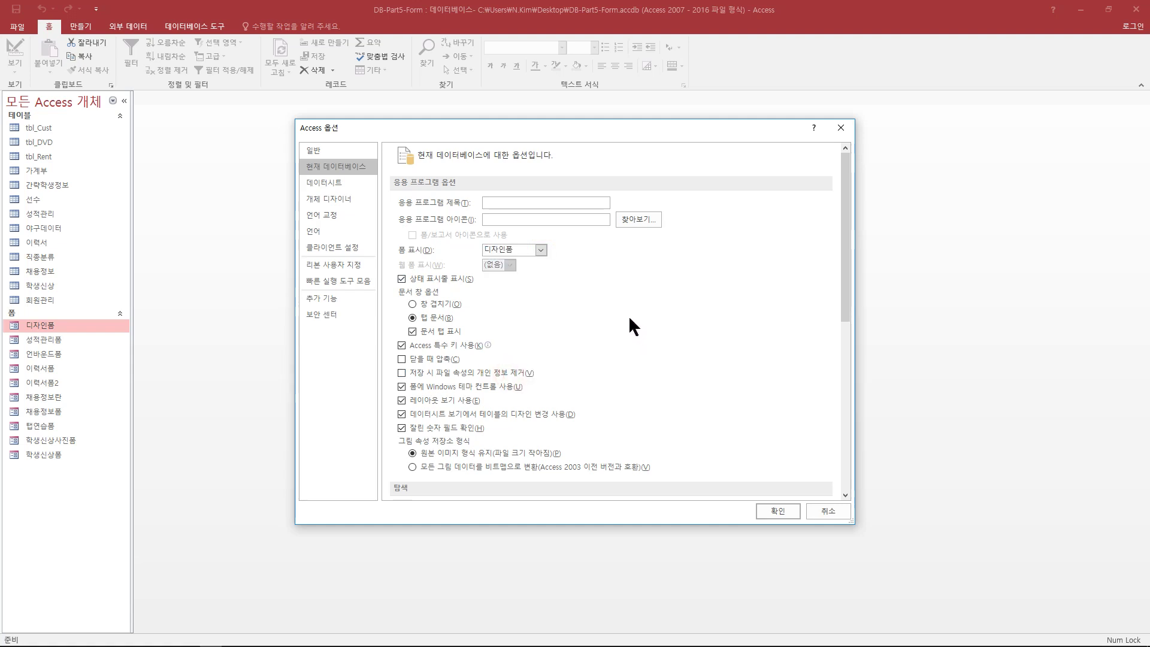
pyautogui.click(763, 510)
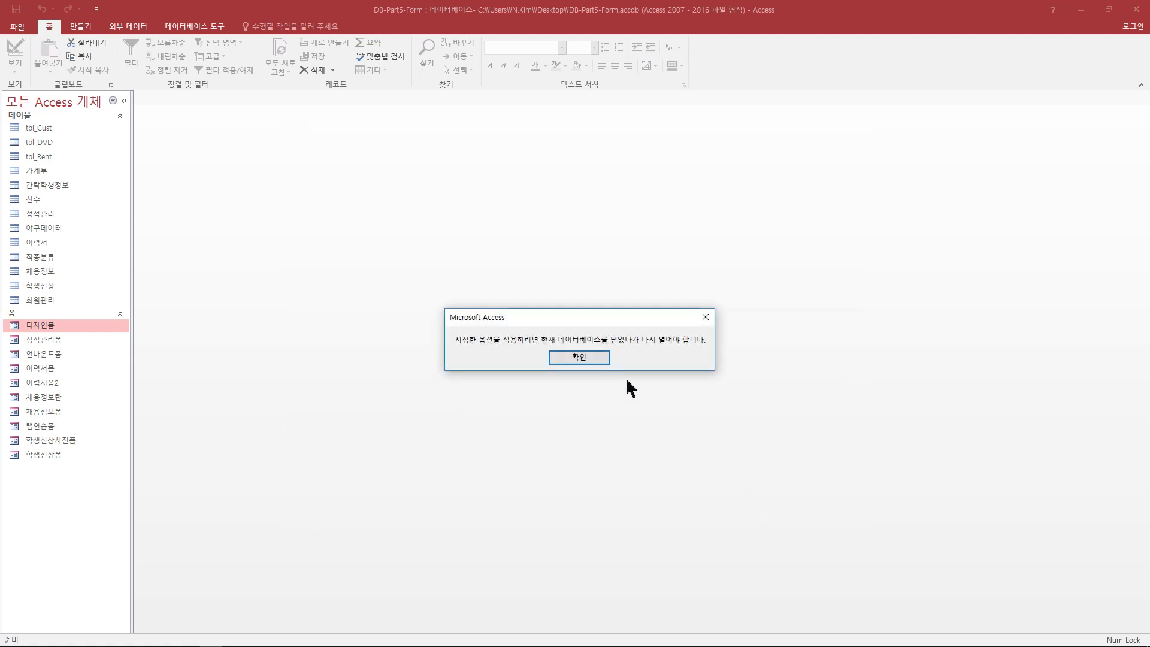
pyautogui.click(592, 356)
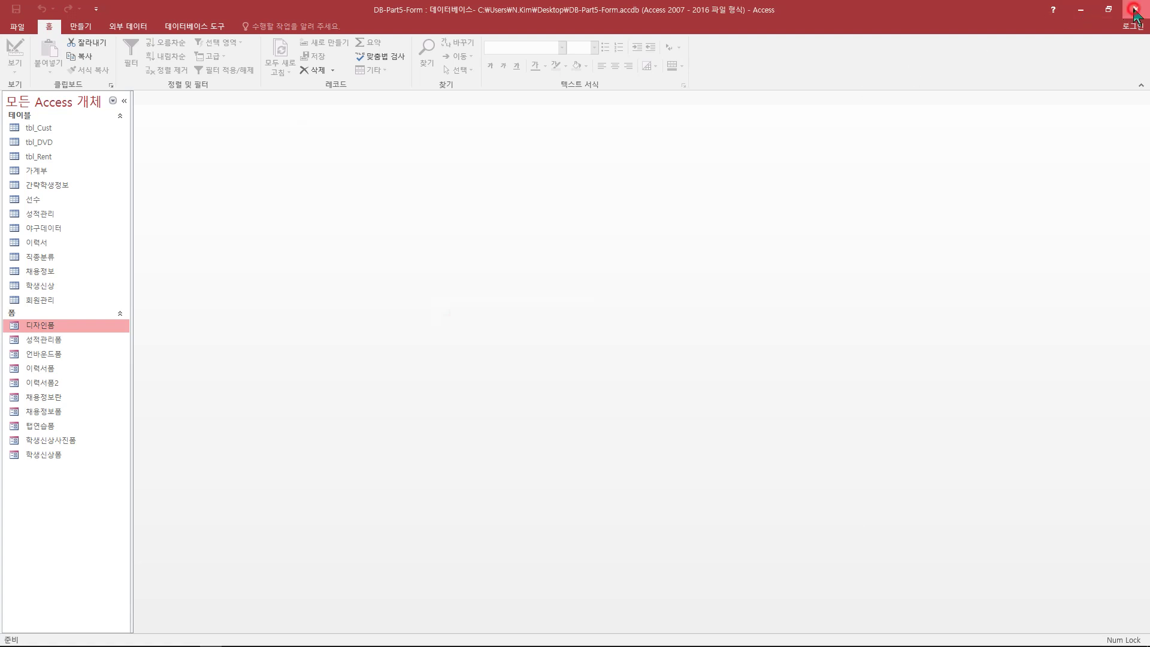
# Close and reopen the database to check the startup form, moving, maximizing and restoring its pop-up window
pyautogui.click(1136, 13)
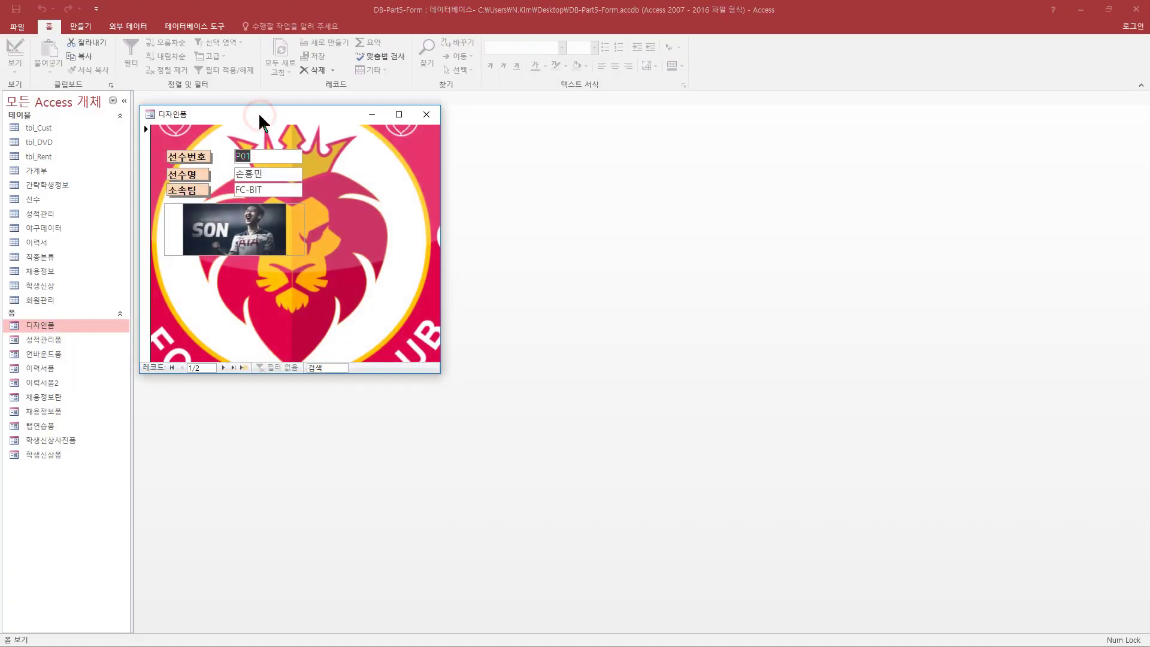
pyautogui.moveTo(259, 115); pyautogui.dragTo(125, 16)
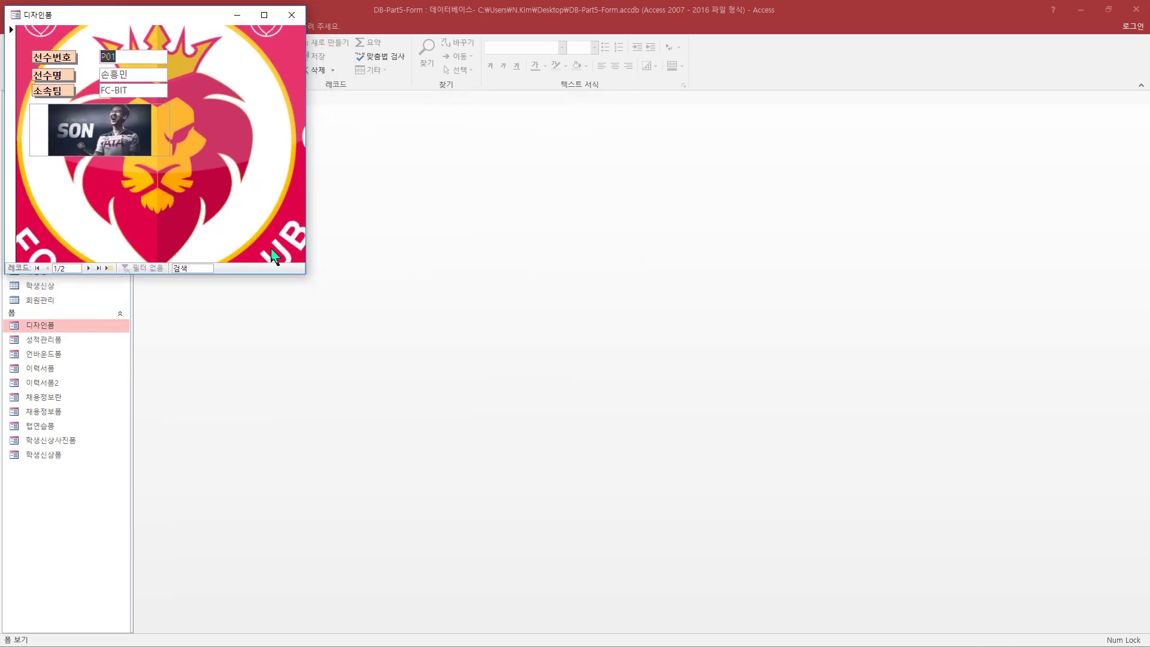
pyautogui.moveTo(178, 14); pyautogui.dragTo(578, 139)
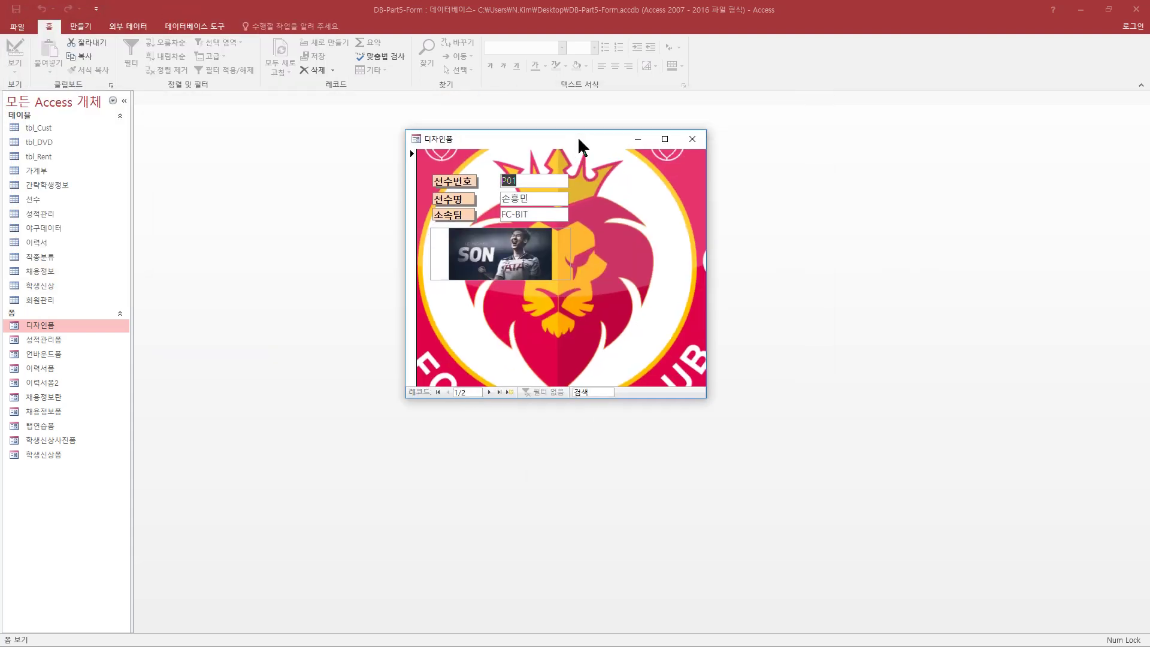
pyautogui.click(665, 139)
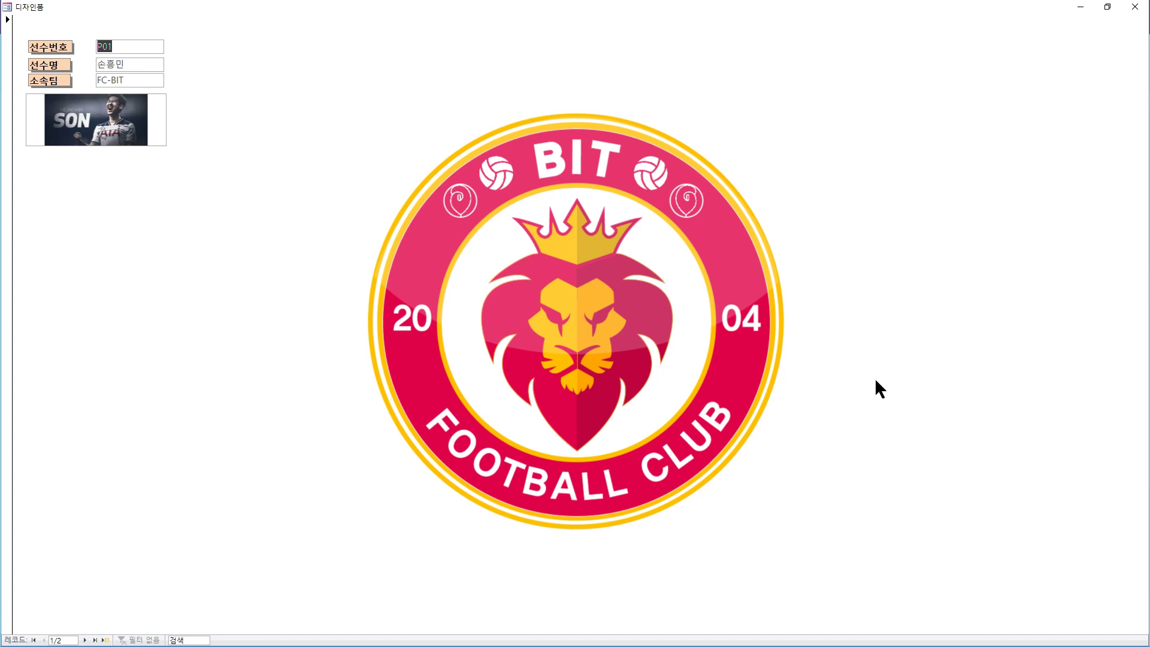
pyautogui.click(1108, 7)
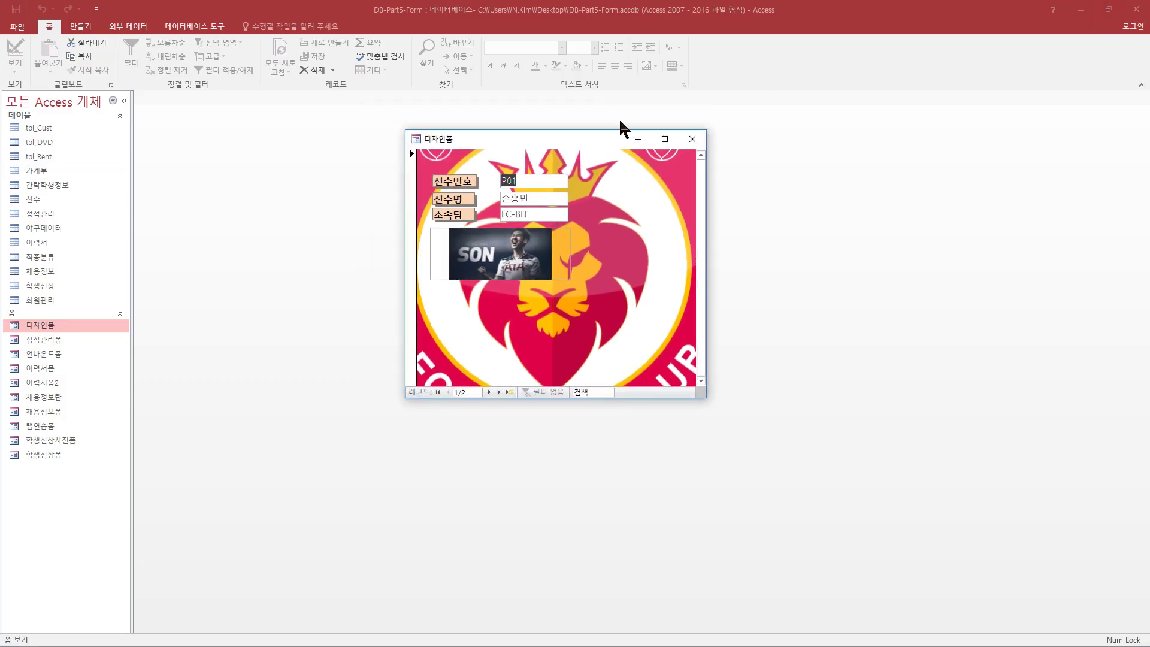
pyautogui.click(662, 145)
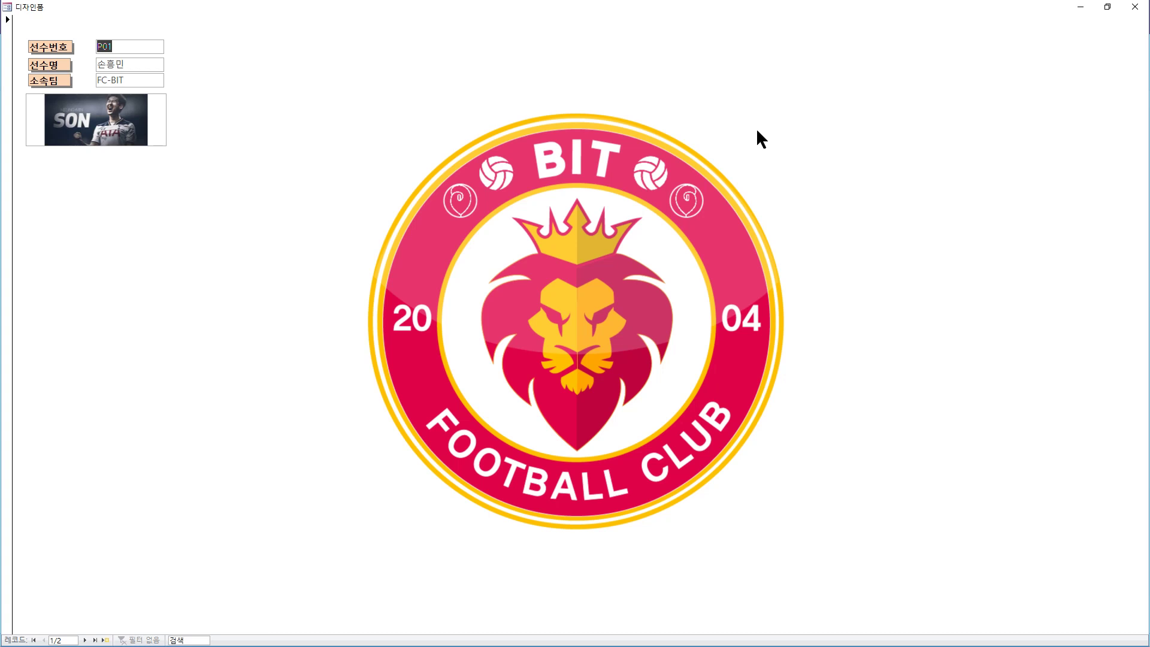
pyautogui.click(1107, 7)
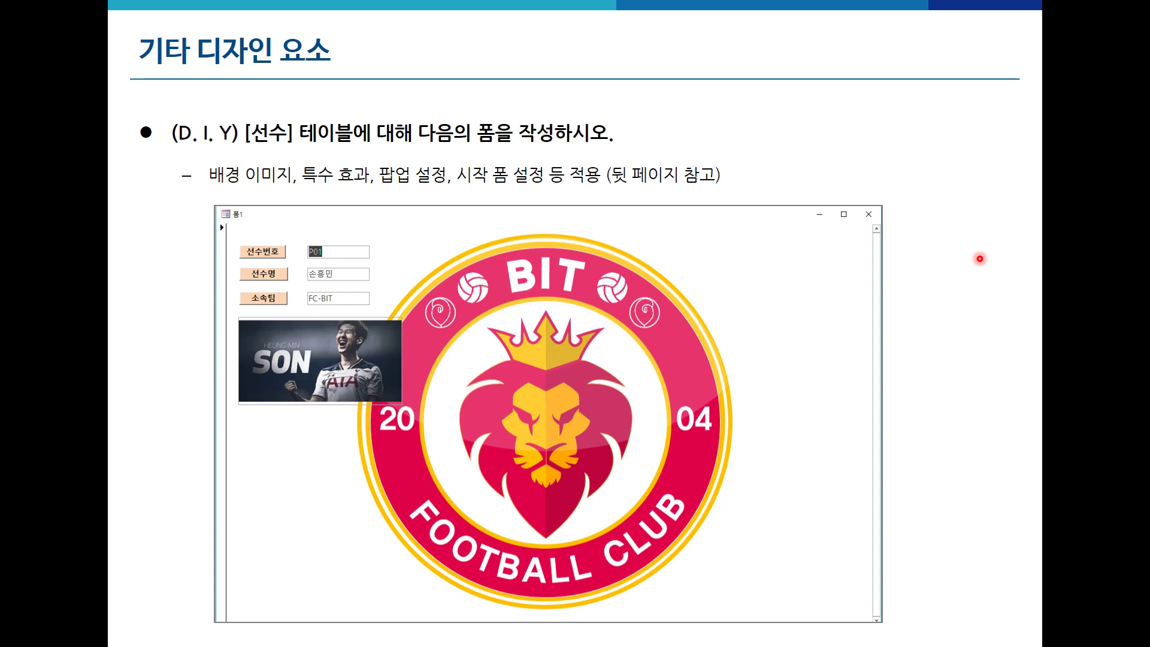
# Advance the slide show to the summary of other design elements and switch back to the Access database
pyautogui.press('Right')
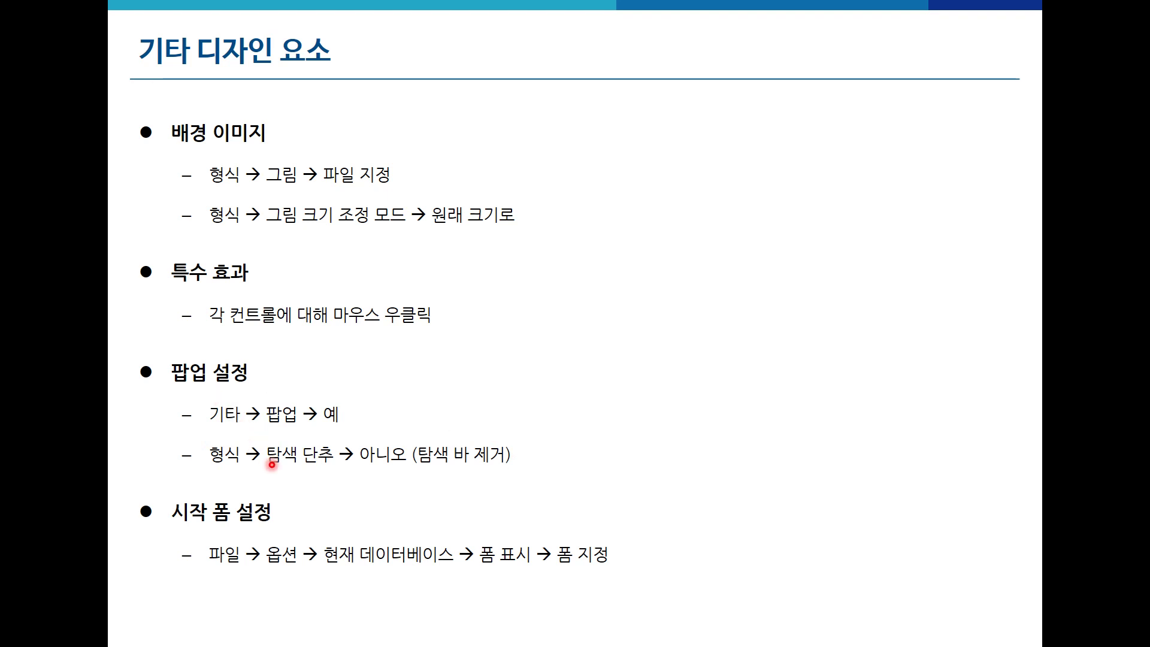
pyautogui.hotkey('alt', 'Tab')
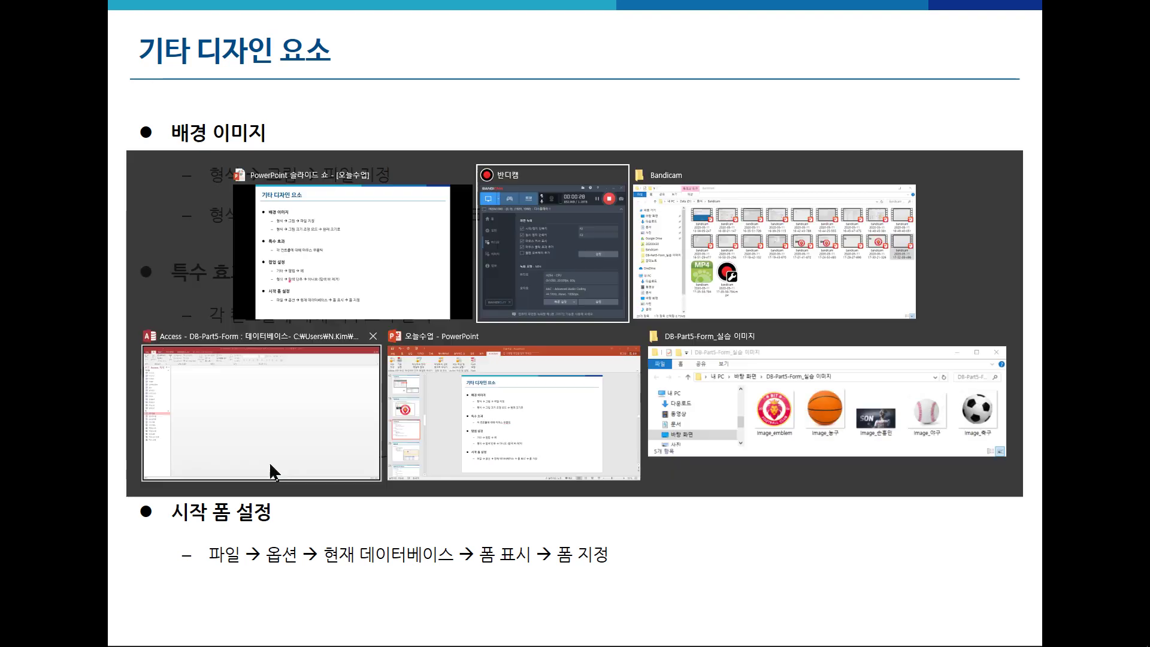
pyautogui.press('Tab')
pyautogui.press('Tab')
pyautogui.click(343, 436)
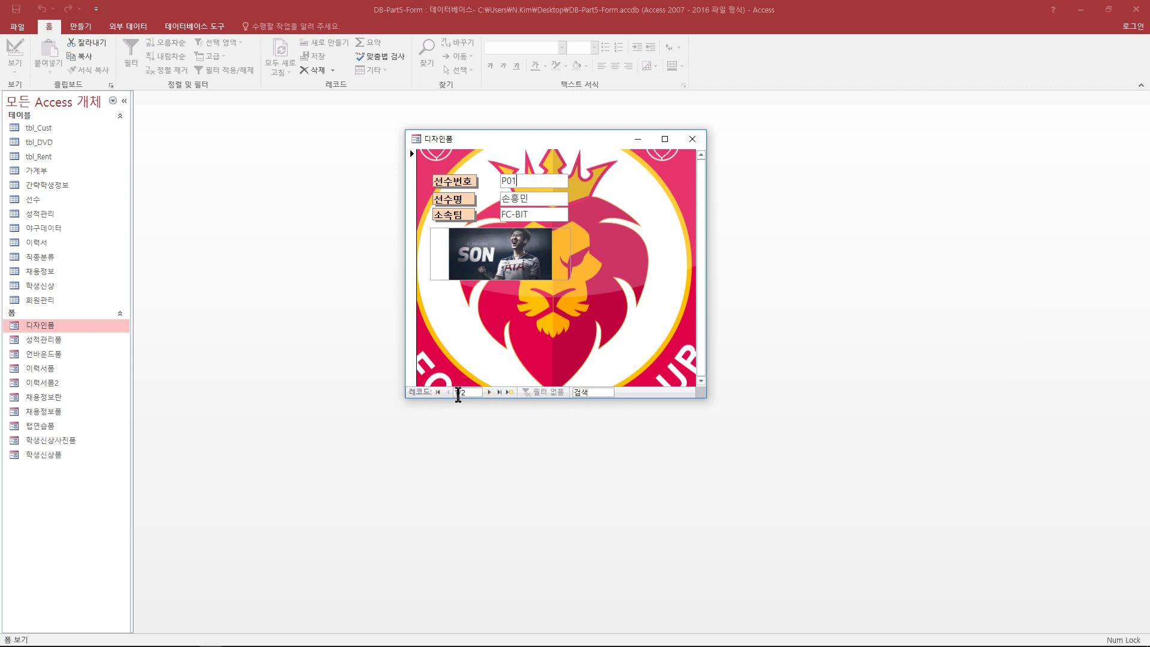
# Maximize the 디자인폼 pop-up to examine its record navigation bar, and restore the window size
pyautogui.click(665, 139)
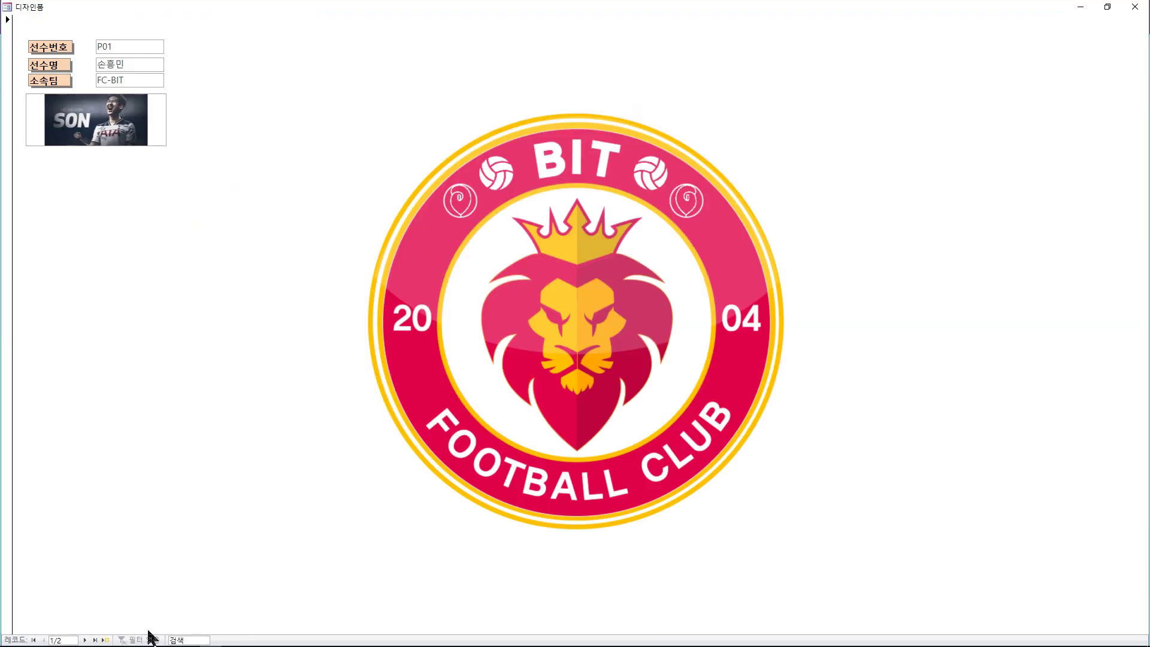
pyautogui.click(147, 465)
pyautogui.click(1107, 7)
# In design view, set the form's 탐색 단추 property to 아니요 and save the form
pyautogui.rightClick(565, 137)
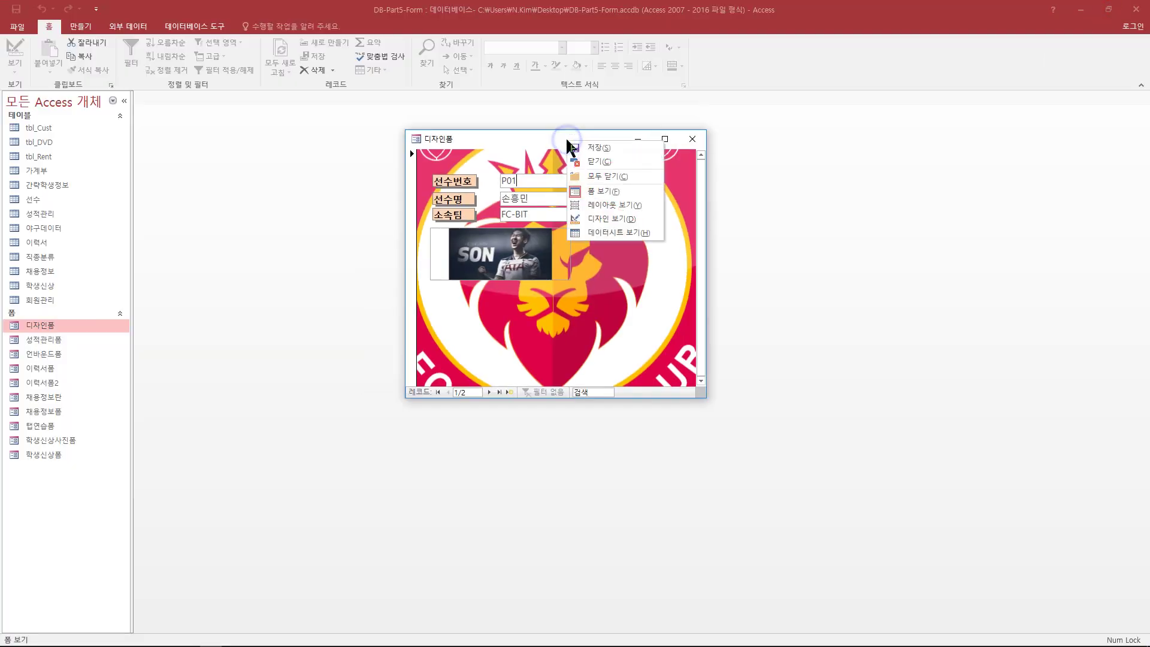
pyautogui.click(595, 217)
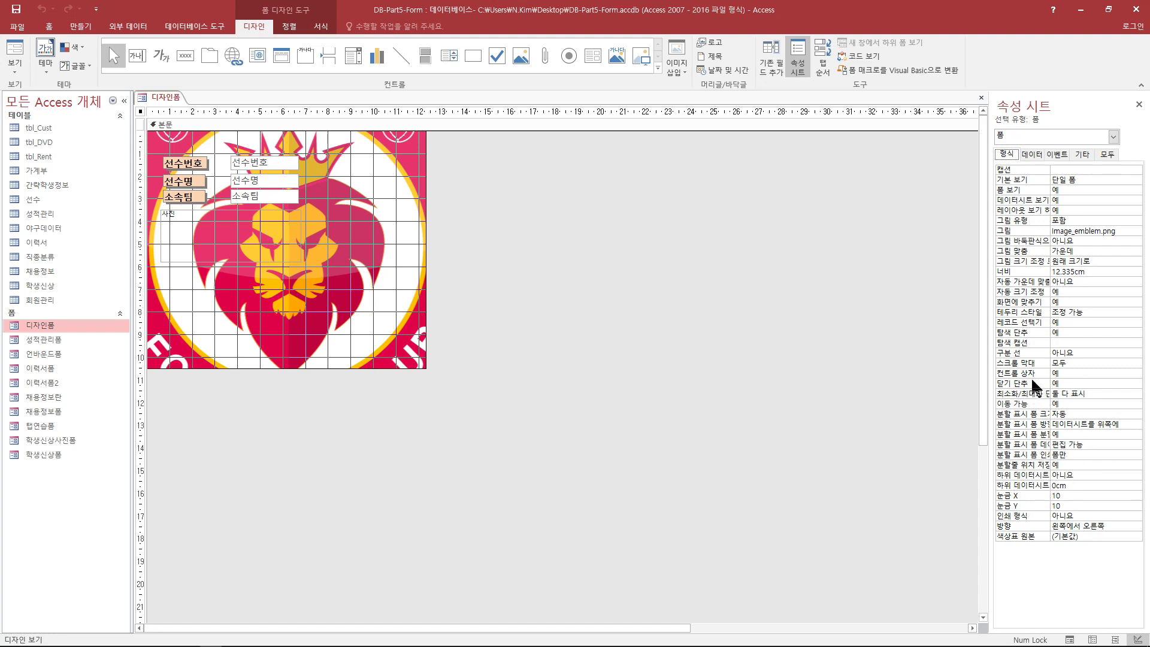
pyautogui.click(1026, 331)
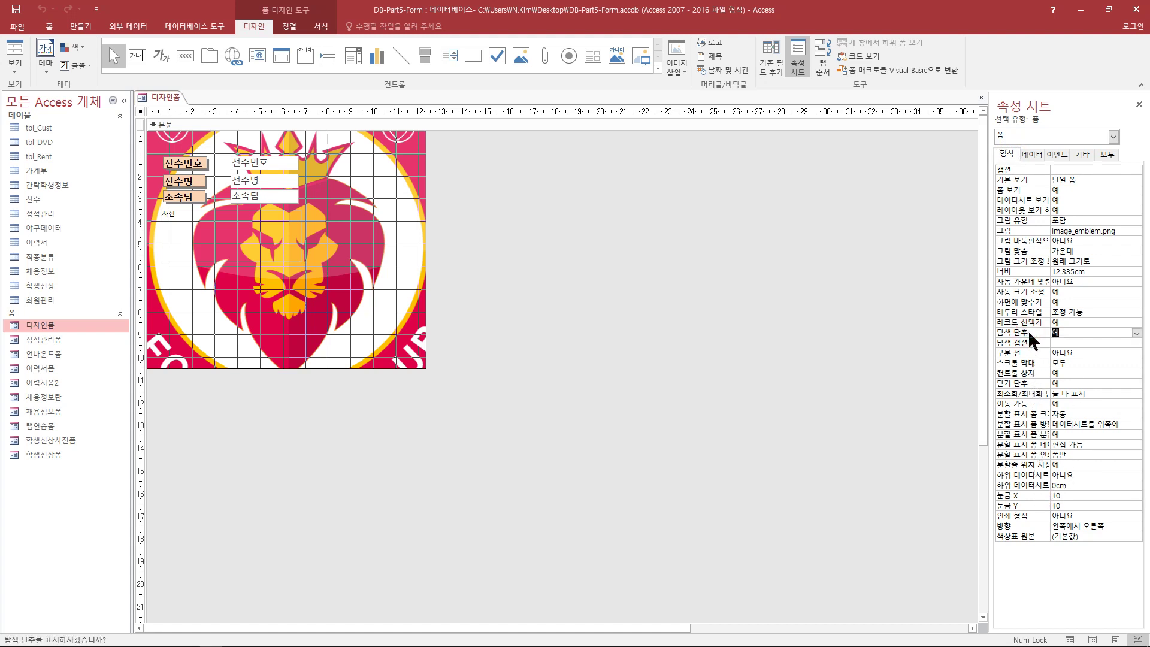
pyautogui.click(1137, 333)
pyautogui.click(1065, 352)
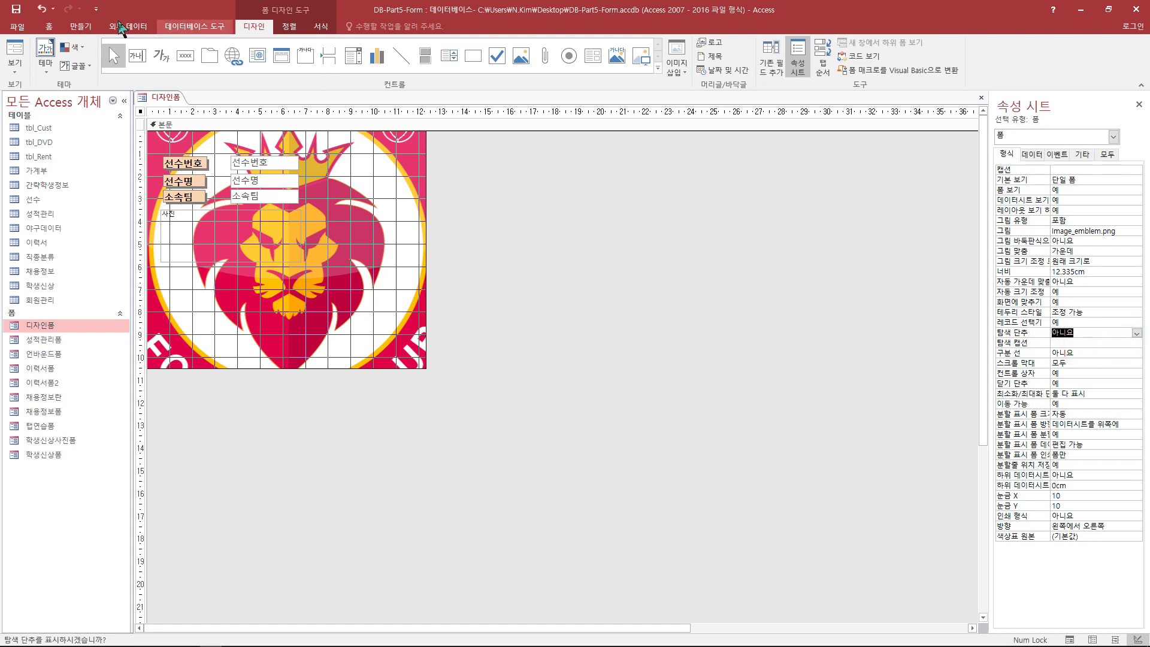
pyautogui.click(13, 11)
# Display 디자인폼 in form view without the navigation bar, and try moving and maximizing its window
pyautogui.click(15, 53)
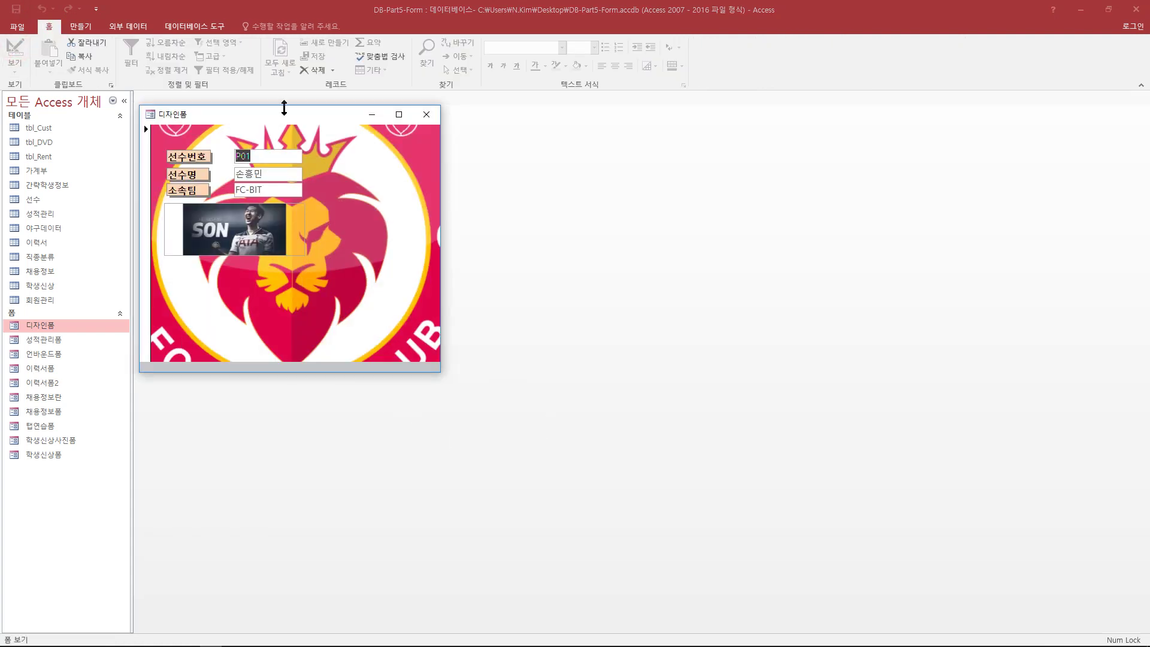
pyautogui.moveTo(284, 113); pyautogui.dragTo(443, 163)
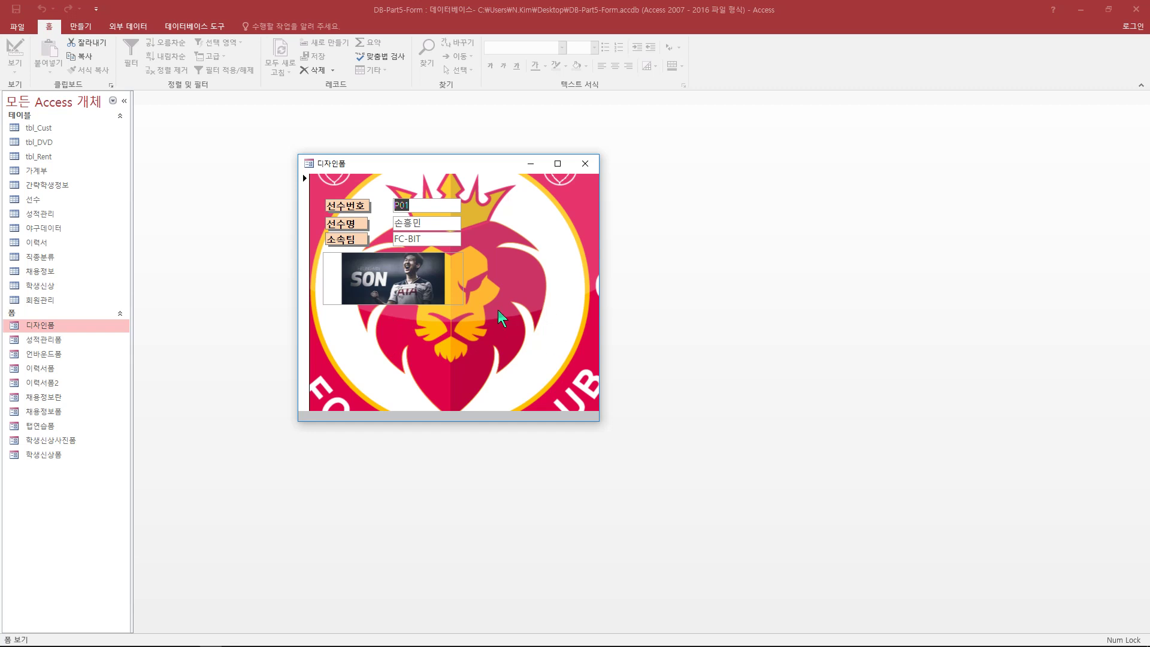
pyautogui.click(86, 25)
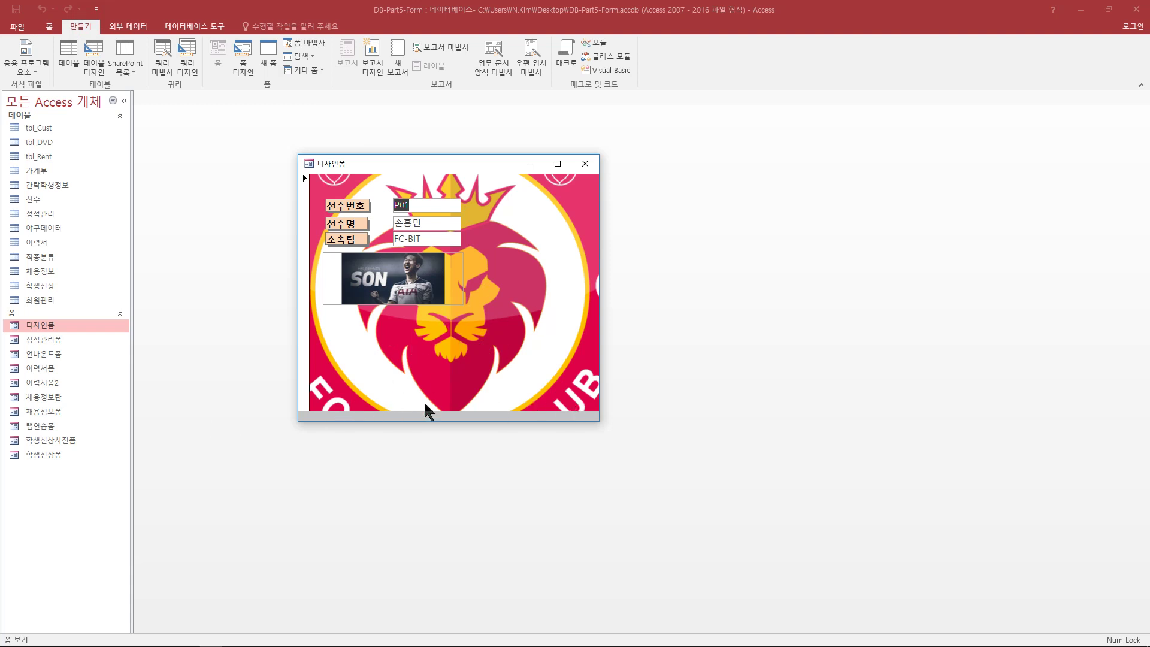
pyautogui.click(557, 163)
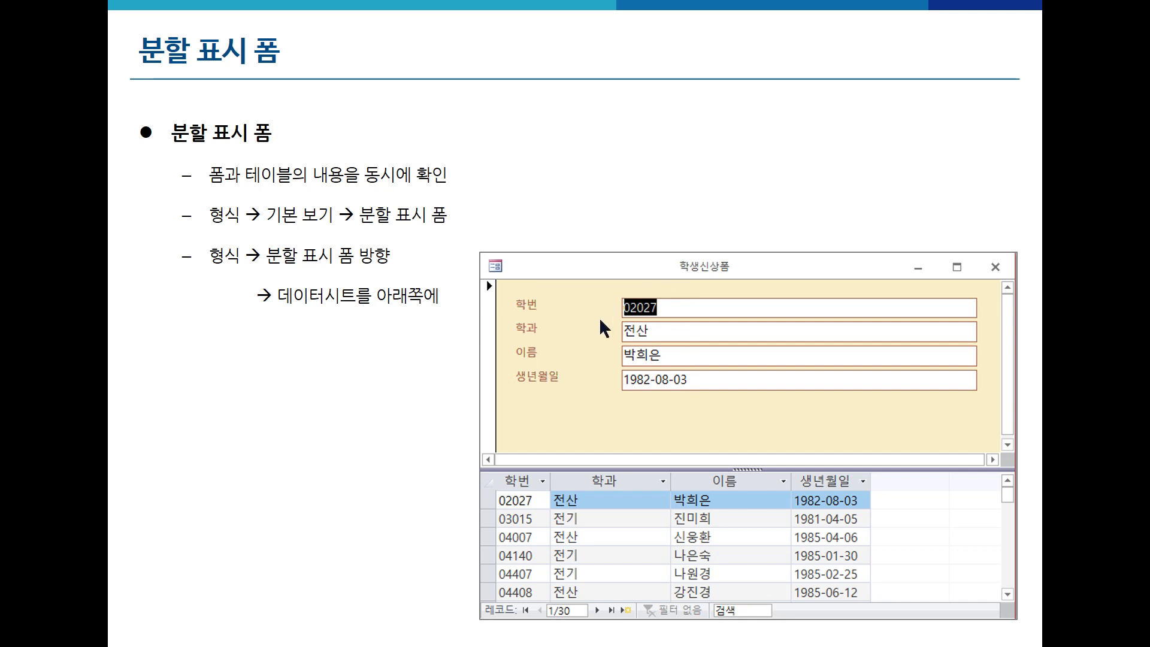
# Switch from the slide show to Access and open the 학생신상폼 form
pyautogui.hotkey('alt', 'Tab')
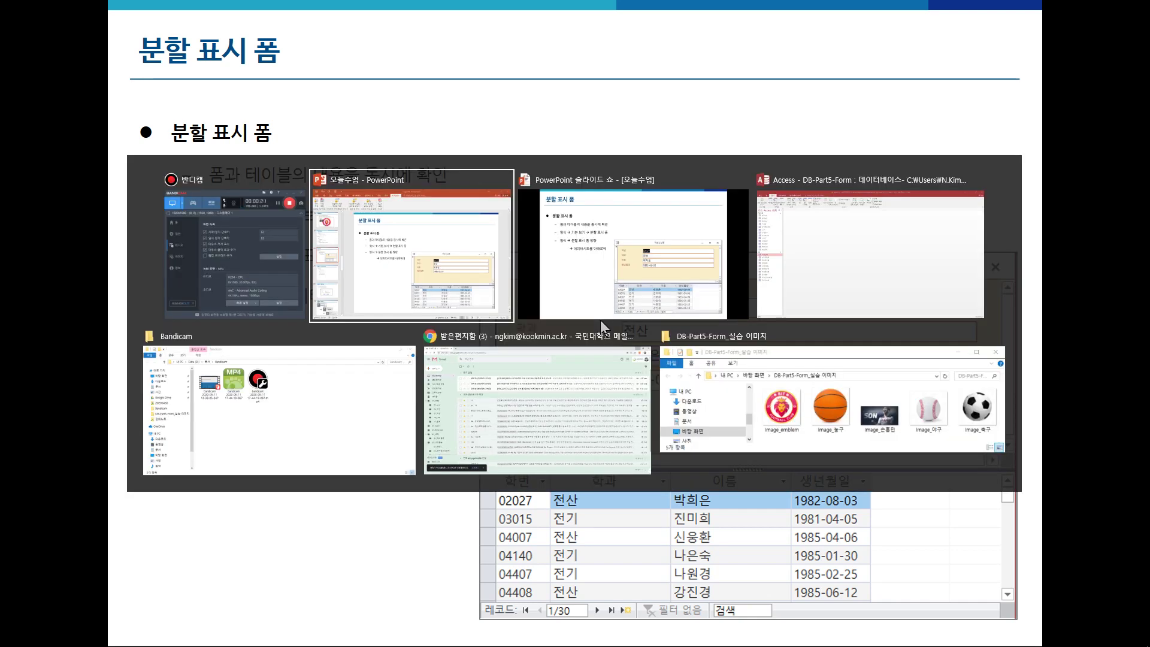
pyautogui.hotkey('alt', 'Tab')
pyautogui.click(495, 307)
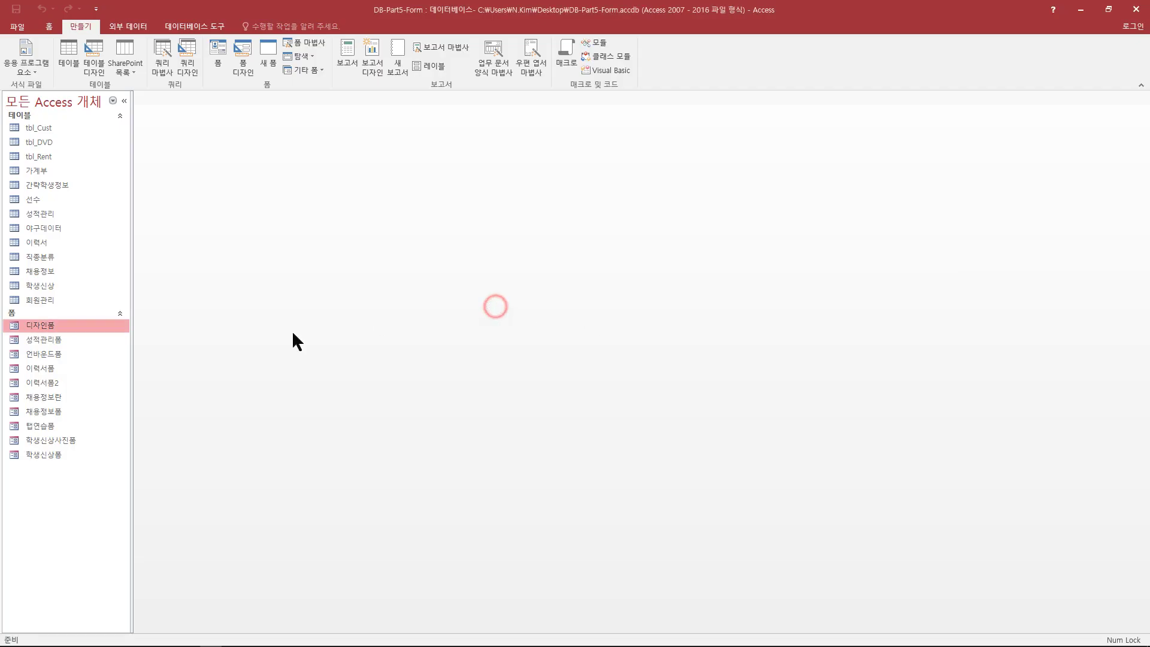
pyautogui.doubleClick(43, 455)
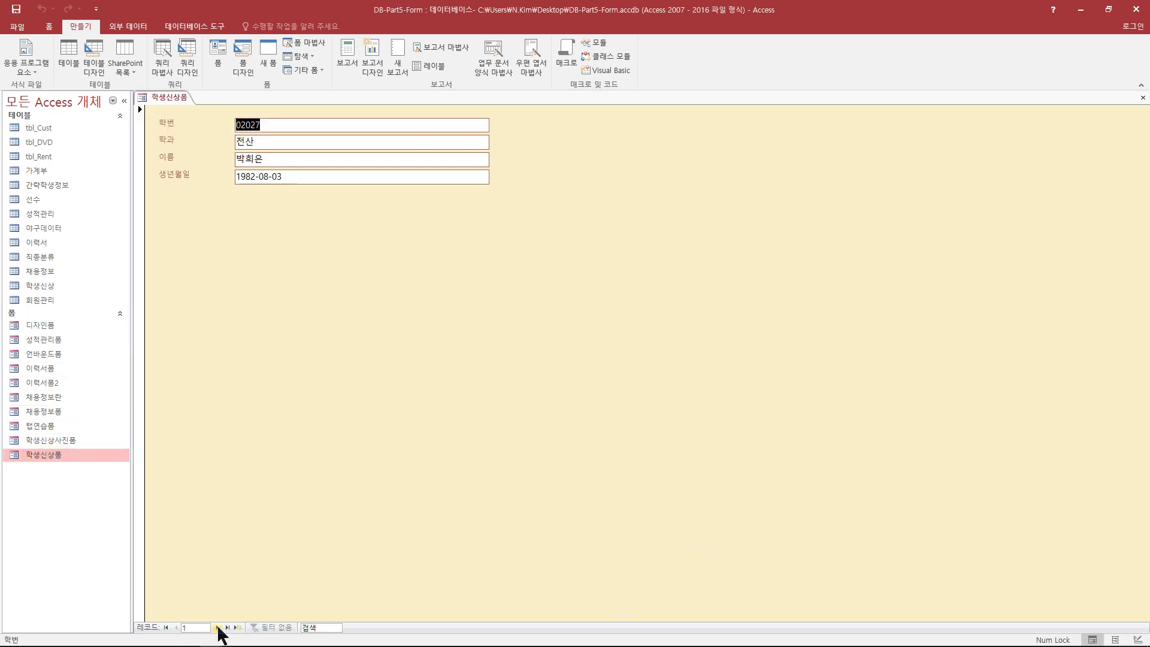
# Browse forward and back through the first student records in 학생신상폼
pyautogui.click(217, 627)
pyautogui.click(218, 627)
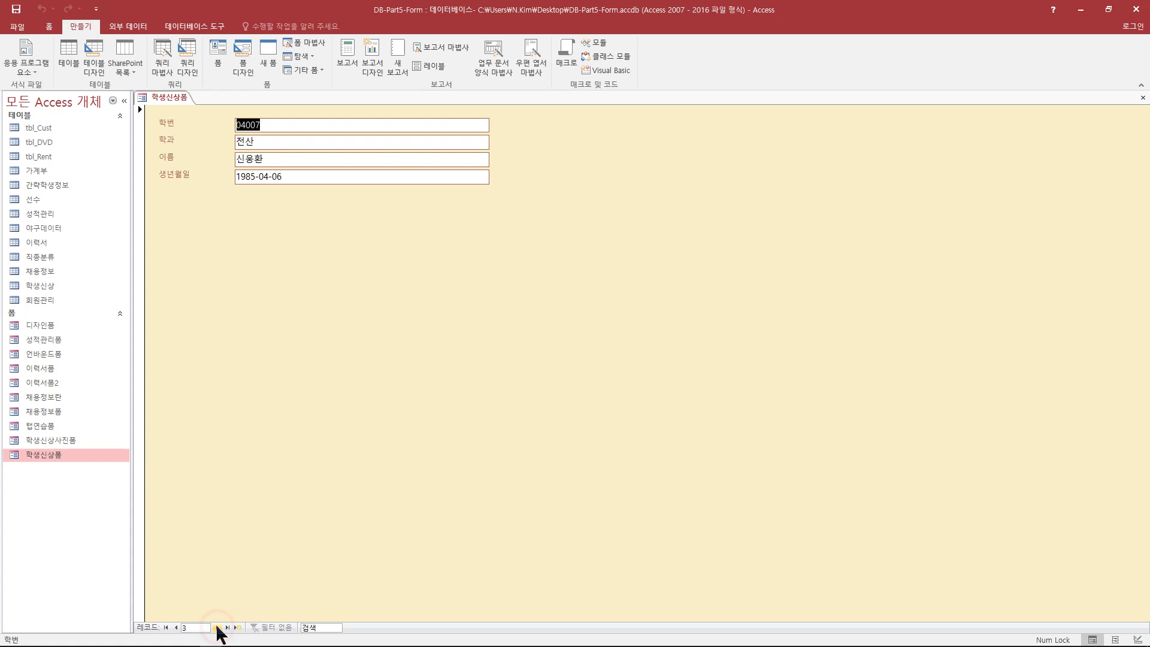
pyautogui.click(176, 627)
pyautogui.click(176, 628)
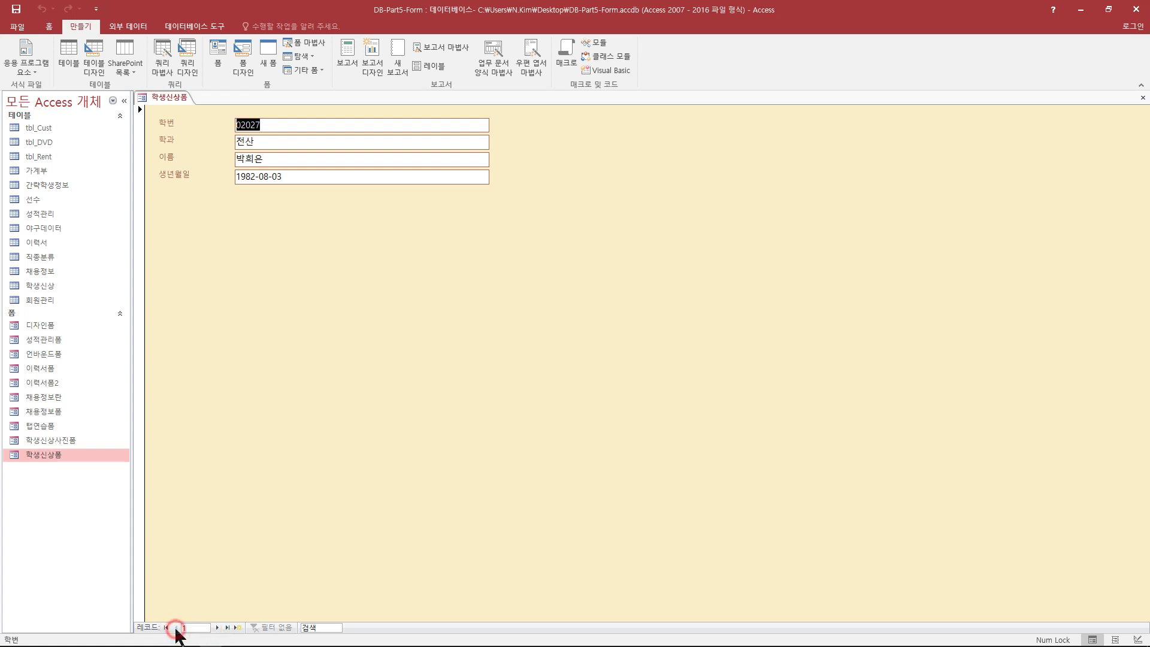
pyautogui.doubleClick(218, 627)
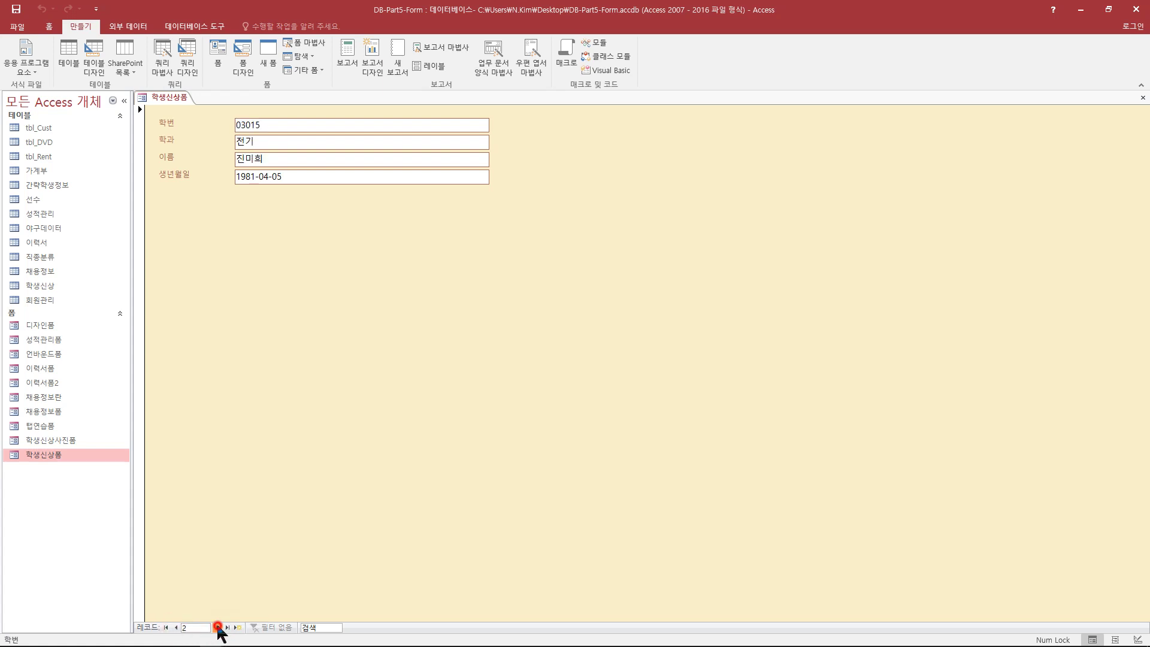
# Advance 학생신상폼 to record 4 and compare the form with the opened 학생신상 table, closing the table when done
pyautogui.click(218, 627)
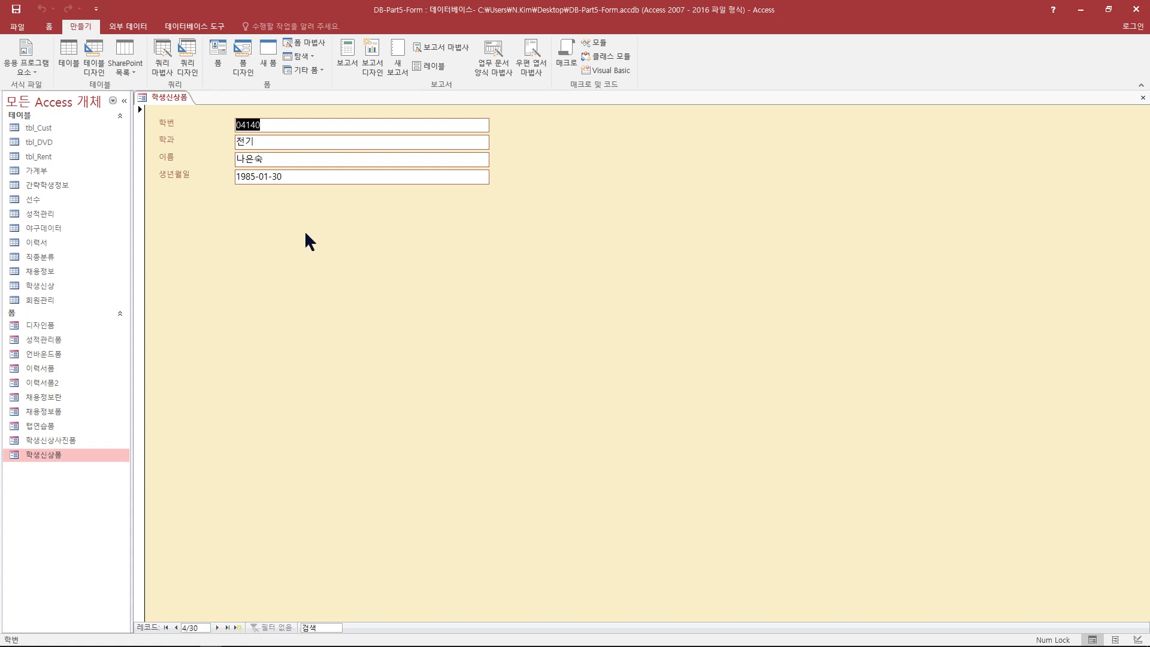
pyautogui.doubleClick(48, 286)
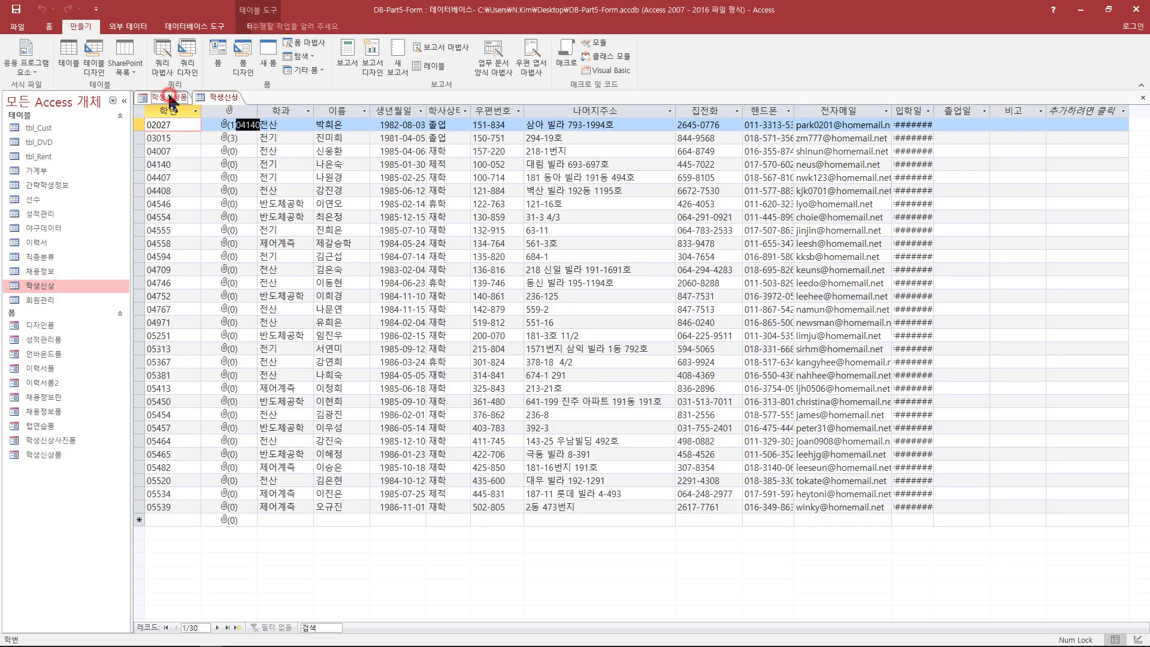
pyautogui.click(163, 97)
pyautogui.click(215, 96)
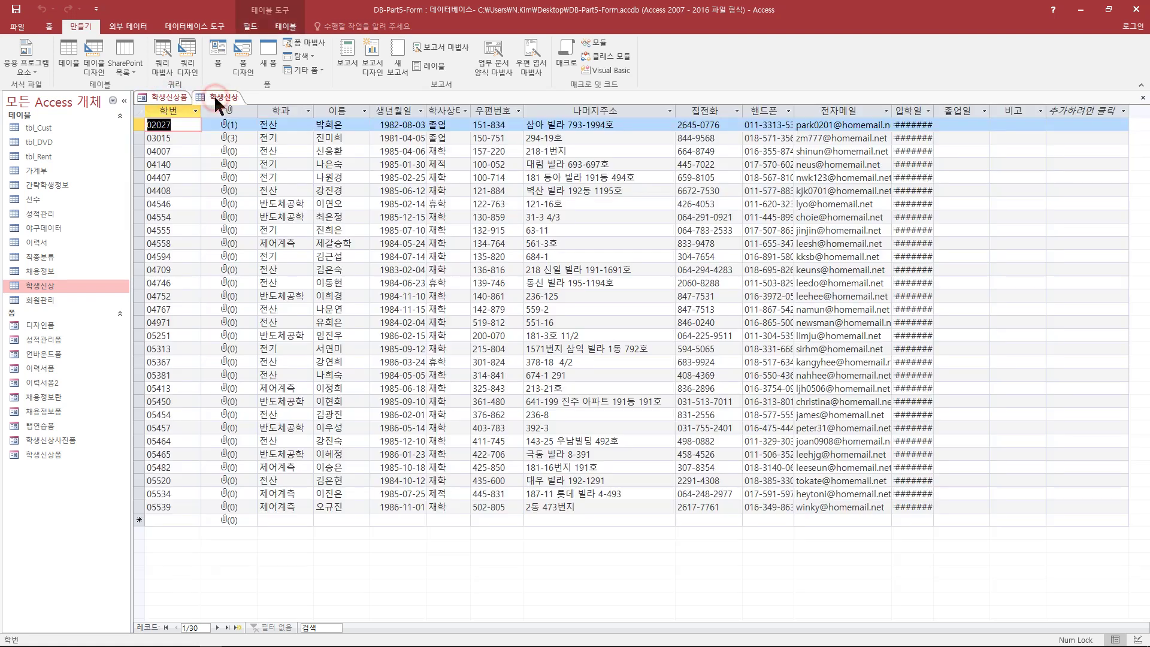
pyautogui.click(1142, 98)
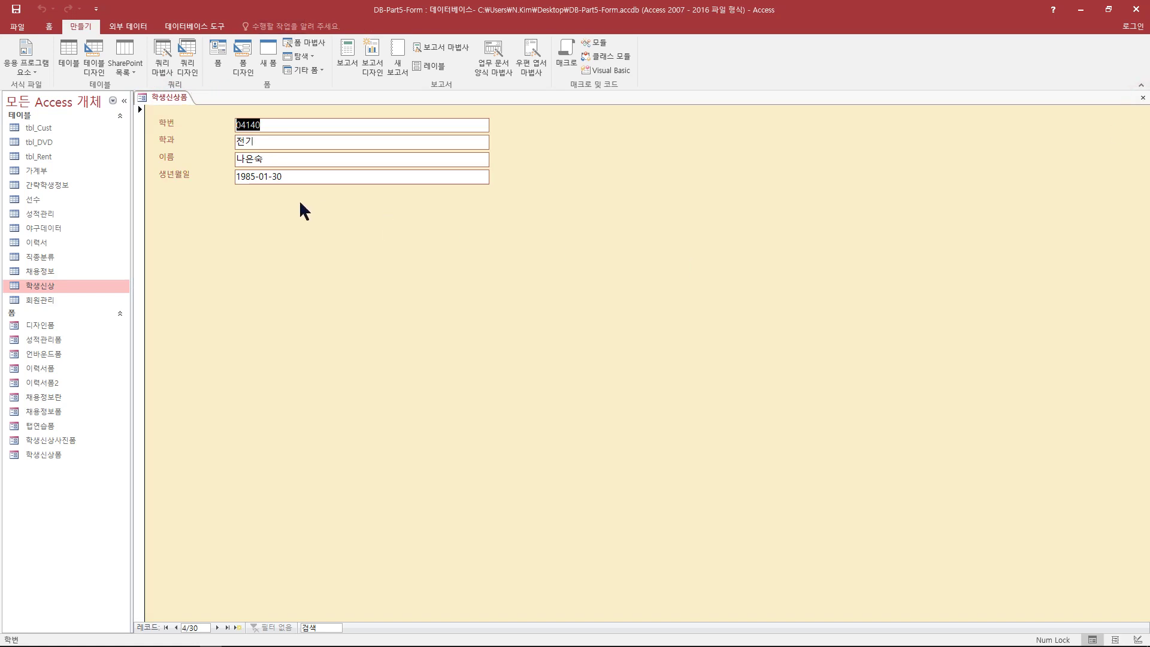
# Switch to the PowerPoint slide show to read how to set up a 분할 표시 폼
pyautogui.hotkey('alt', 'Tab')
pyautogui.press('Tab')
pyautogui.press('Tab')
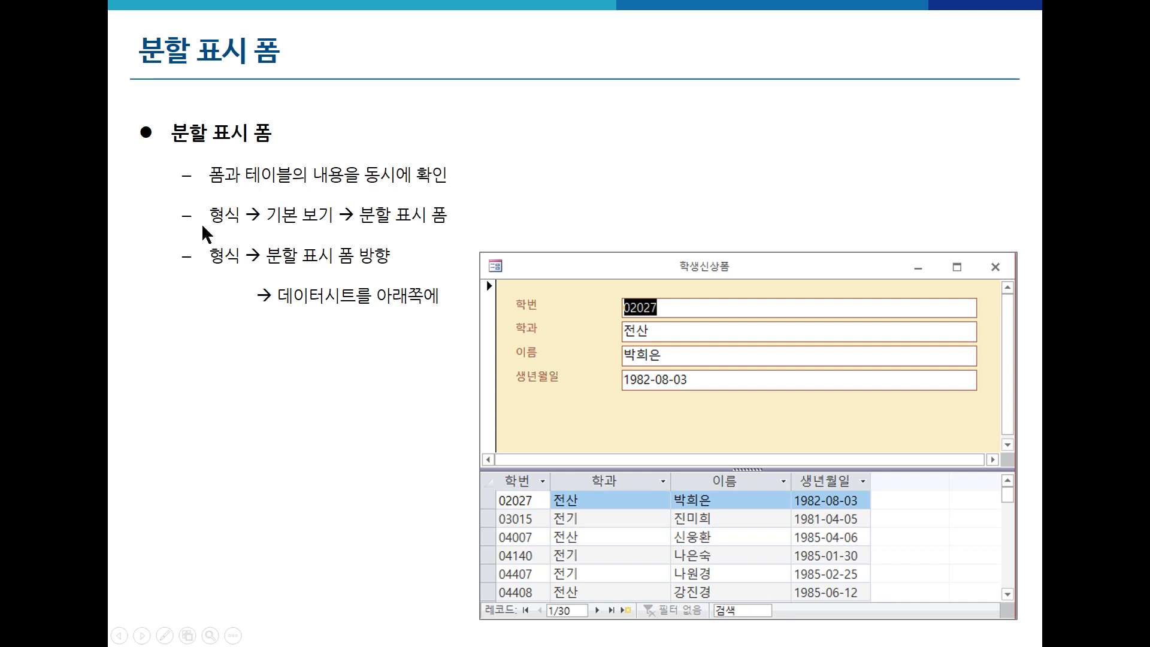
# Switch from the slide show back to Access and display 학생신상폼 in design view
pyautogui.hotkey('alt', 'Tab')
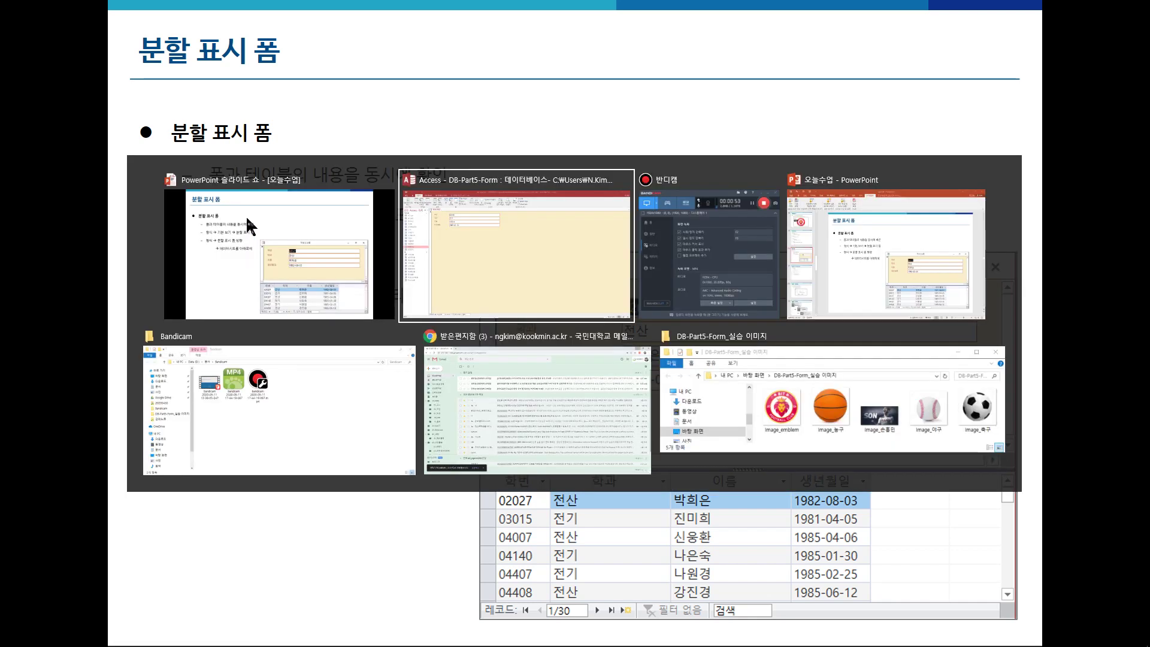
pyautogui.hotkey('alt', 'Tab')
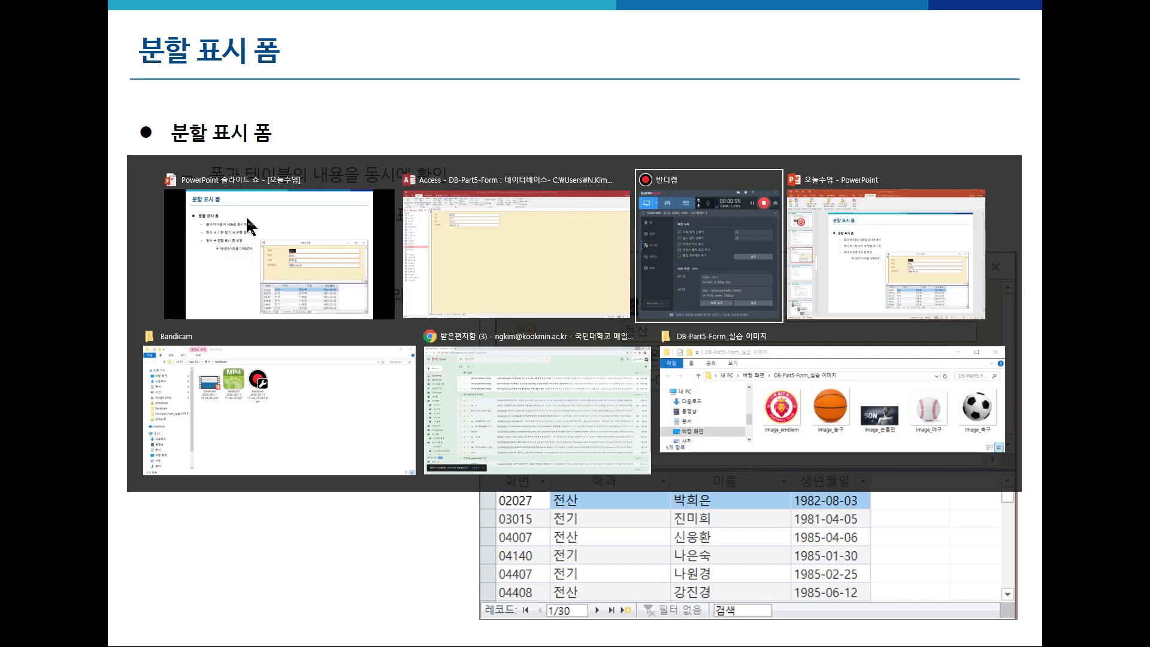
pyautogui.hotkey('alt', 'Tab')
pyautogui.hotkey('alt', 'Tab')
pyautogui.hotkey('alt', 'Tab')
pyautogui.hotkey('alt', 'Tab')
pyautogui.hotkey('alt', 'Tab')
pyautogui.hotkey('alt', 'Tab')
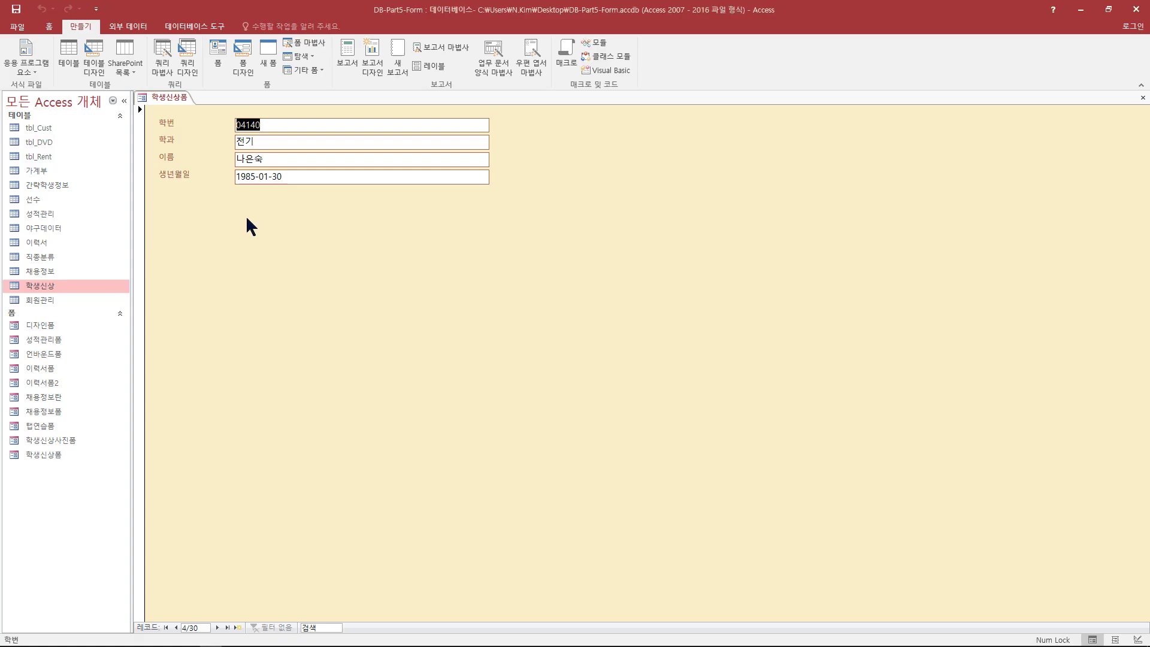
pyautogui.rightClick(163, 99)
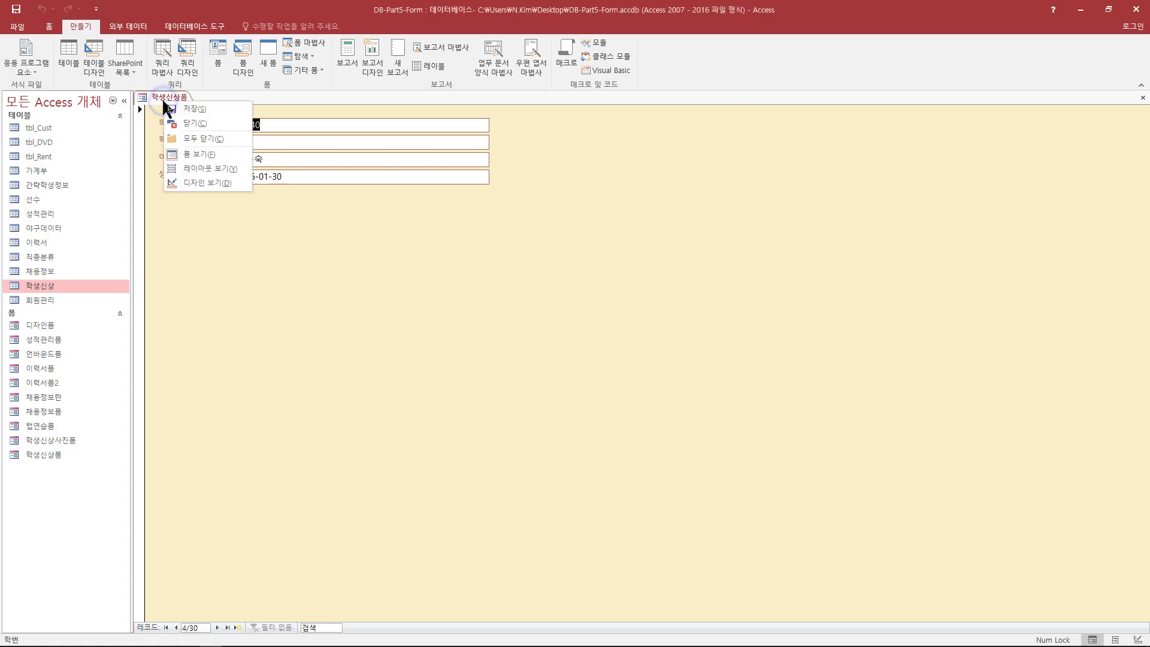
pyautogui.click(205, 185)
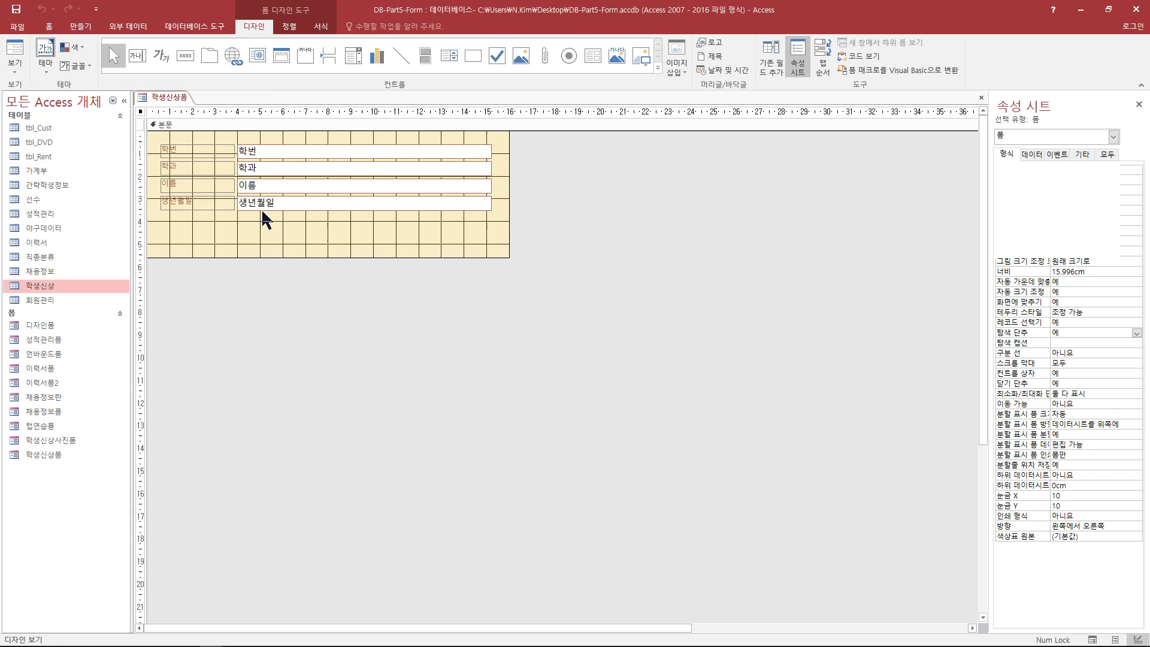
# Set the form's default view (기본 보기) to 분할 표시 폼 and display the form in Form view
pyautogui.click(731, 377)
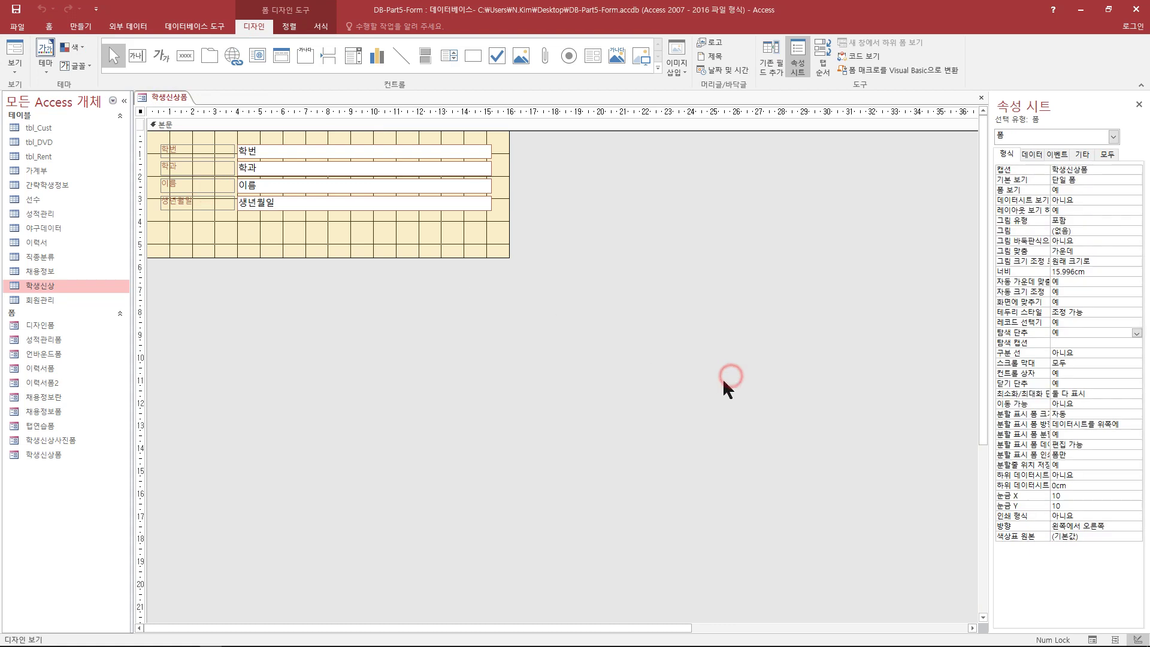
pyautogui.click(1080, 181)
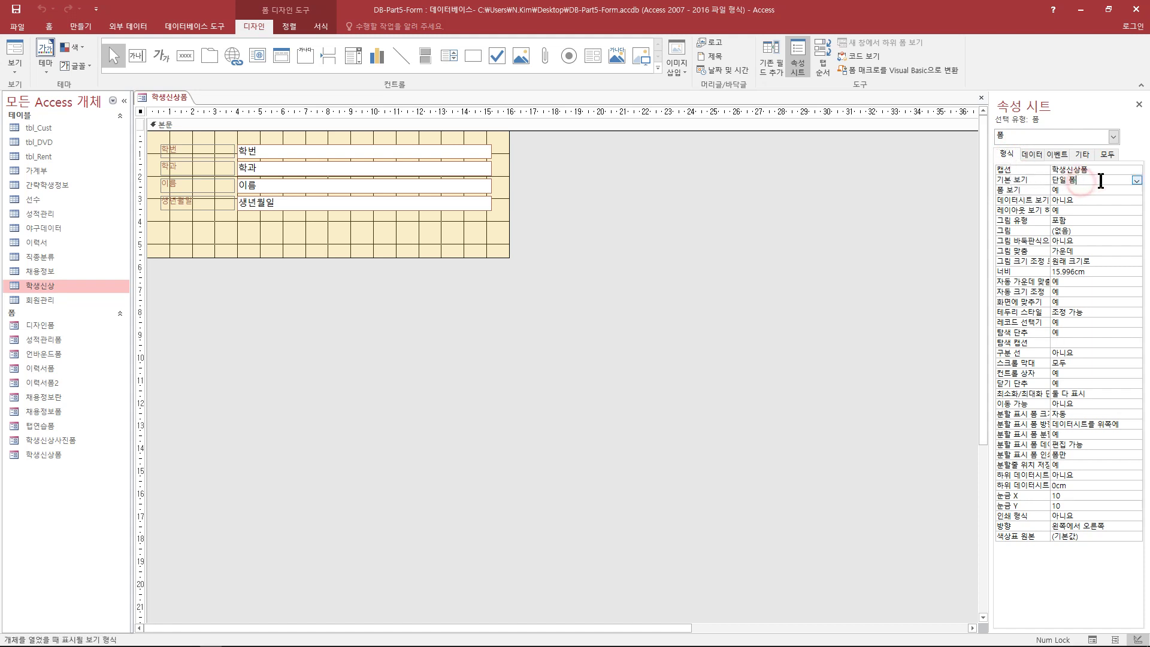
pyautogui.click(1136, 180)
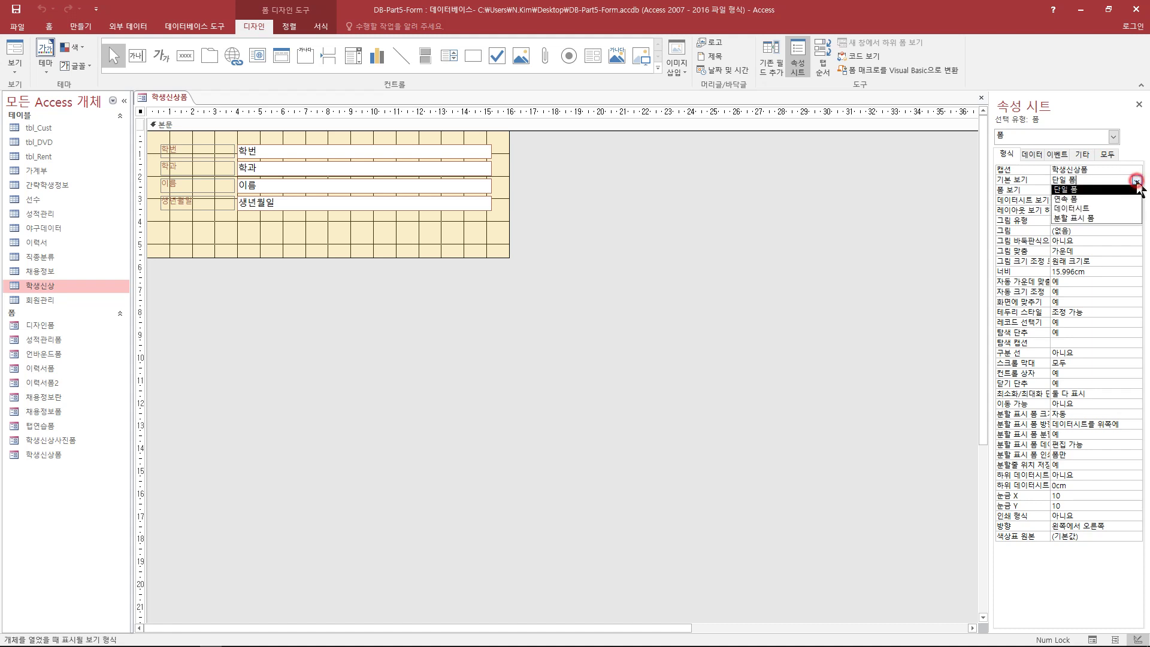
pyautogui.click(1102, 218)
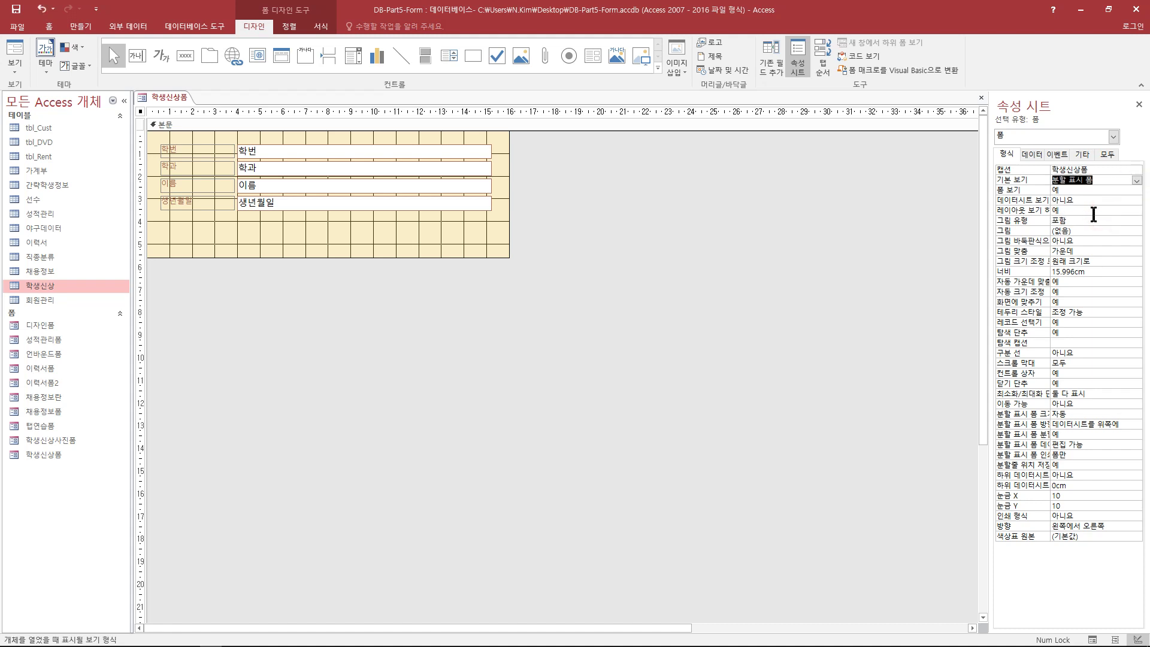
pyautogui.click(16, 48)
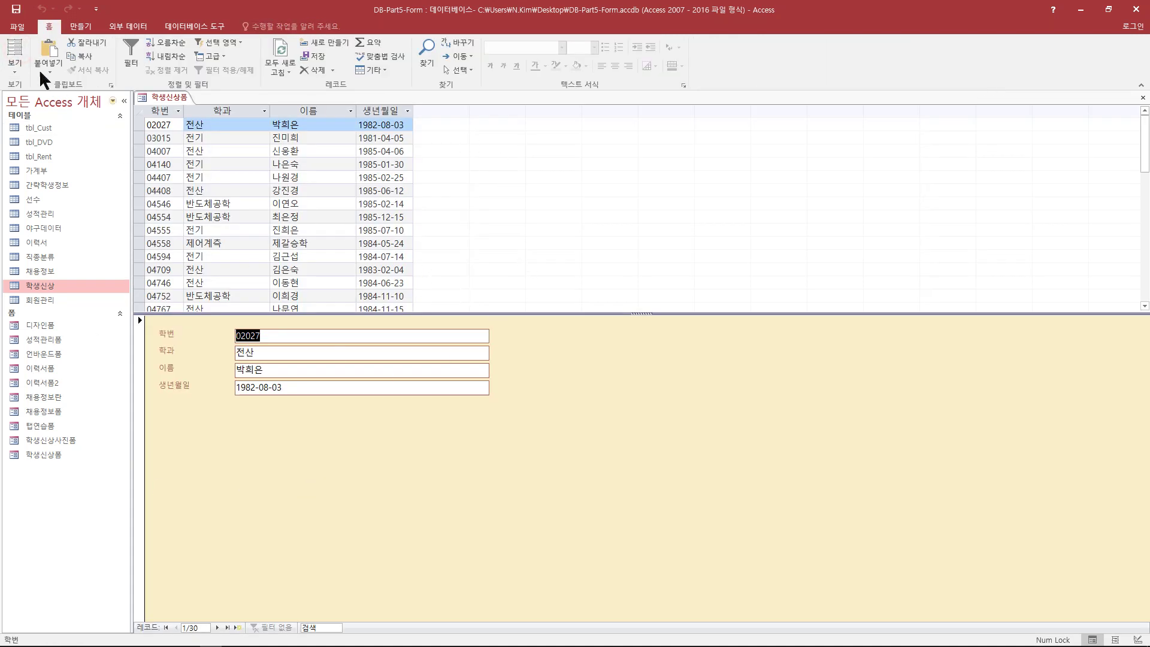
# Return to Design view, widen the property name column, and set the split form orientation (분할 표시 폼 방향) to 데이터시트를 아래쪽에
pyautogui.click(14, 65)
pyautogui.click(37, 146)
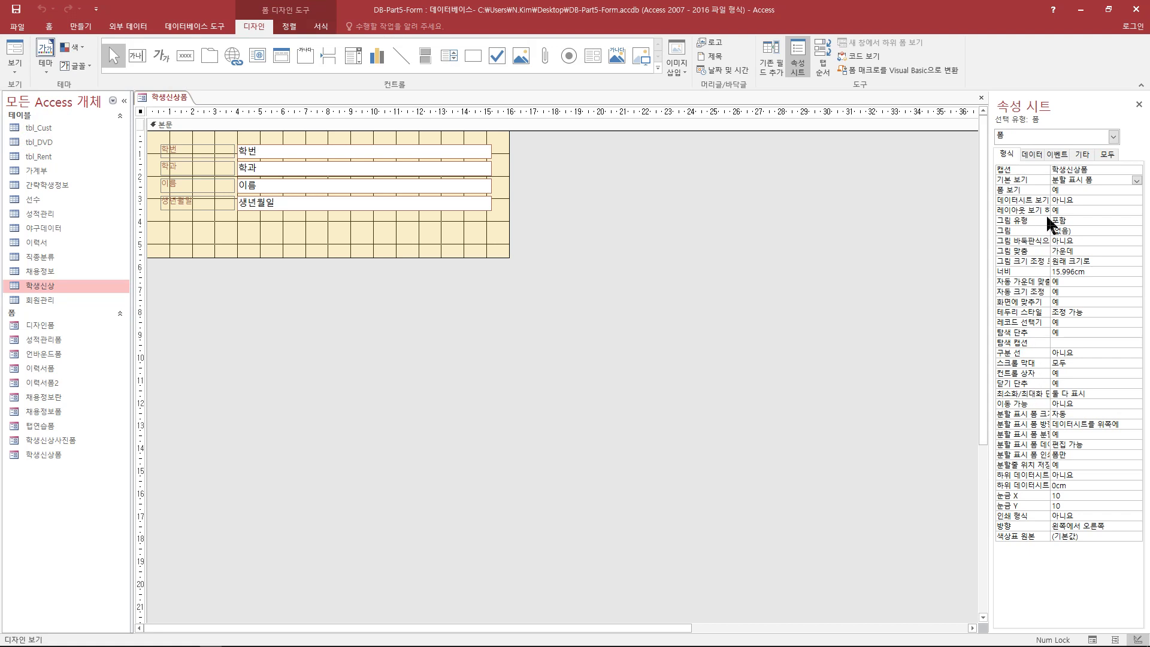
pyautogui.moveTo(1049, 219); pyautogui.dragTo(1065, 219)
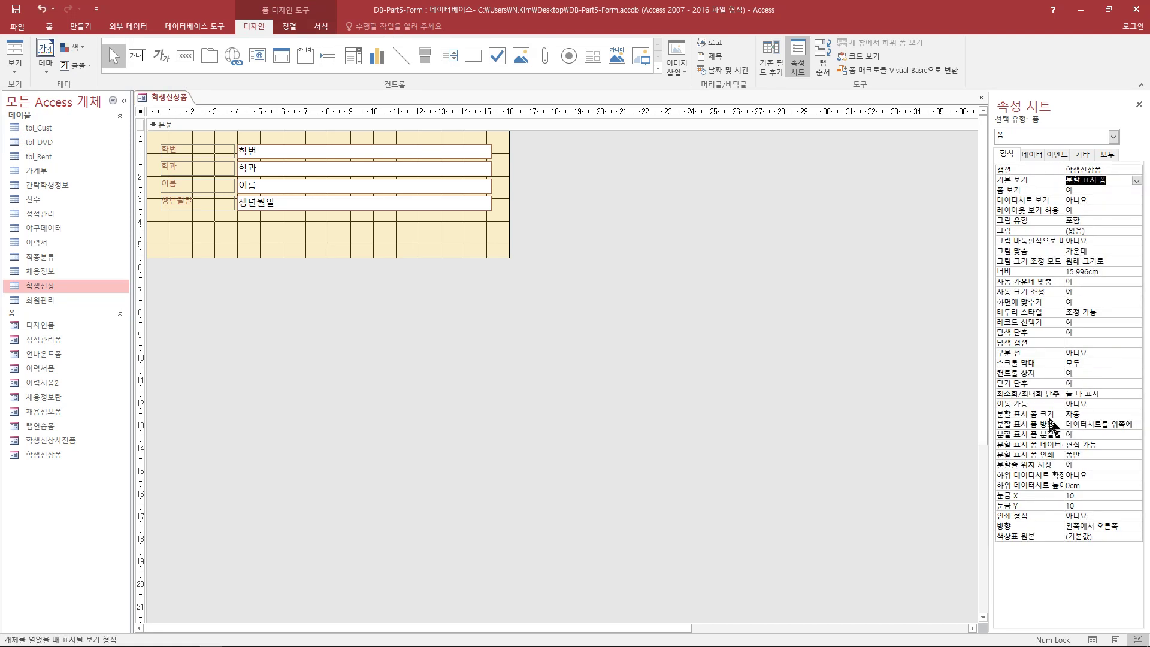
pyautogui.click(1120, 424)
pyautogui.click(1137, 424)
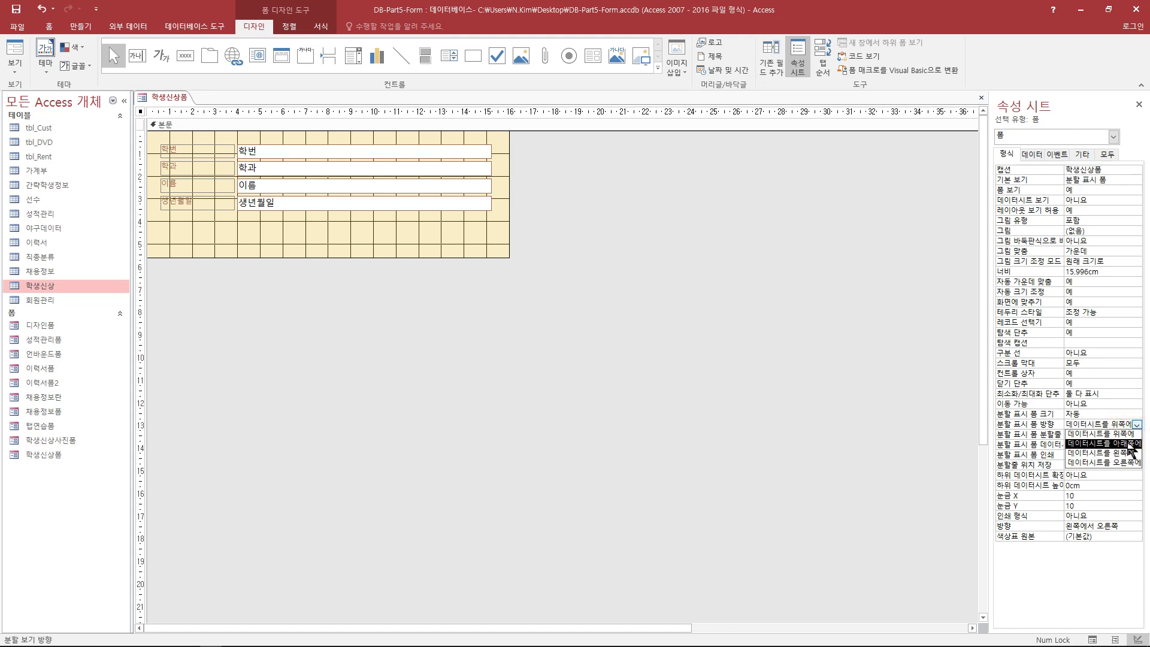
pyautogui.click(1125, 444)
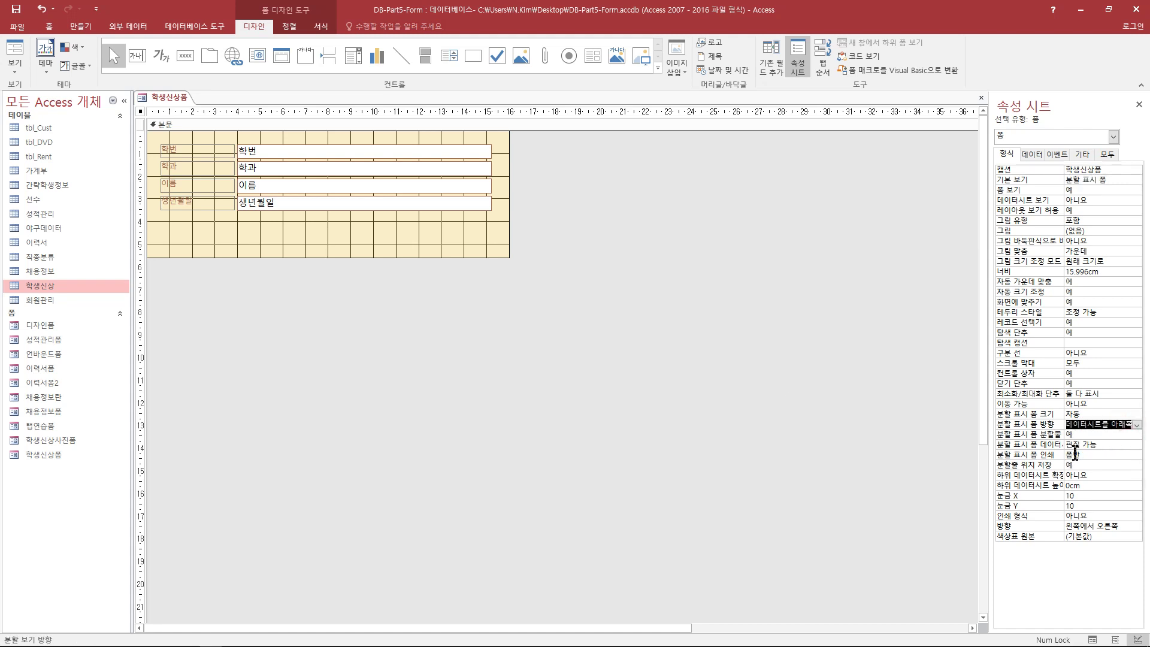
# Display the form in Form view and move the divider up to enlarge the datasheet below the form
pyautogui.click(547, 354)
pyautogui.click(15, 53)
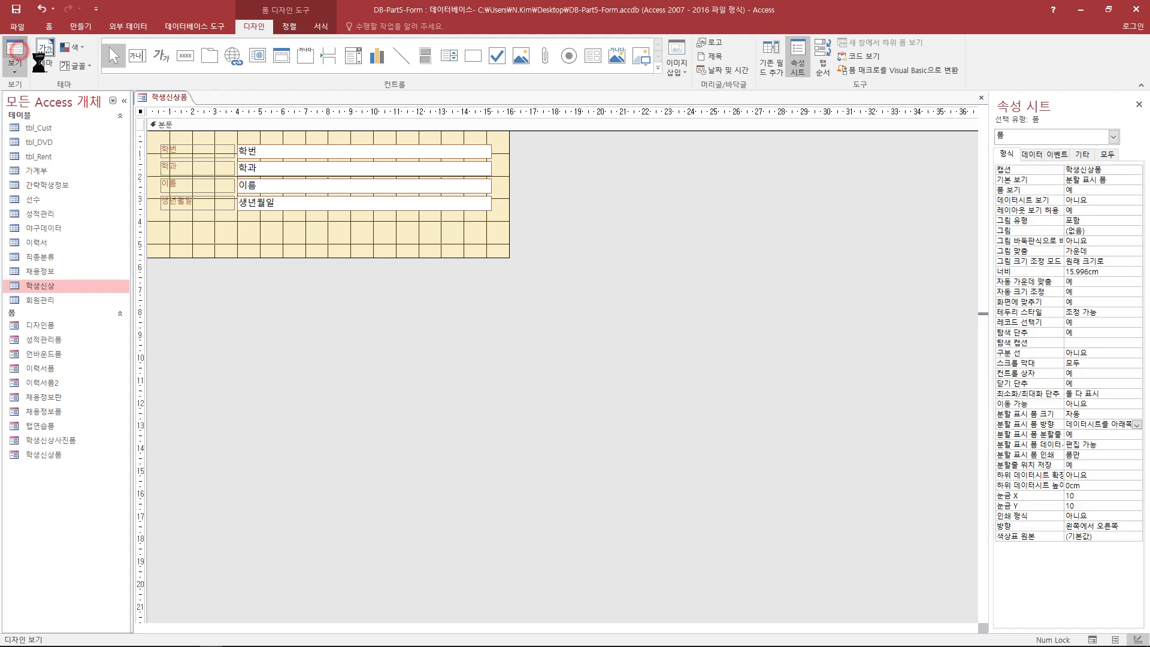
pyautogui.moveTo(506, 419); pyautogui.dragTo(511, 290)
# Advance record by record to the sixth one, then select a 반도체공학 student's row directly in the datasheet
pyautogui.click(218, 626)
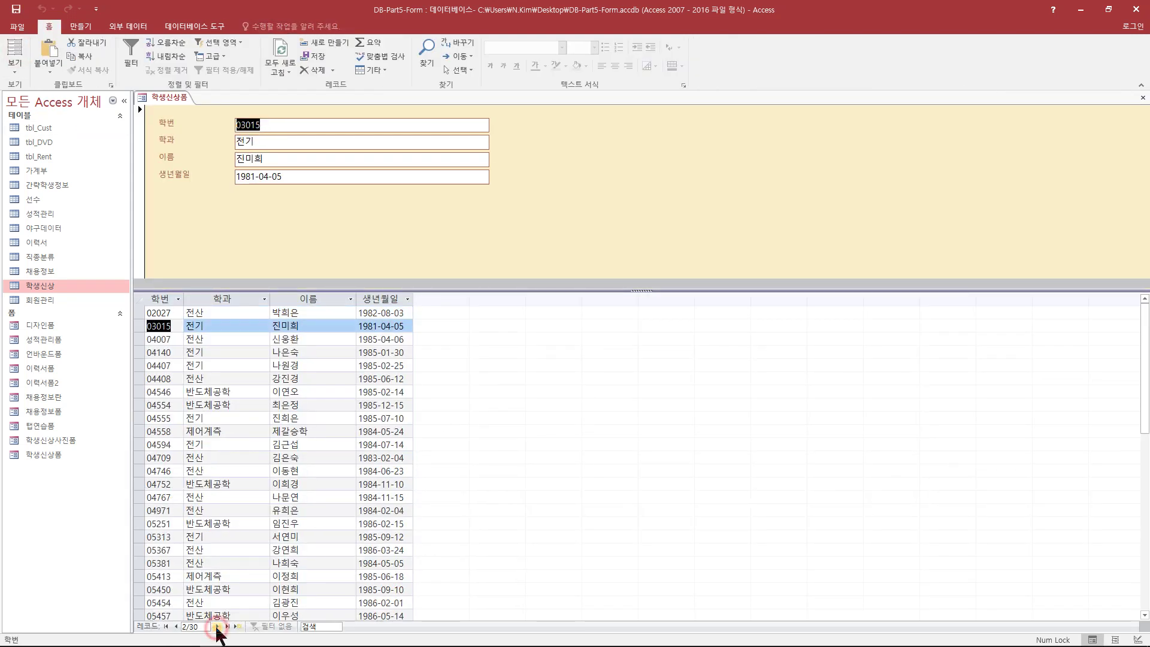
pyautogui.click(218, 626)
pyautogui.click(217, 626)
pyautogui.click(218, 627)
pyautogui.click(218, 627)
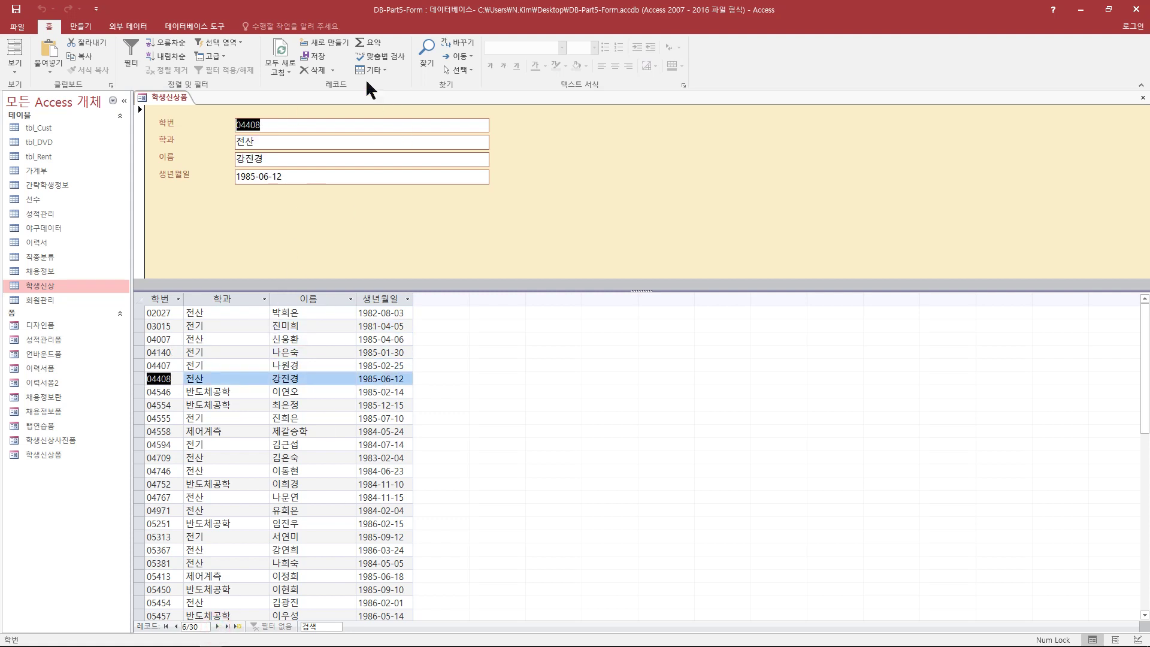
pyautogui.click(239, 486)
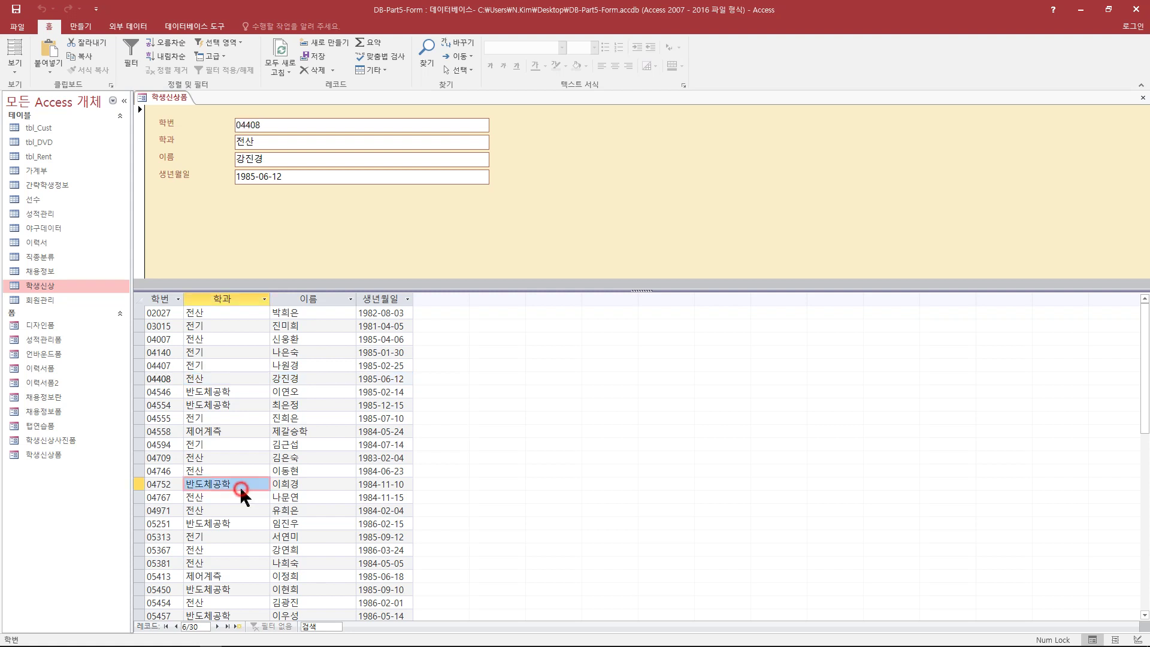
pyautogui.click(167, 485)
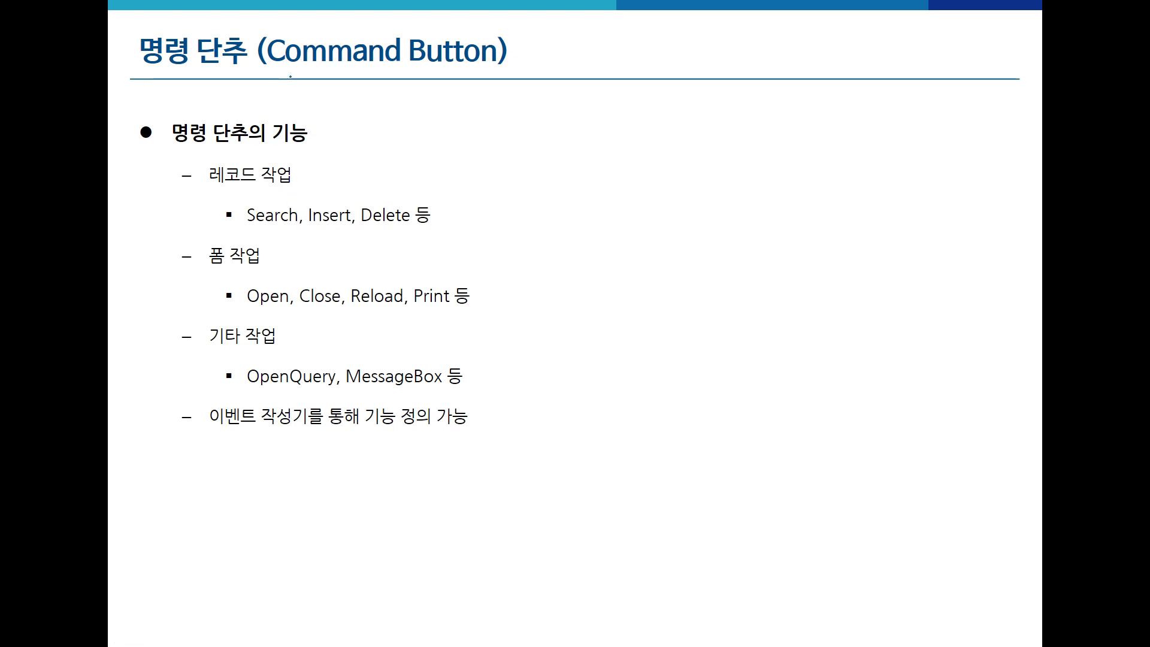
pyautogui.moveTo(267, 74); pyautogui.dragTo(501, 62)
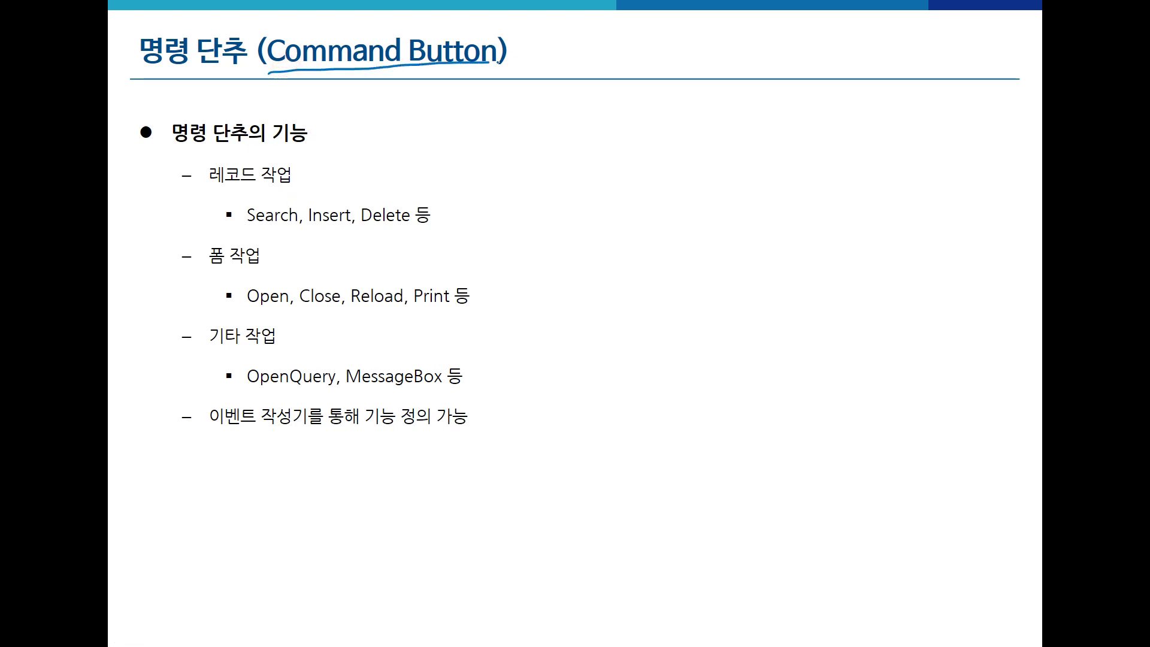
pyautogui.moveTo(172, 77)
pyautogui.mouseDown()
pyautogui.moveTo(180, 109)
pyautogui.moveTo(198, 53)
pyautogui.mouseUp()
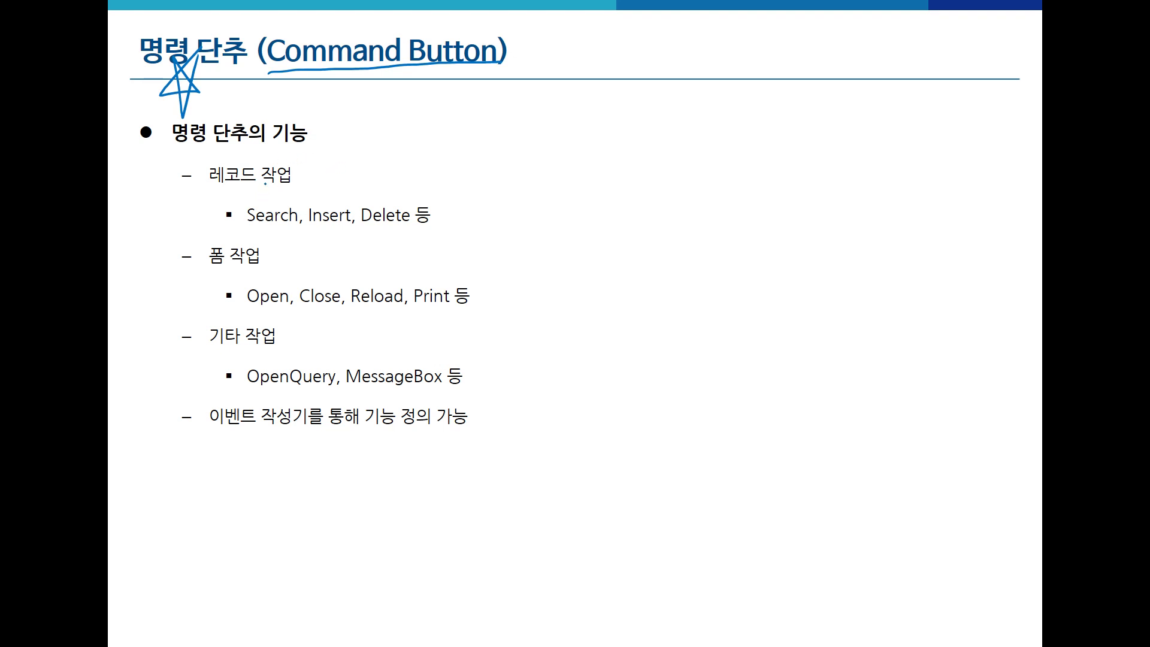
pyautogui.moveTo(258, 170)
pyautogui.mouseDown()
pyautogui.moveTo(161, 170)
pyautogui.moveTo(251, 159)
pyautogui.mouseUp()
pyautogui.moveTo(395, 129)
pyautogui.mouseDown()
pyautogui.moveTo(373, 165)
pyautogui.moveTo(411, 141)
pyautogui.moveTo(434, 157)
pyautogui.moveTo(377, 185)
pyautogui.moveTo(398, 189)
pyautogui.mouseUp()
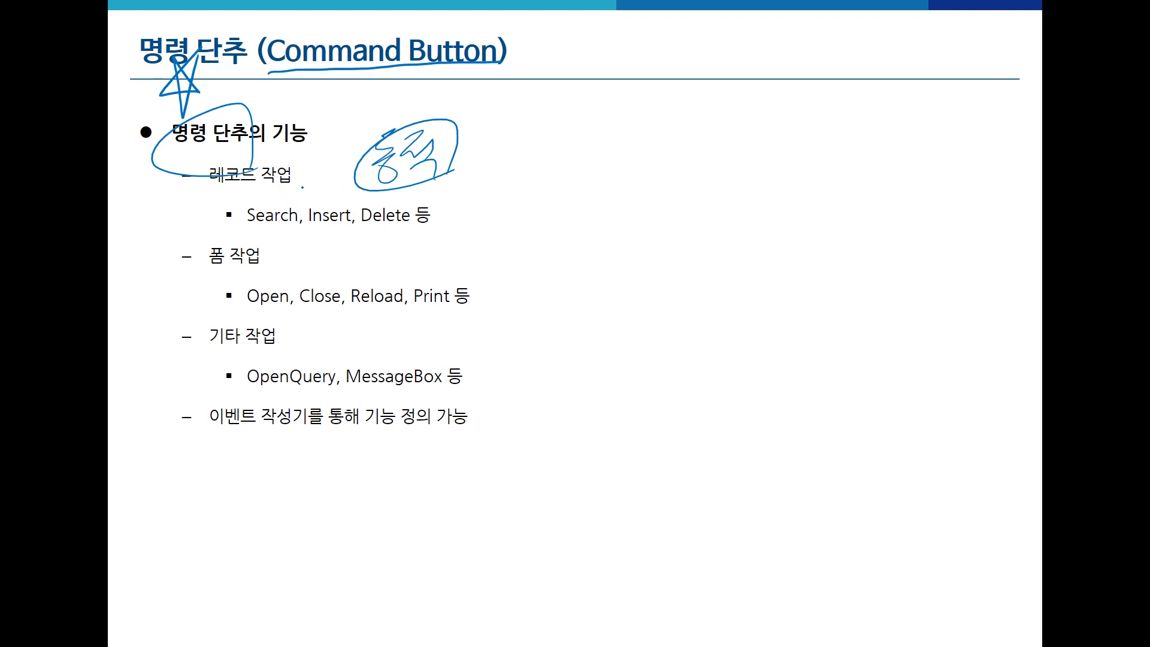
pyautogui.moveTo(303, 188)
pyautogui.mouseDown()
pyautogui.moveTo(310, 193)
pyautogui.moveTo(199, 198)
pyautogui.moveTo(267, 152)
pyautogui.moveTo(301, 175)
pyautogui.mouseUp()
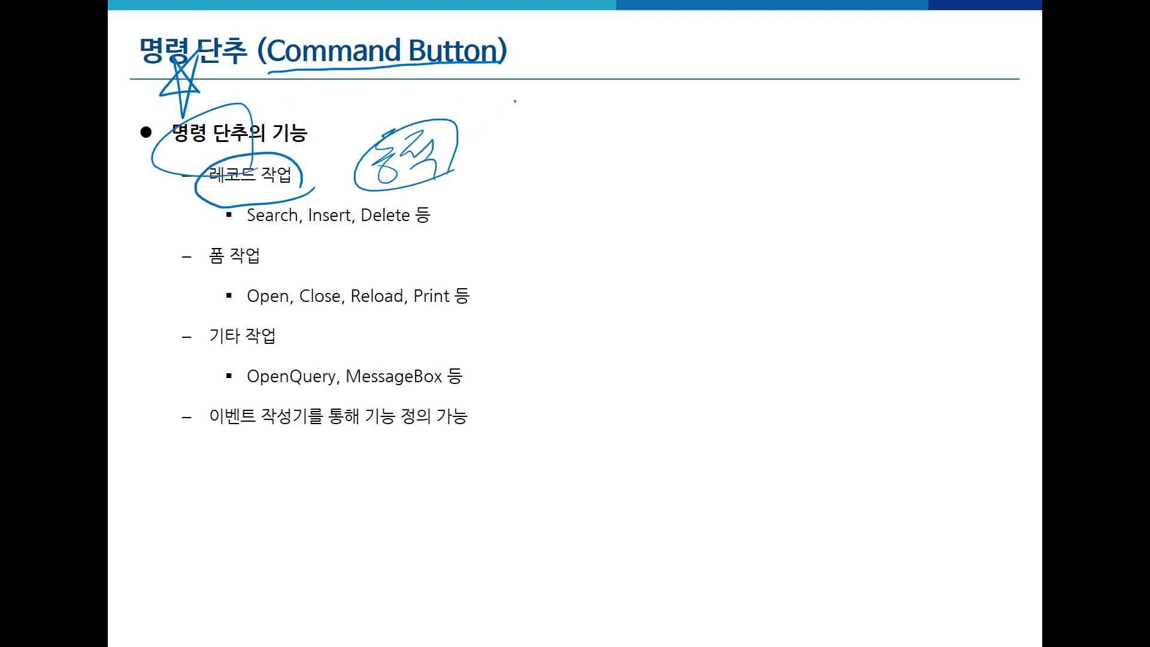
pyautogui.moveTo(515, 102)
pyautogui.mouseDown()
pyautogui.moveTo(519, 225)
pyautogui.moveTo(570, 90)
pyautogui.moveTo(665, 218)
pyautogui.mouseUp()
pyautogui.moveTo(526, 226); pyautogui.dragTo(649, 214)
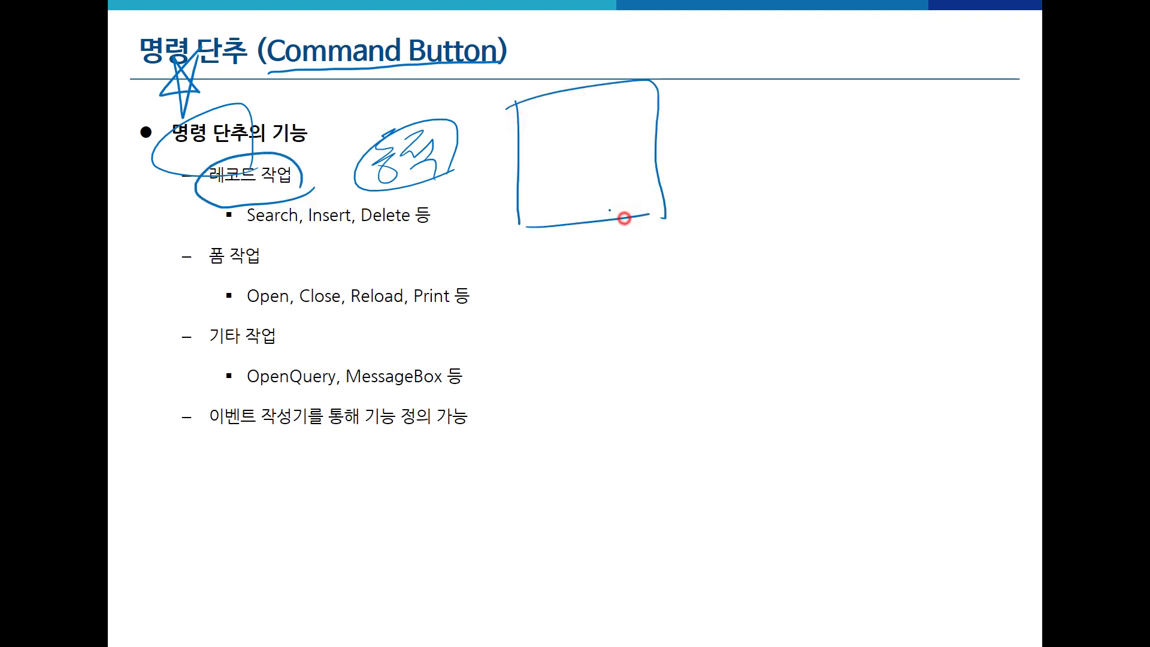
pyautogui.moveTo(542, 209)
pyautogui.mouseDown()
pyautogui.moveTo(581, 190)
pyautogui.moveTo(579, 210)
pyautogui.mouseUp()
pyautogui.moveTo(542, 213)
pyautogui.mouseDown()
pyautogui.moveTo(580, 209)
pyautogui.moveTo(559, 203)
pyautogui.moveTo(573, 199)
pyautogui.moveTo(555, 206)
pyautogui.moveTo(588, 207)
pyautogui.mouseUp()
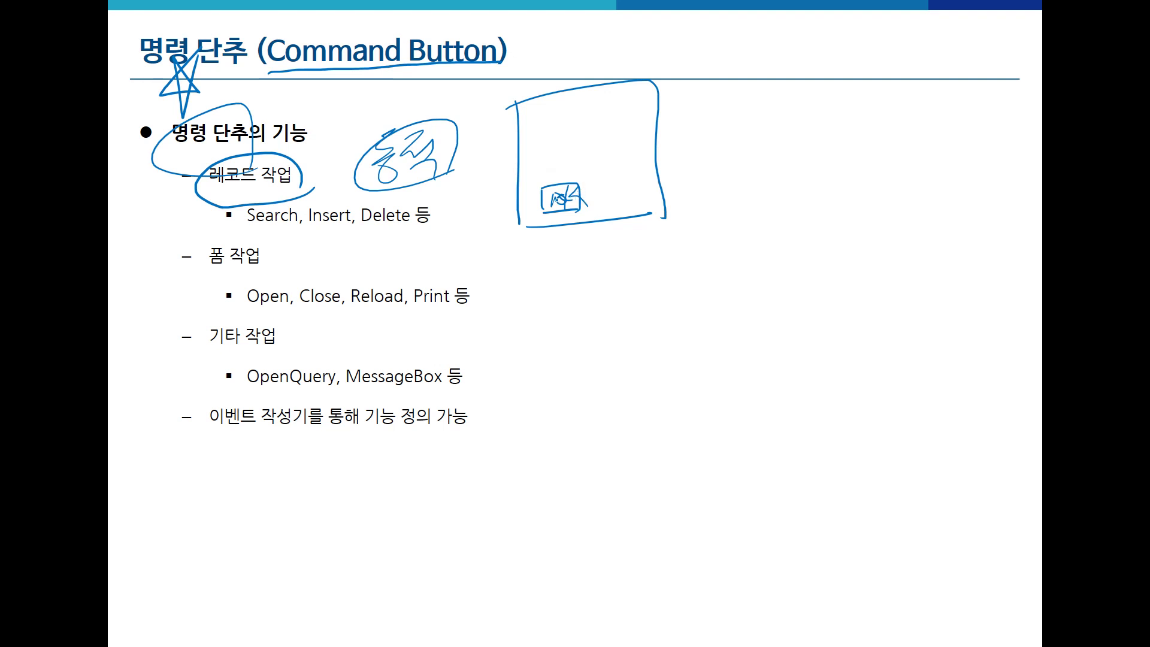
pyautogui.press('e')
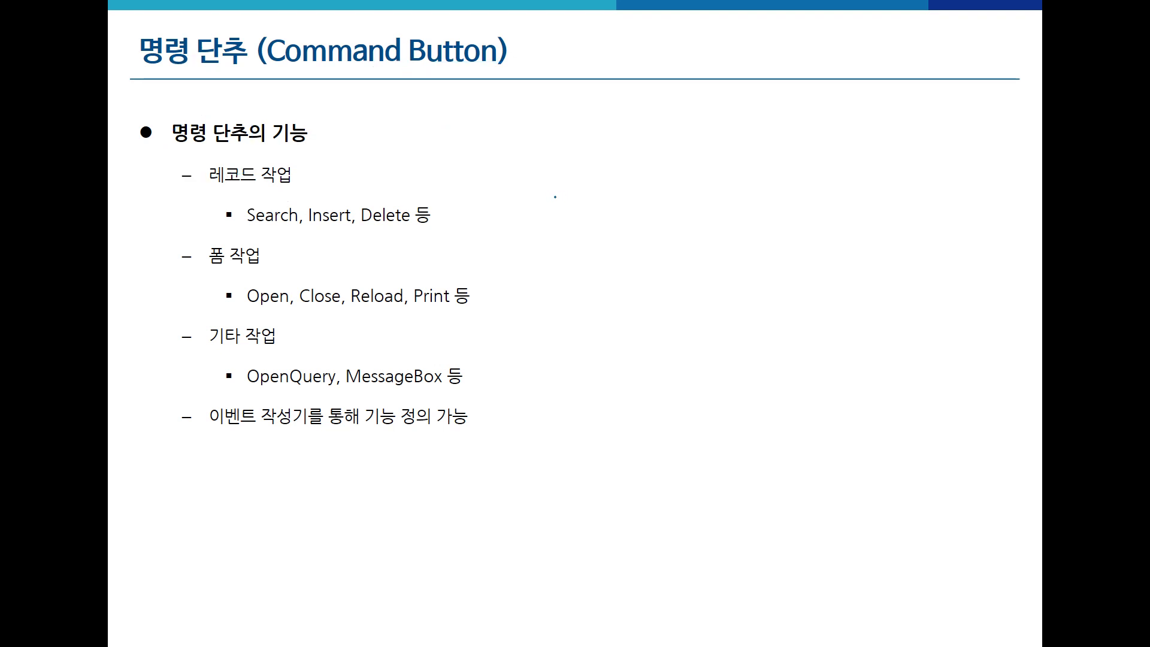
pyautogui.moveTo(286, 228)
pyautogui.mouseDown()
pyautogui.moveTo(277, 235)
pyautogui.moveTo(241, 207)
pyautogui.moveTo(303, 205)
pyautogui.moveTo(296, 228)
pyautogui.moveTo(358, 195)
pyautogui.moveTo(349, 229)
pyautogui.moveTo(414, 227)
pyautogui.mouseUp()
pyautogui.moveTo(234, 238); pyautogui.dragTo(459, 224)
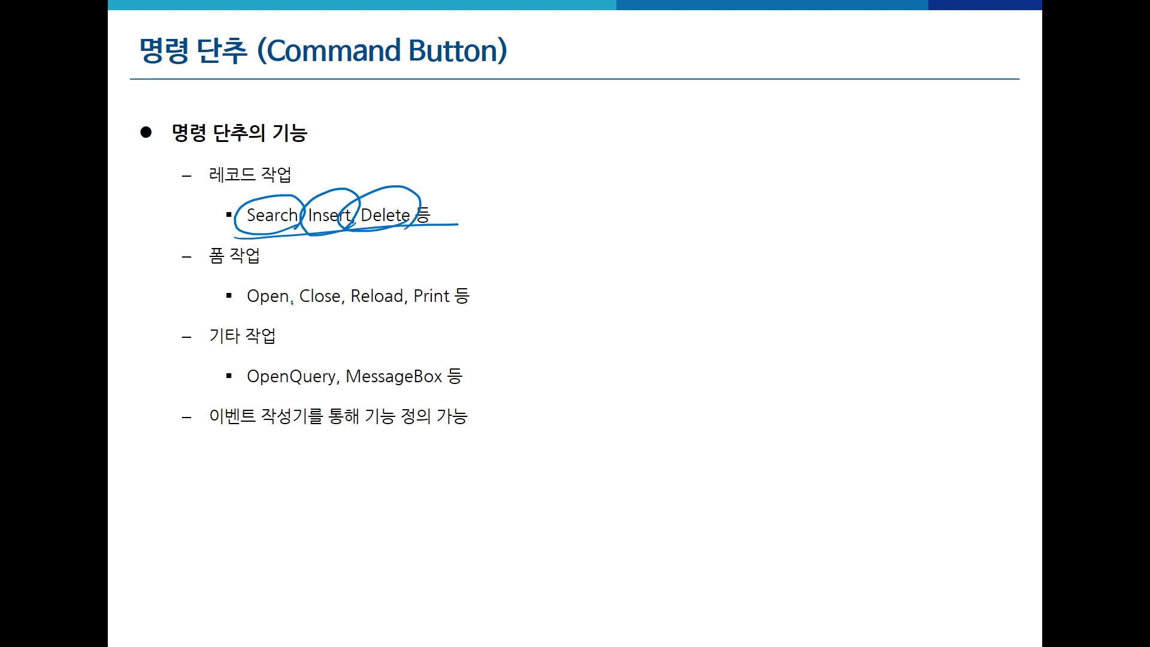
pyautogui.moveTo(292, 303)
pyautogui.mouseDown()
pyautogui.moveTo(254, 318)
pyautogui.moveTo(283, 281)
pyautogui.moveTo(292, 308)
pyautogui.moveTo(367, 321)
pyautogui.moveTo(401, 275)
pyautogui.moveTo(409, 311)
pyautogui.moveTo(431, 313)
pyautogui.moveTo(461, 280)
pyautogui.mouseUp()
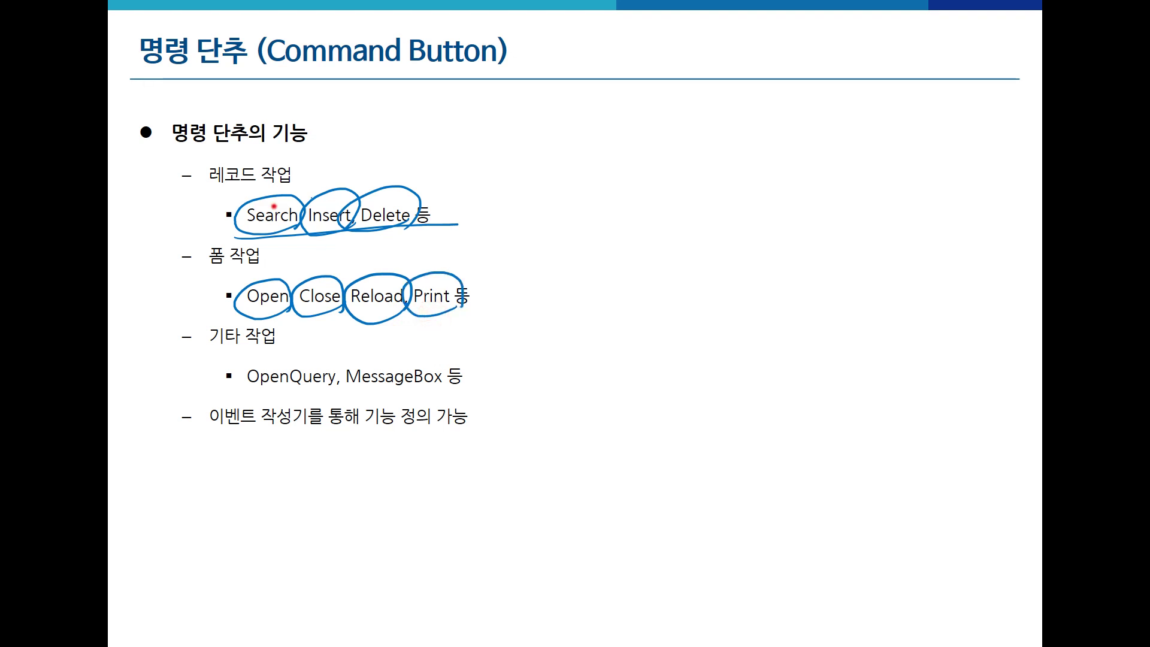
pyautogui.moveTo(312, 197)
pyautogui.mouseDown()
pyautogui.moveTo(183, 194)
pyautogui.moveTo(293, 146)
pyautogui.moveTo(298, 192)
pyautogui.mouseUp()
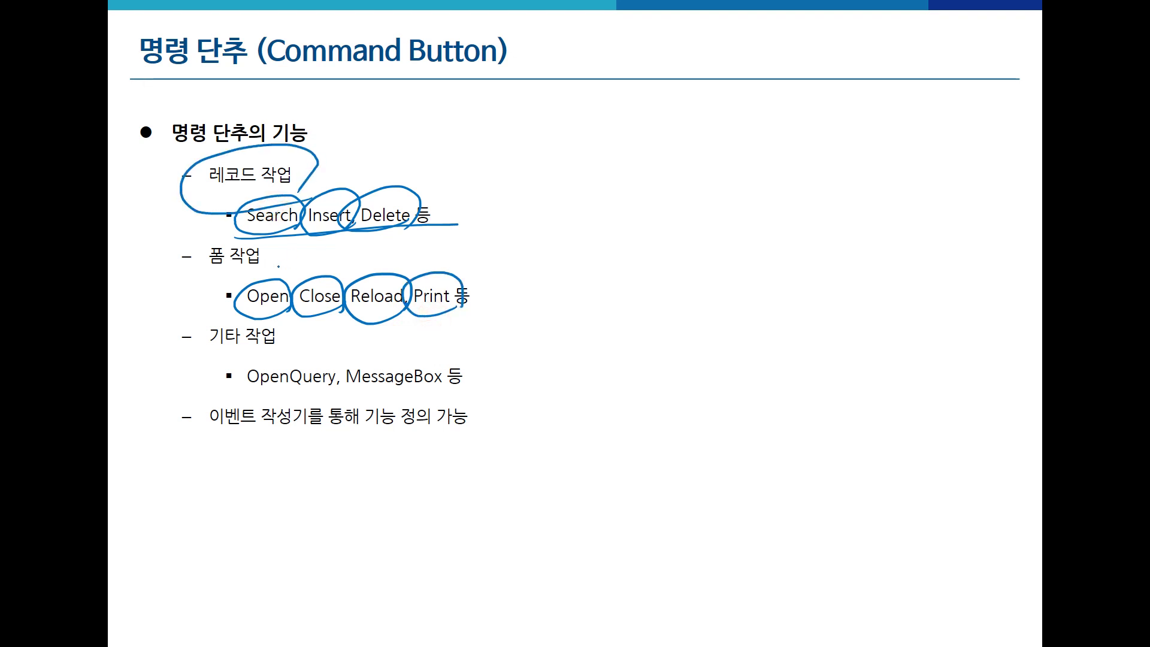
pyautogui.moveTo(289, 272)
pyautogui.mouseDown()
pyautogui.moveTo(268, 291)
pyautogui.moveTo(190, 265)
pyautogui.moveTo(274, 235)
pyautogui.moveTo(273, 282)
pyautogui.mouseUp()
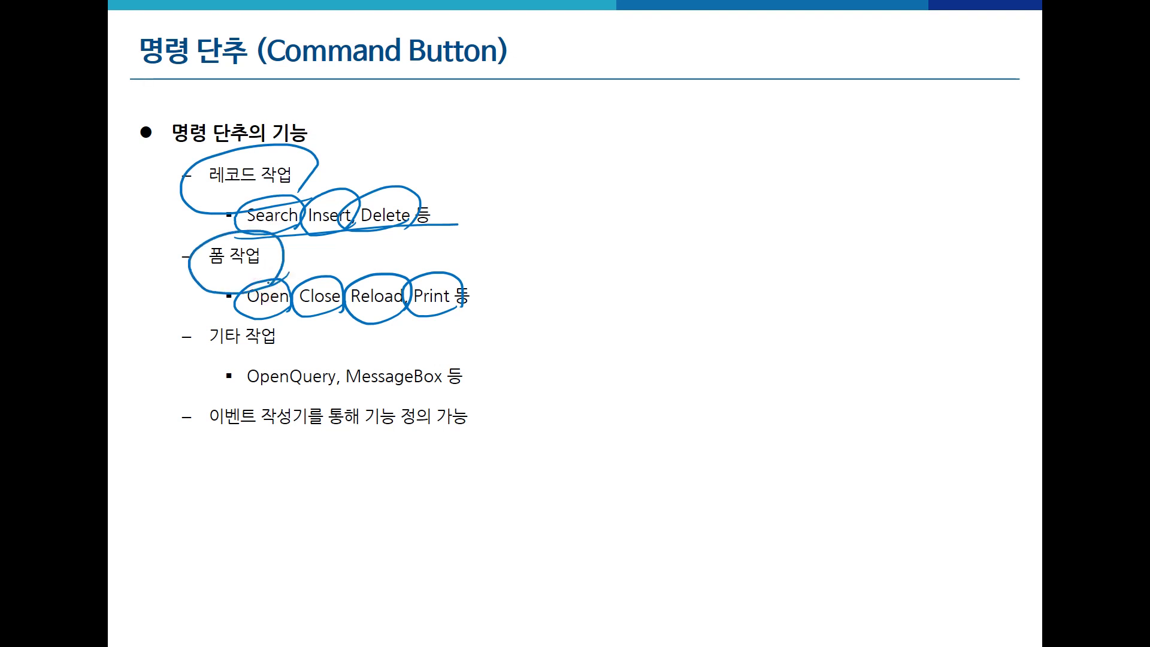
pyautogui.moveTo(291, 360)
pyautogui.mouseDown()
pyautogui.moveTo(224, 375)
pyautogui.moveTo(300, 353)
pyautogui.mouseUp()
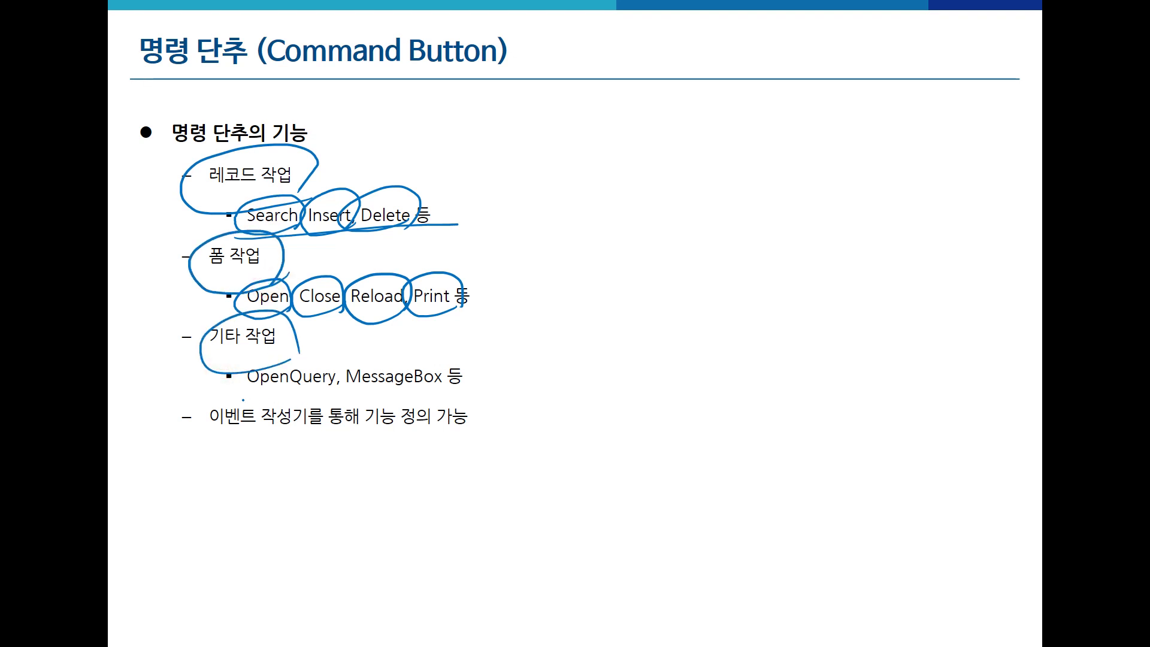
pyautogui.moveTo(244, 400); pyautogui.dragTo(336, 392)
pyautogui.moveTo(334, 384)
pyautogui.mouseDown()
pyautogui.moveTo(308, 397)
pyautogui.moveTo(296, 343)
pyautogui.moveTo(324, 378)
pyautogui.mouseUp()
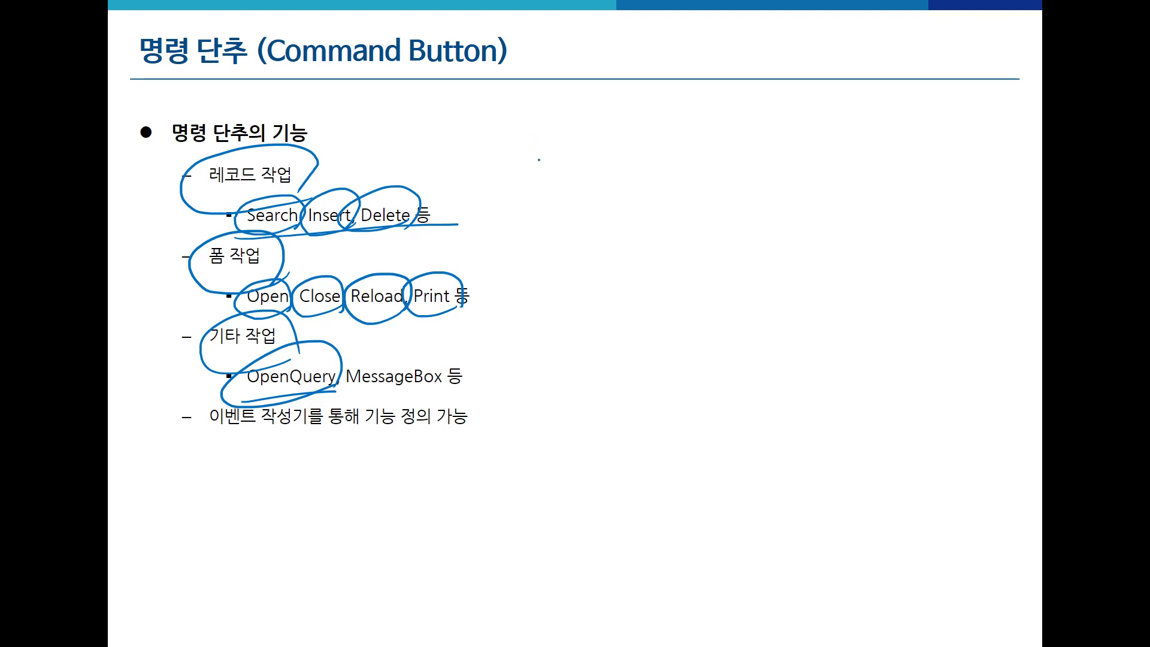
pyautogui.moveTo(521, 147)
pyautogui.mouseDown()
pyautogui.moveTo(526, 178)
pyautogui.moveTo(593, 167)
pyautogui.moveTo(619, 148)
pyautogui.moveTo(615, 162)
pyautogui.mouseUp()
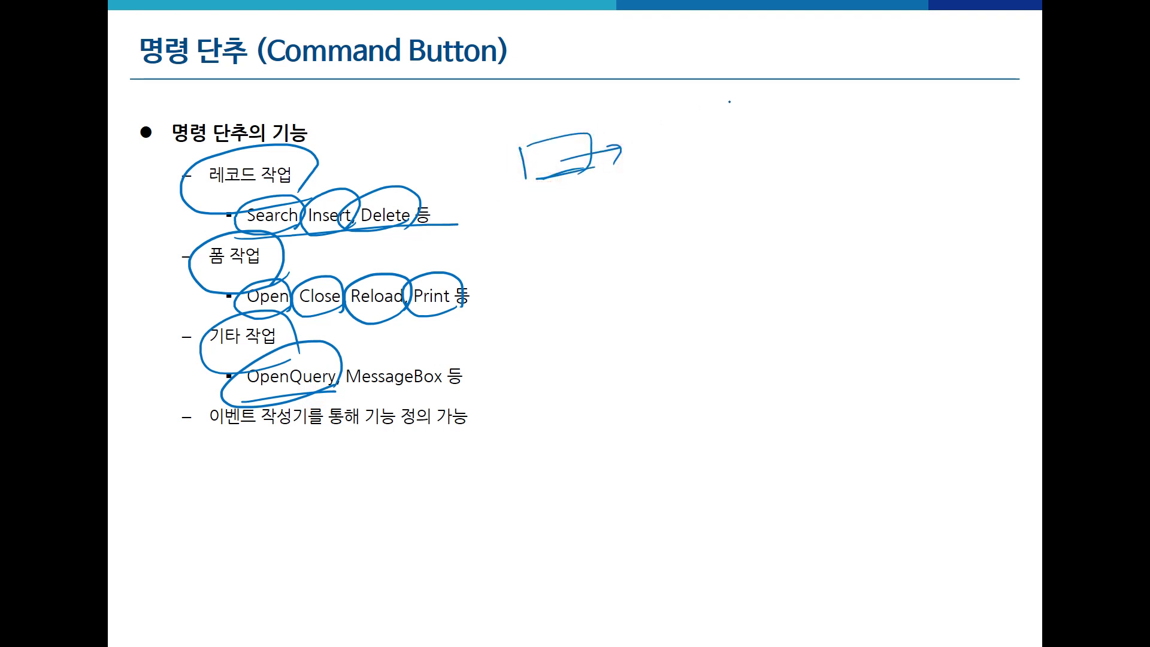
pyautogui.moveTo(700, 105); pyautogui.dragTo(771, 109)
pyautogui.moveTo(329, 387)
pyautogui.mouseDown()
pyautogui.moveTo(272, 404)
pyautogui.moveTo(230, 374)
pyautogui.moveTo(324, 346)
pyautogui.moveTo(341, 387)
pyautogui.mouseUp()
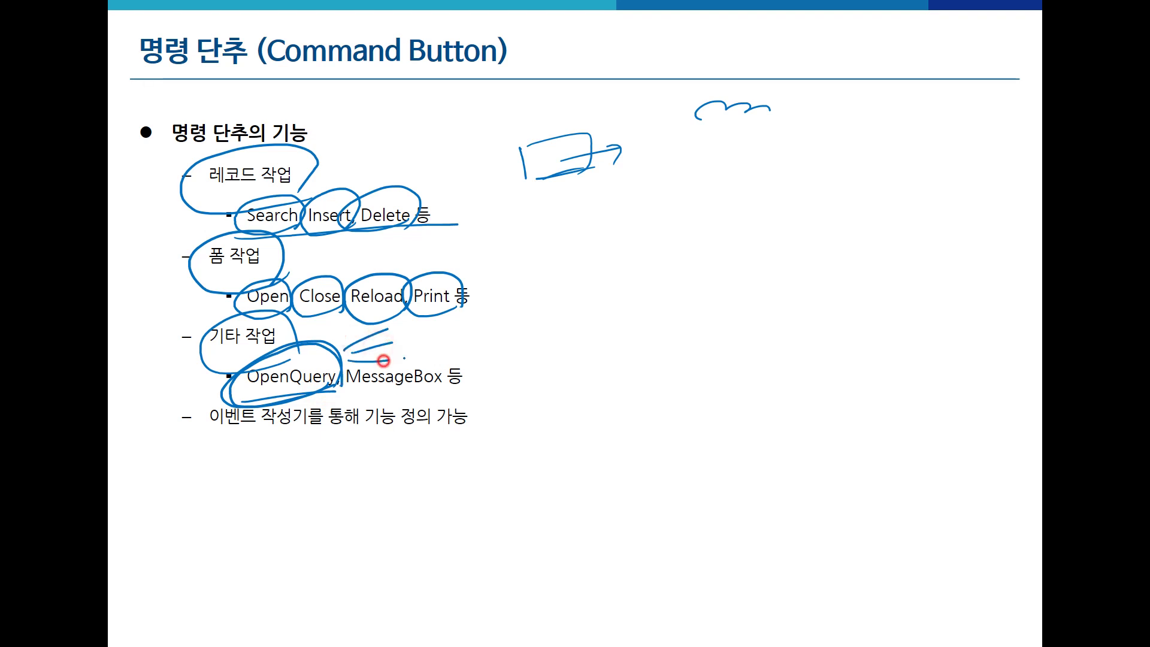
pyautogui.moveTo(388, 329); pyautogui.dragTo(345, 350)
pyautogui.moveTo(392, 342); pyautogui.dragTo(351, 354)
pyautogui.moveTo(352, 361)
pyautogui.mouseDown()
pyautogui.moveTo(408, 358)
pyautogui.moveTo(377, 330)
pyautogui.moveTo(433, 360)
pyautogui.mouseUp()
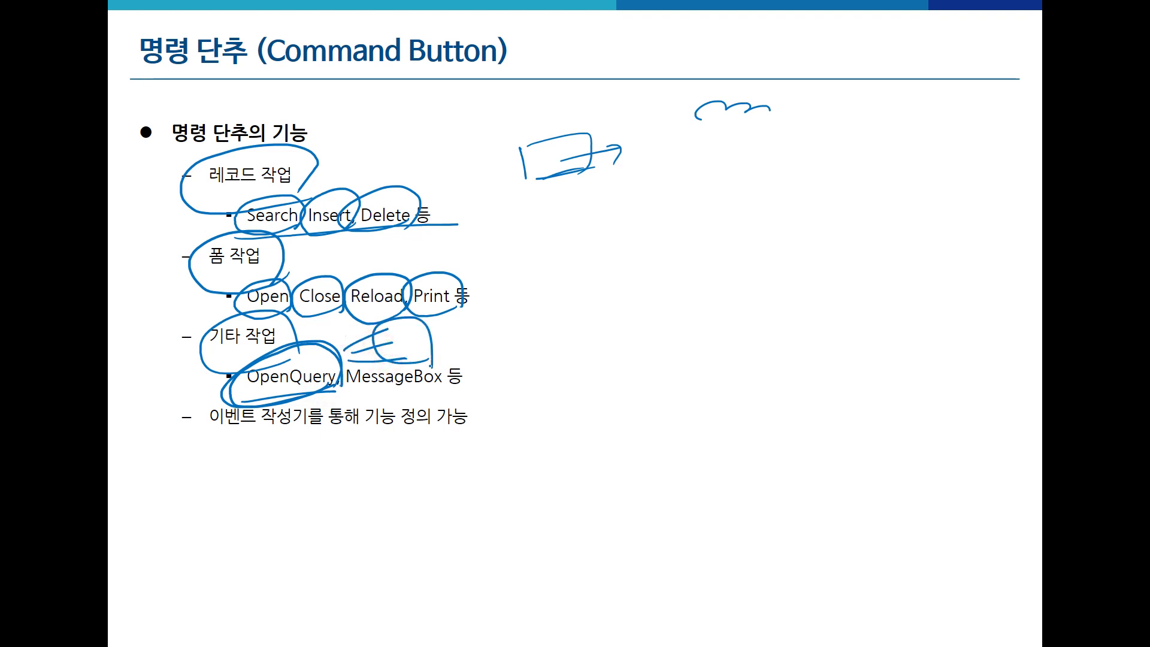
pyautogui.moveTo(345, 400); pyautogui.dragTo(439, 394)
pyautogui.moveTo(545, 275)
pyautogui.mouseDown()
pyautogui.moveTo(543, 305)
pyautogui.moveTo(591, 298)
pyautogui.mouseUp()
pyautogui.moveTo(549, 303); pyautogui.dragTo(607, 289)
pyautogui.click(642, 251)
pyautogui.moveTo(635, 238)
pyautogui.mouseDown()
pyautogui.moveTo(629, 310)
pyautogui.moveTo(758, 299)
pyautogui.moveTo(761, 313)
pyautogui.mouseUp()
pyautogui.moveTo(635, 329); pyautogui.dragTo(705, 307)
pyautogui.moveTo(643, 248); pyautogui.dragTo(726, 230)
pyautogui.moveTo(644, 271)
pyautogui.mouseDown()
pyautogui.moveTo(730, 258)
pyautogui.moveTo(732, 274)
pyautogui.mouseUp()
pyautogui.click(666, 294)
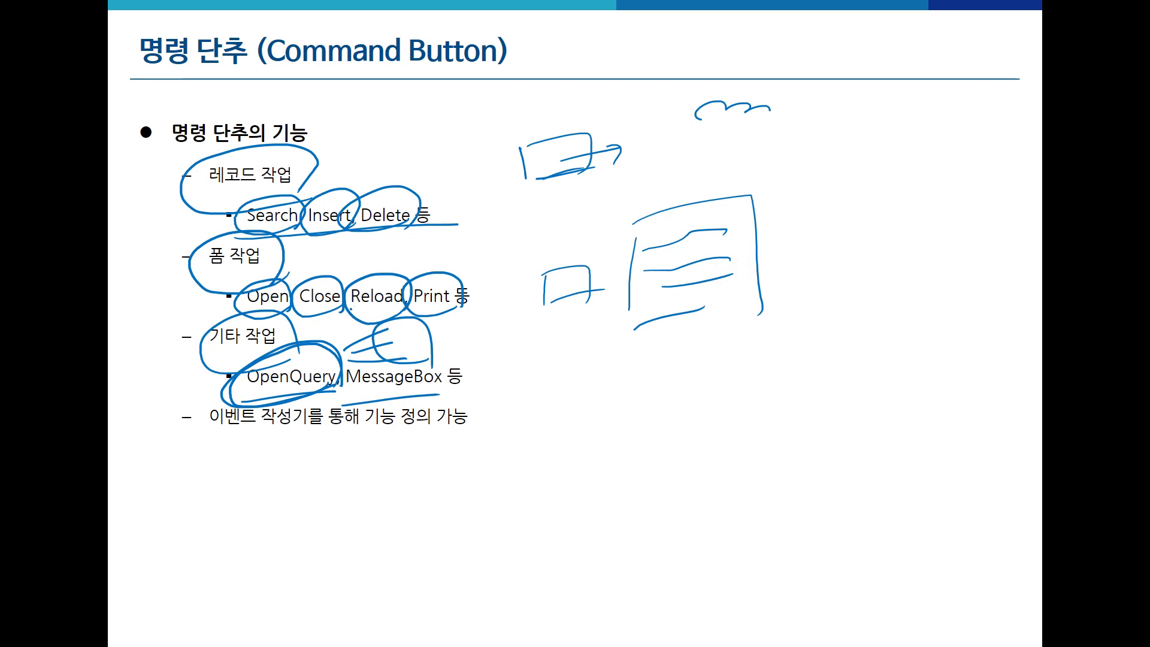
pyautogui.moveTo(165, 155)
pyautogui.mouseDown()
pyautogui.moveTo(157, 202)
pyautogui.moveTo(181, 444)
pyautogui.mouseUp()
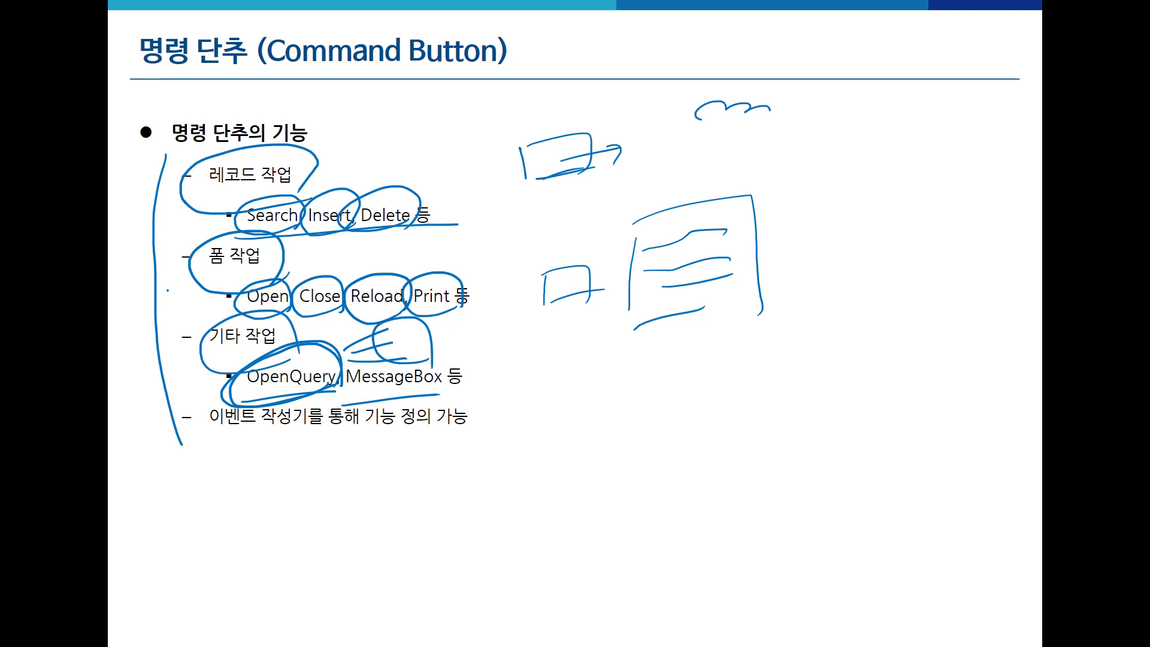
pyautogui.press('e')
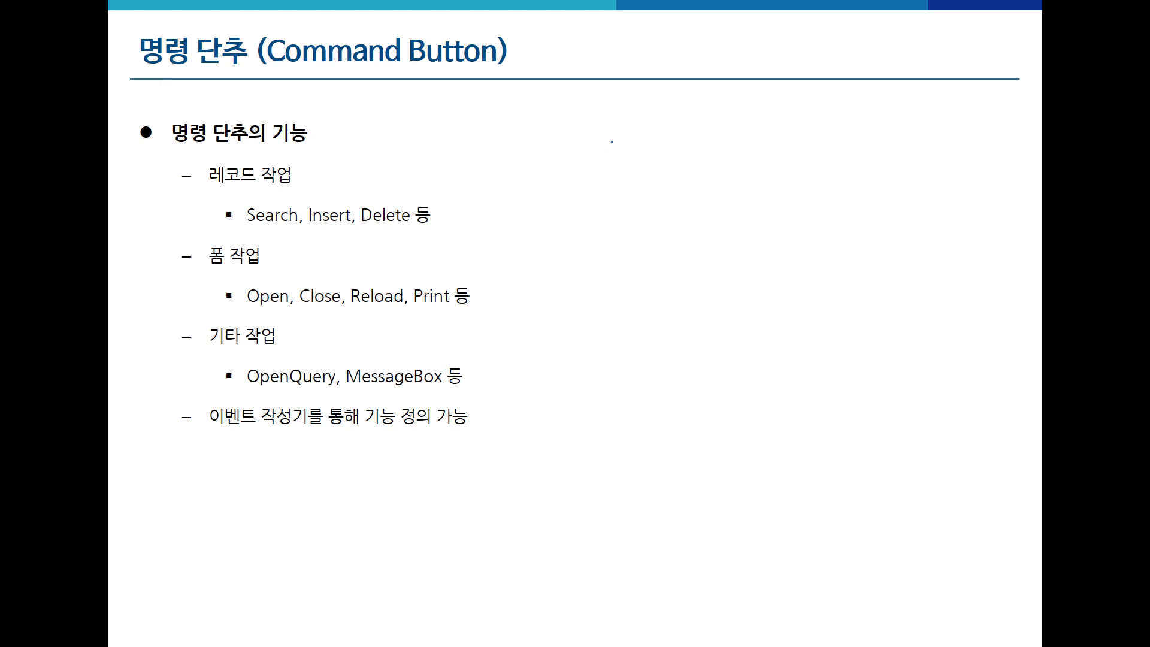
pyautogui.moveTo(602, 135); pyautogui.dragTo(597, 364)
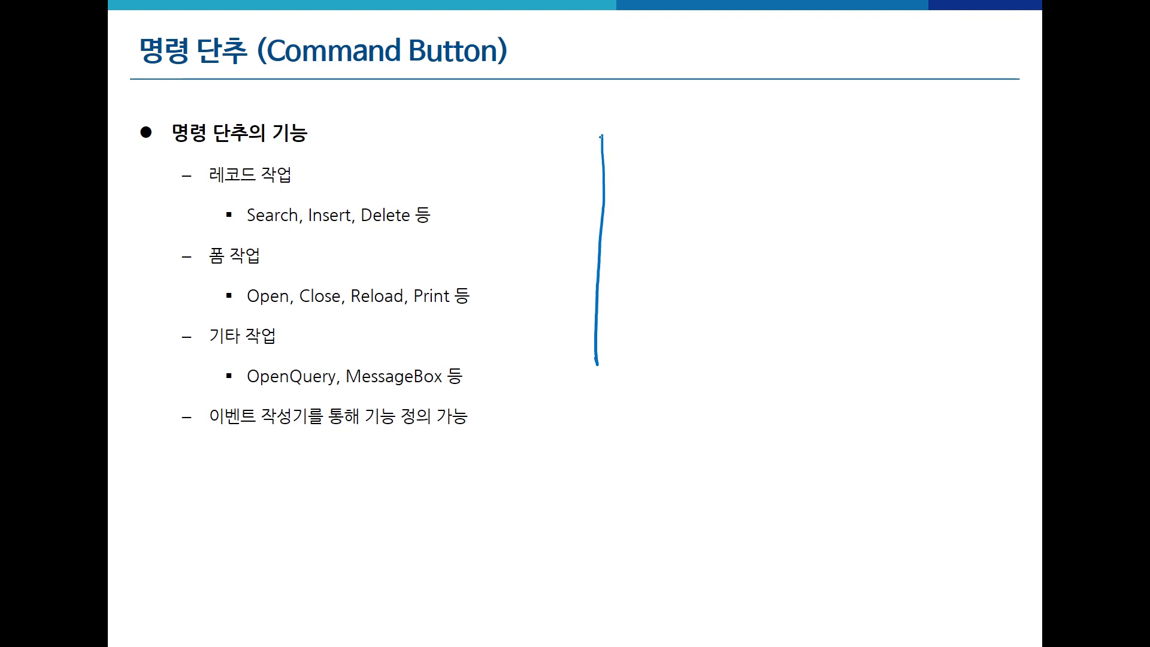
pyautogui.moveTo(601, 137)
pyautogui.mouseDown()
pyautogui.moveTo(838, 121)
pyautogui.moveTo(850, 183)
pyautogui.moveTo(825, 354)
pyautogui.mouseUp()
pyautogui.moveTo(599, 364); pyautogui.dragTo(845, 358)
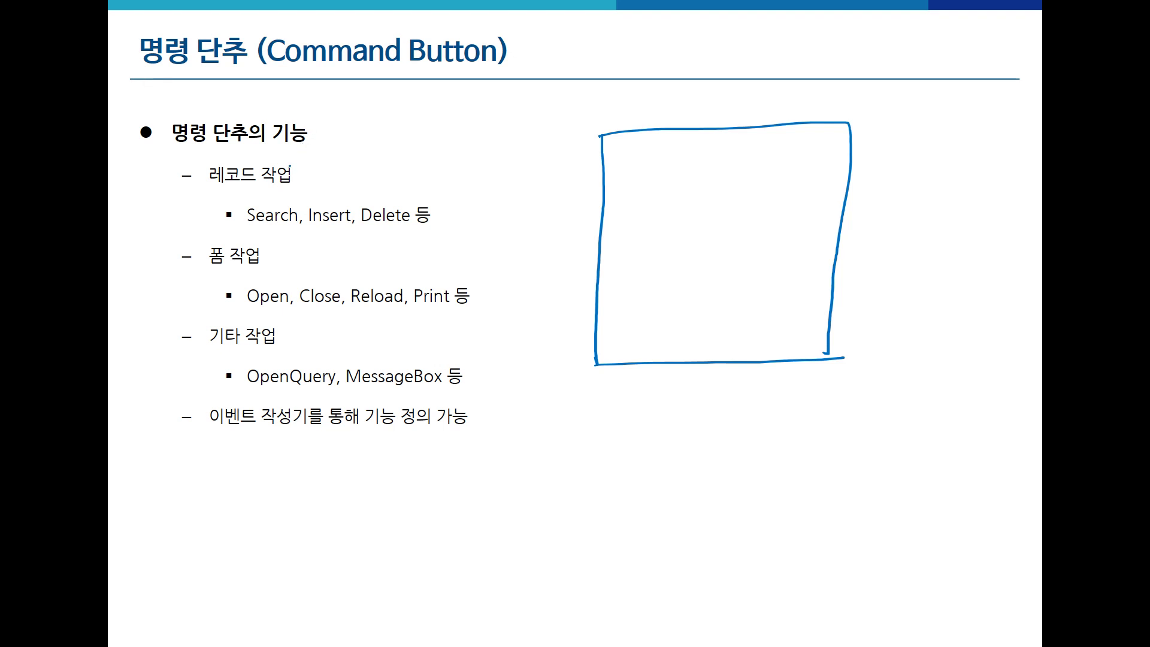
pyautogui.press('Escape')
pyautogui.hotkey('ctrl', 'p')
pyautogui.moveTo(369, 166)
pyautogui.mouseDown()
pyautogui.moveTo(377, 125)
pyautogui.moveTo(384, 159)
pyautogui.moveTo(387, 145)
pyautogui.mouseUp()
pyautogui.moveTo(402, 151); pyautogui.dragTo(397, 158)
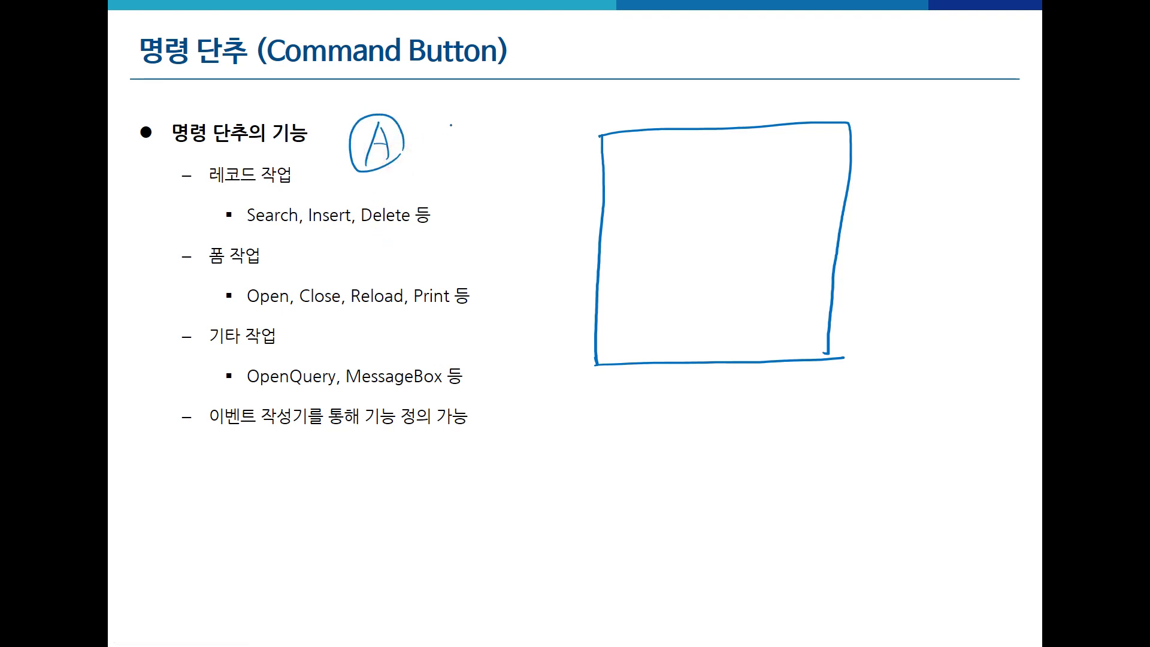
pyautogui.moveTo(443, 118); pyautogui.dragTo(443, 155)
pyautogui.moveTo(443, 119); pyautogui.dragTo(459, 111)
pyautogui.moveTo(442, 136)
pyautogui.mouseDown()
pyautogui.moveTo(458, 133)
pyautogui.moveTo(422, 157)
pyautogui.moveTo(445, 163)
pyautogui.mouseUp()
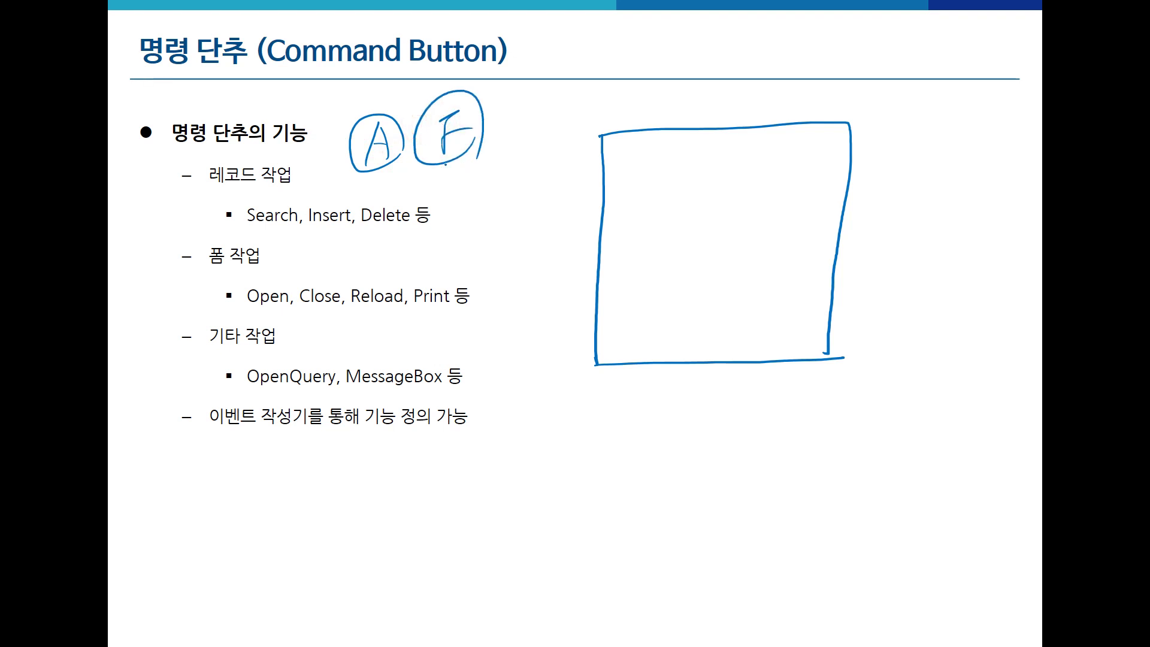
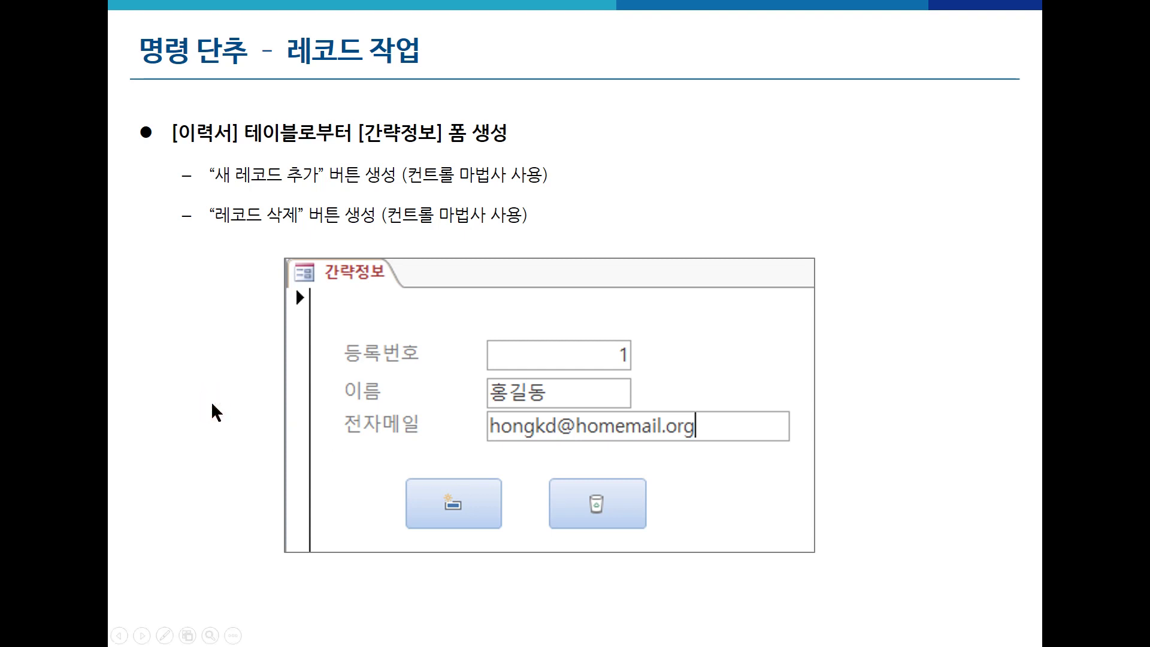
# Switch to Access and close the 학생신상폼 form without saving its design changes
pyautogui.hotkey('ctrl', 'l')
pyautogui.hotkey('alt', 'Tab')
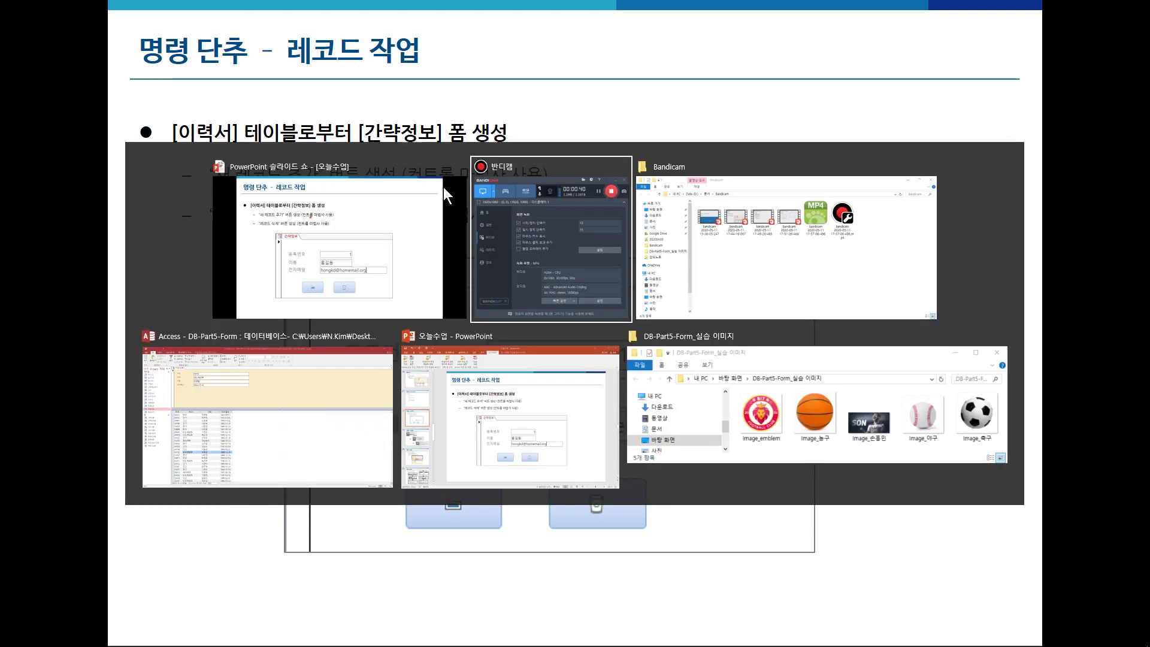
pyautogui.hotkey('alt', 'Tab')
pyautogui.hotkey('alt', 'Tab')
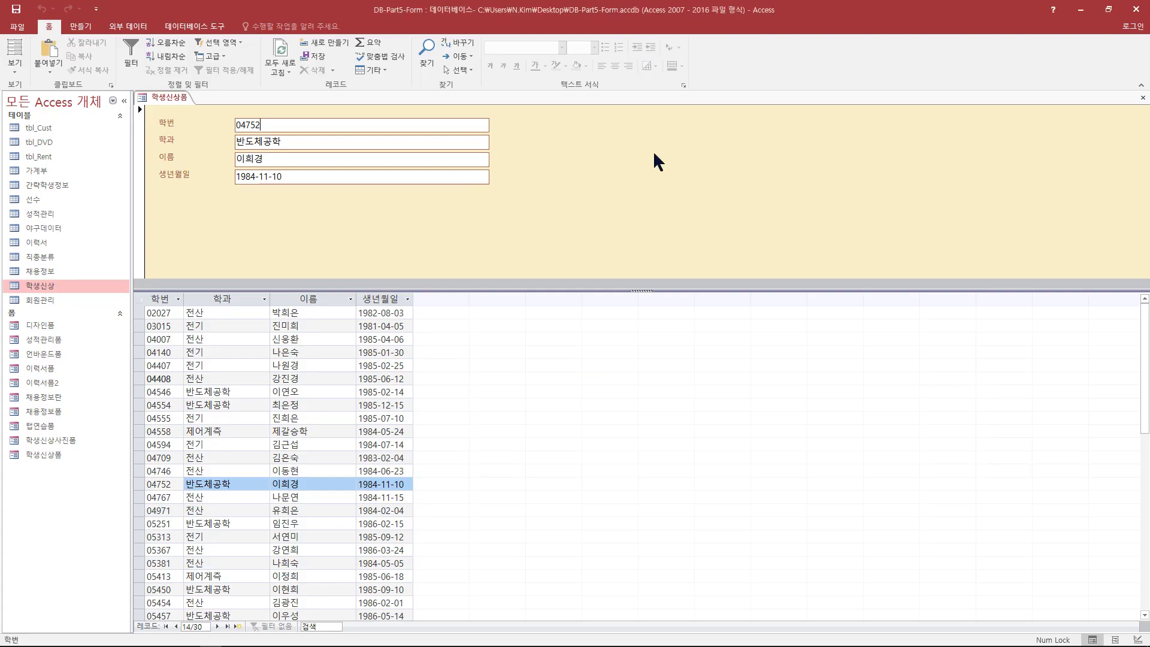
pyautogui.click(1143, 98)
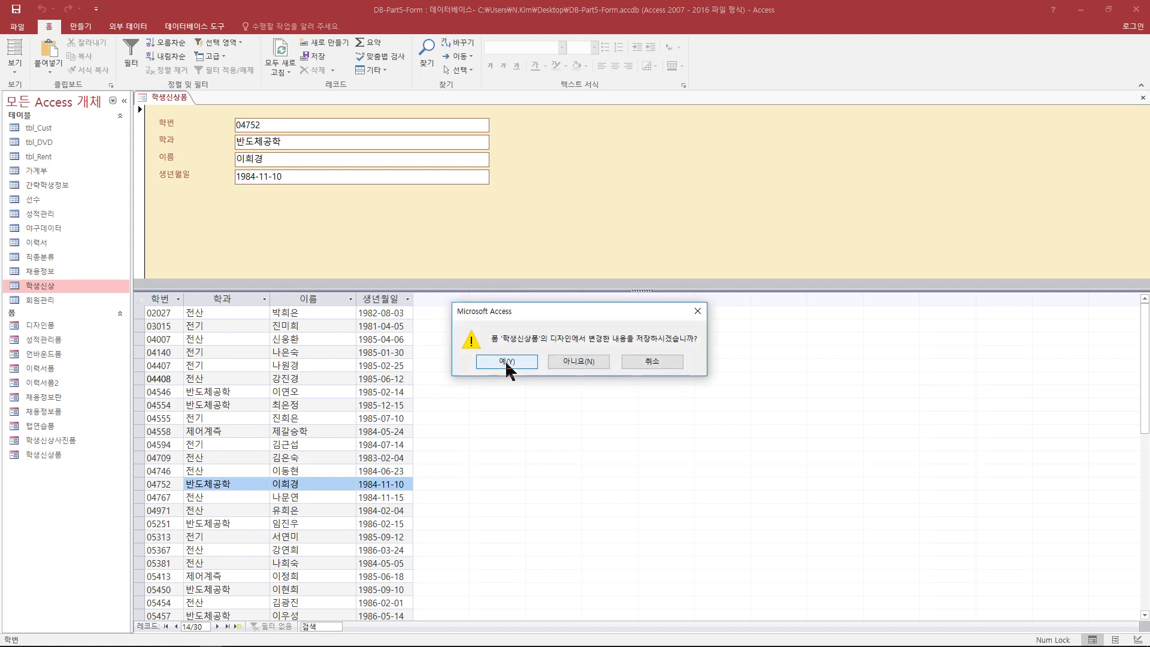
pyautogui.click(558, 362)
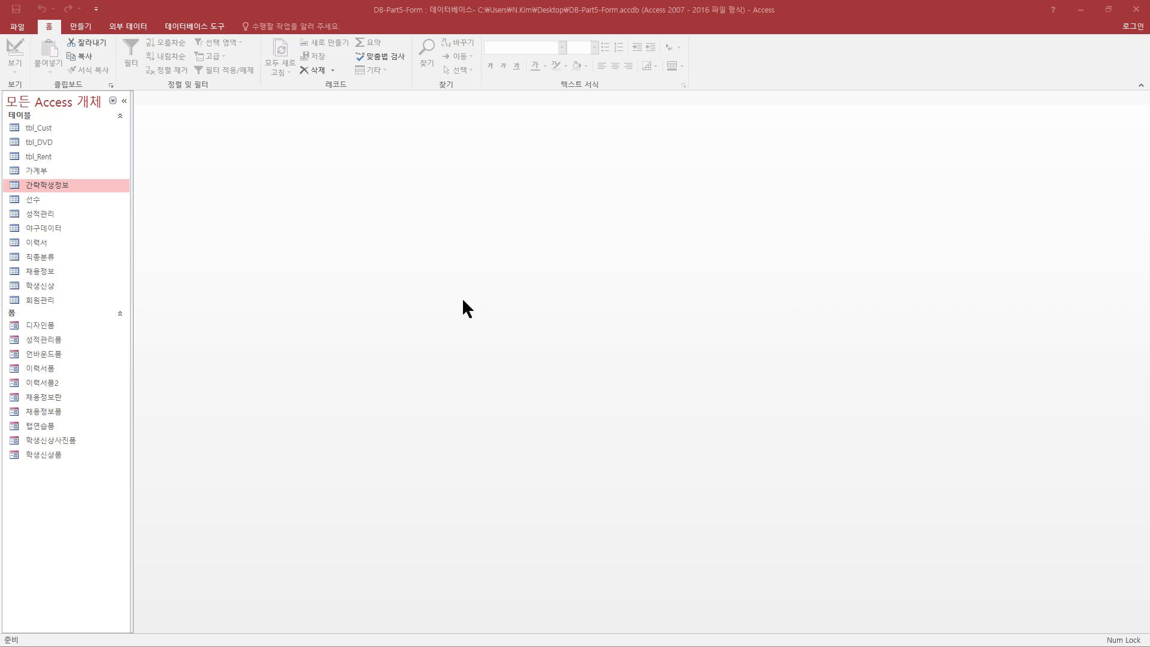
# Create a blank form in Design view and display the list of existing table fields
pyautogui.click(33, 244)
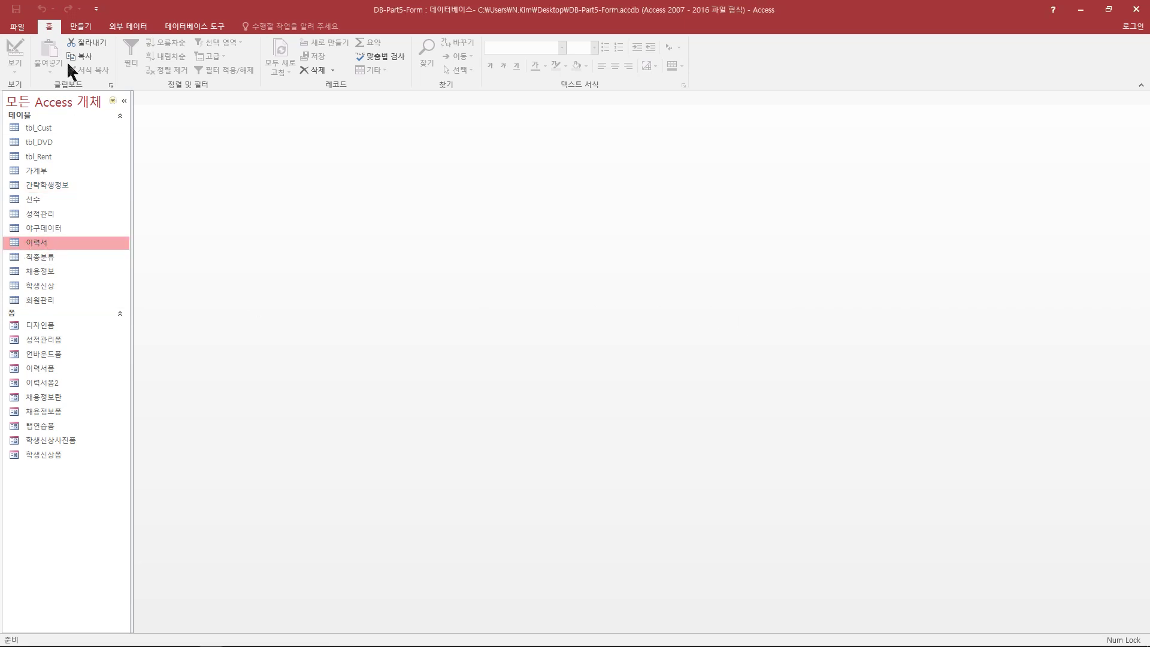
pyautogui.click(81, 27)
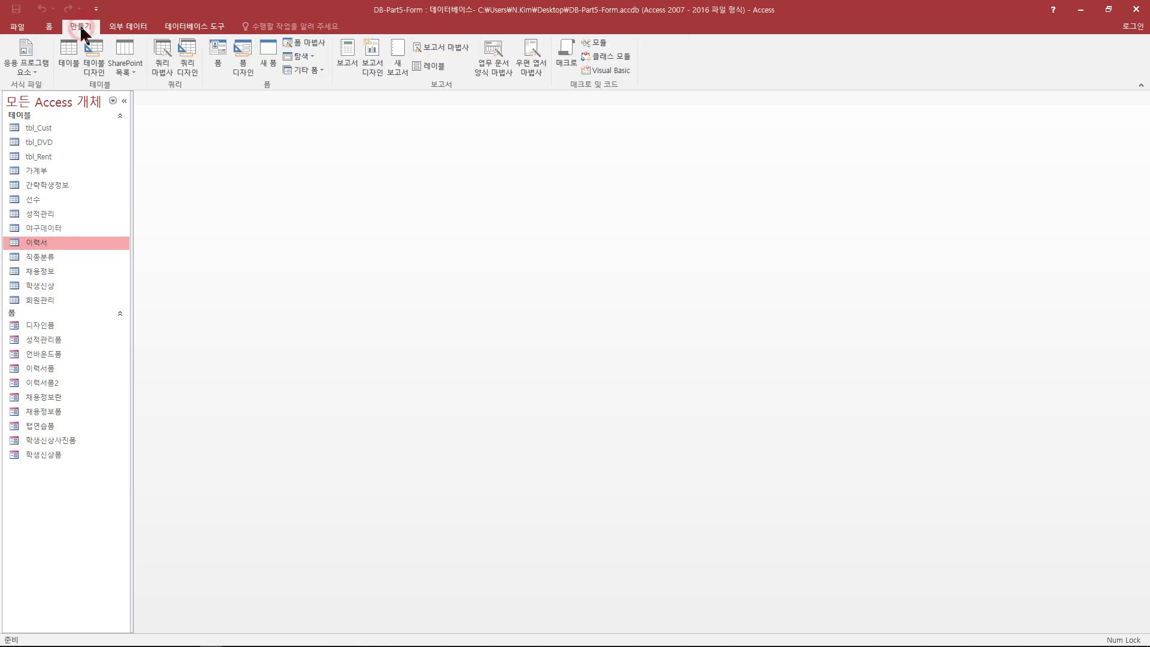
pyautogui.click(243, 54)
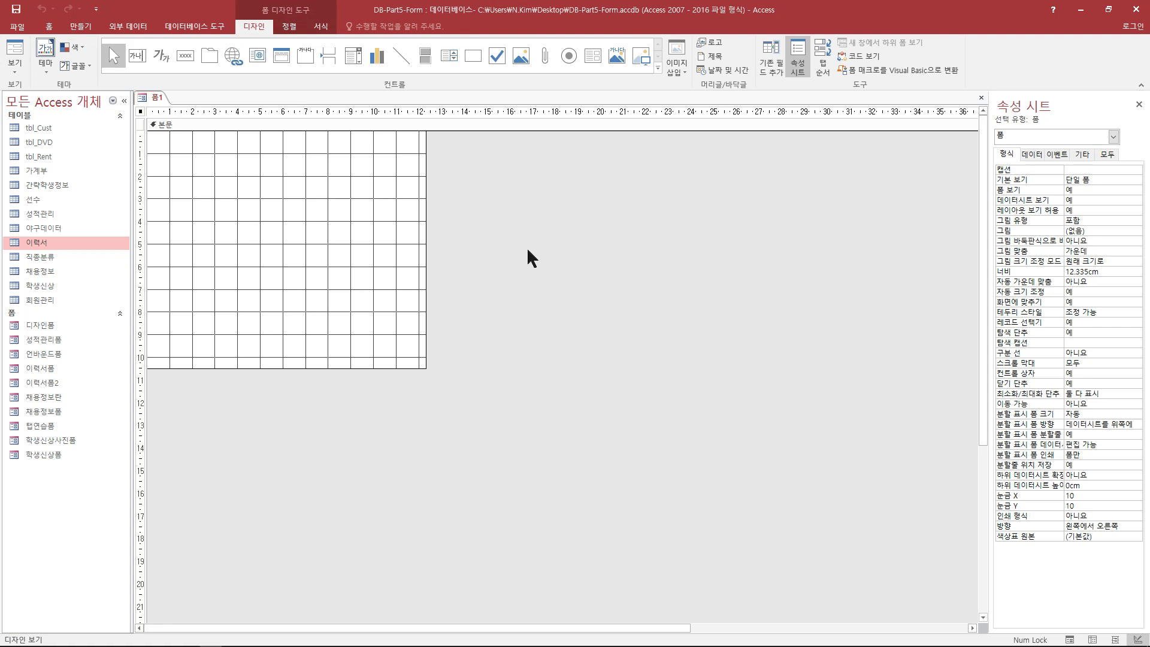
pyautogui.click(777, 70)
pyautogui.click(1024, 146)
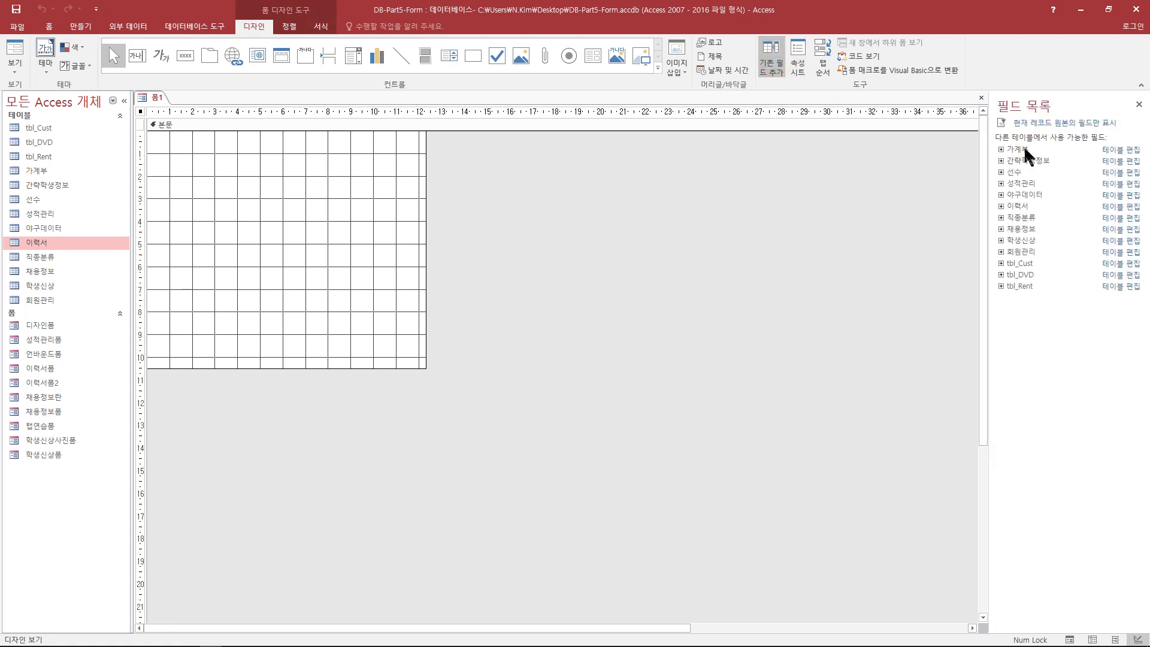
# Add the 등록번호, 이름 and 전자메일 fields of the 이력서 table to the form's detail section
pyautogui.click(1000, 206)
pyautogui.doubleClick(1028, 219)
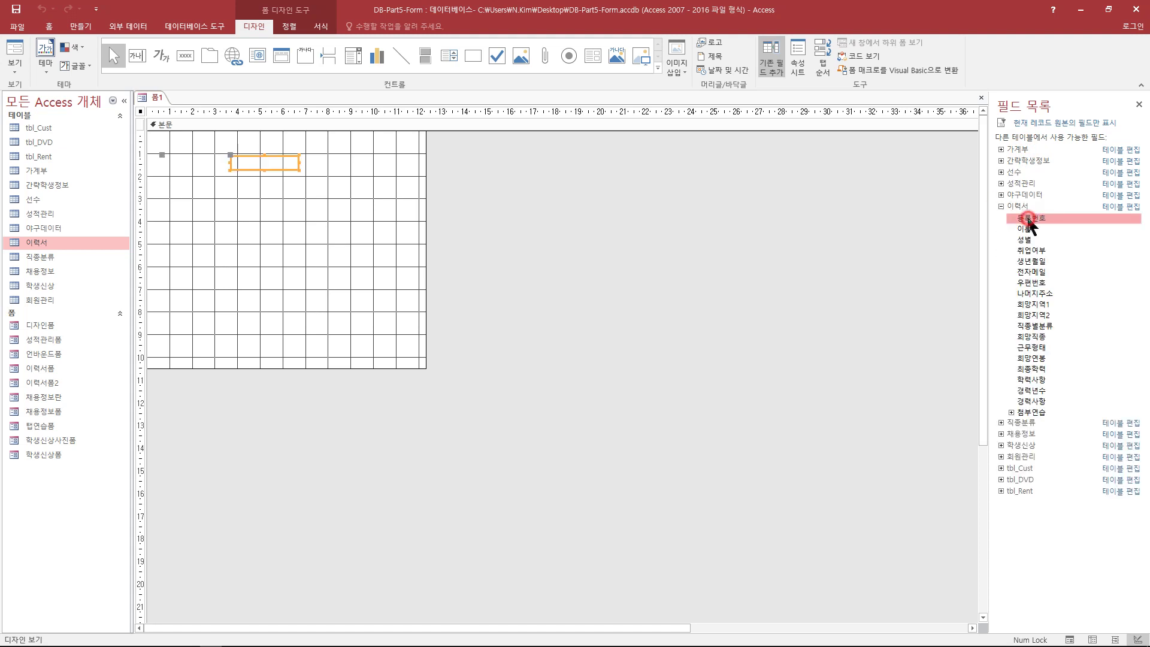
pyautogui.click(1026, 173)
pyautogui.doubleClick(1026, 174)
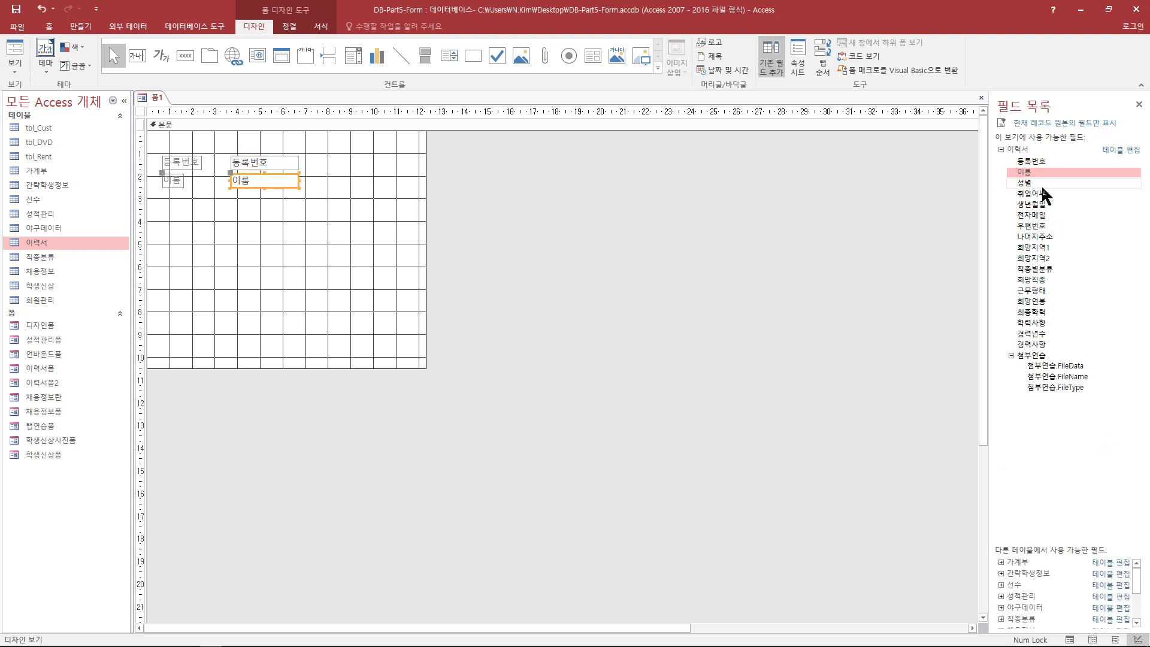
pyautogui.click(1041, 217)
pyautogui.doubleClick(1041, 217)
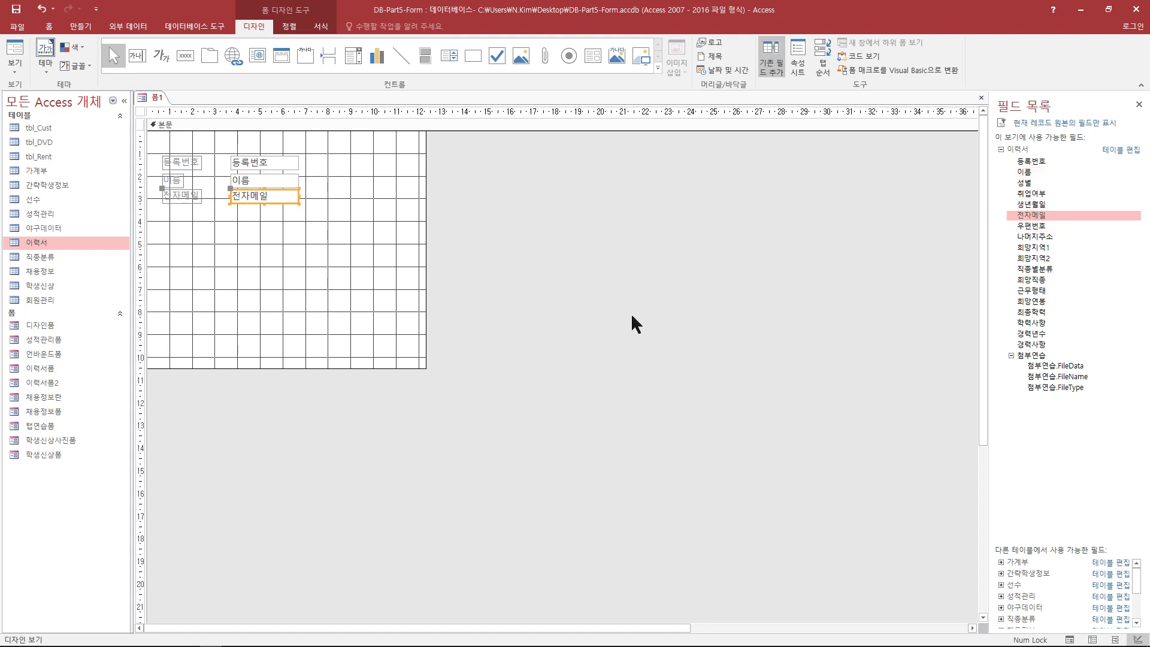
pyautogui.click(184, 261)
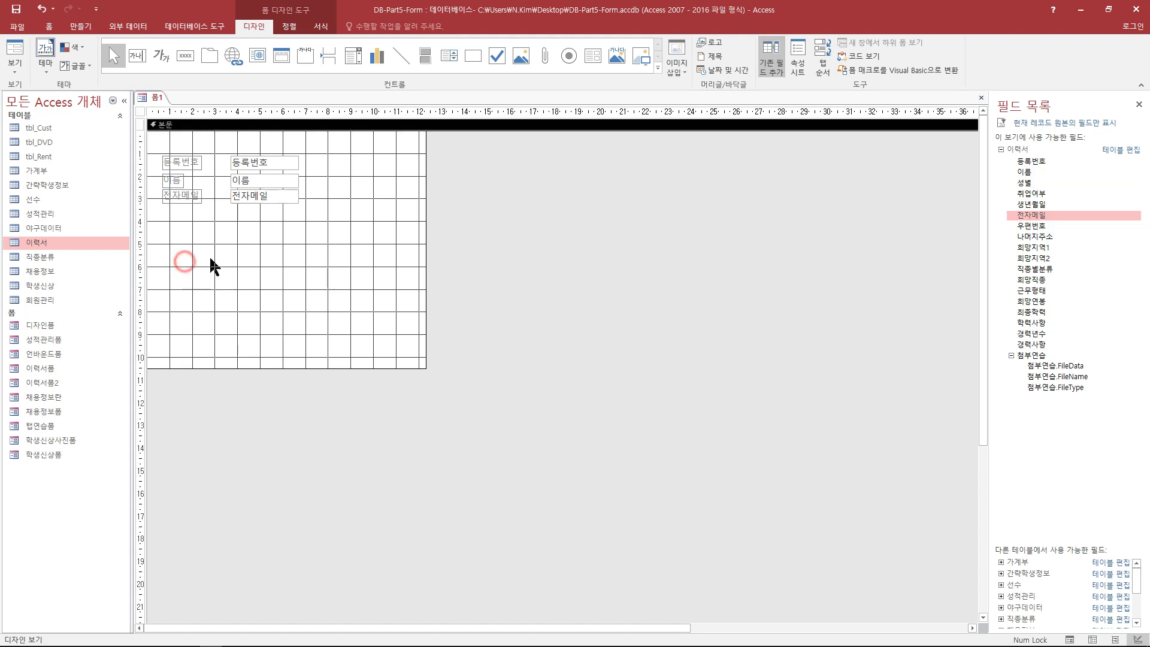
# Enable the control wizards and draw a command button about 3.3 cm wide below the 전자메일 field
pyautogui.click(658, 68)
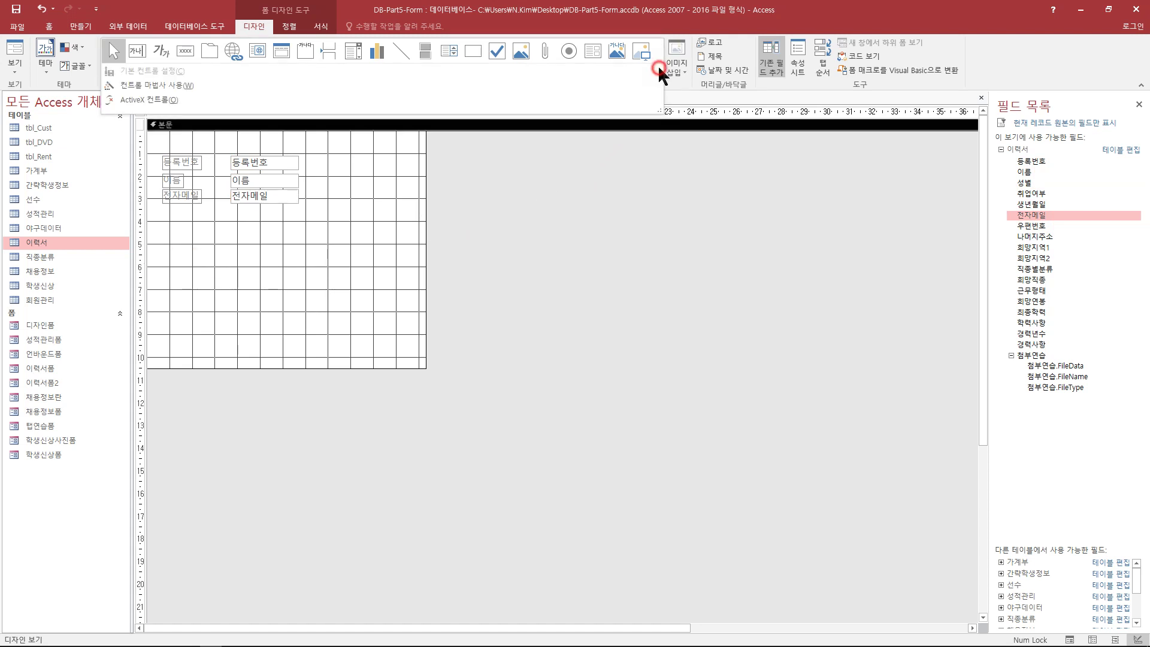
pyautogui.click(173, 85)
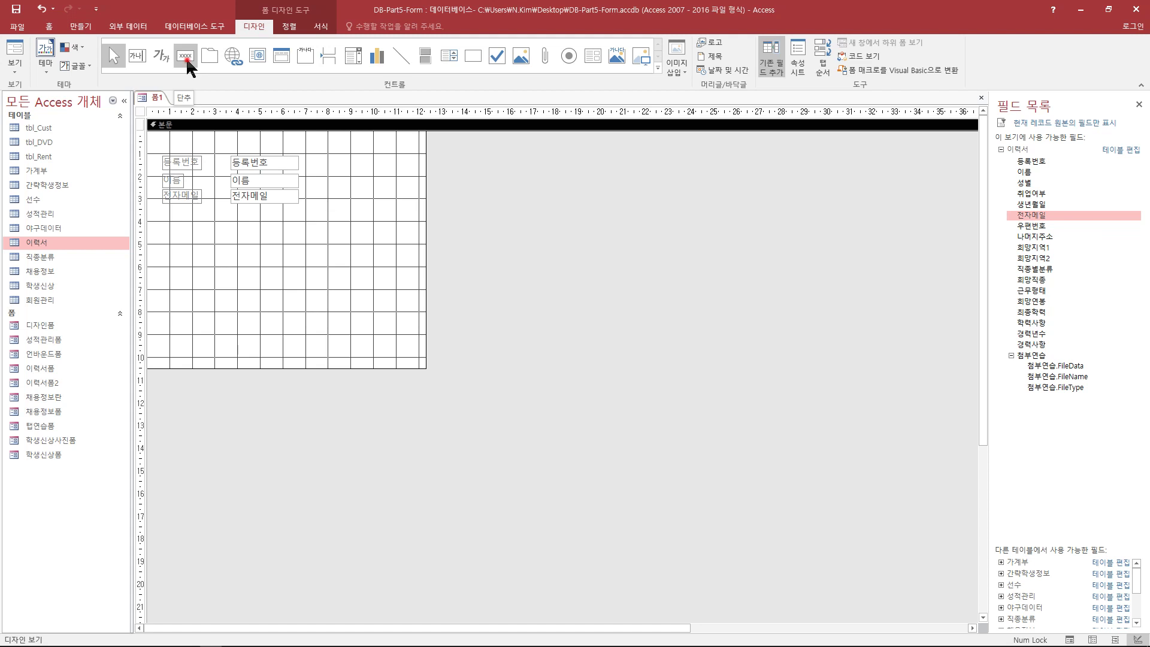
pyautogui.click(186, 56)
pyautogui.moveTo(185, 246); pyautogui.dragTo(259, 268)
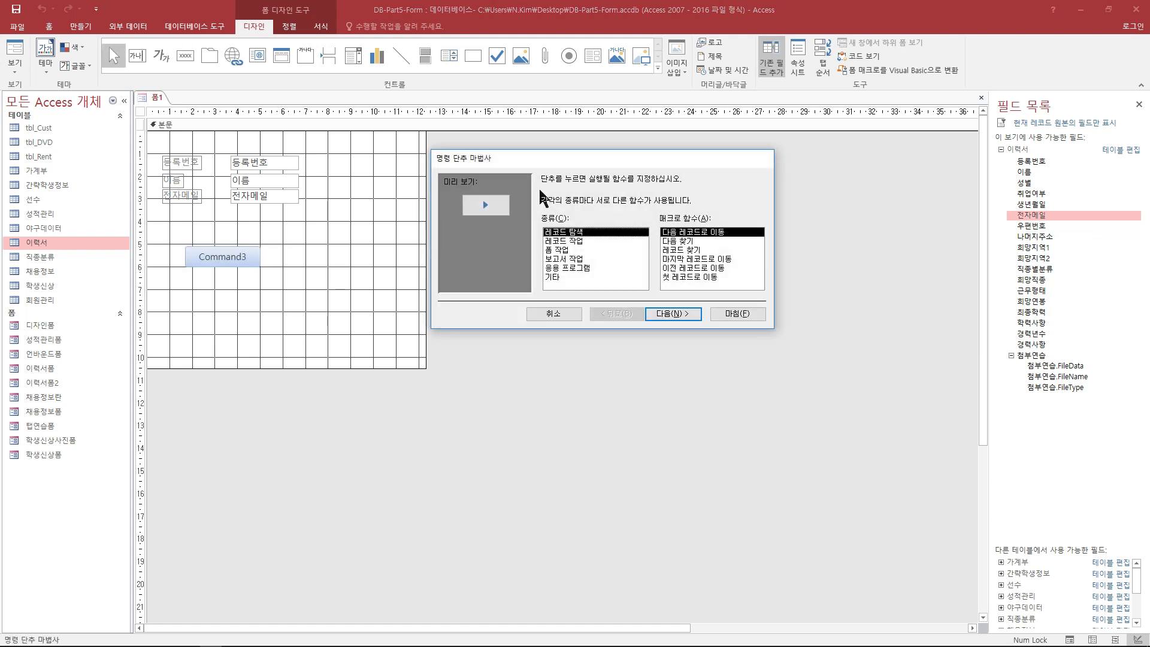
pyautogui.moveTo(572, 159); pyautogui.dragTo(574, 143)
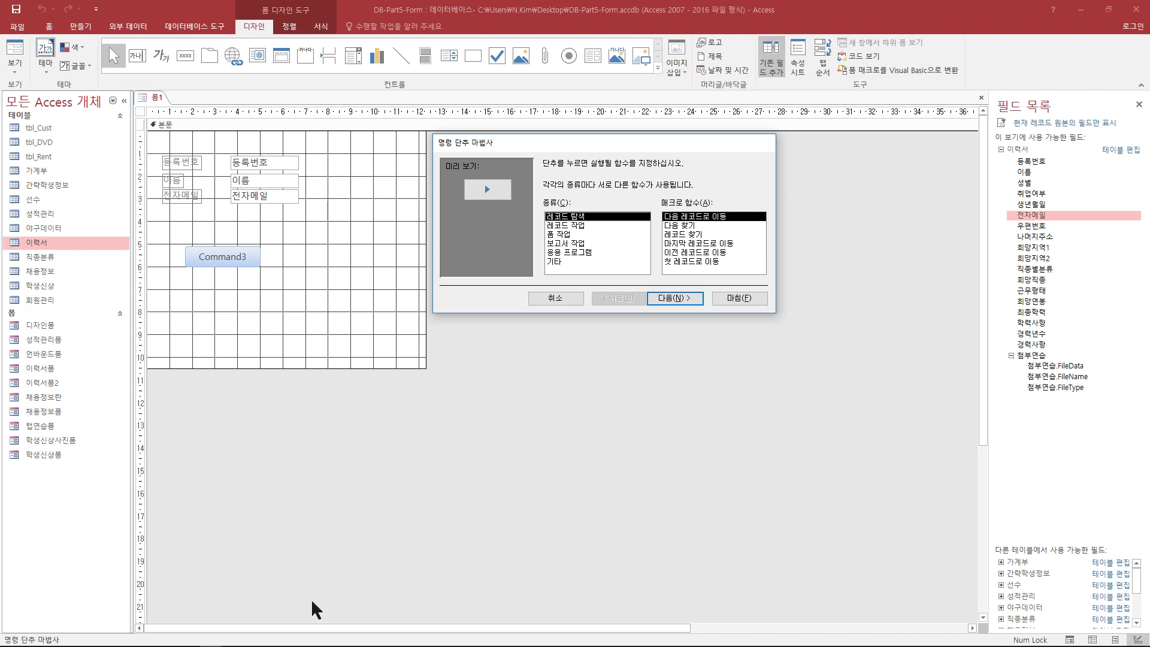
# Preview the macro functions of the 레코드 탐색 category in the command button wizard, including last, previous and first record
pyautogui.click(704, 226)
pyautogui.click(700, 243)
pyautogui.click(699, 262)
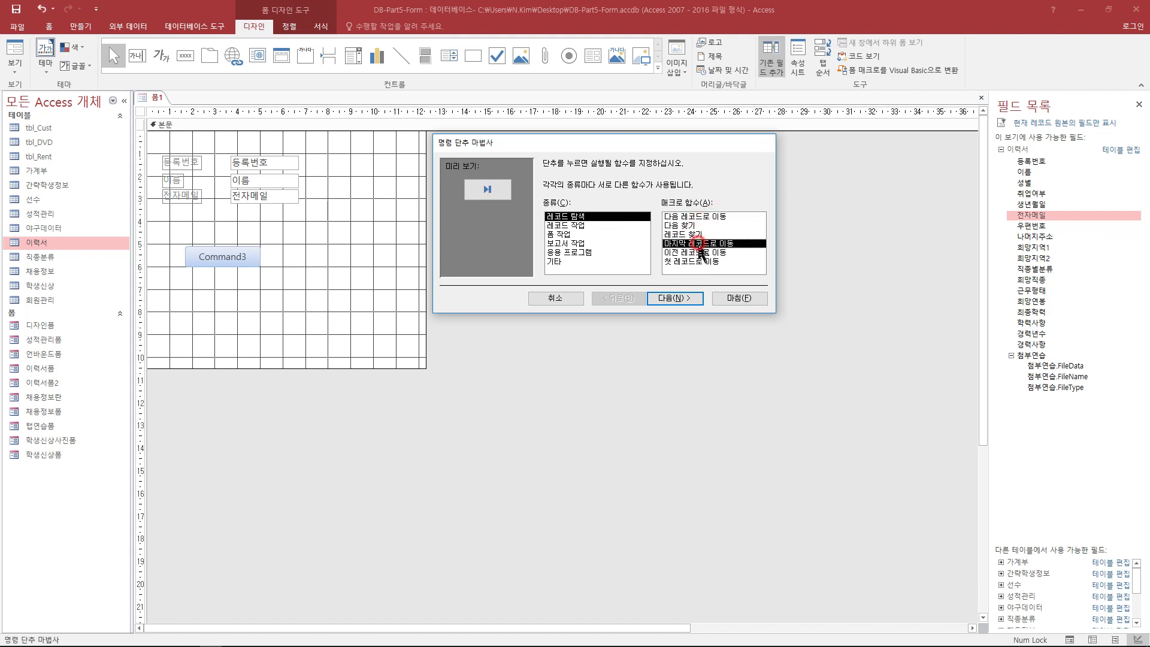
pyautogui.click(702, 252)
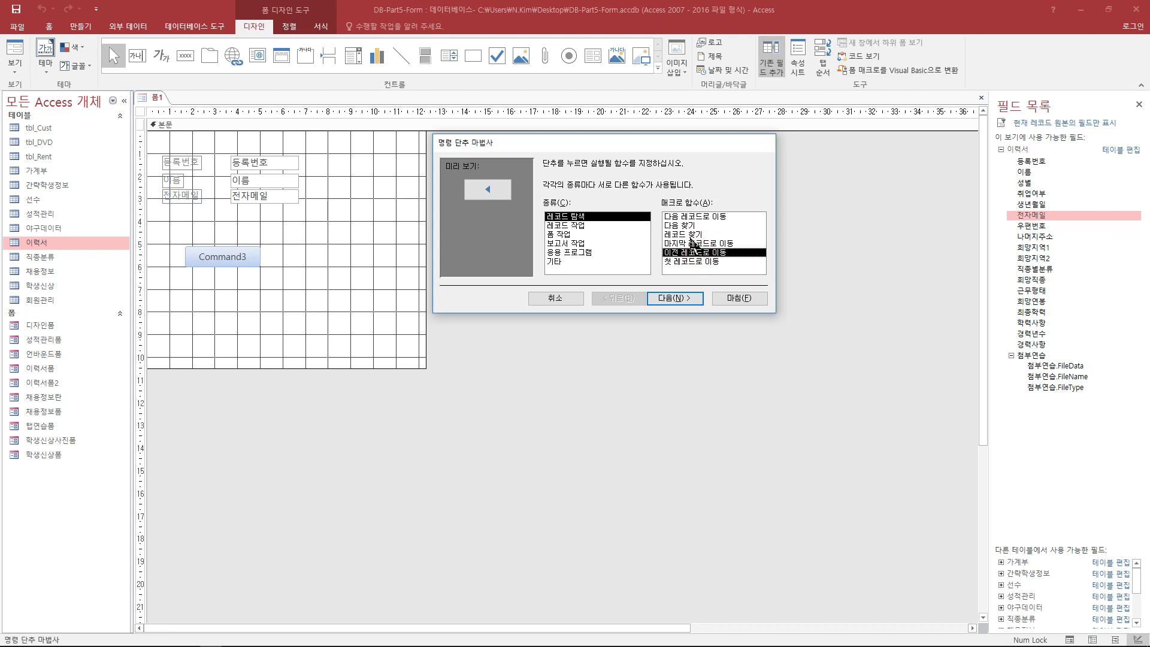
pyautogui.click(696, 264)
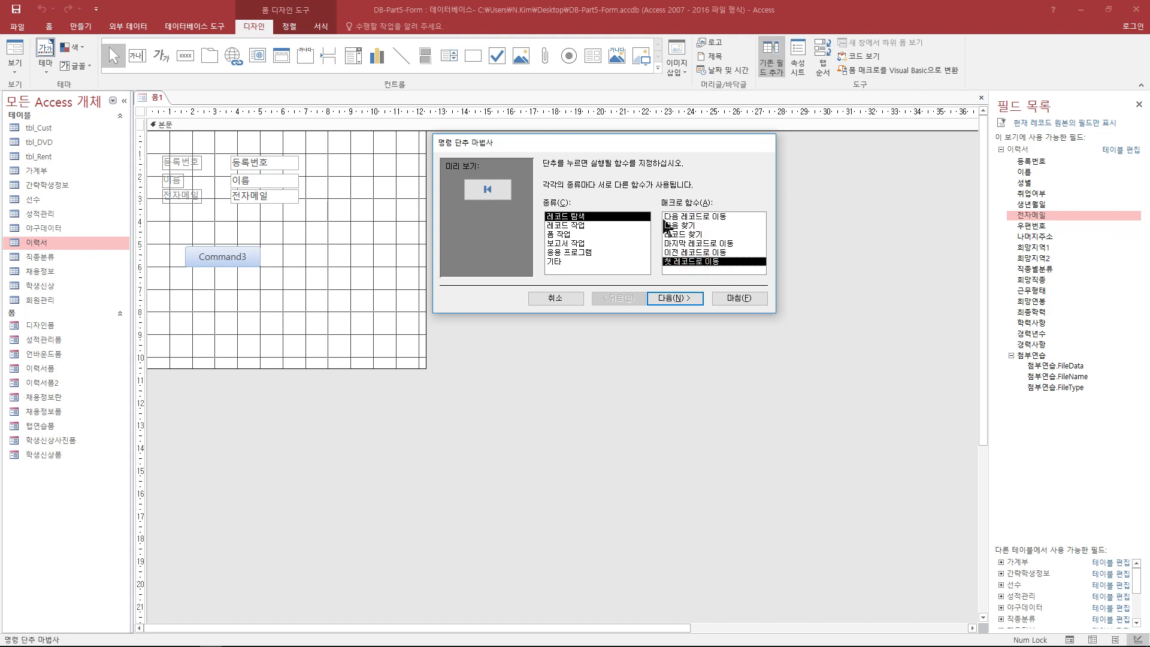
# Examine the macro functions in the remaining wizard categories, from 레코드 작업 through 기타, including 쿼리 실행 and 전화 걸기
pyautogui.click(582, 224)
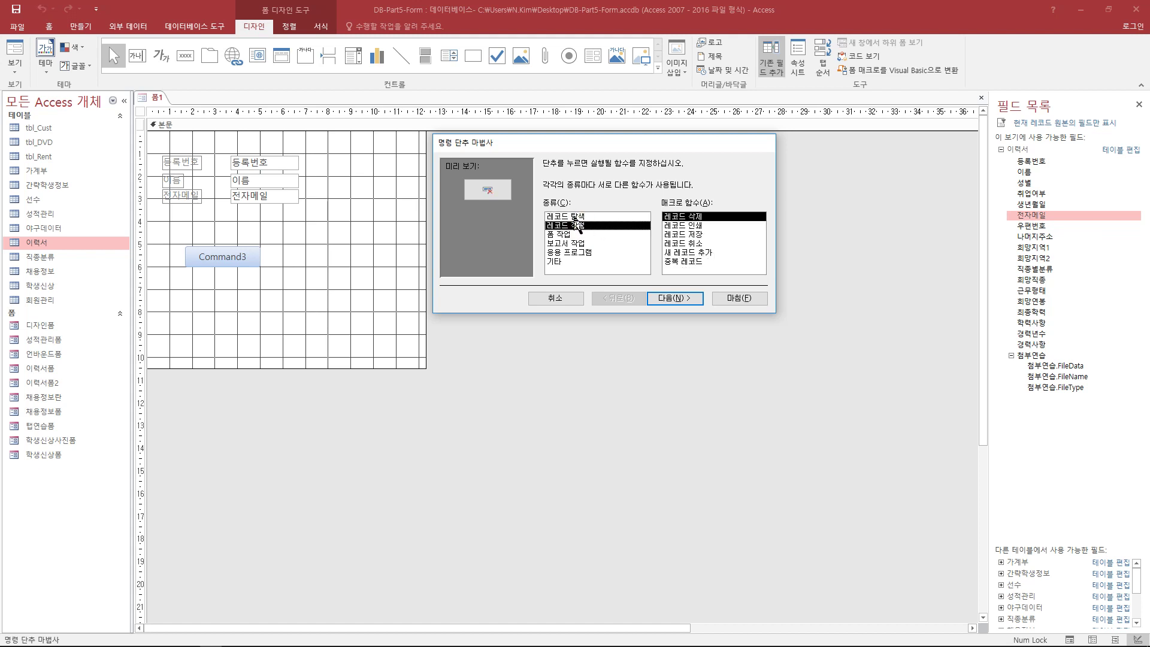
pyautogui.click(574, 217)
pyautogui.click(576, 227)
pyautogui.click(565, 236)
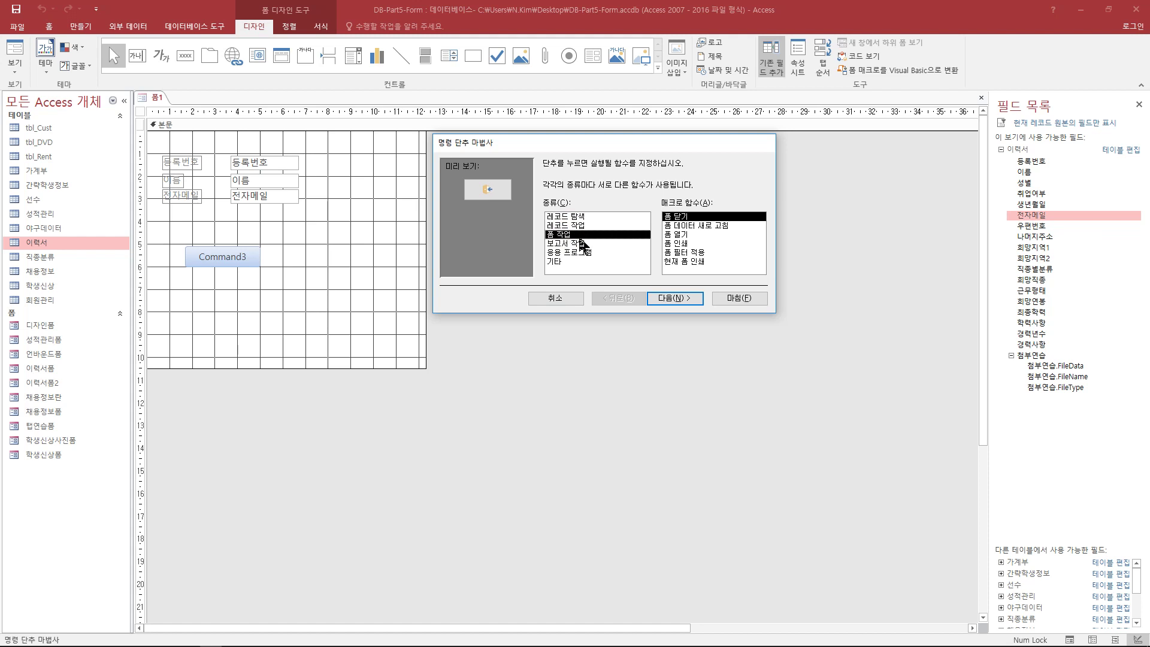
pyautogui.click(580, 243)
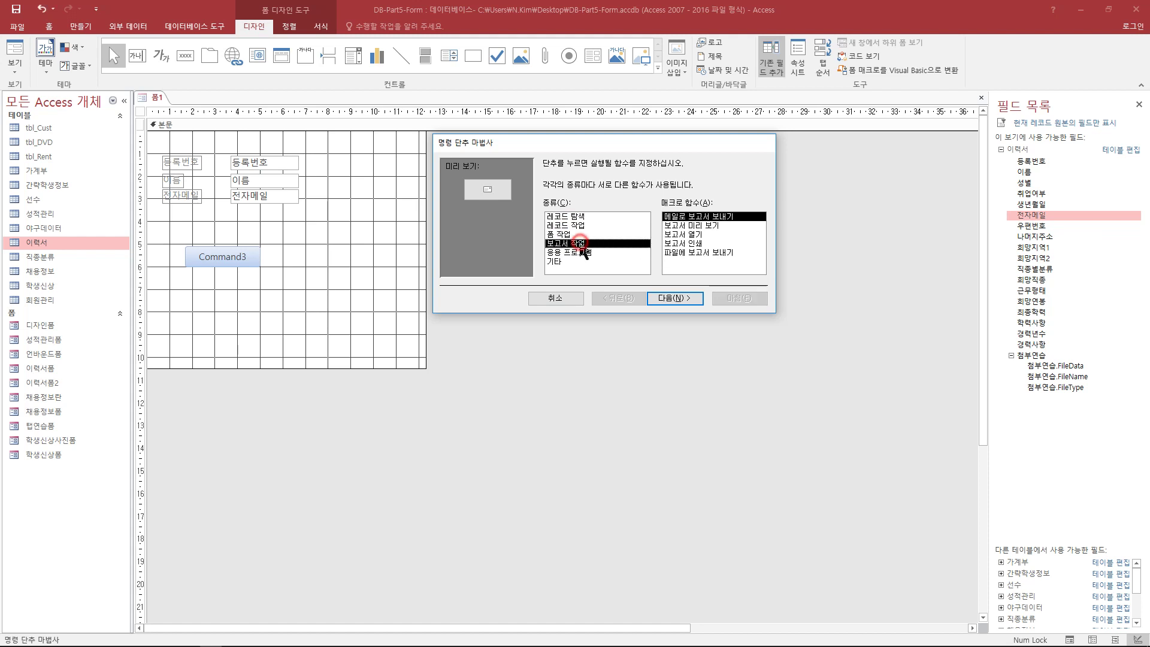
pyautogui.click(586, 252)
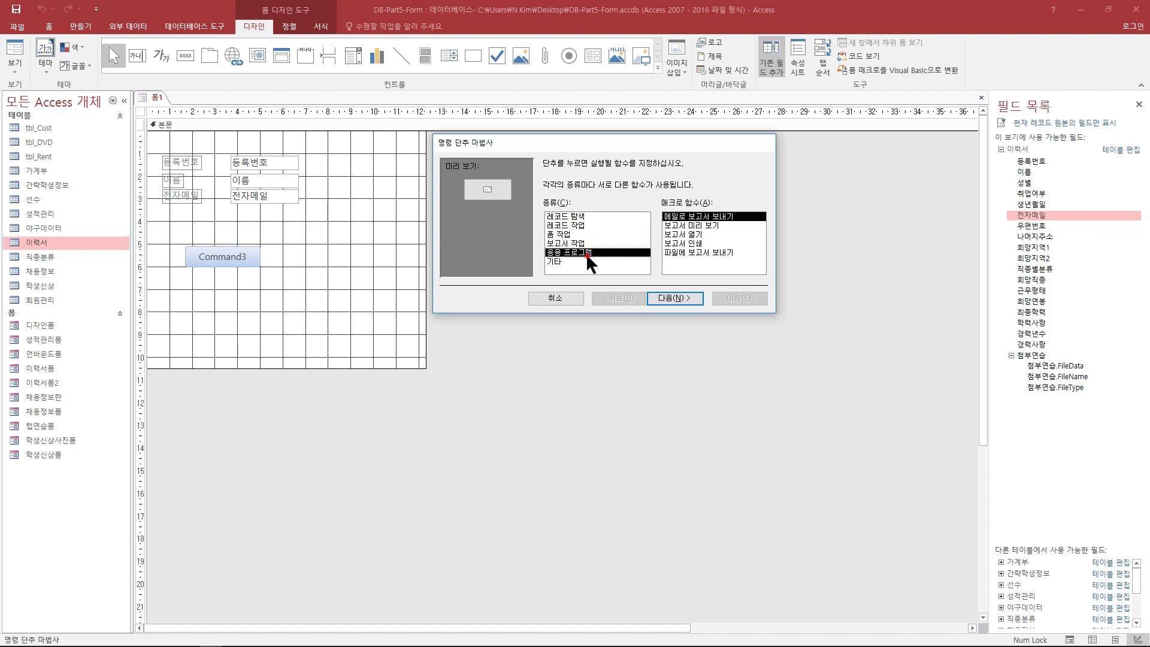
pyautogui.click(561, 261)
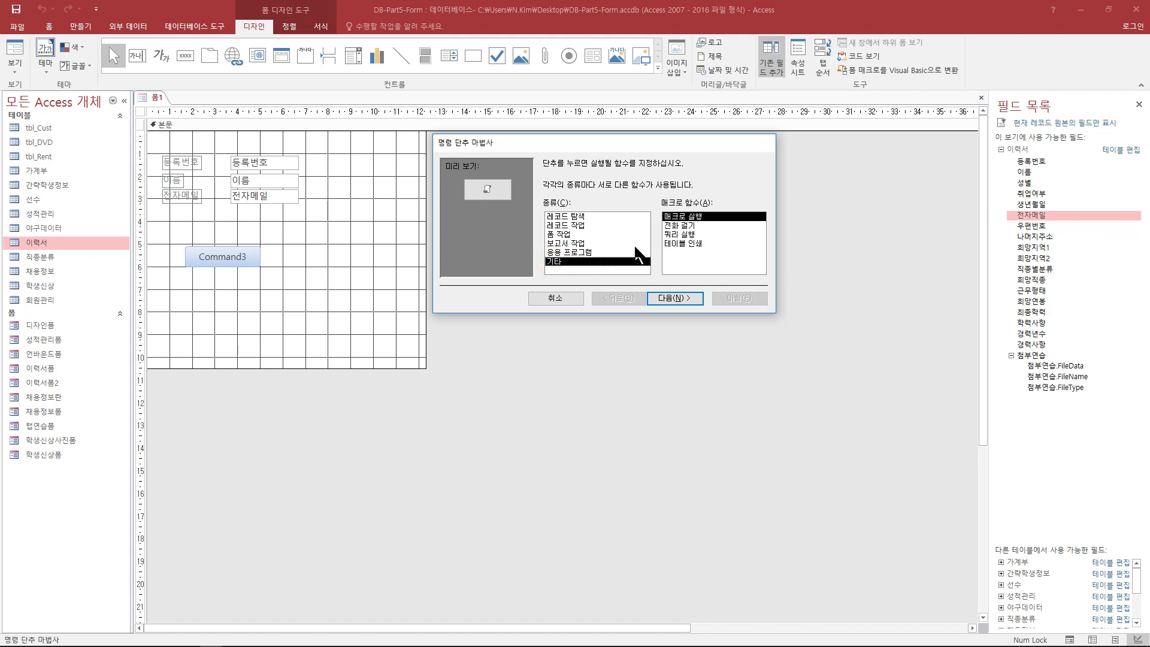
pyautogui.click(686, 236)
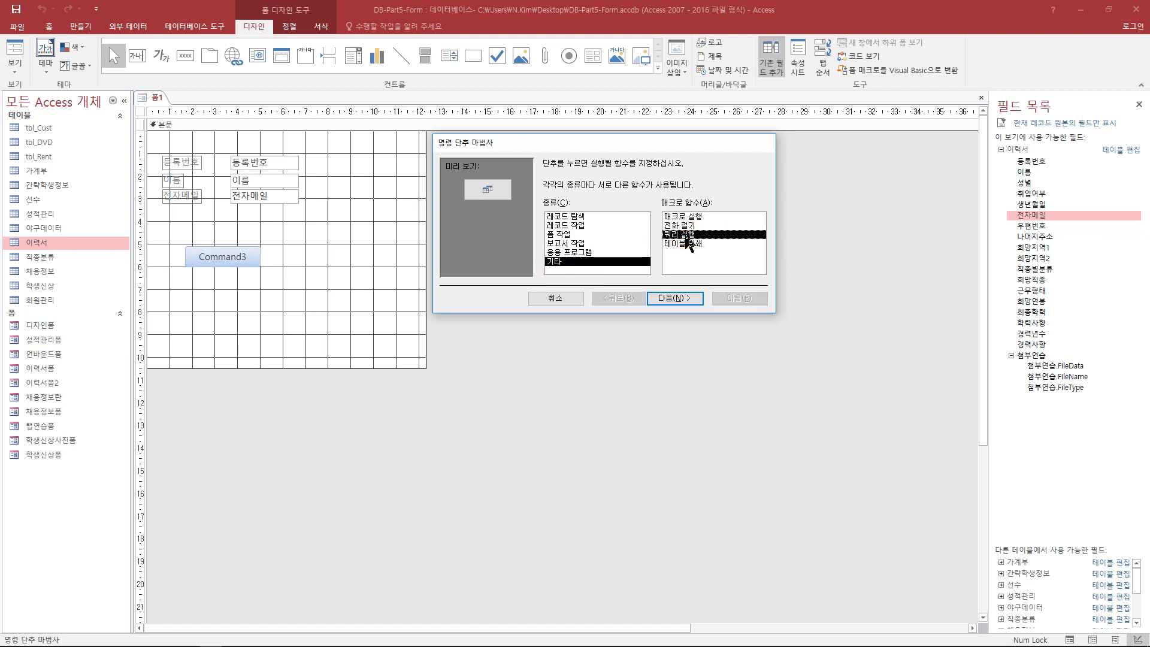
pyautogui.click(680, 226)
pyautogui.click(684, 235)
# Assign the 새 레코드 추가 function from the 레코드 작업 category to the command button
pyautogui.click(588, 226)
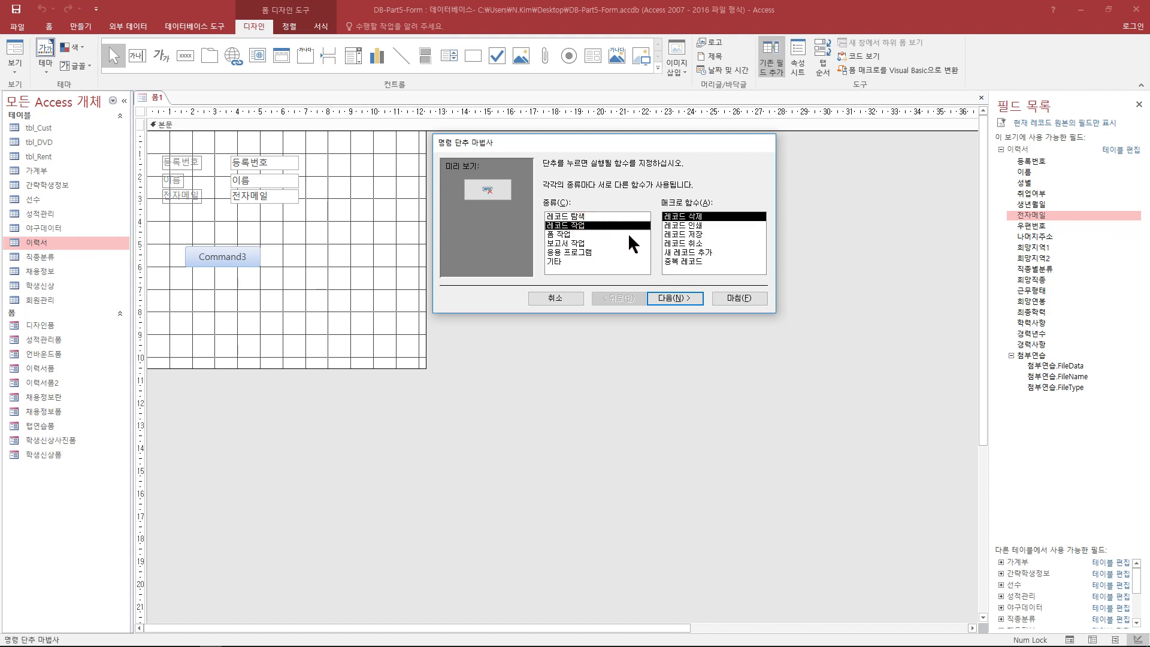
pyautogui.click(698, 253)
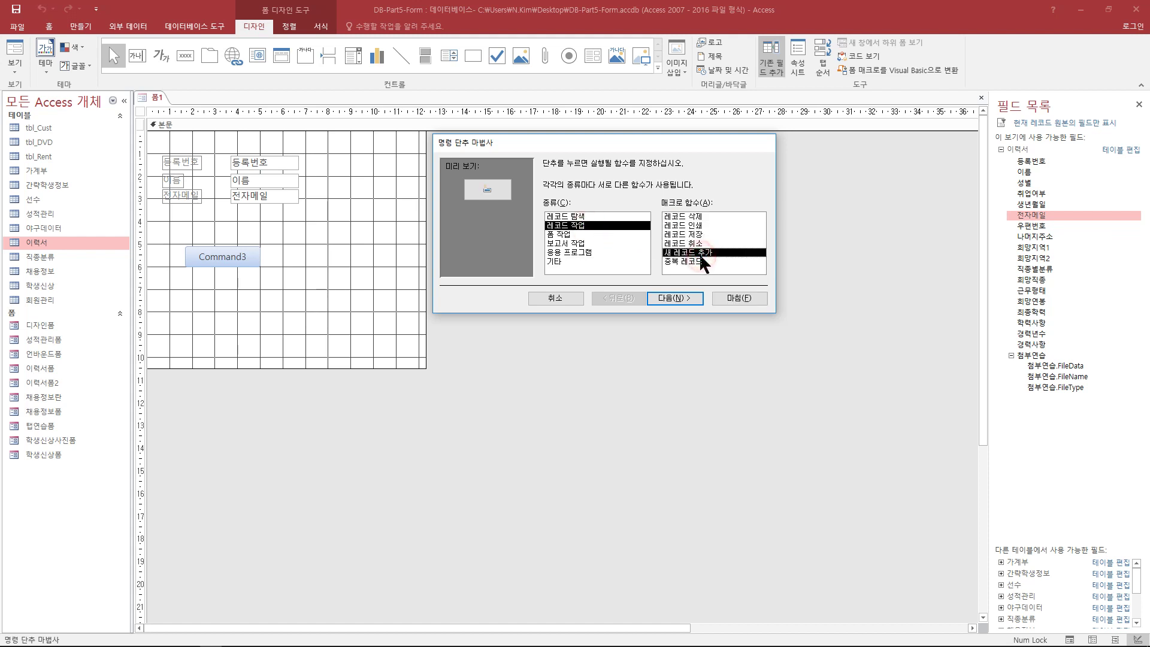
pyautogui.click(689, 300)
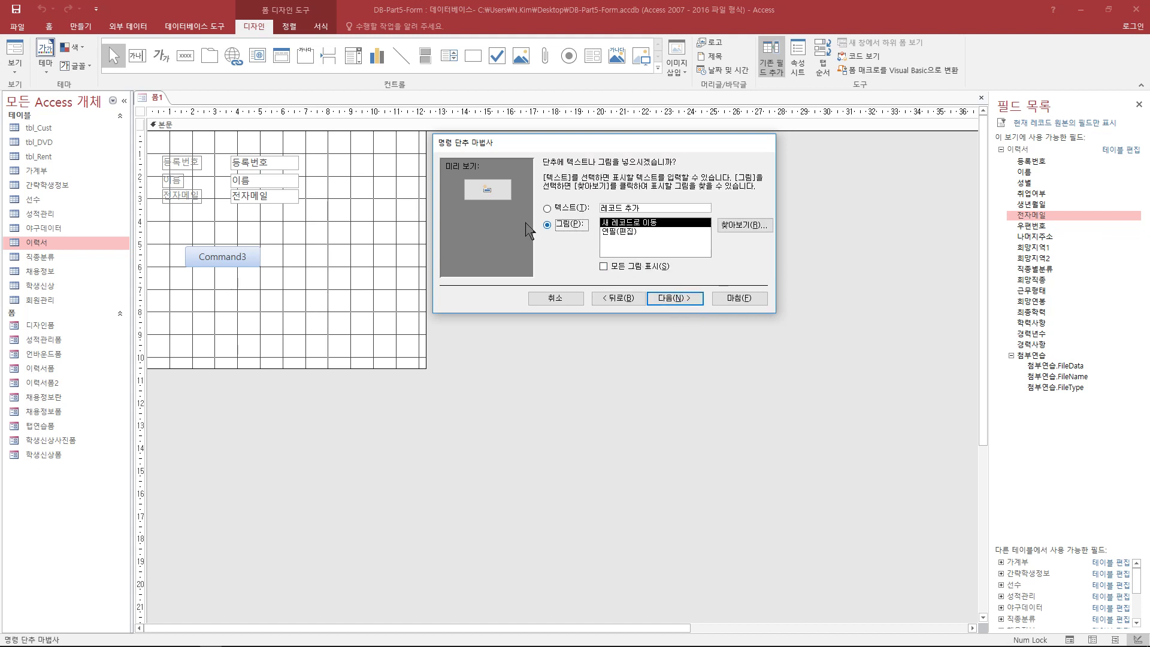
# Label the command button with the text New, view the button naming page, and return to the text or picture choice
pyautogui.click(566, 208)
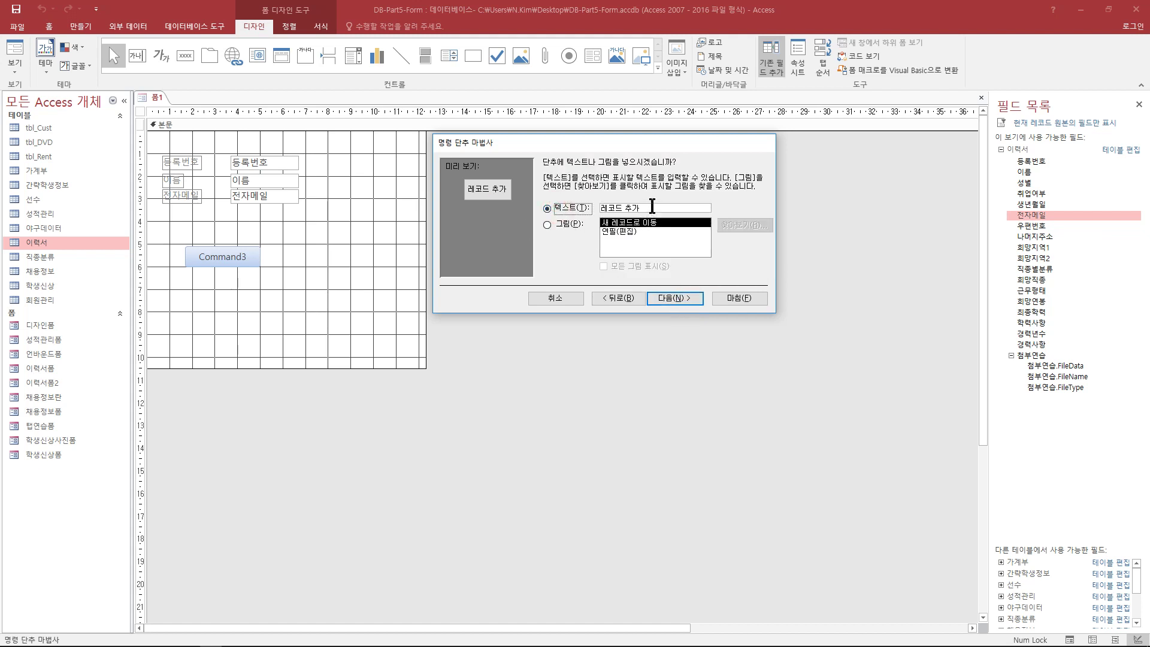
pyautogui.moveTo(652, 208); pyautogui.dragTo(586, 208)
pyautogui.write('New')
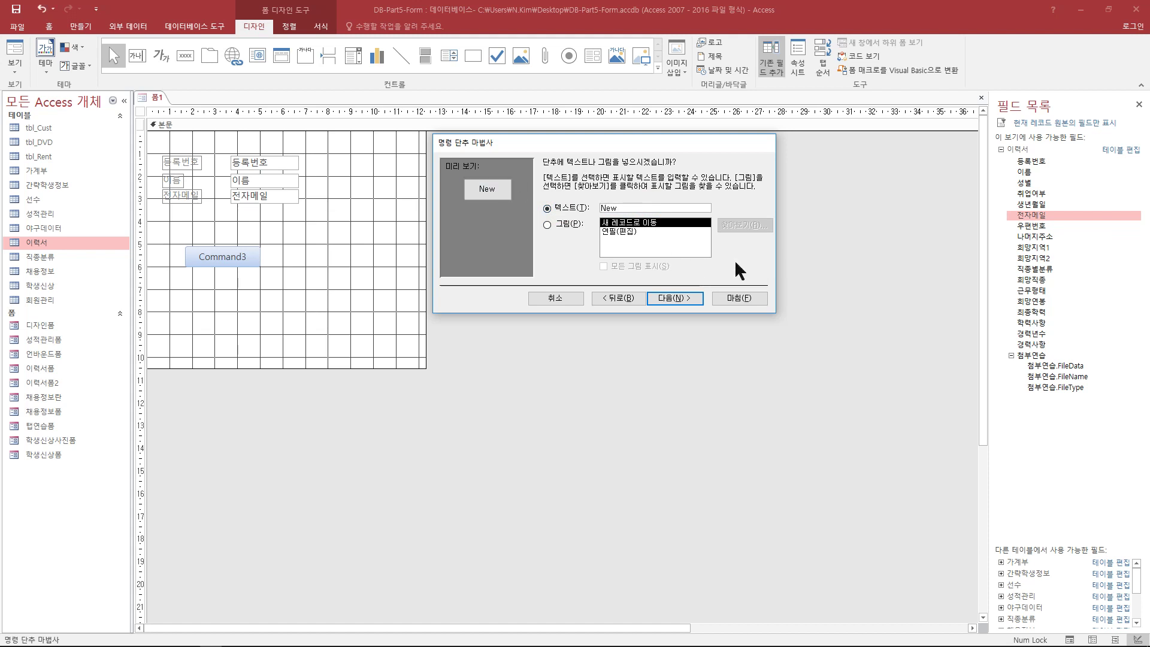
pyautogui.click(669, 299)
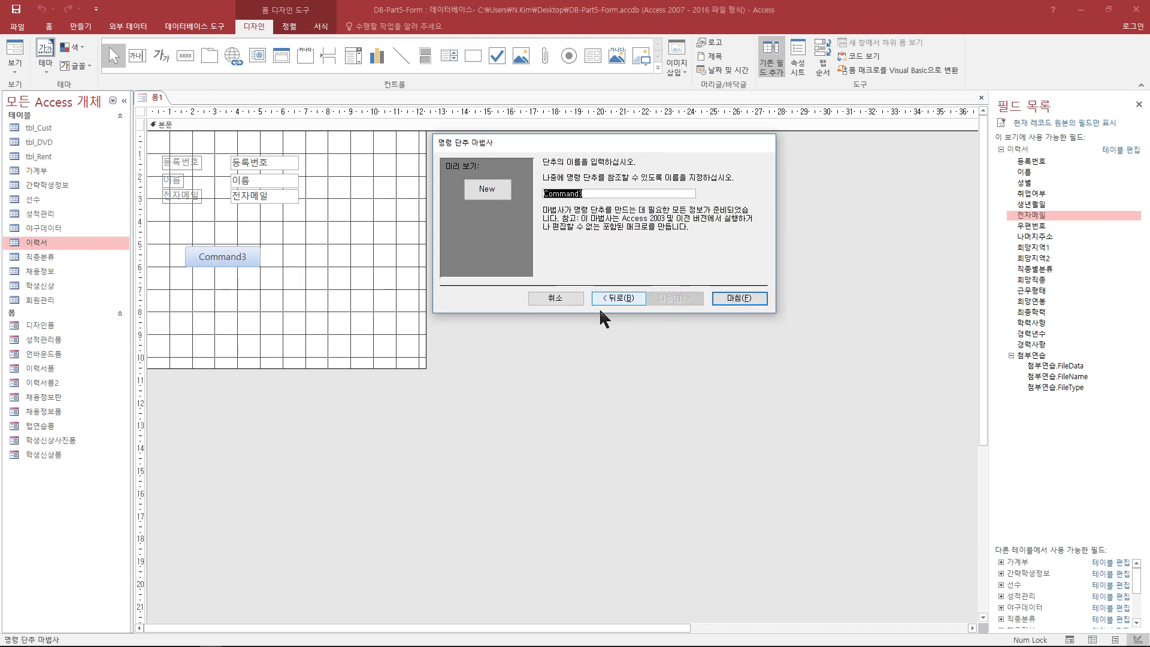
pyautogui.click(617, 297)
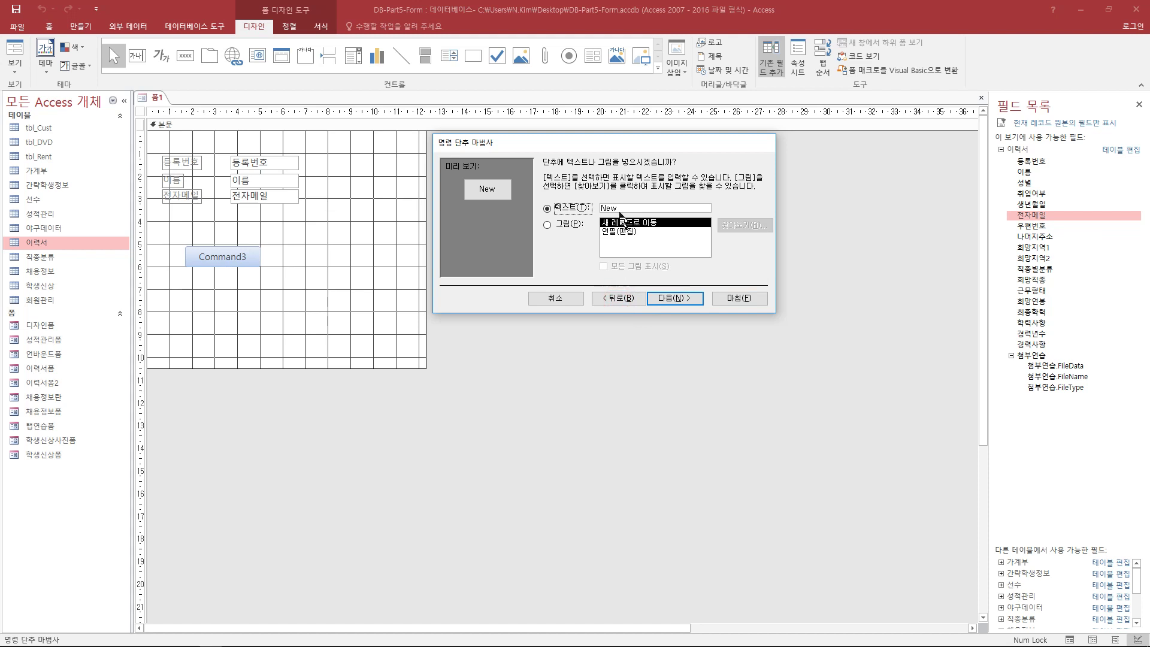
# Switch the command button from text to a picture and preview both the 새 레코드로 이동 and 연필(편집) pictures
pyautogui.click(545, 224)
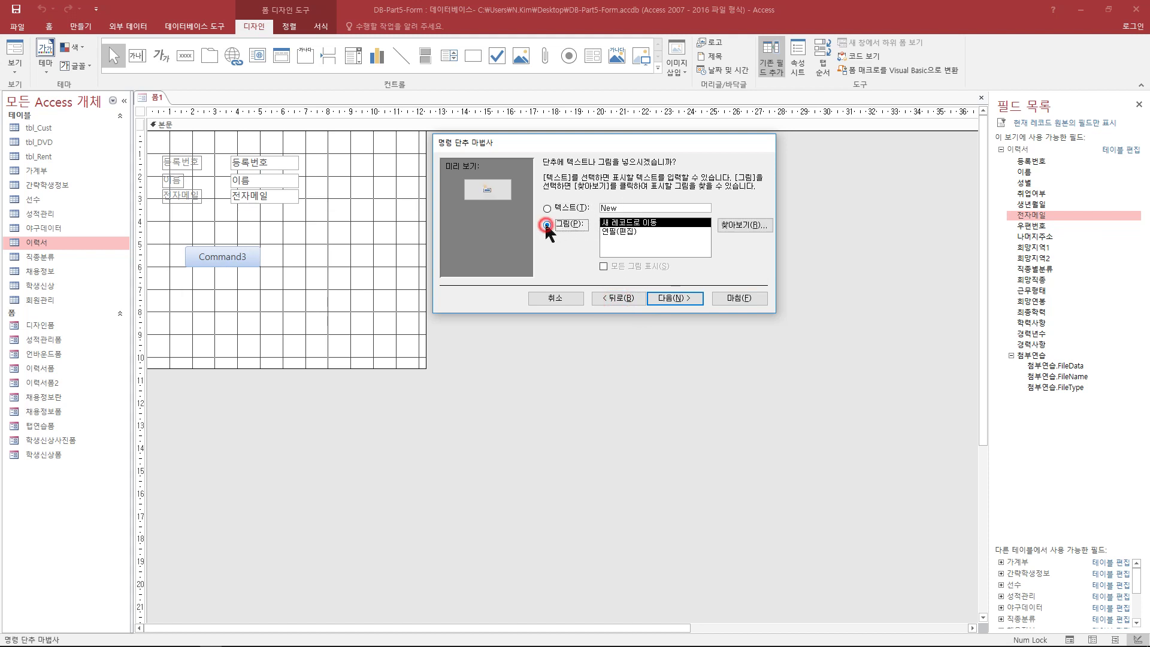
pyautogui.click(621, 234)
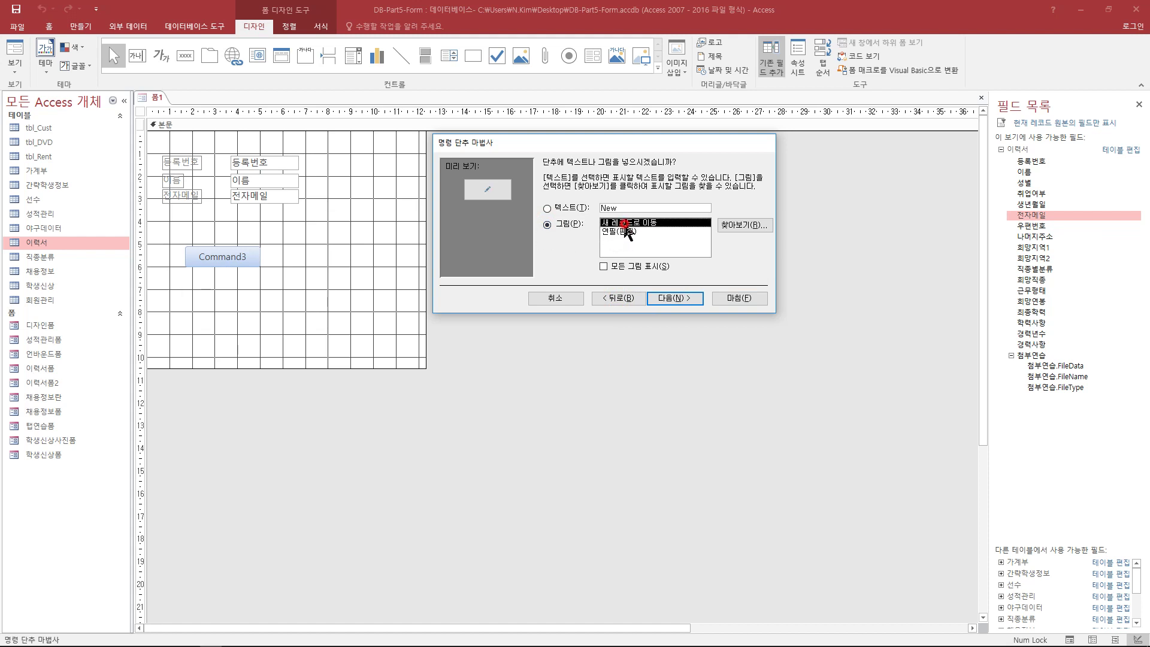
pyautogui.click(627, 233)
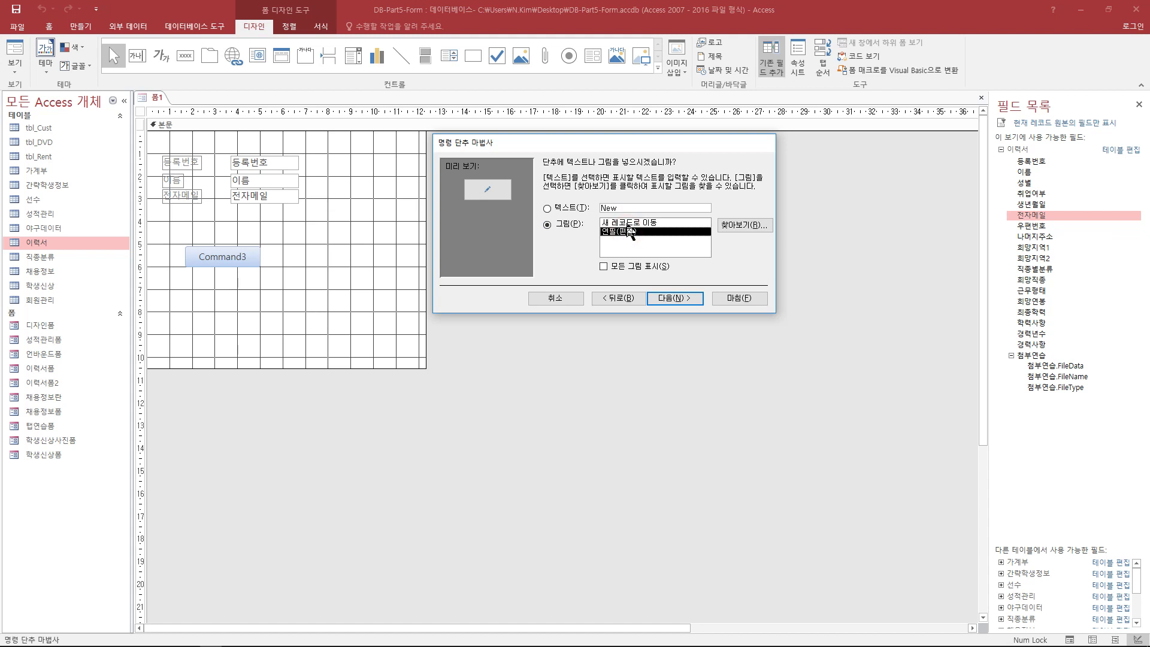
pyautogui.click(624, 223)
pyautogui.click(627, 232)
pyautogui.click(634, 223)
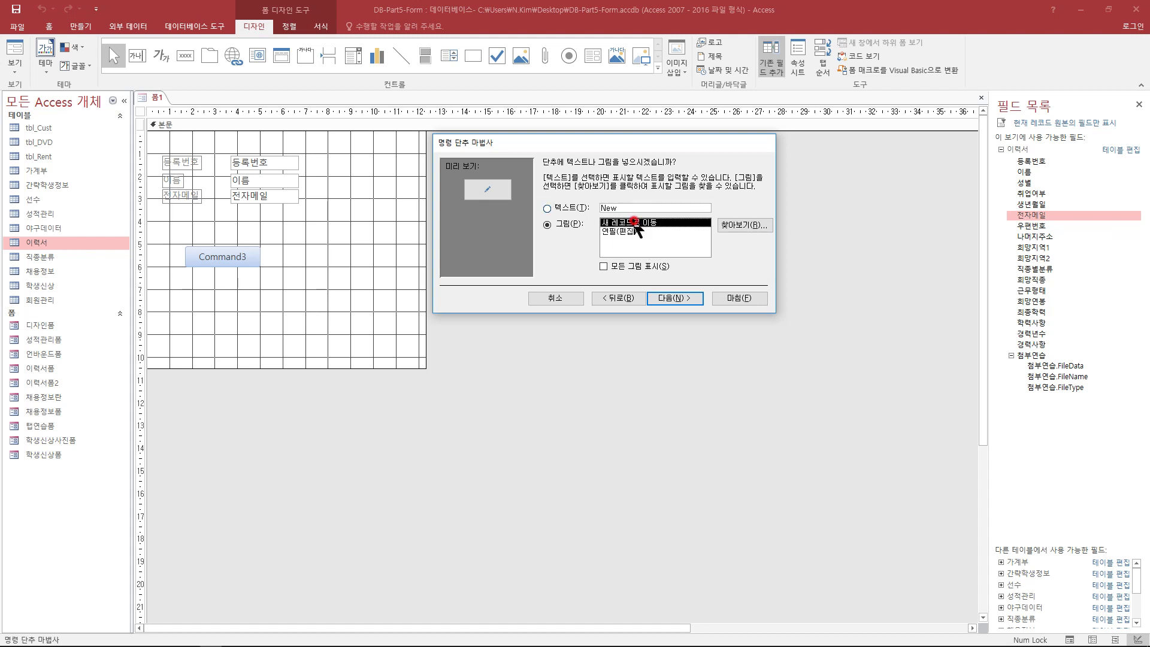
pyautogui.click(633, 232)
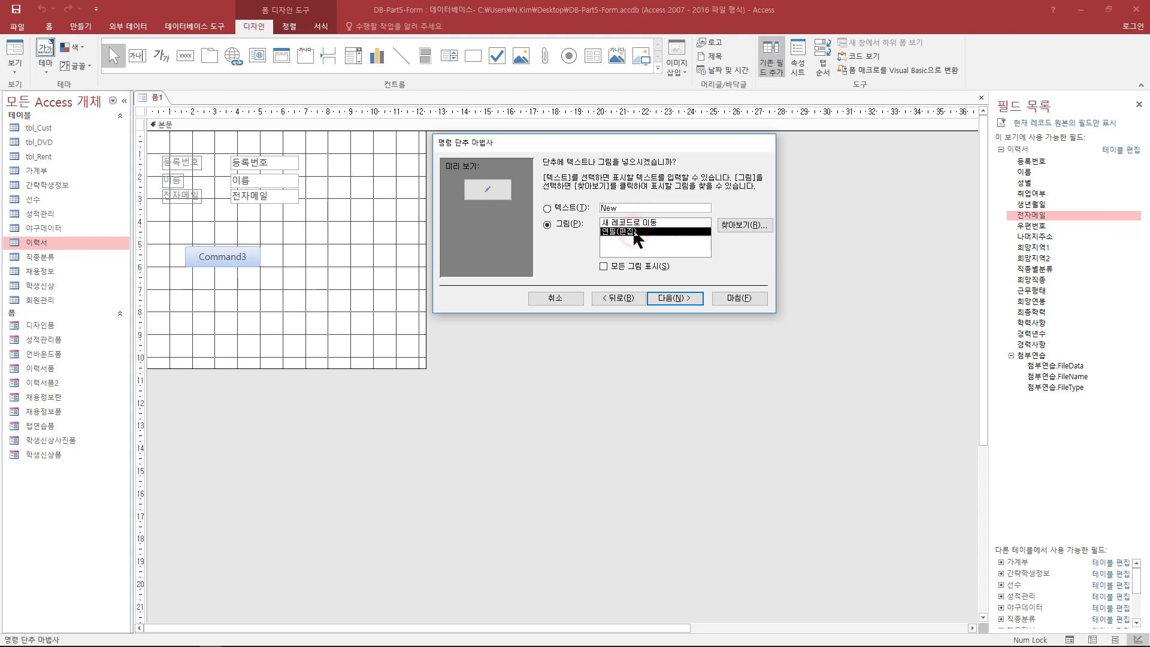
# Show all available button pictures, preview several such as 실행 취소 and 이전으로 이동, and restrict the list again
pyautogui.click(604, 266)
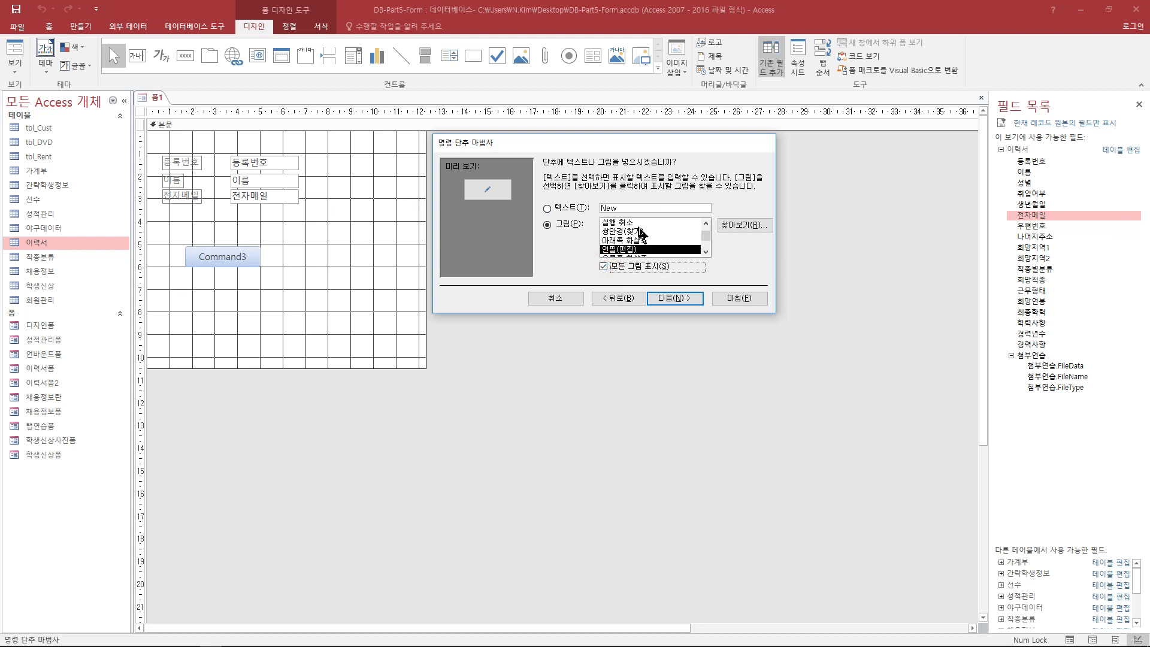
pyautogui.click(634, 222)
pyautogui.click(707, 245)
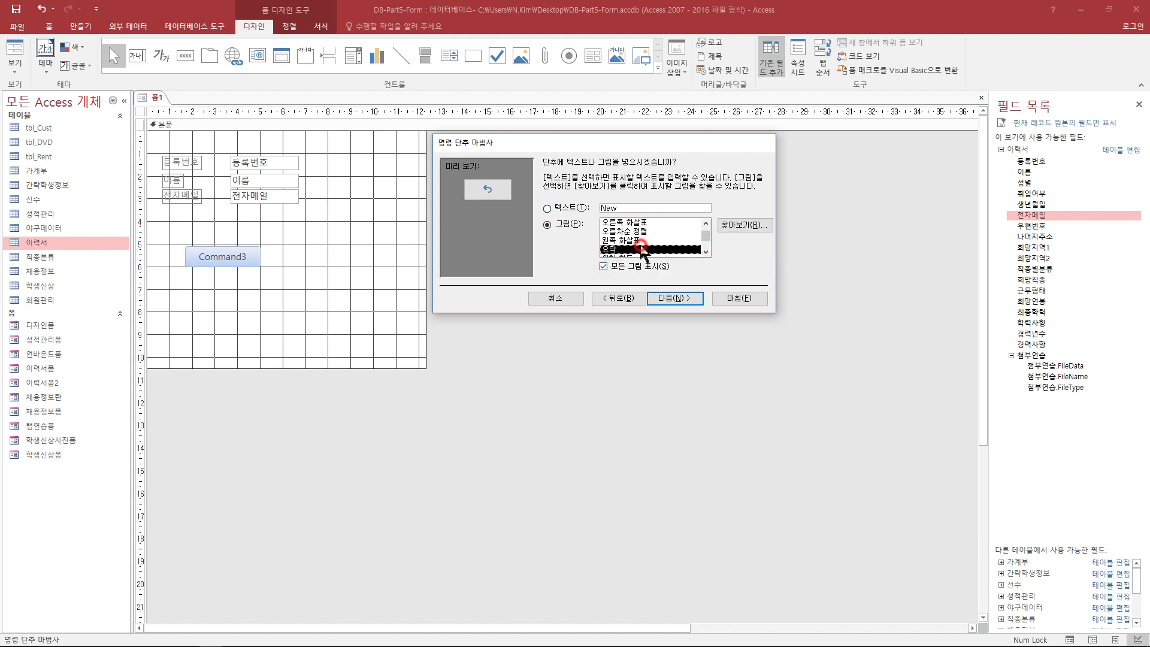
pyautogui.click(675, 232)
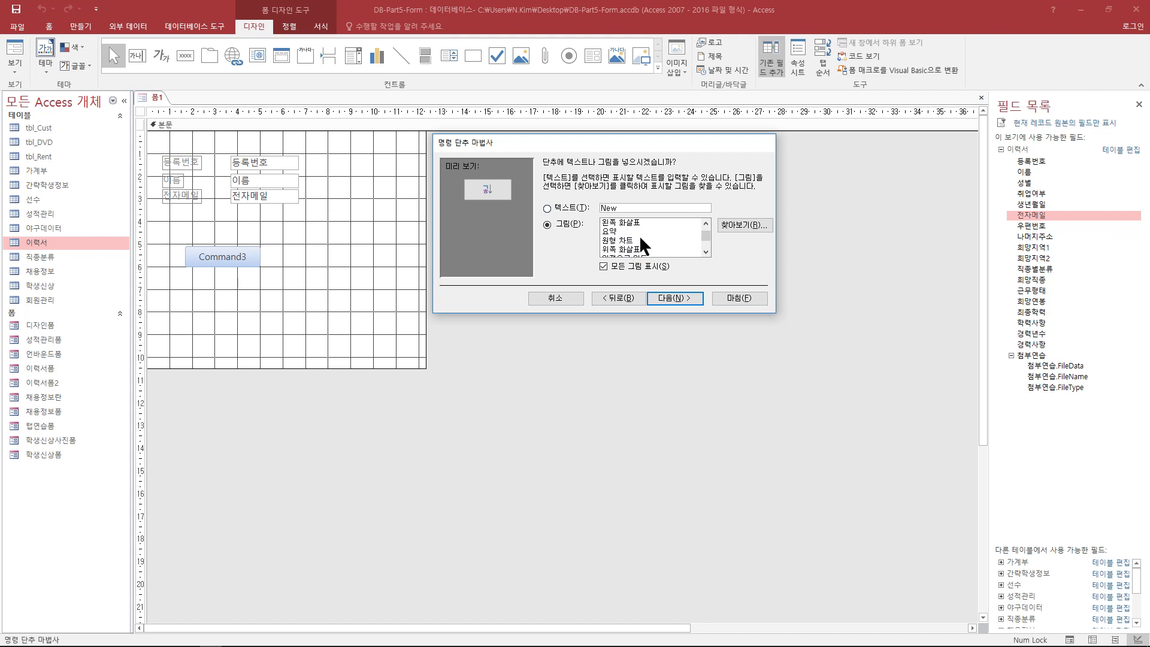
pyautogui.click(639, 240)
pyautogui.click(641, 256)
pyautogui.click(640, 254)
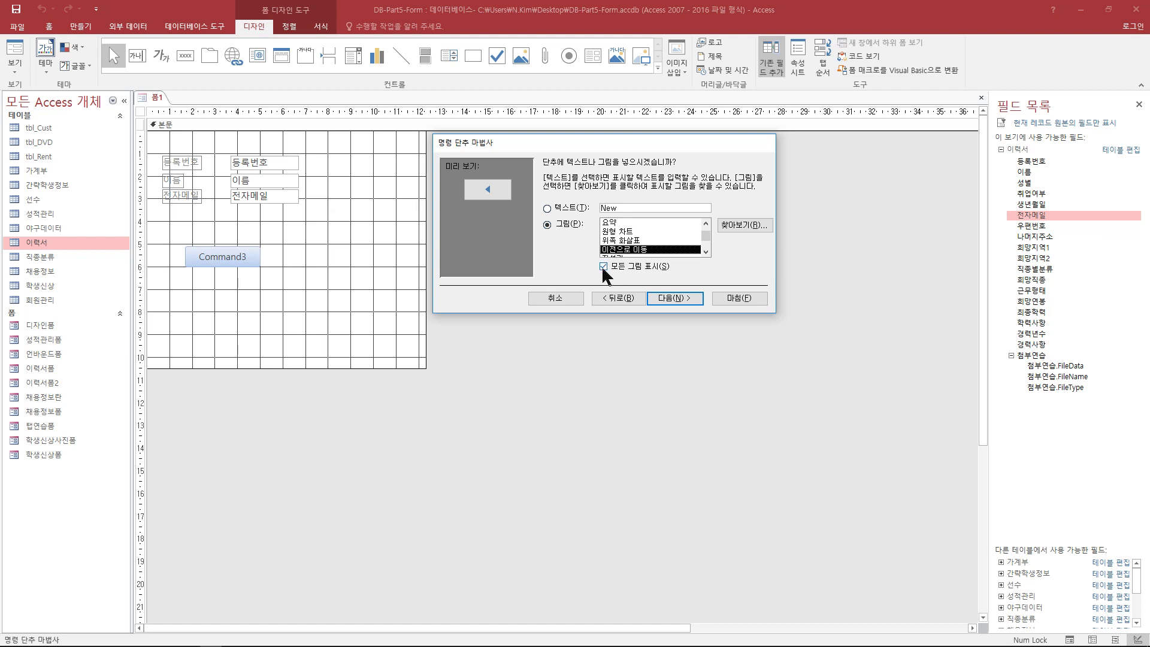
pyautogui.click(603, 267)
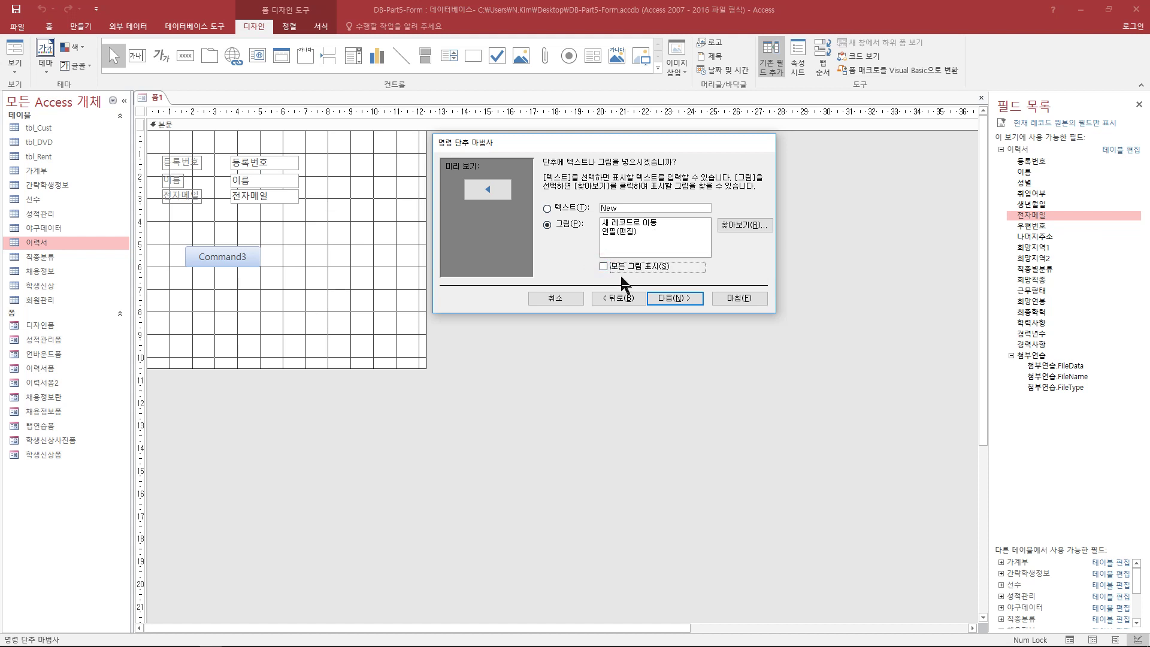
# Browse the DB-Part5-Form_실습 이미지 folder on the desktop for a button picture, including all file types, and leave without choosing one
pyautogui.click(764, 231)
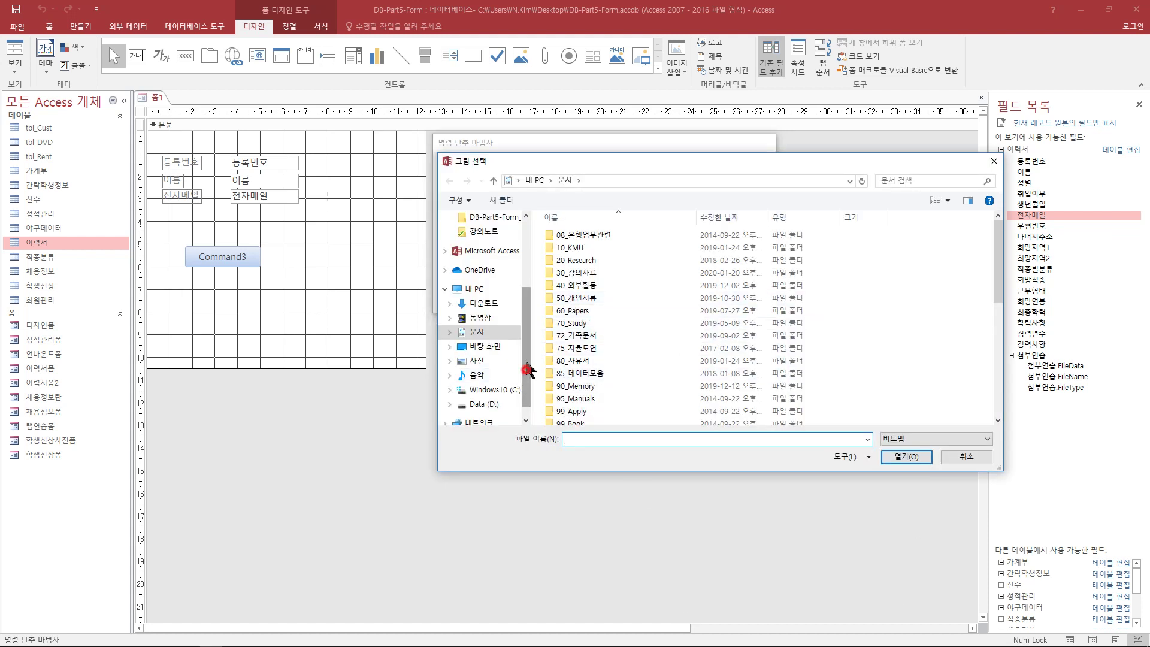
pyautogui.moveTo(527, 359); pyautogui.dragTo(527, 300)
pyautogui.click(494, 236)
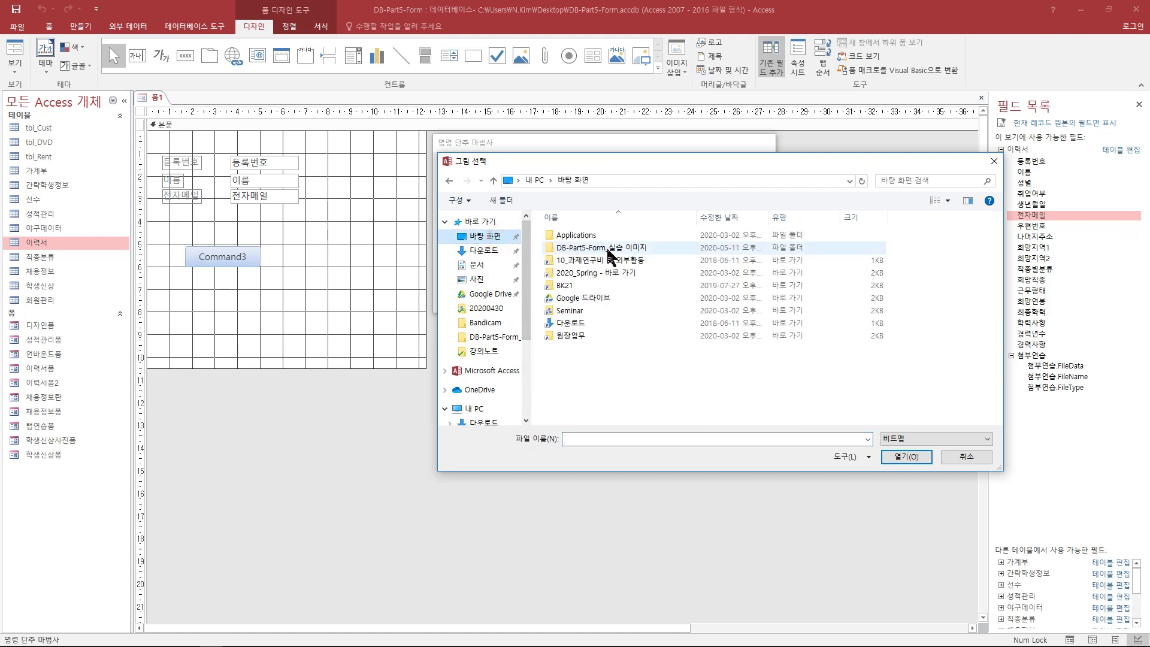
pyautogui.doubleClick(606, 247)
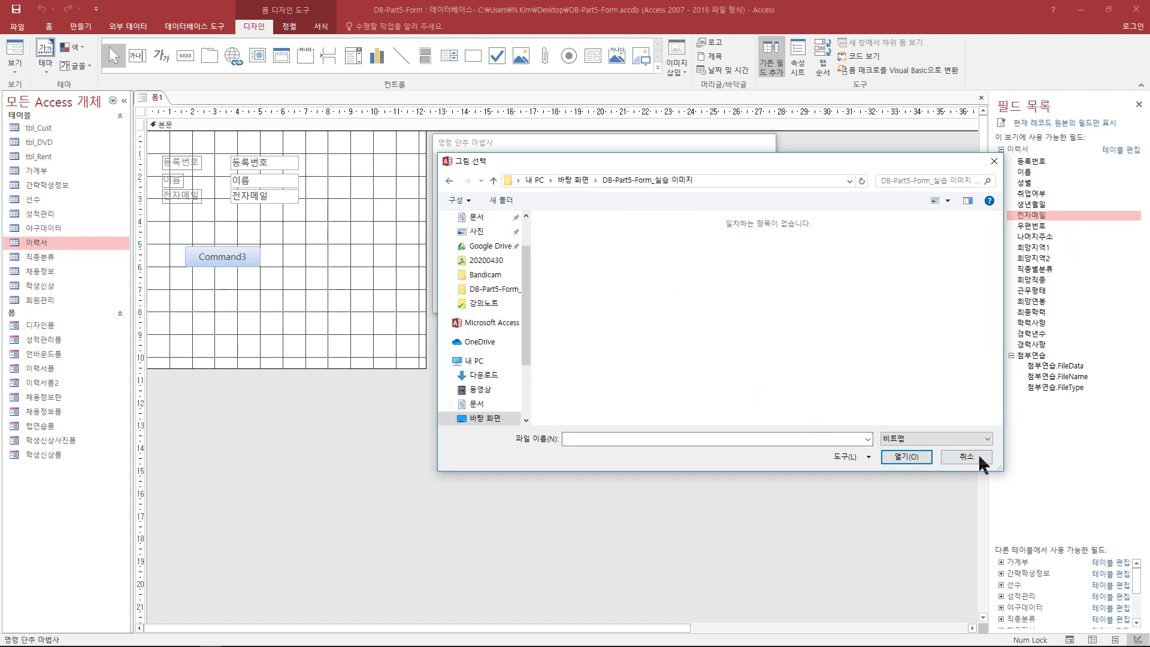
pyautogui.click(932, 444)
pyautogui.click(866, 334)
pyautogui.click(960, 442)
pyautogui.click(933, 468)
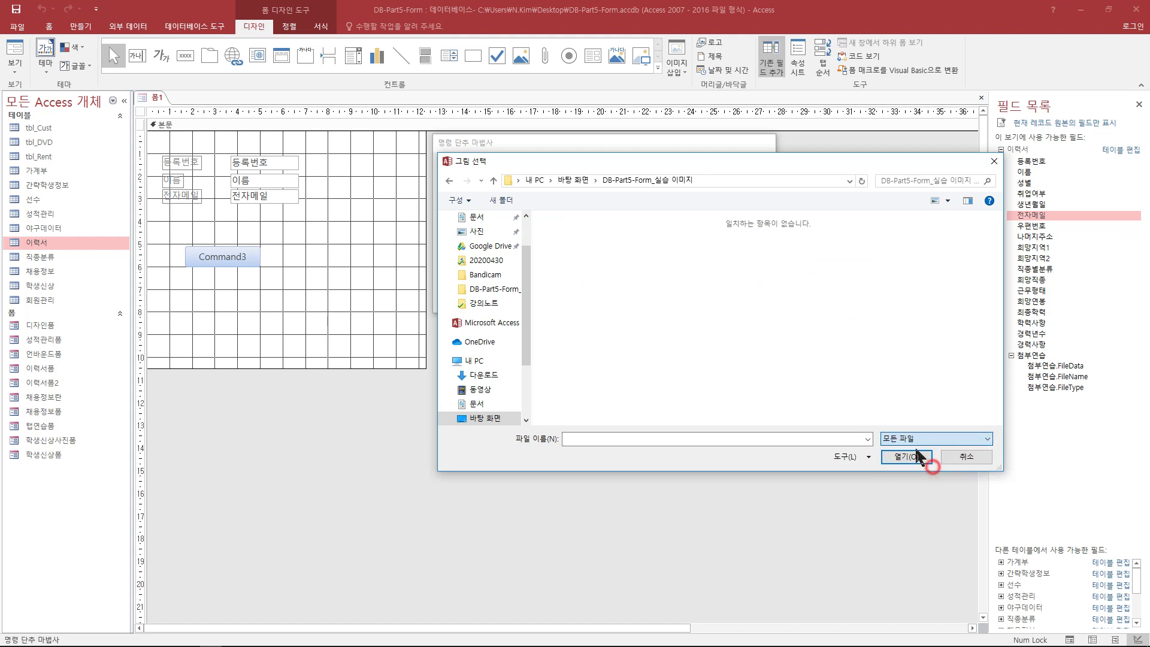
pyautogui.click(978, 453)
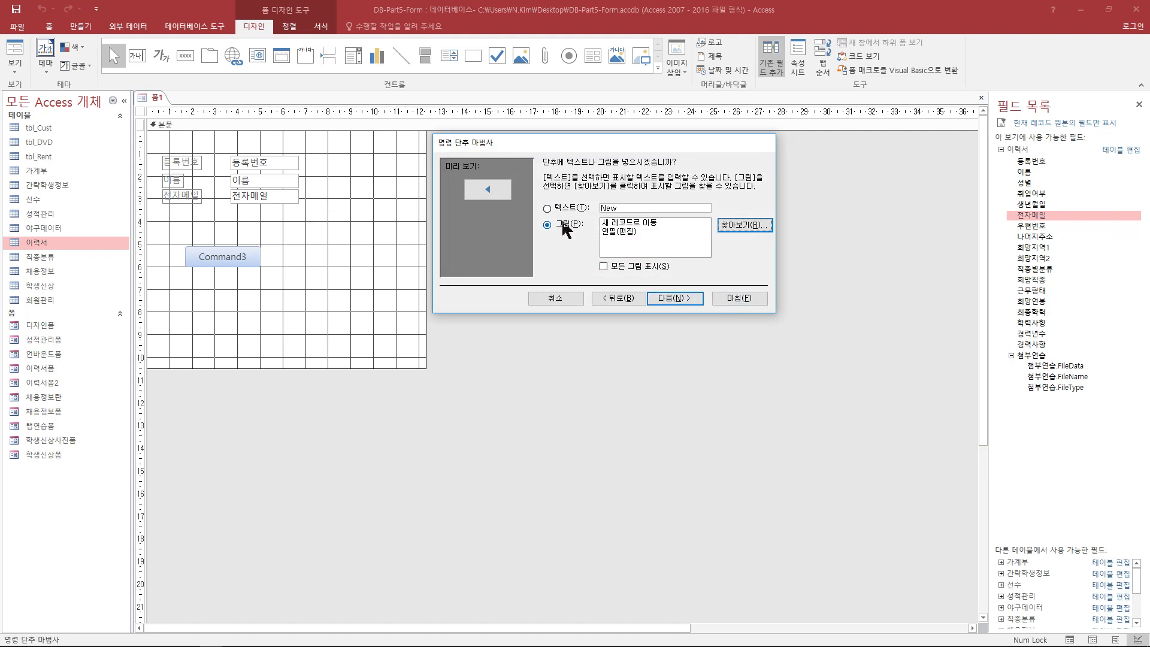
# Finish the wizard with the 새 레코드로 이동 picture and the default name, and widen the button to about 2.5 cm
pyautogui.click(617, 225)
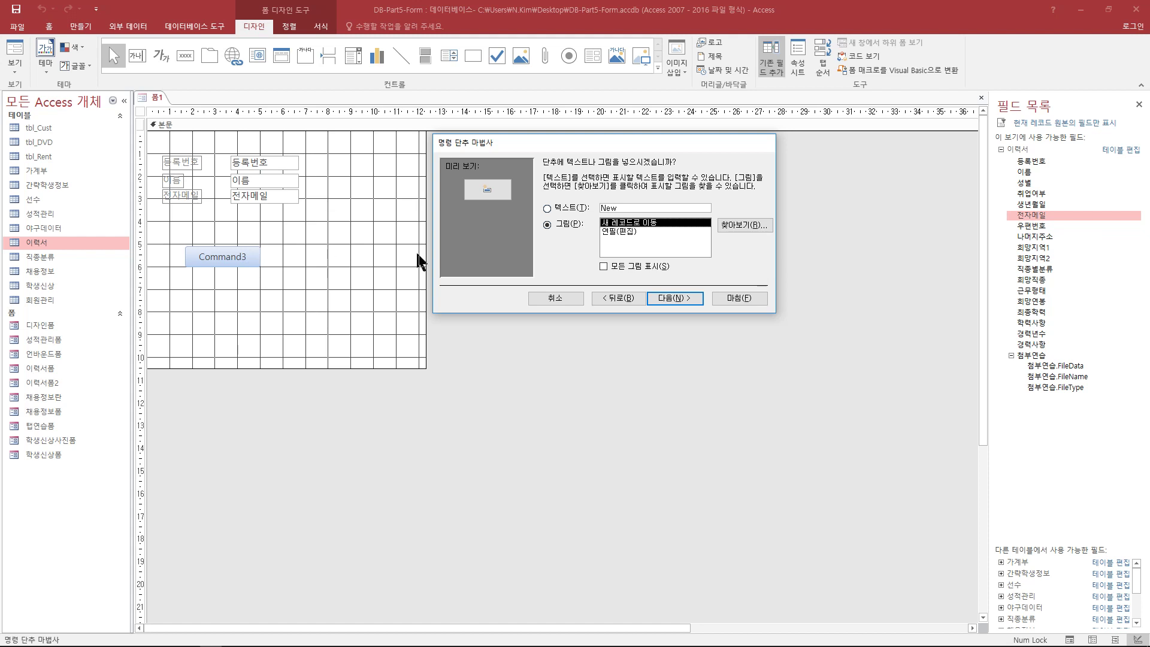
pyautogui.moveTo(590, 151)
pyautogui.mouseDown()
pyautogui.moveTo(607, 157)
pyautogui.moveTo(587, 151)
pyautogui.mouseUp()
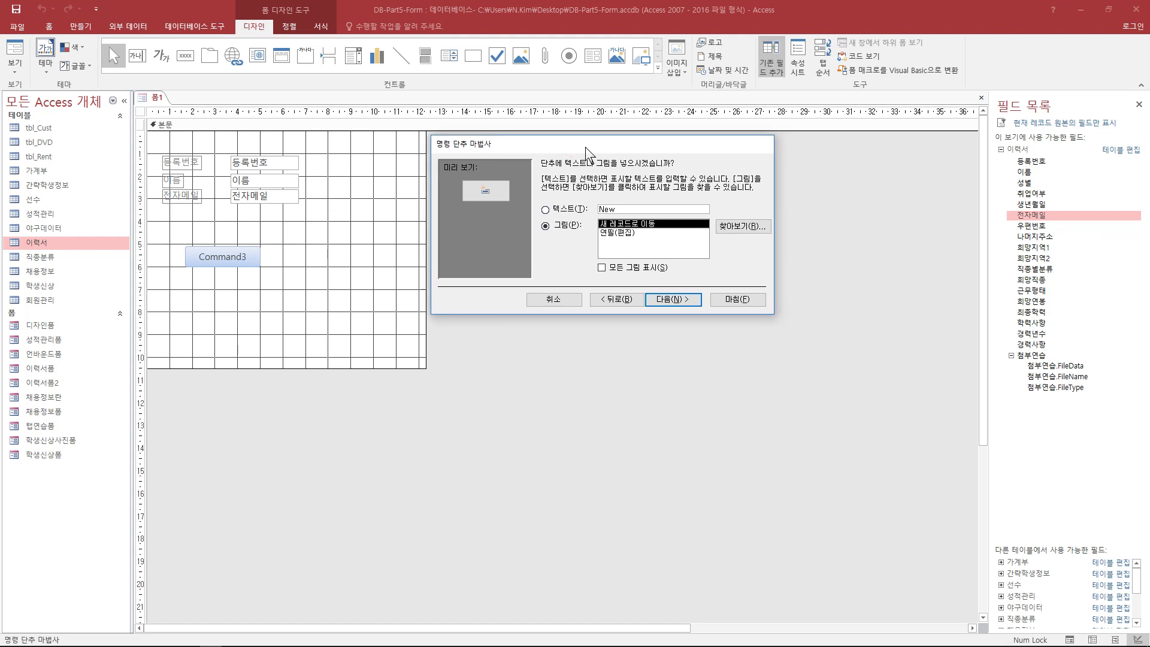
pyautogui.click(665, 299)
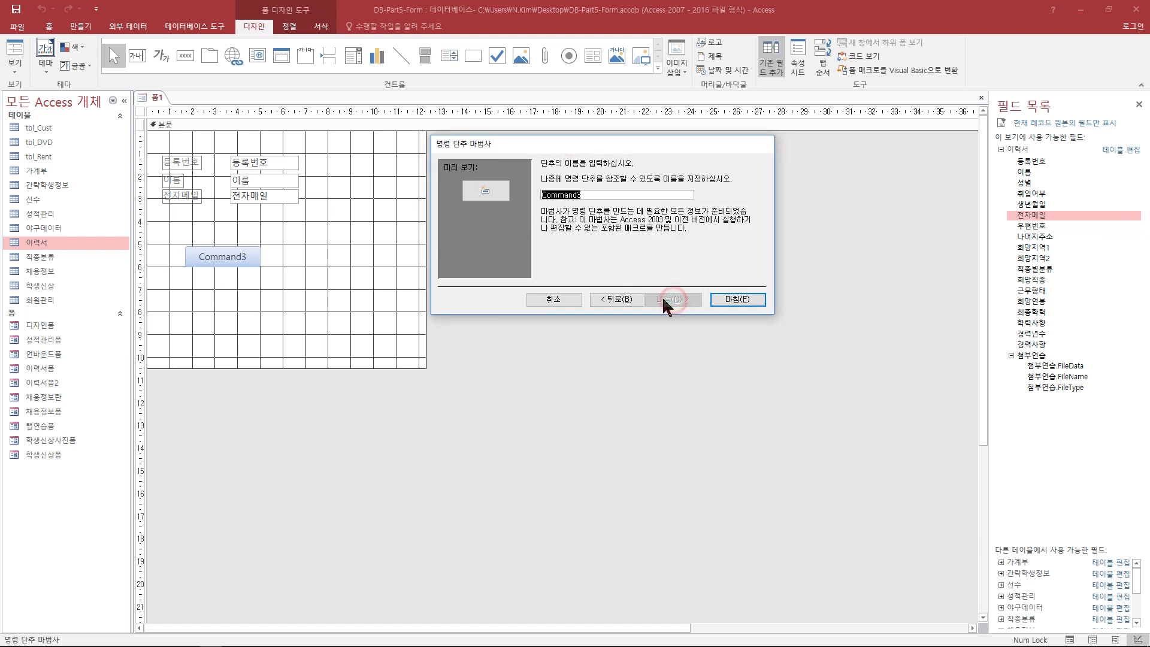
pyautogui.doubleClick(590, 195)
pyautogui.click(761, 298)
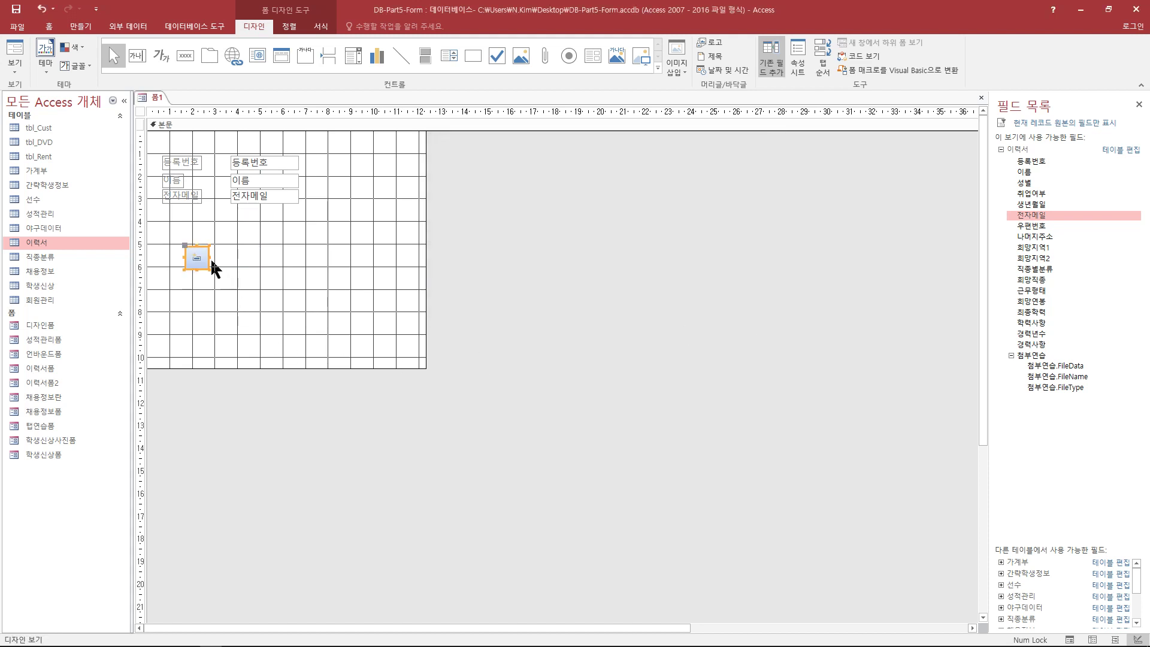
pyautogui.moveTo(211, 262); pyautogui.dragTo(240, 257)
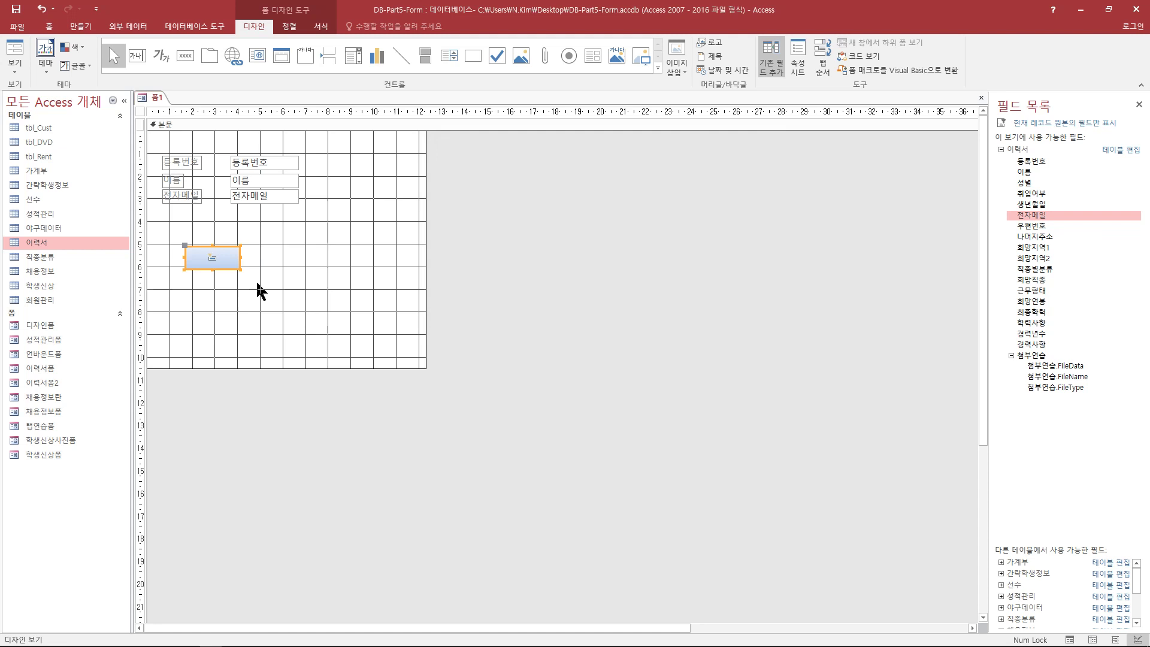
pyautogui.click(299, 320)
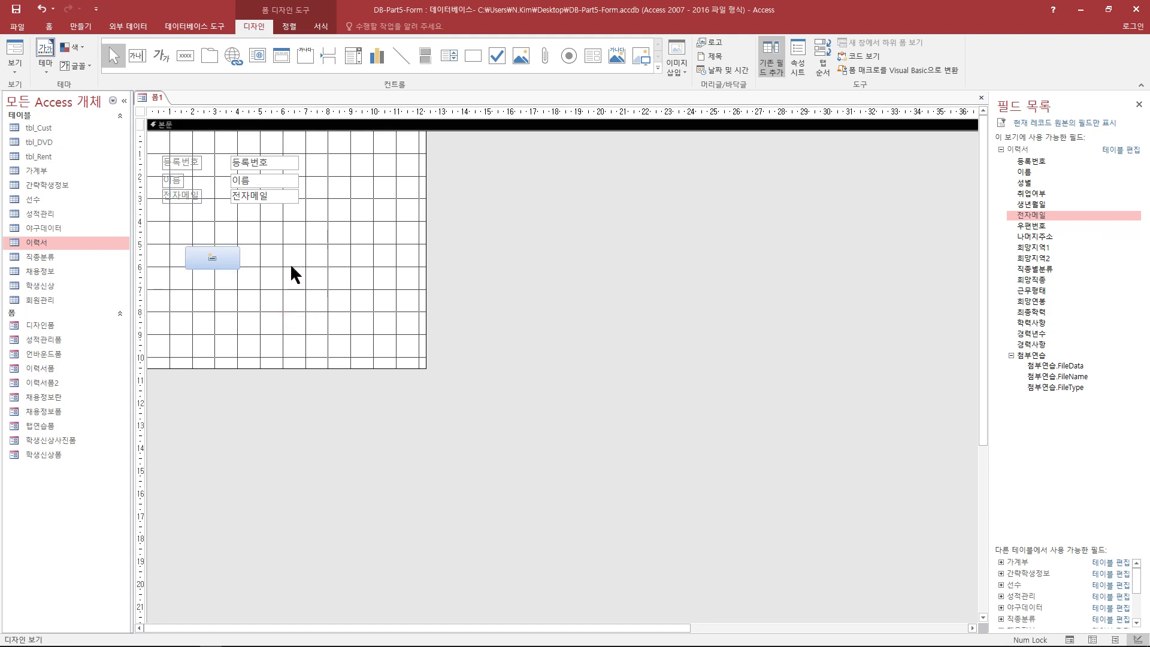
# Draw a second command button to the right of the first and assign it the 레코드 삭제 function from the 레코드 작업 category
pyautogui.click(193, 59)
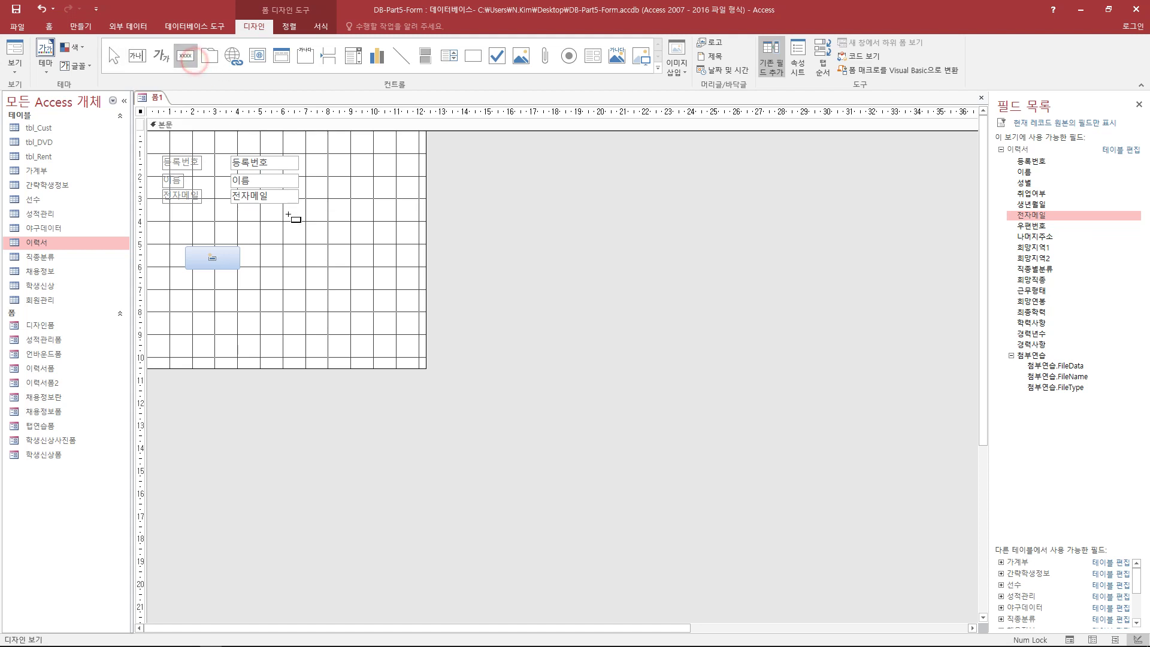
pyautogui.moveTo(275, 246); pyautogui.dragTo(339, 271)
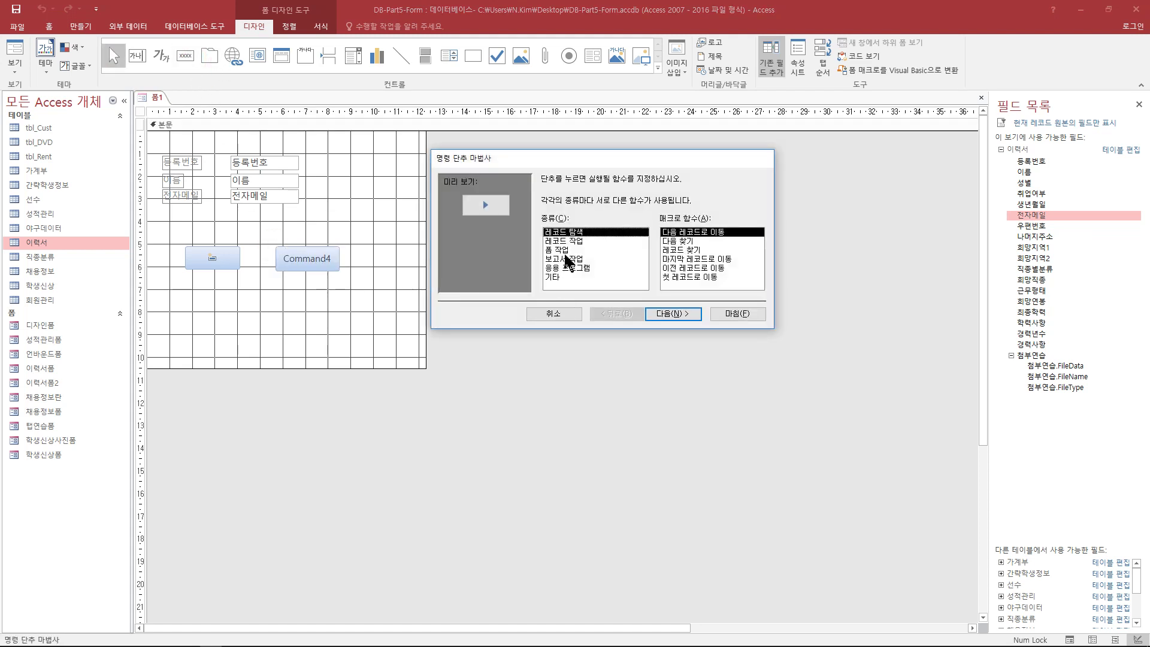
pyautogui.click(575, 240)
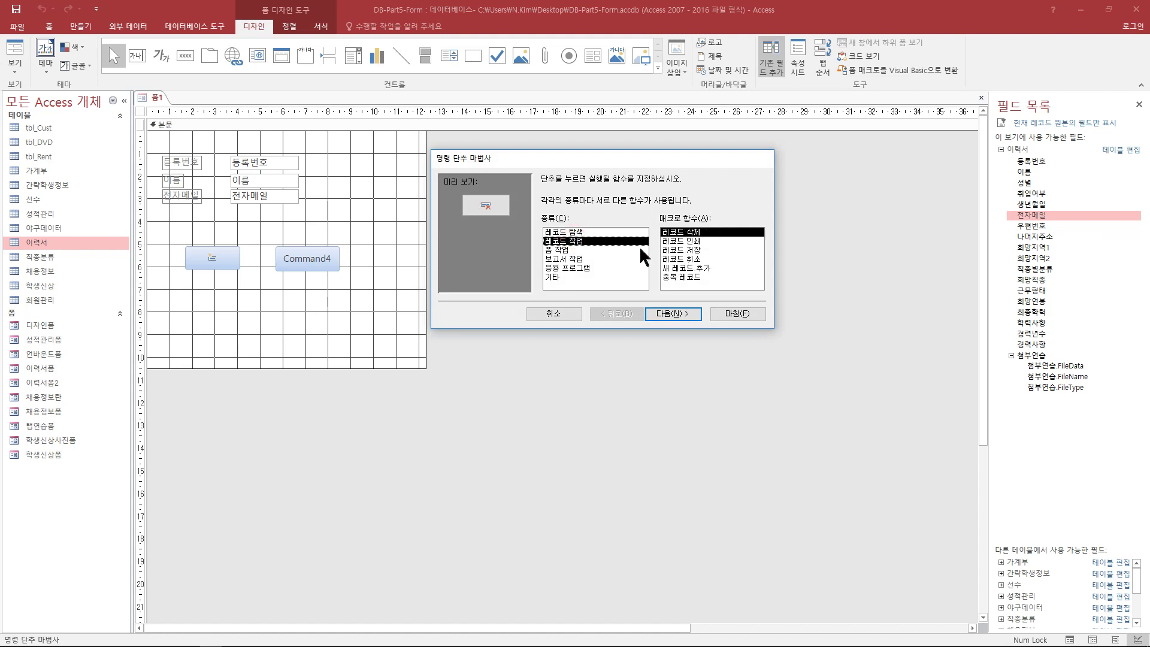
pyautogui.click(682, 235)
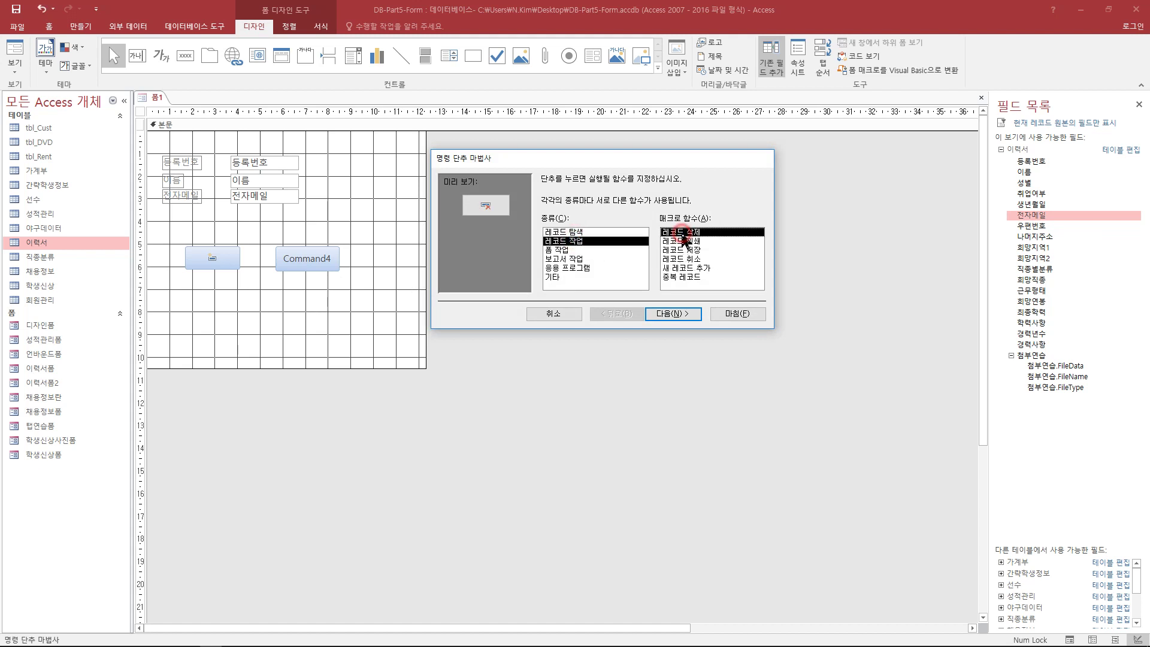
pyautogui.click(681, 318)
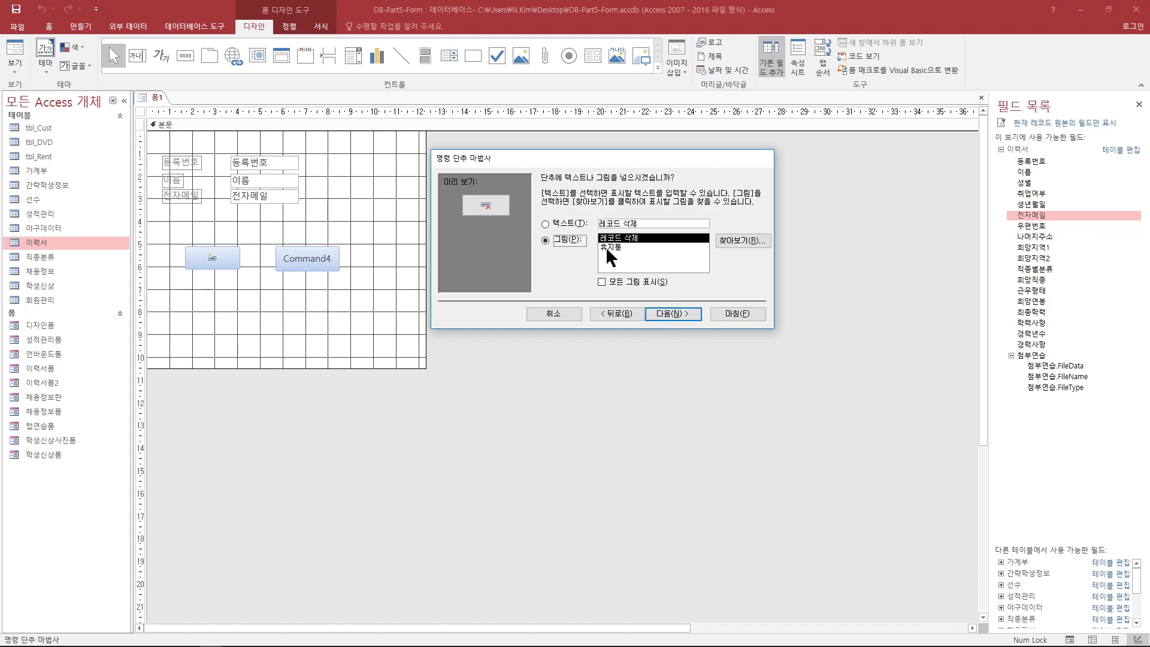
# Preview the 휴지통 and 레코드 삭제 pictures for the second command button
pyautogui.click(607, 247)
pyautogui.click(606, 238)
pyautogui.click(613, 247)
# Label the second button with the text 삭제, finish the wizard, and widen the button to match the first one
pyautogui.click(545, 224)
pyautogui.click(642, 227)
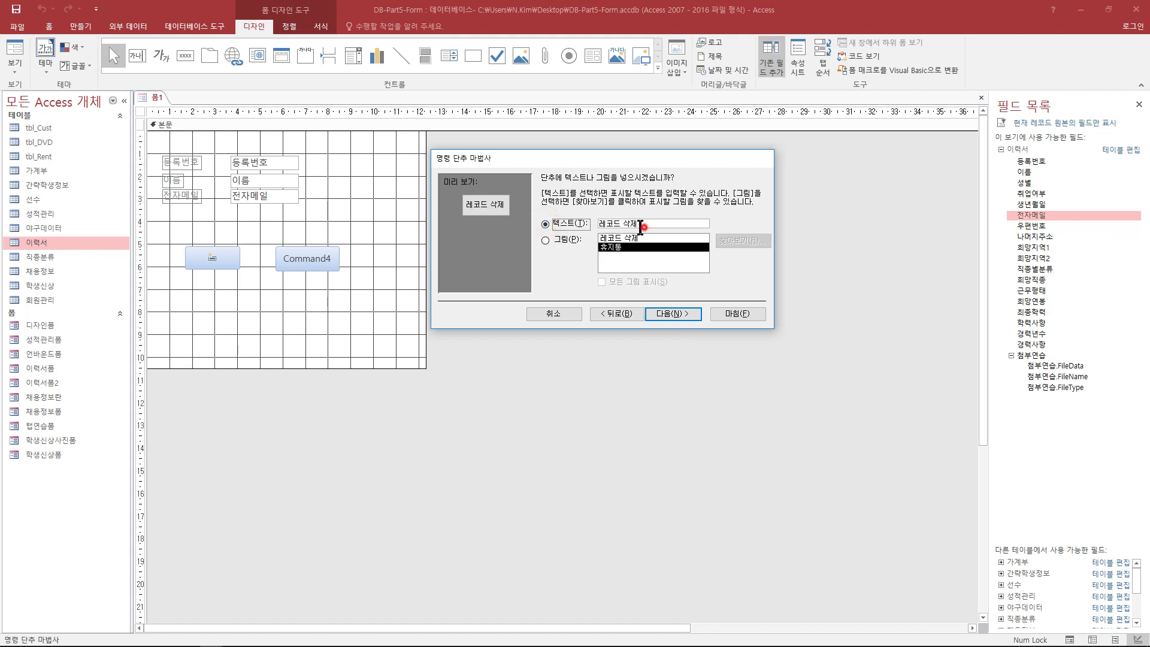
pyautogui.moveTo(641, 226); pyautogui.dragTo(594, 226)
pyautogui.write('t')
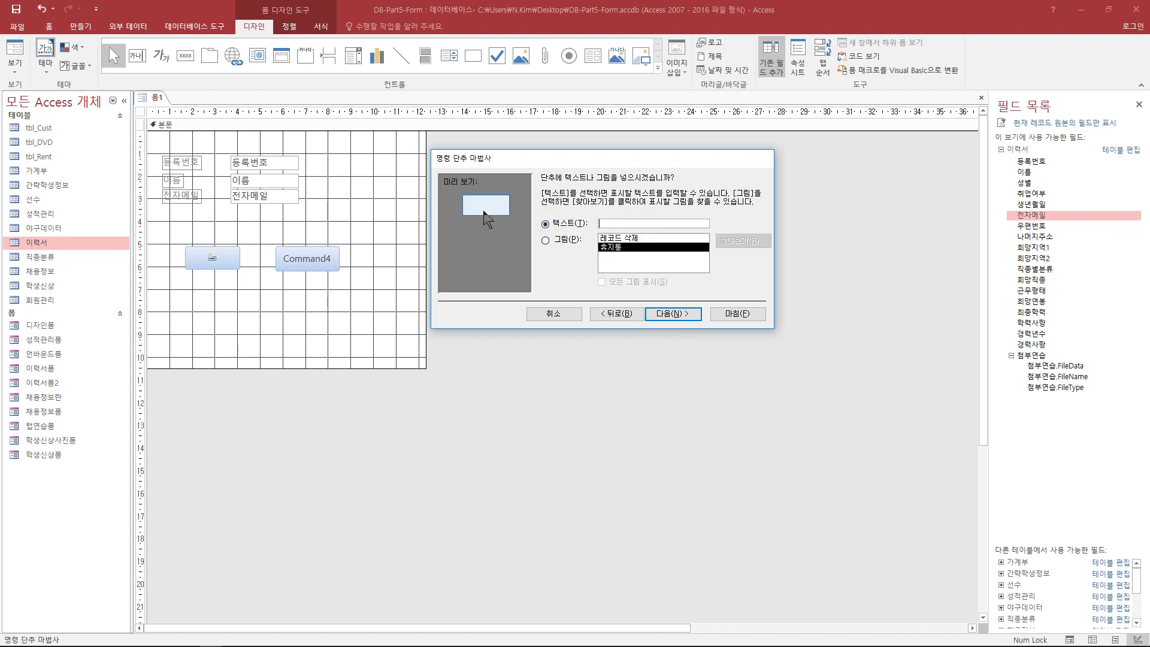
pyautogui.write('새')
pyautogui.write('삭제')
pyautogui.click(698, 316)
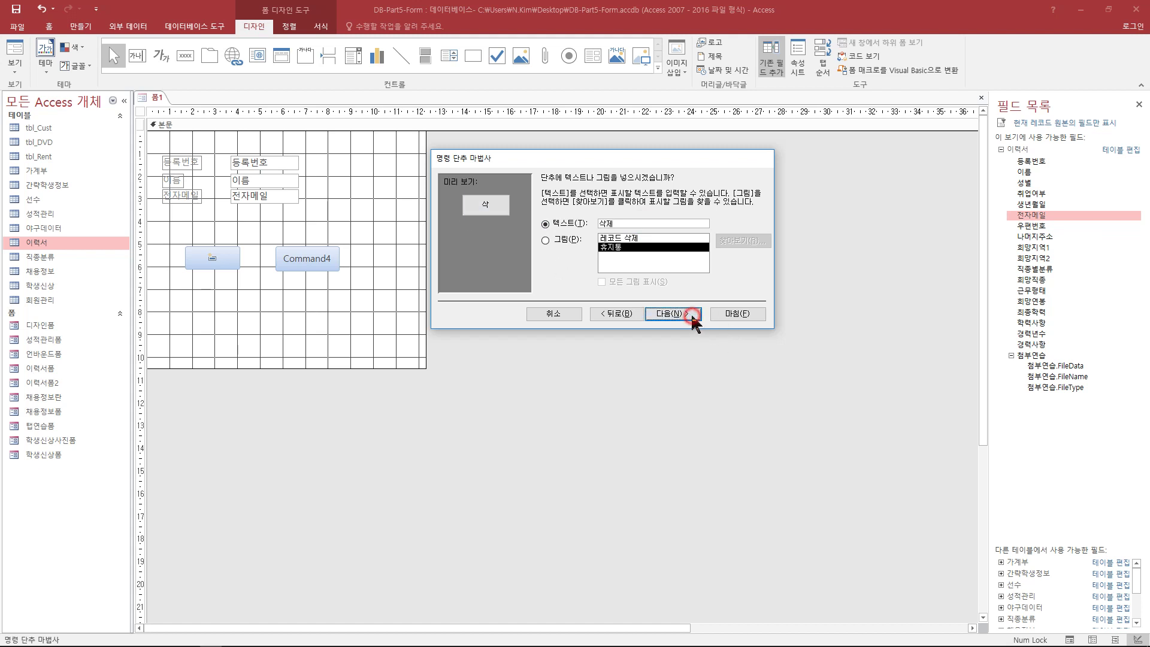
pyautogui.click(736, 313)
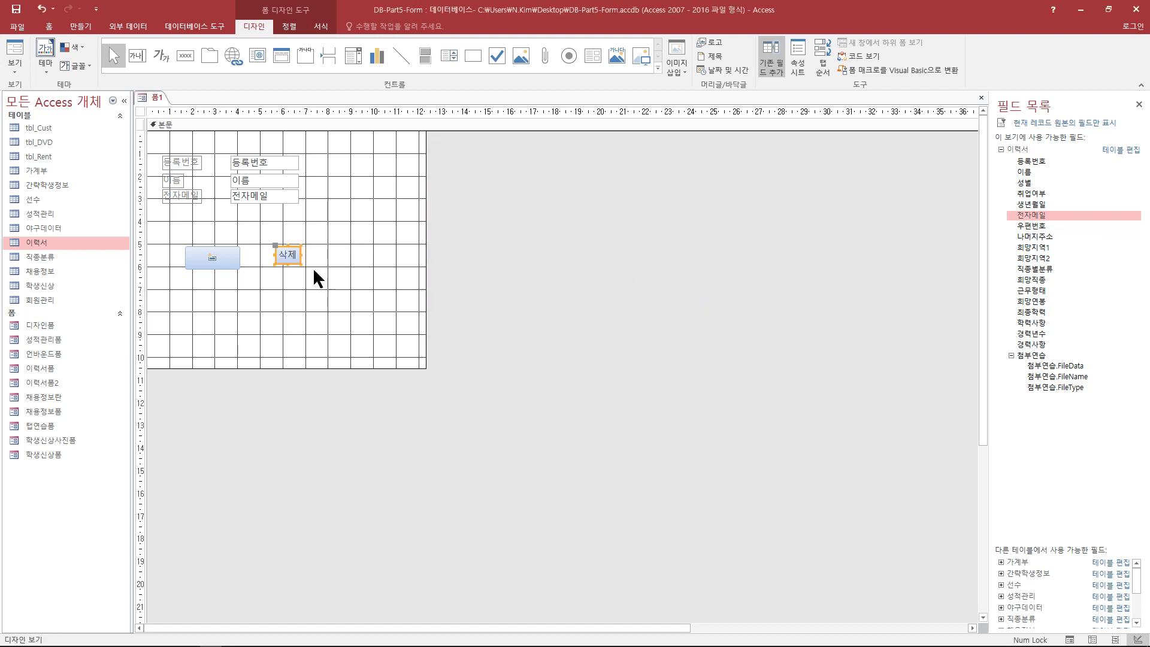
pyautogui.moveTo(302, 267); pyautogui.dragTo(330, 267)
pyautogui.click(343, 291)
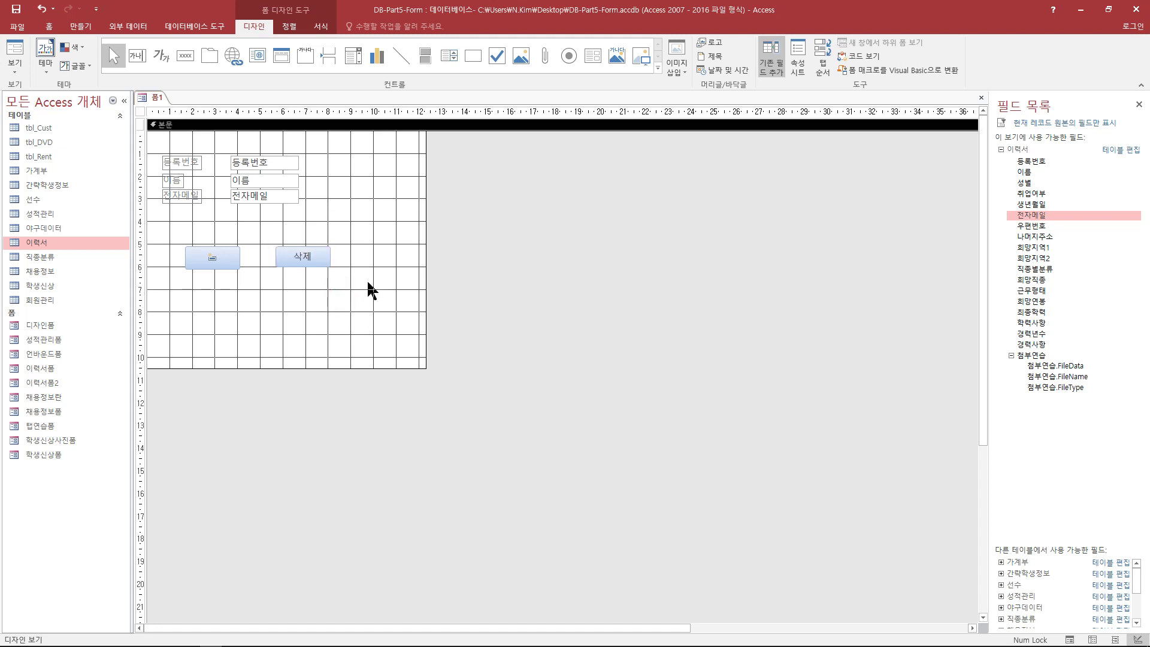
# Save the form under the name 명령버튼폼
pyautogui.click(16, 8)
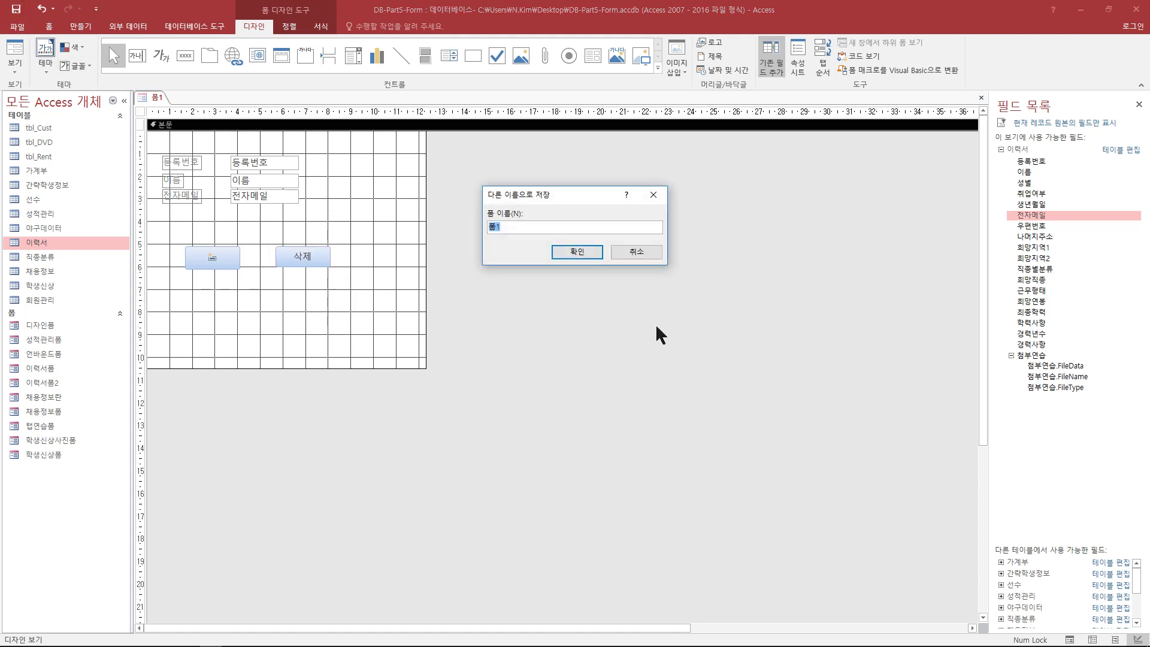
pyautogui.write('명령버트ㄴ폼')
pyautogui.press('Return')
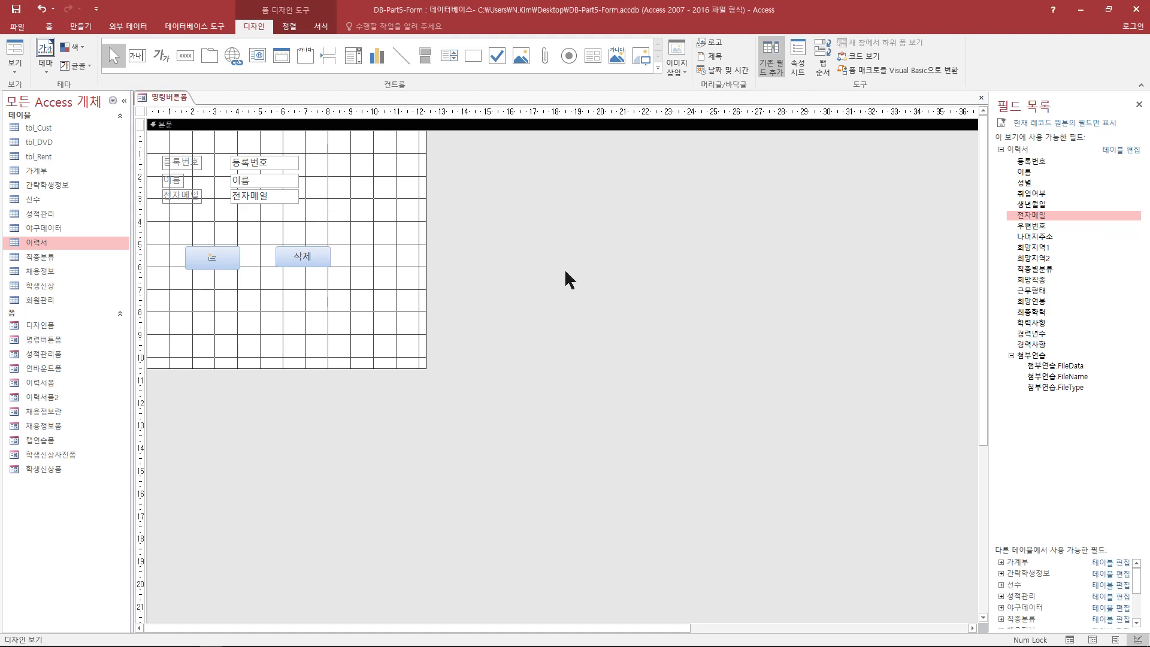
# Switch the form to form view and page forward through its records to the last one
pyautogui.click(14, 50)
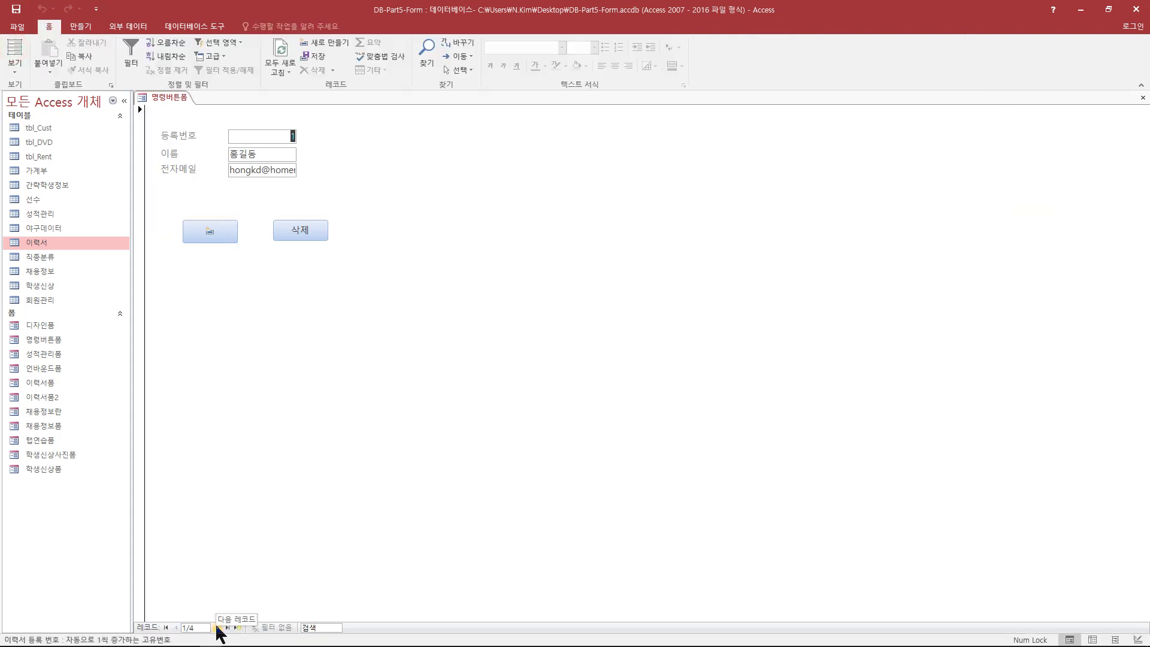
pyautogui.click(219, 627)
pyautogui.click(218, 627)
pyautogui.click(219, 627)
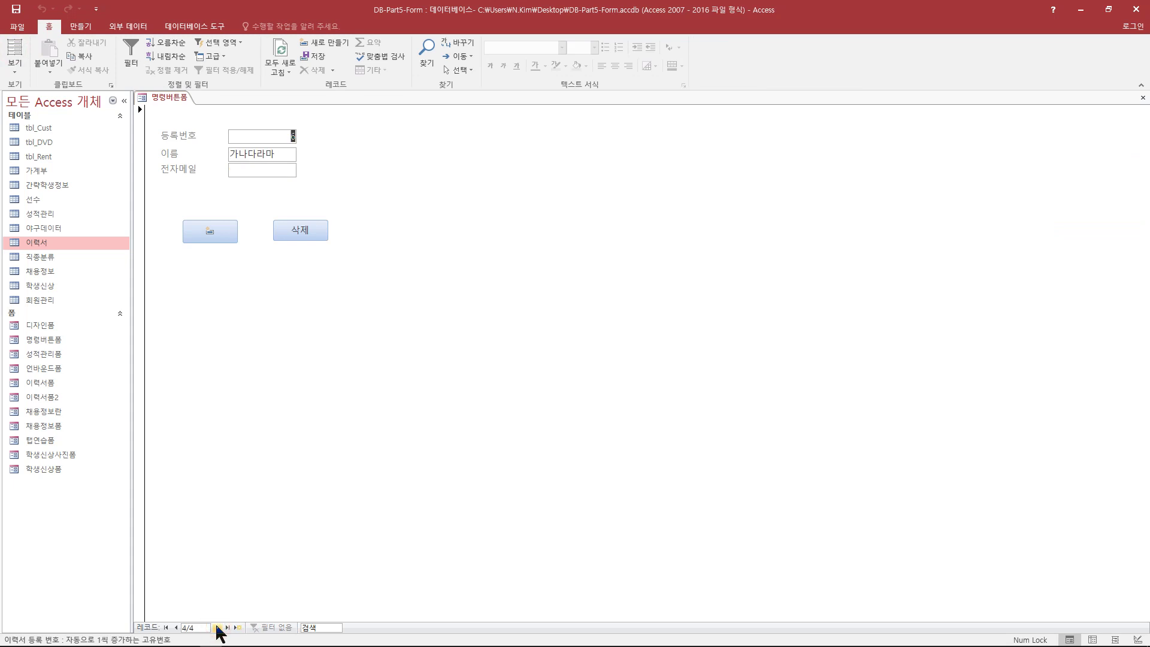
# Add a new record with the form's add-record command button, filling in the 이름 and 전자메일 fields with sample values
pyautogui.click(177, 627)
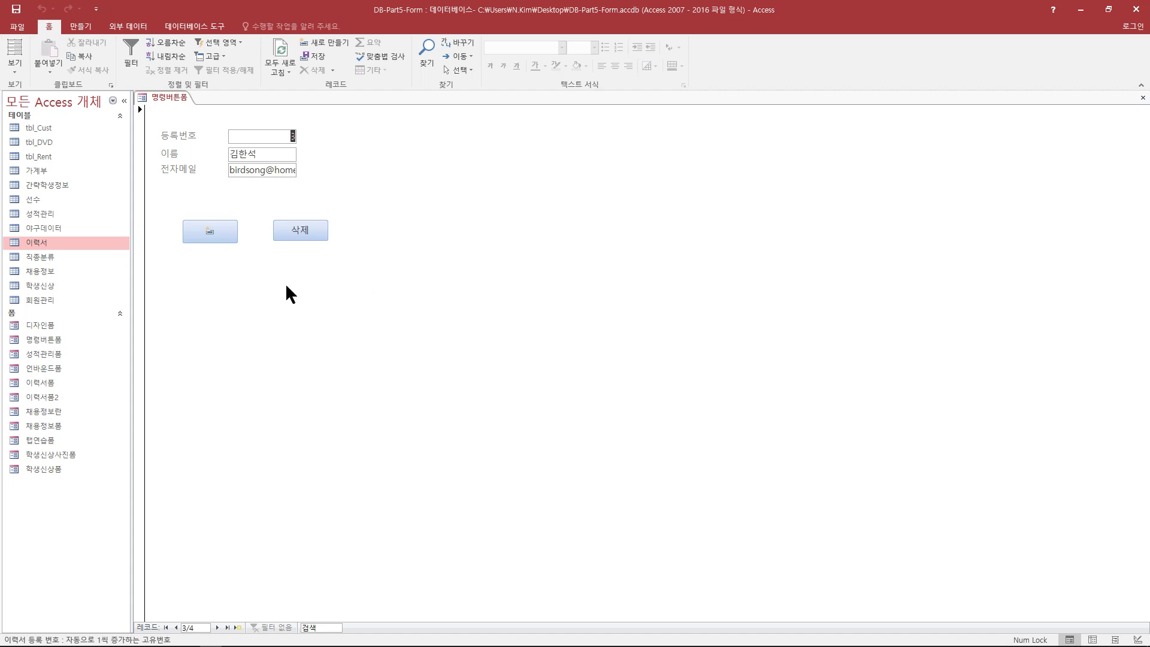
pyautogui.click(200, 234)
pyautogui.click(257, 153)
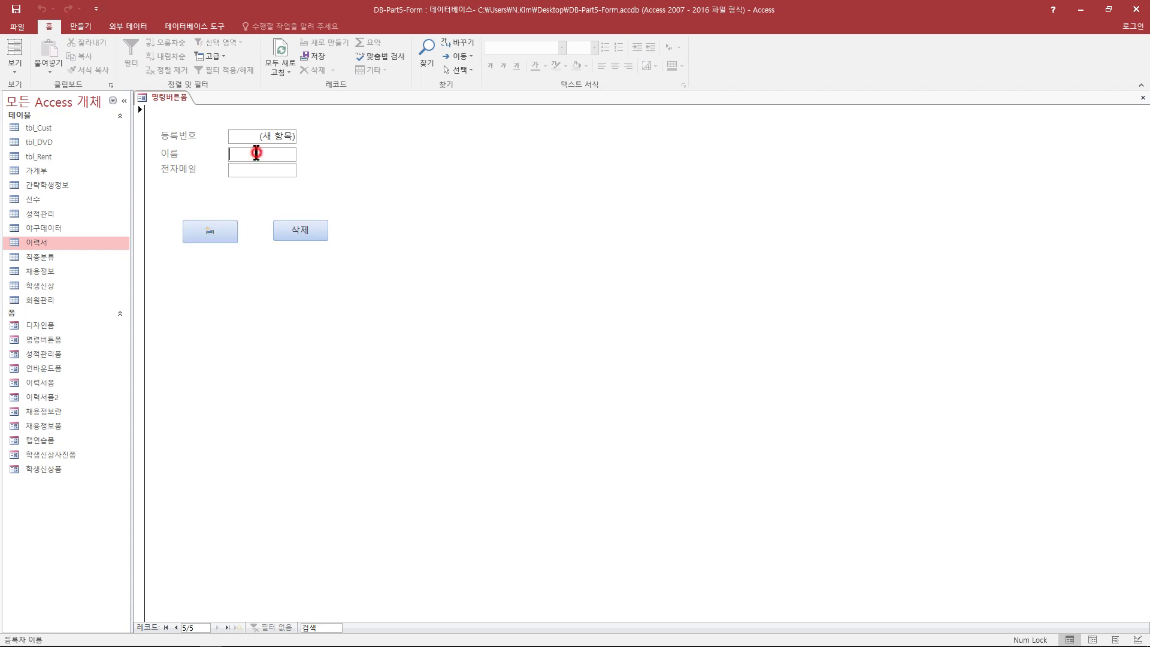
pyautogui.write('뉴커머')
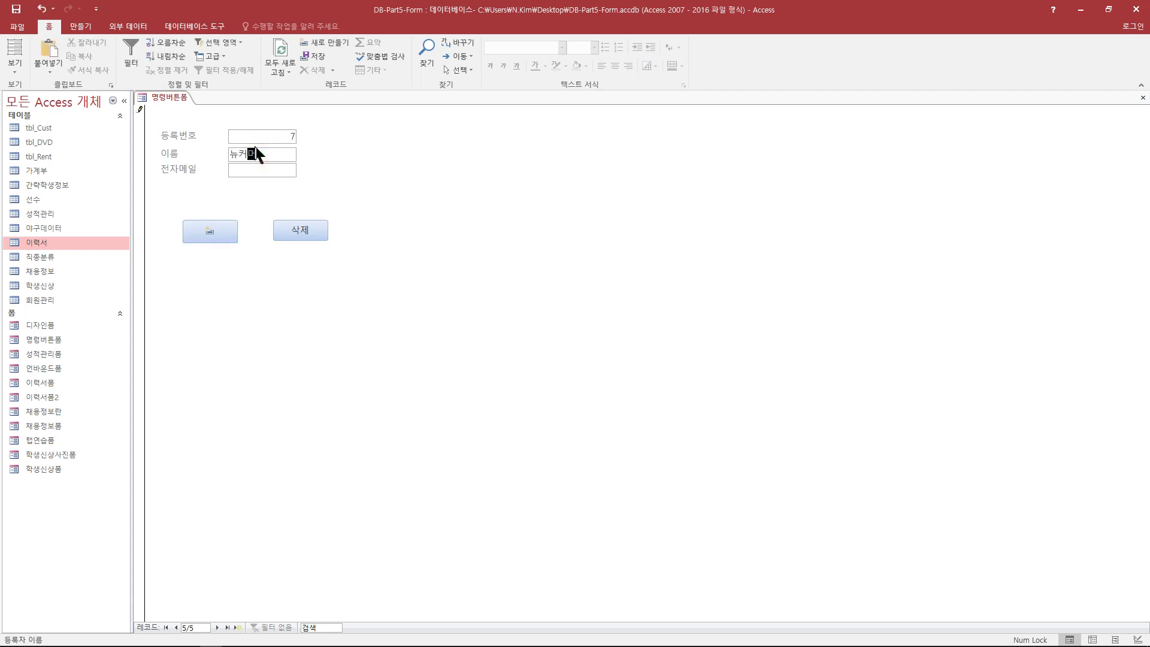
pyautogui.click(269, 167)
pyautogui.write('abc@com')
# Page back two records in the form and return to the newly added last record
pyautogui.click(176, 627)
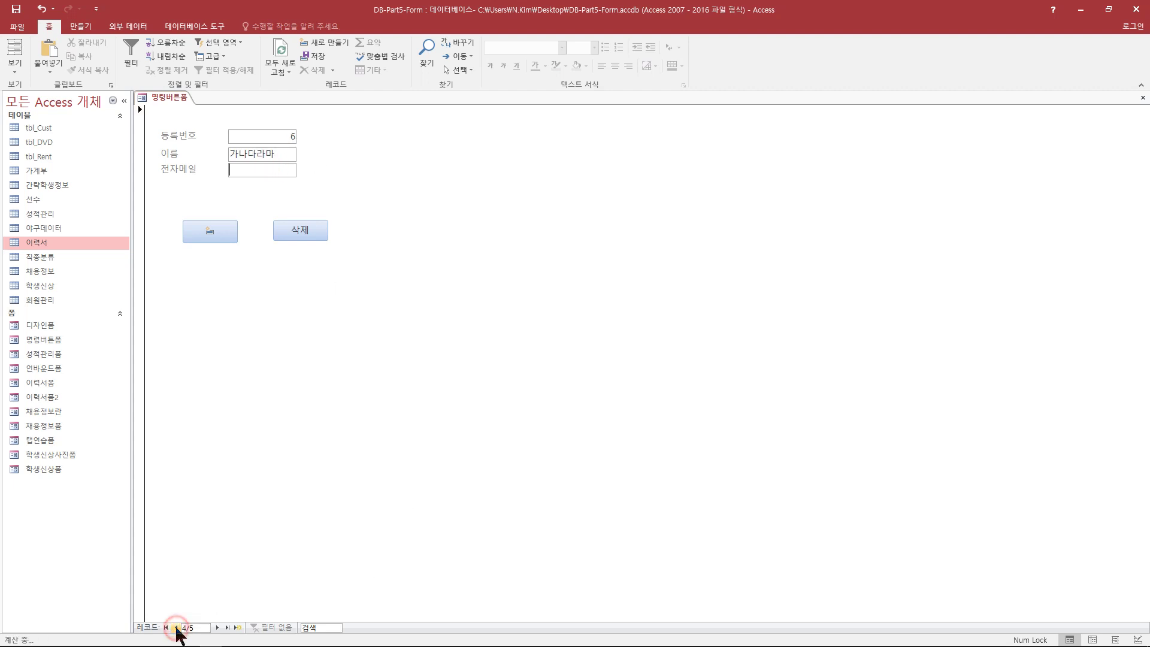
pyautogui.click(176, 628)
pyautogui.click(216, 627)
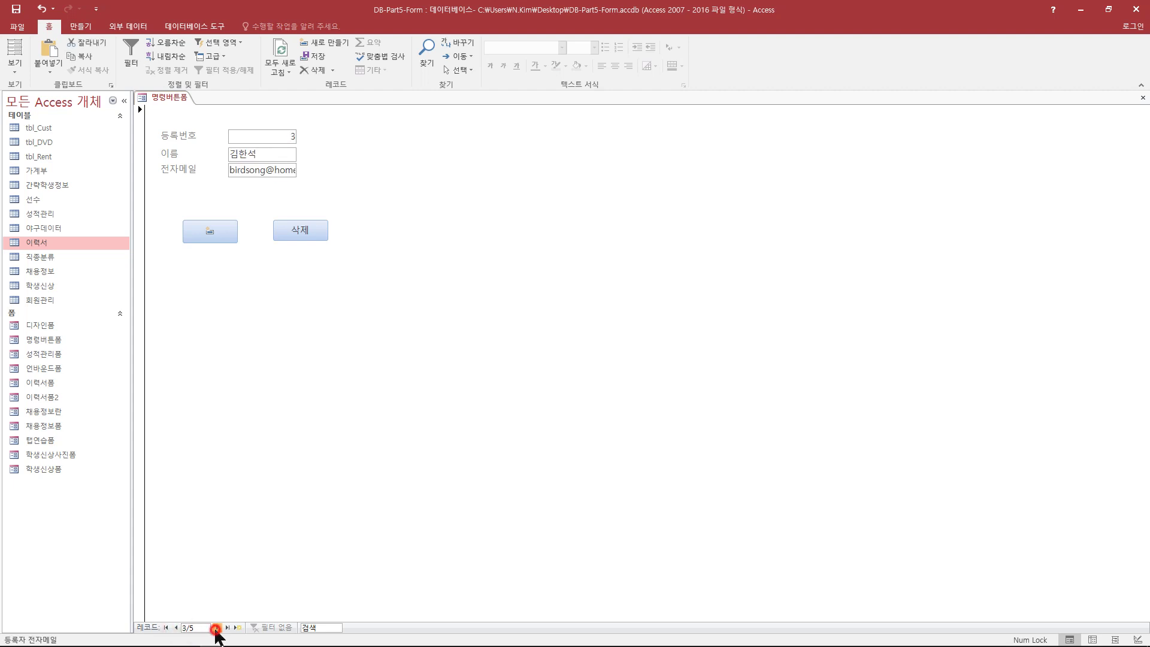
pyautogui.click(216, 627)
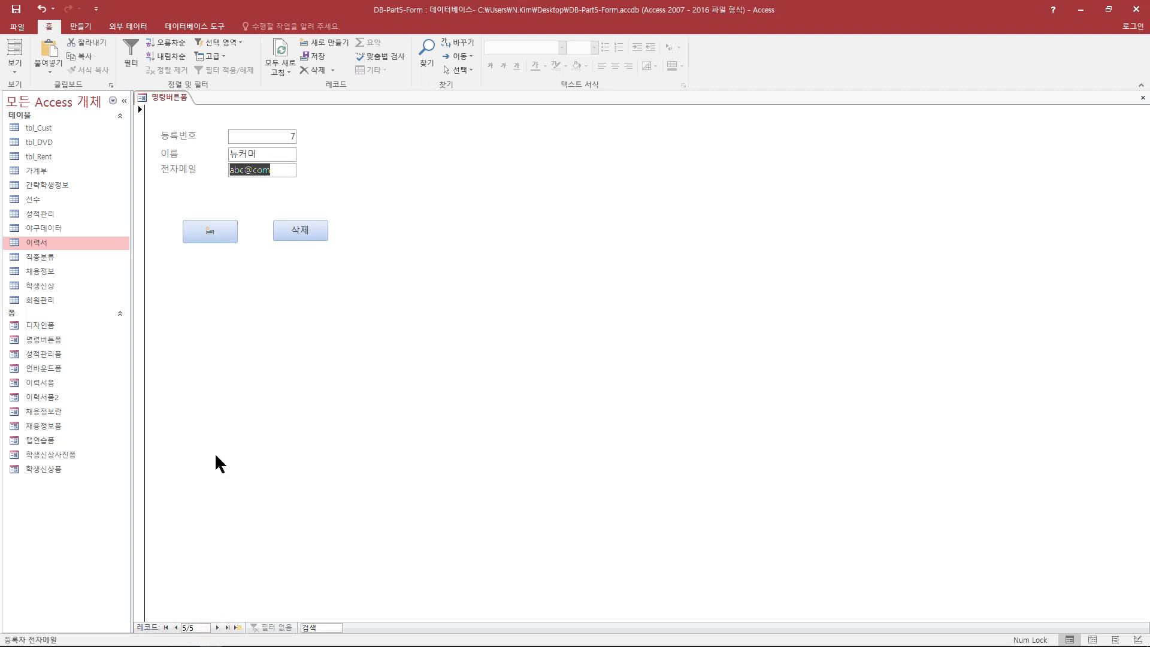
# Delete the newly added record and the record with 등록번호 6 using the form's 삭제 command button, confirming each deletion
pyautogui.click(304, 229)
pyautogui.click(545, 371)
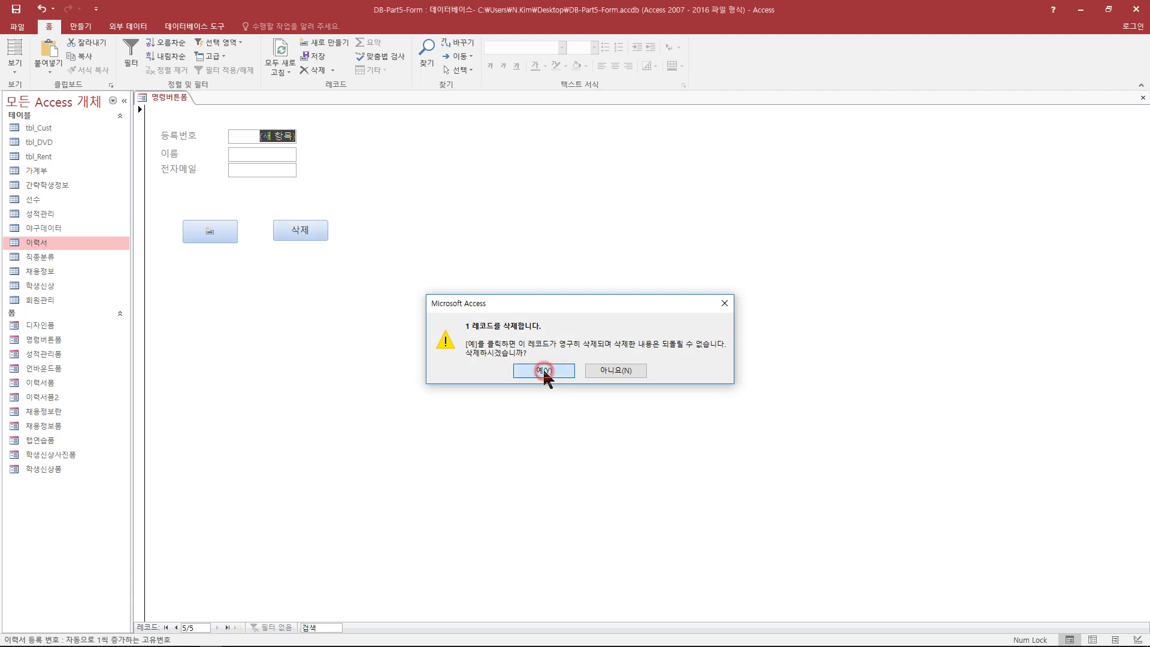
pyautogui.click(175, 627)
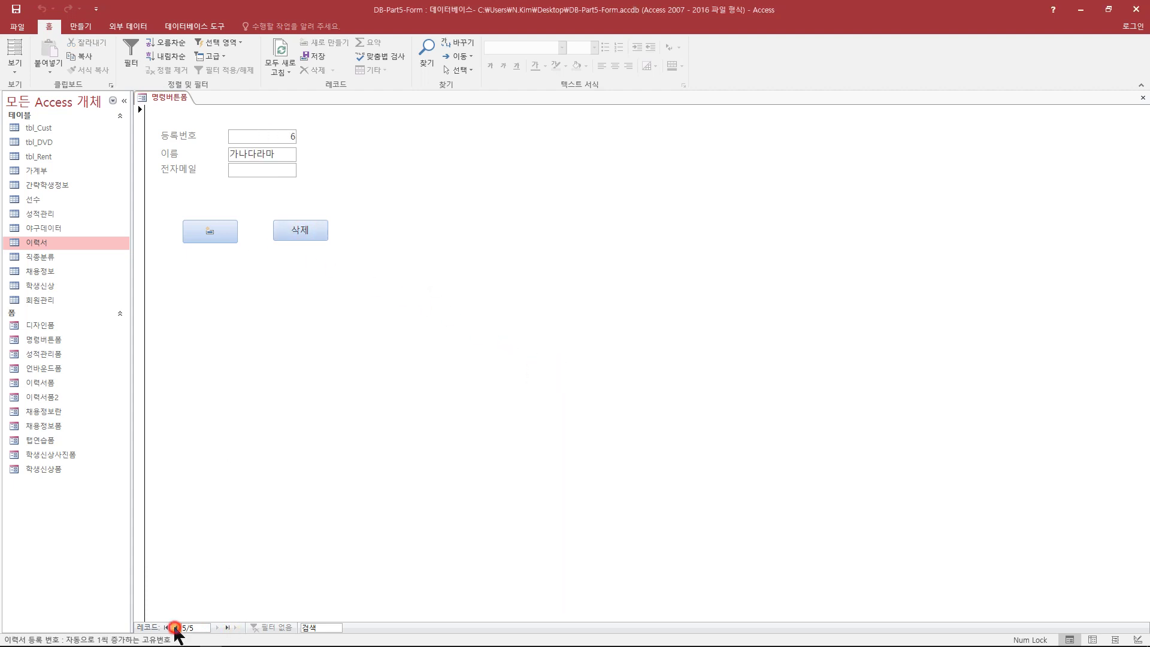
pyautogui.click(300, 230)
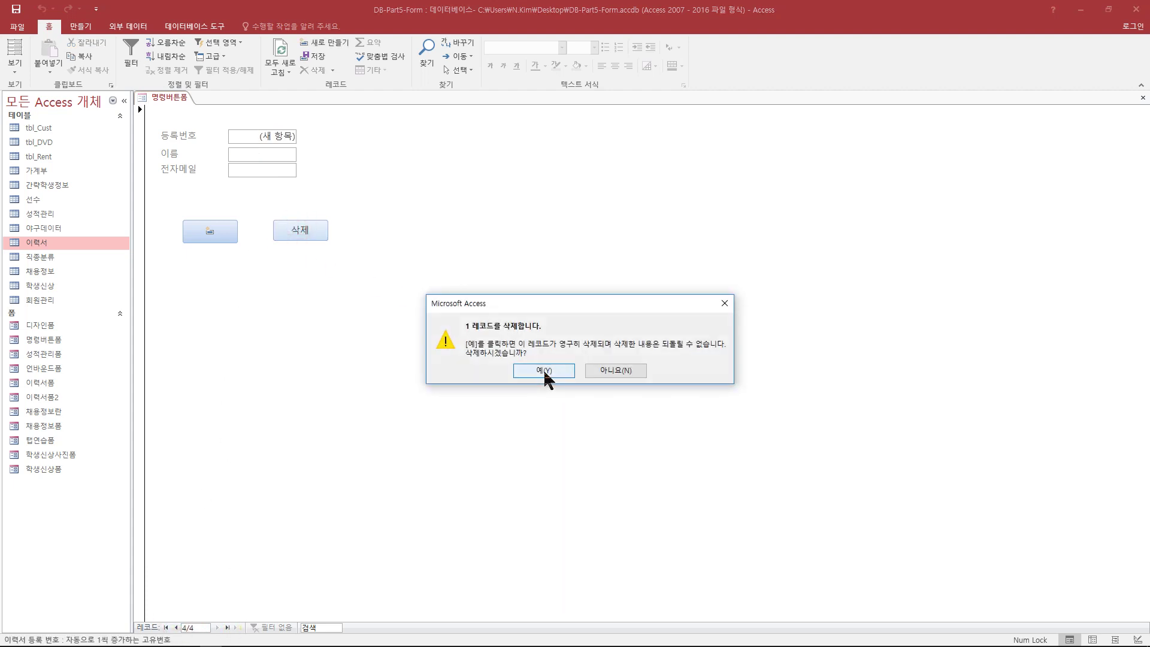
pyautogui.click(545, 371)
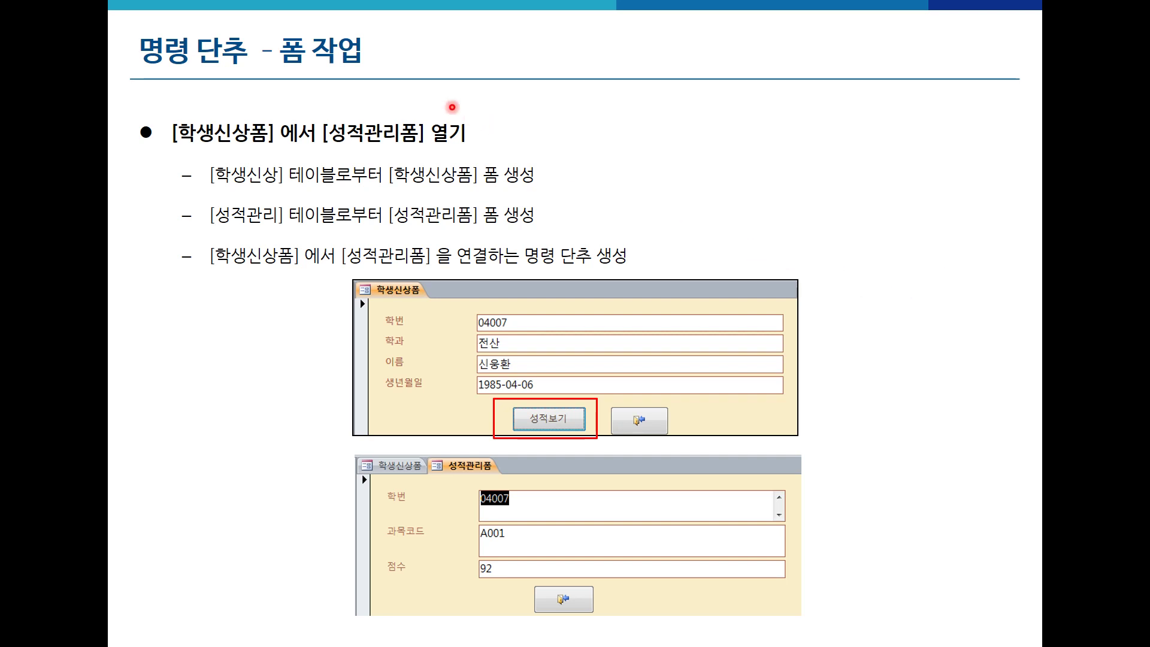
pyautogui.press('Right')
pyautogui.press('Right')
pyautogui.press('Left')
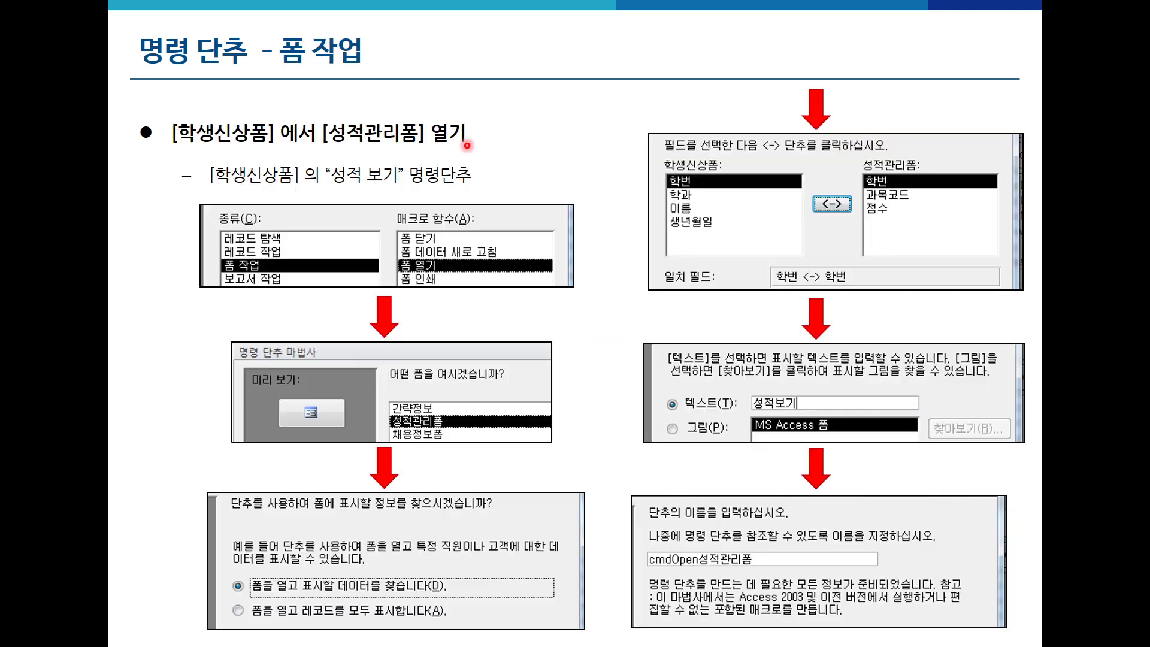
pyautogui.press('Right')
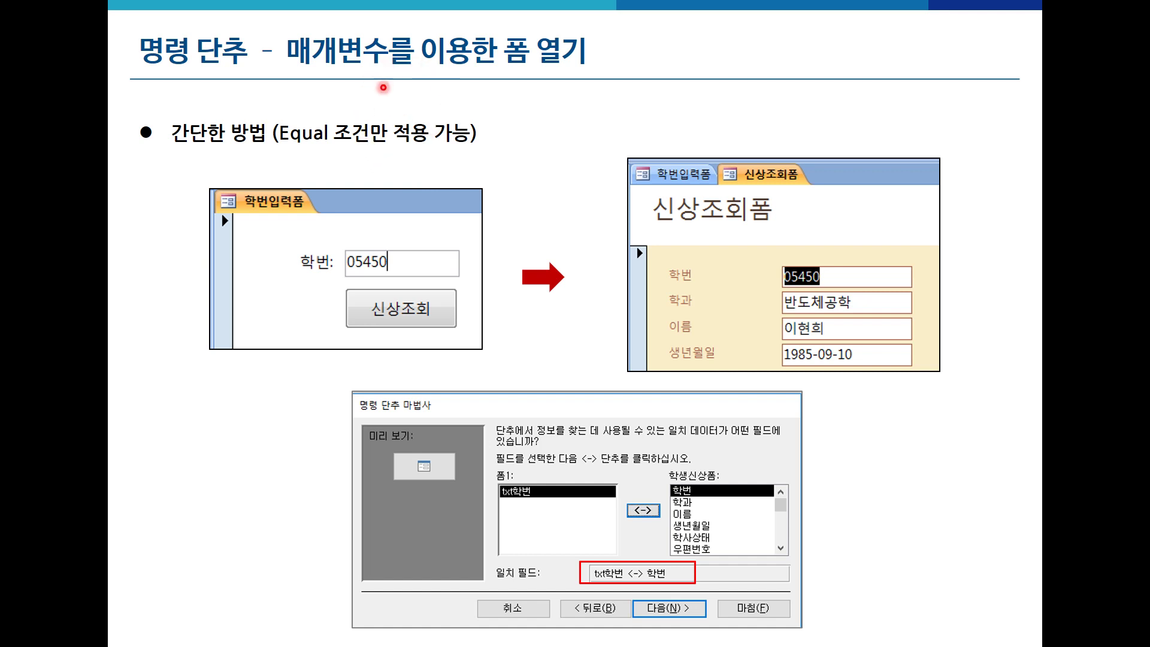
pyautogui.click(467, 140)
pyautogui.click(468, 142)
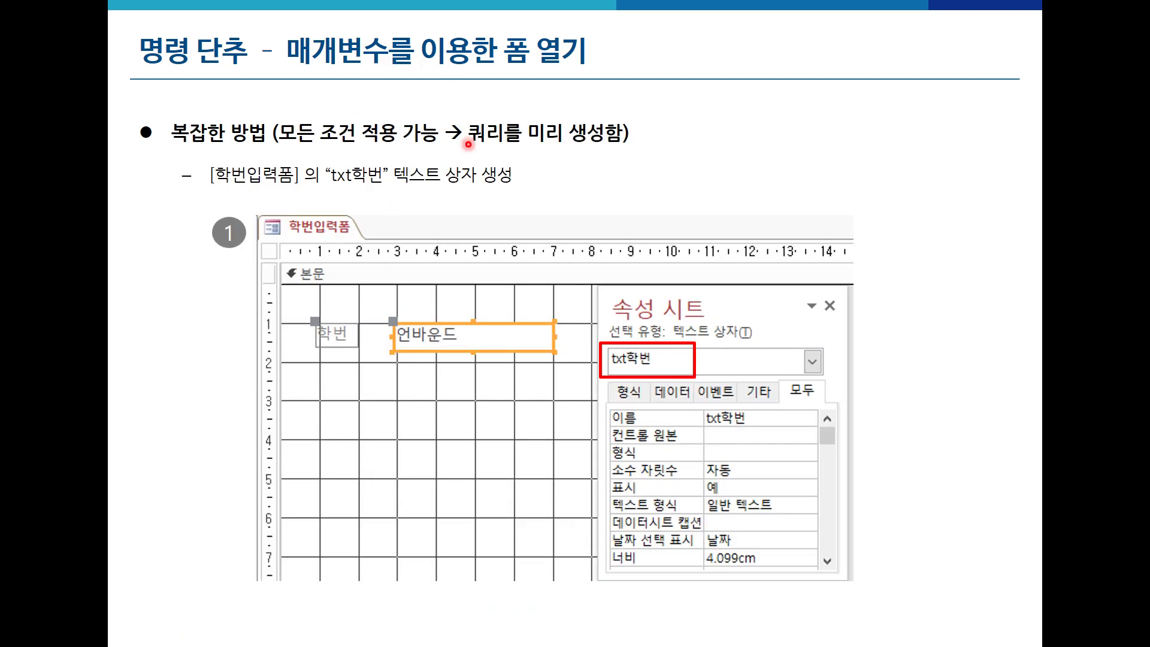
pyautogui.click(469, 143)
pyautogui.click(482, 147)
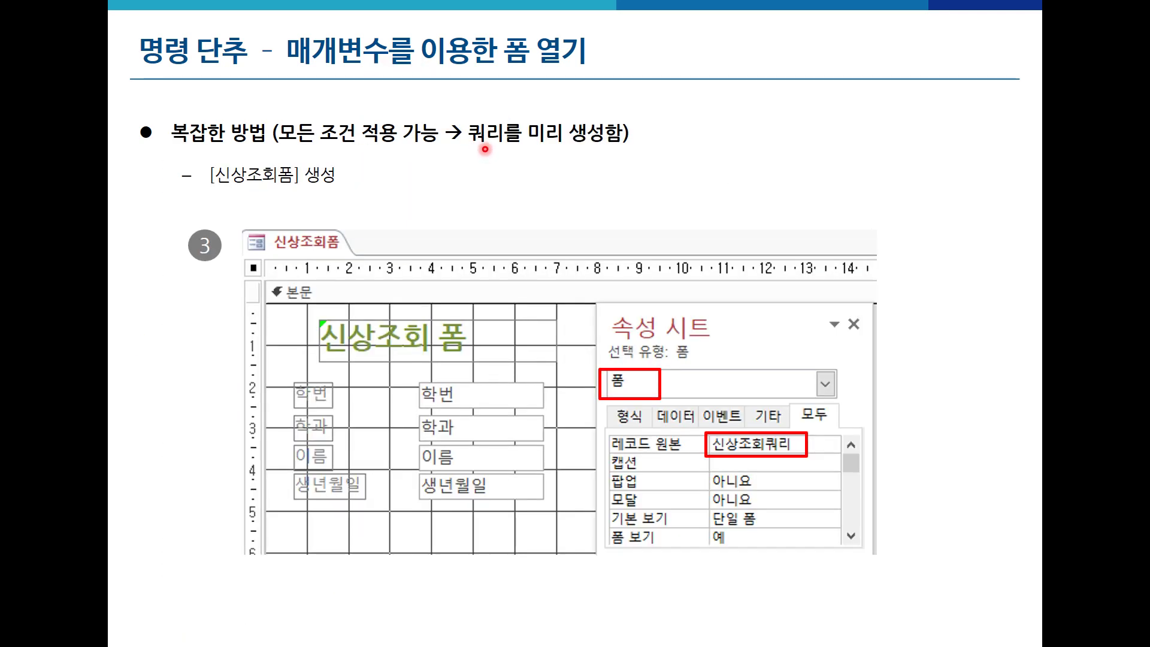
pyautogui.click(486, 149)
pyautogui.click(486, 149)
pyautogui.click(485, 148)
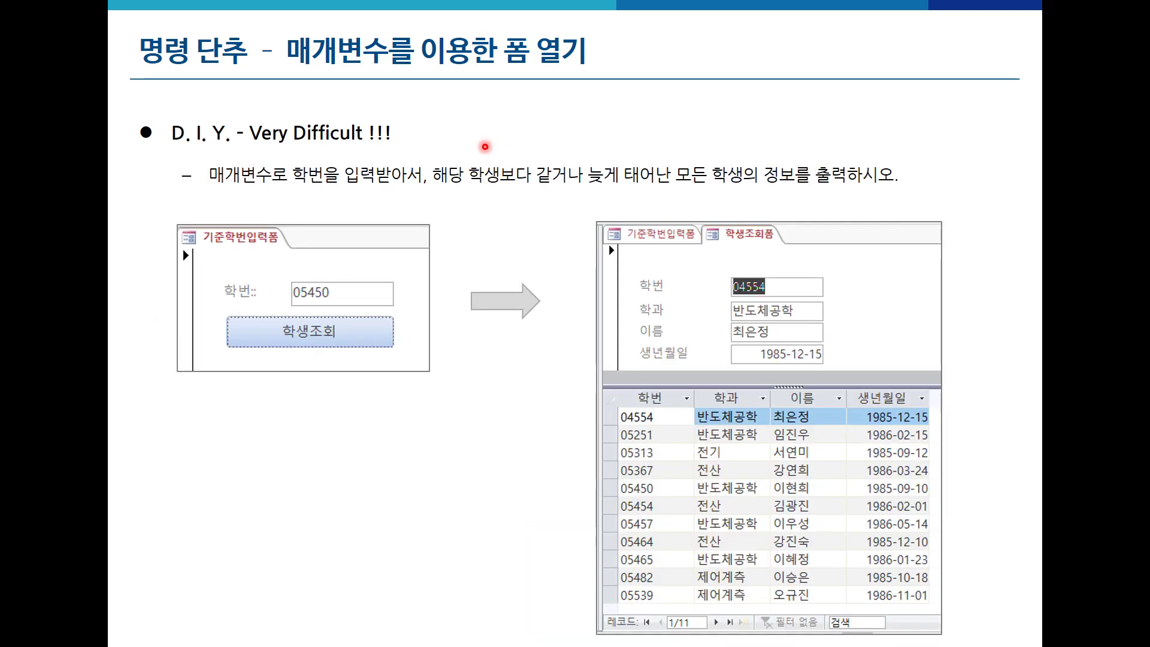
pyautogui.click(484, 144)
pyautogui.click(523, 102)
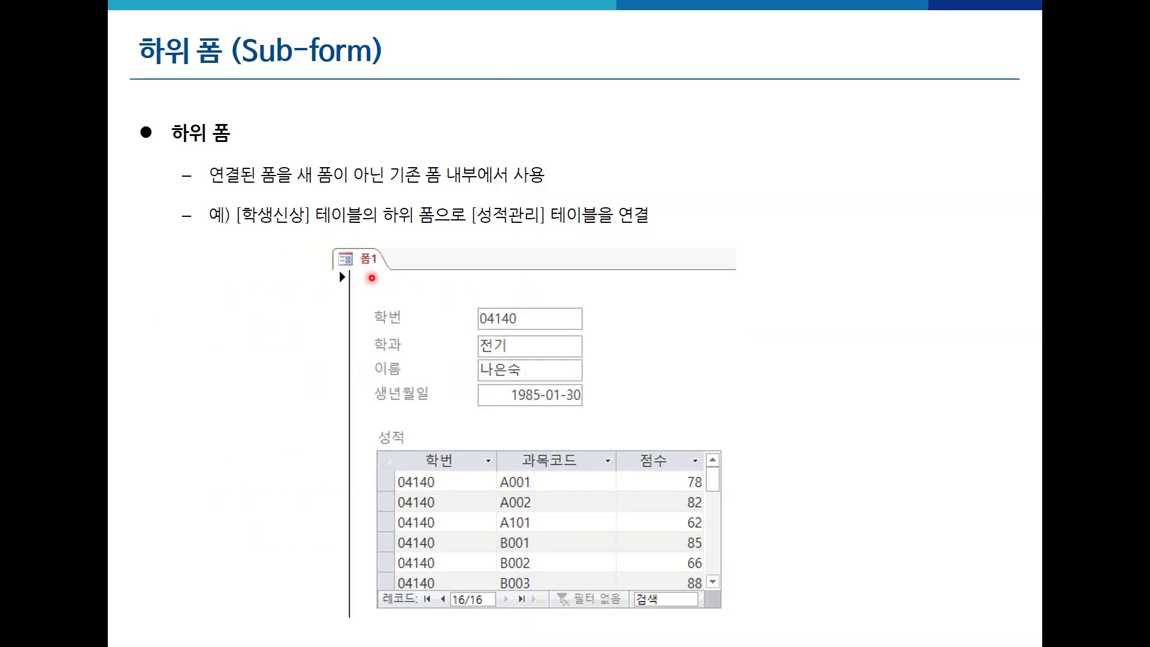
pyautogui.scroll(5, 379, 367)
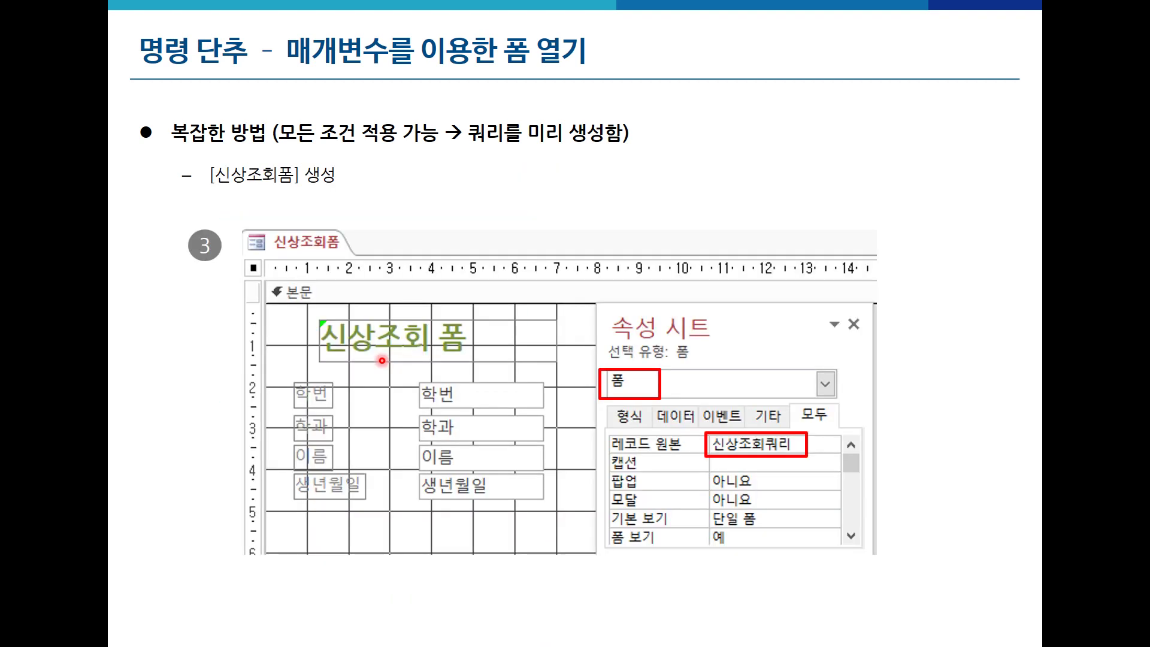
pyautogui.scroll(4, 382, 360)
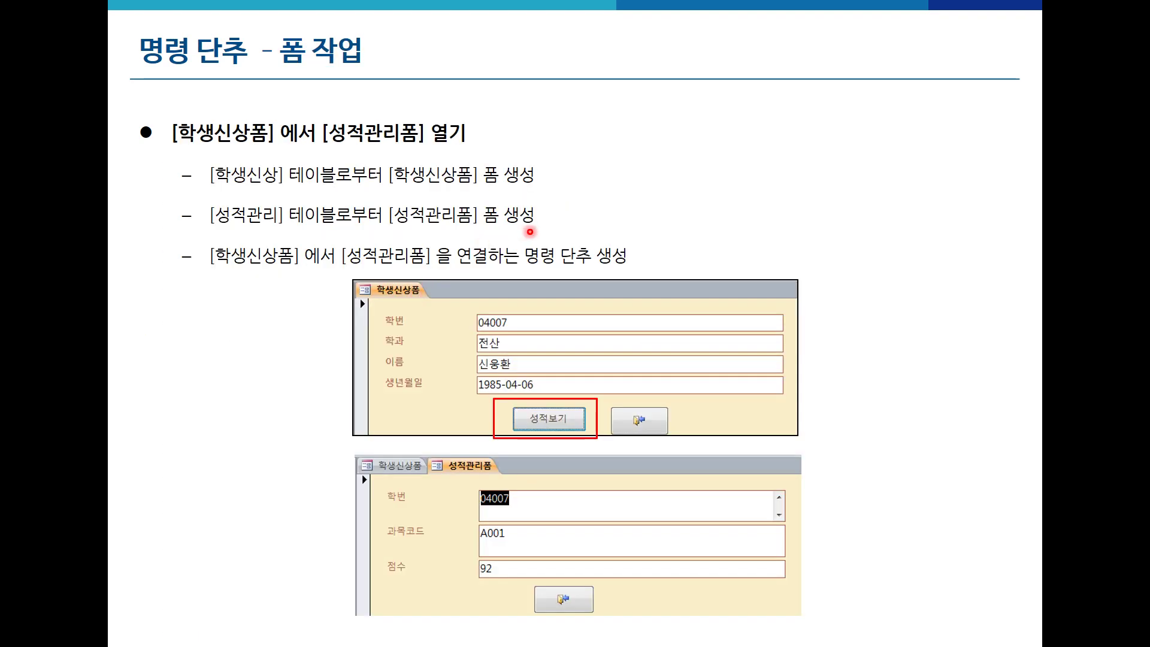
pyautogui.scroll(1, 527, 235)
pyautogui.scroll(-1, 529, 228)
pyautogui.moveTo(662, 94); pyautogui.dragTo(673, 187)
pyautogui.moveTo(662, 94)
pyautogui.mouseDown()
pyautogui.moveTo(770, 76)
pyautogui.moveTo(799, 157)
pyautogui.mouseUp()
pyautogui.moveTo(686, 190); pyautogui.dragTo(812, 176)
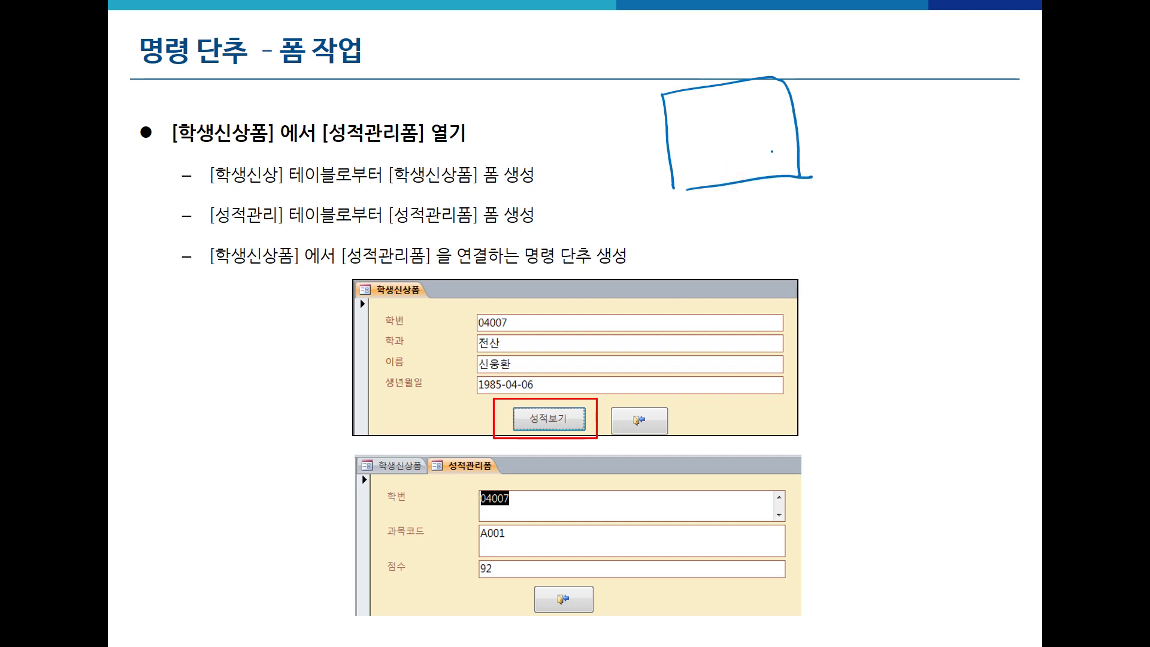
pyautogui.moveTo(693, 112)
pyautogui.mouseDown()
pyautogui.moveTo(734, 103)
pyautogui.moveTo(750, 128)
pyautogui.mouseUp()
pyautogui.moveTo(711, 175)
pyautogui.mouseDown()
pyautogui.moveTo(707, 156)
pyautogui.moveTo(745, 167)
pyautogui.mouseUp()
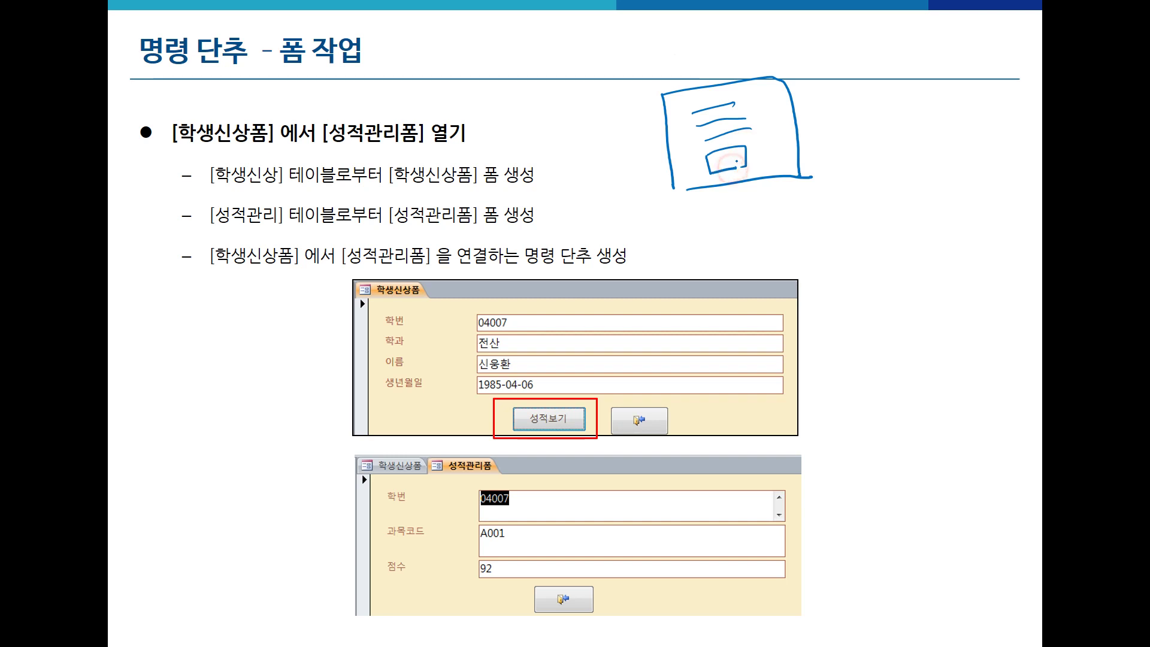
pyautogui.moveTo(874, 130); pyautogui.dragTo(879, 171)
pyautogui.moveTo(874, 72)
pyautogui.mouseDown()
pyautogui.moveTo(960, 66)
pyautogui.moveTo(971, 161)
pyautogui.mouseUp()
pyautogui.moveTo(898, 175); pyautogui.dragTo(924, 167)
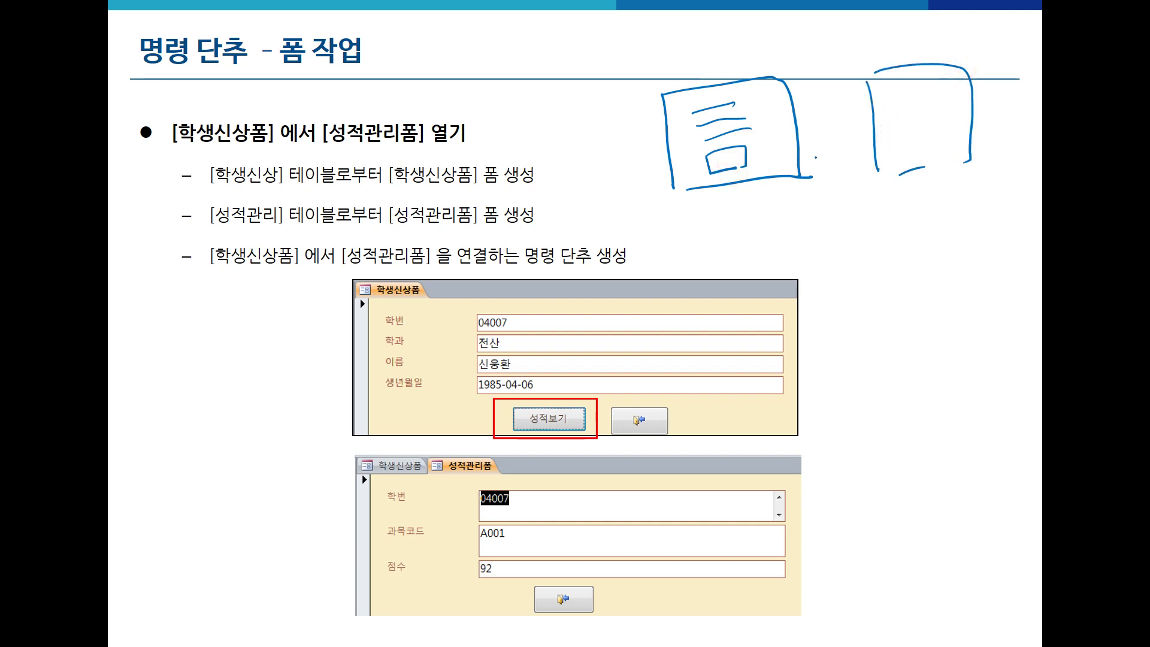
pyautogui.moveTo(743, 162)
pyautogui.mouseDown()
pyautogui.moveTo(880, 107)
pyautogui.moveTo(864, 170)
pyautogui.mouseUp()
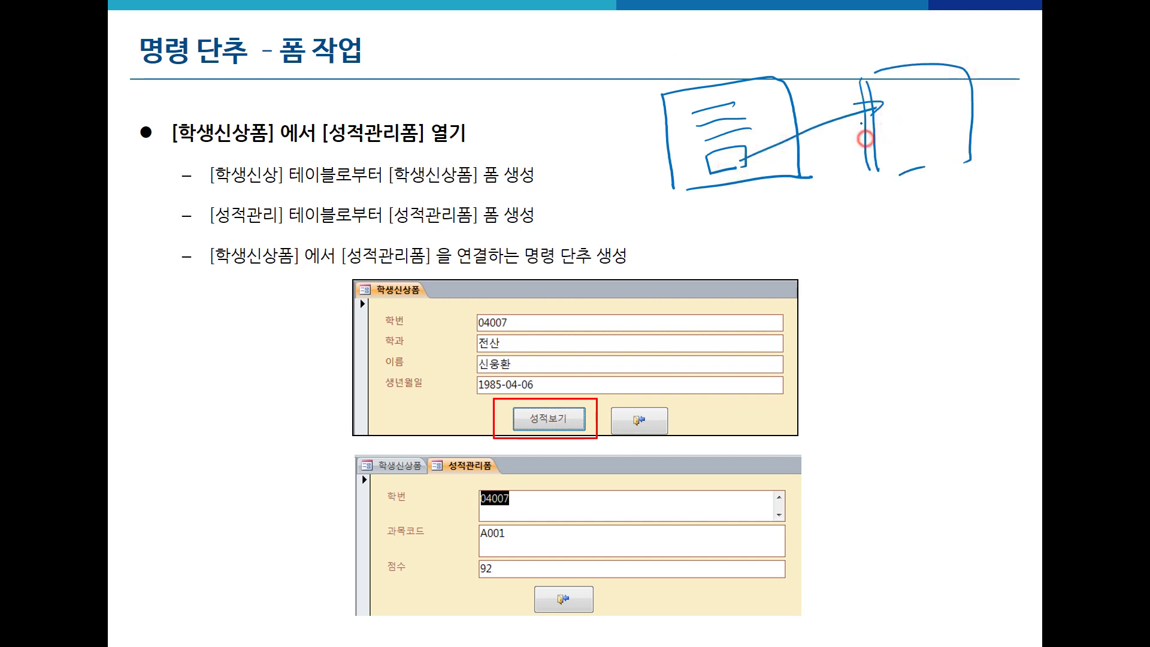
pyautogui.moveTo(853, 80)
pyautogui.mouseDown()
pyautogui.moveTo(941, 56)
pyautogui.moveTo(952, 165)
pyautogui.mouseUp()
pyautogui.moveTo(886, 177); pyautogui.dragTo(906, 169)
pyautogui.moveTo(888, 82); pyautogui.dragTo(778, 95)
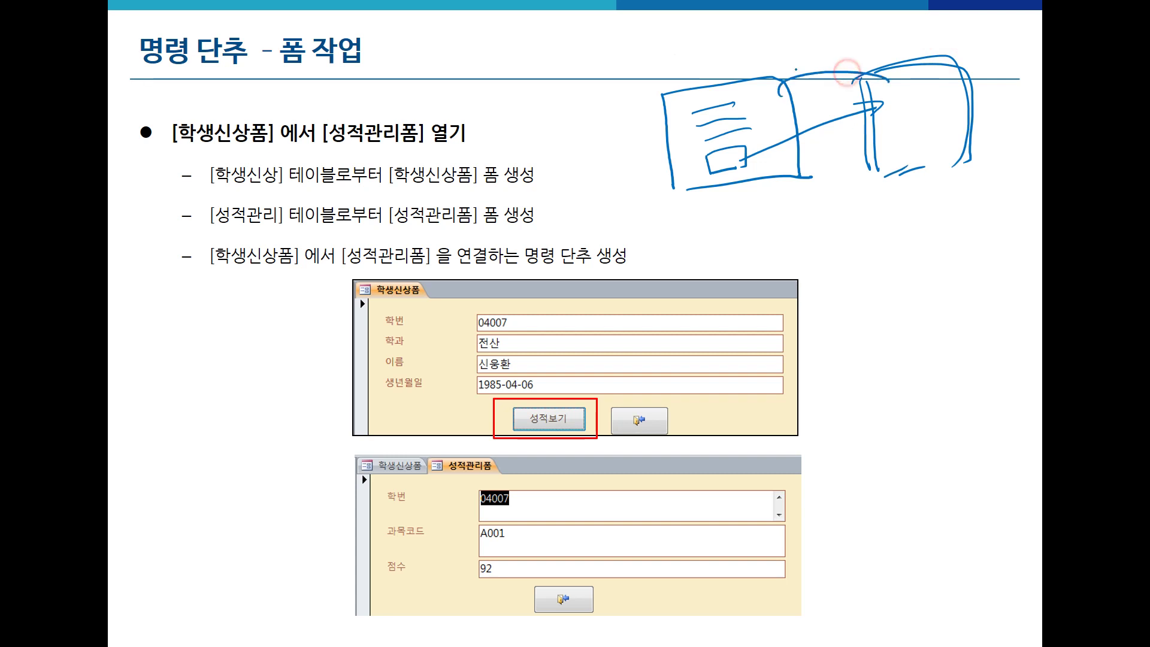
pyautogui.moveTo(694, 62)
pyautogui.mouseDown()
pyautogui.moveTo(683, 196)
pyautogui.moveTo(849, 173)
pyautogui.moveTo(686, 196)
pyautogui.mouseUp()
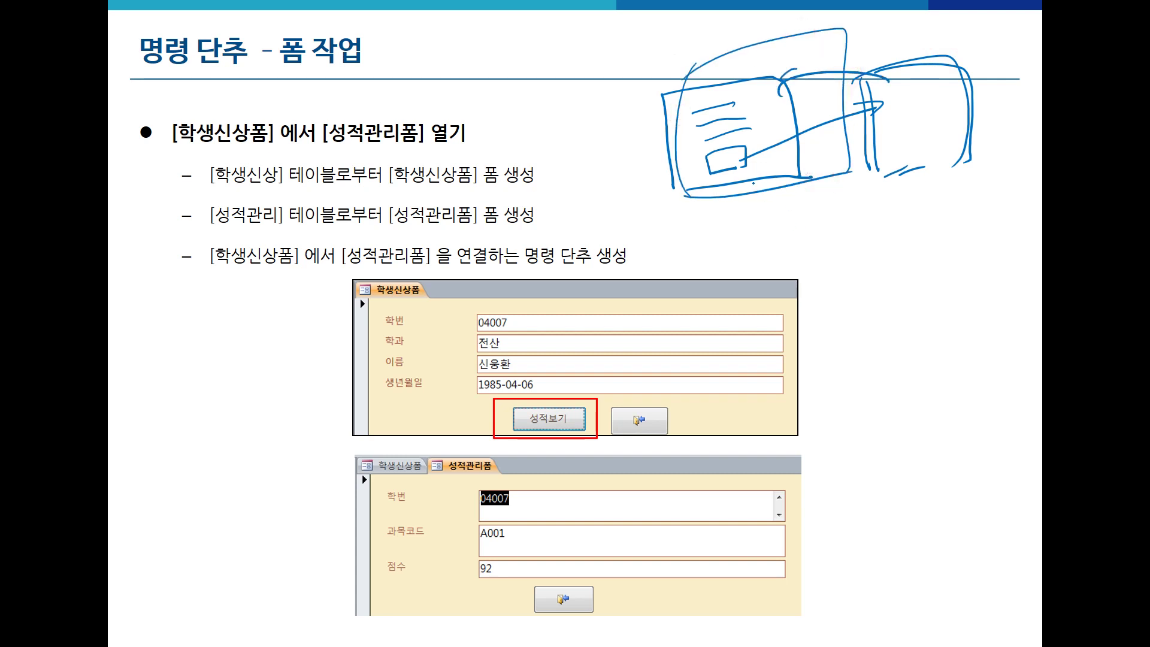
pyautogui.moveTo(748, 173)
pyautogui.mouseDown()
pyautogui.moveTo(704, 149)
pyautogui.moveTo(746, 177)
pyautogui.moveTo(893, 107)
pyautogui.mouseUp()
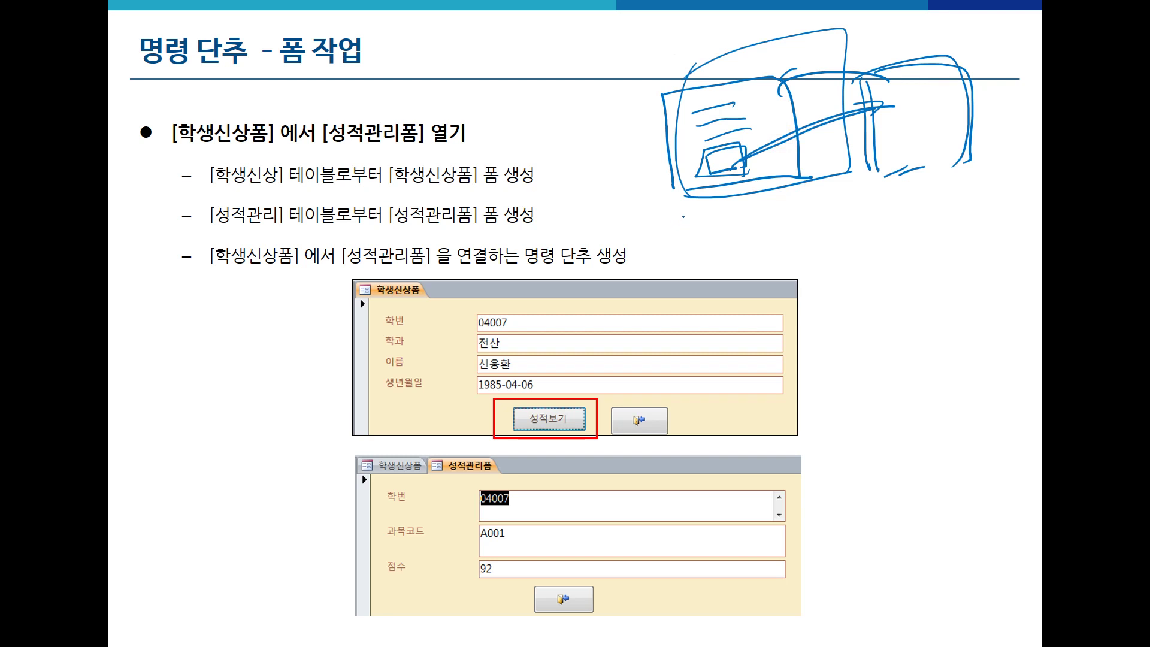
pyautogui.press('e')
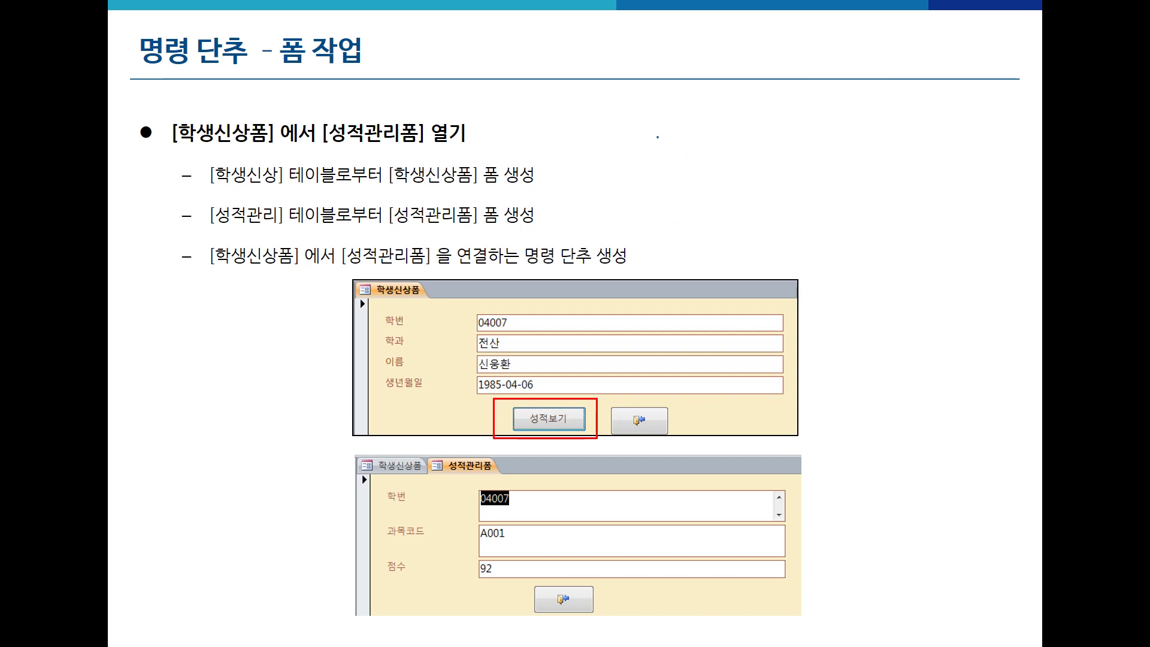
pyautogui.moveTo(658, 137)
pyautogui.mouseDown()
pyautogui.moveTo(660, 199)
pyautogui.moveTo(689, 123)
pyautogui.moveTo(748, 186)
pyautogui.moveTo(660, 201)
pyautogui.mouseUp()
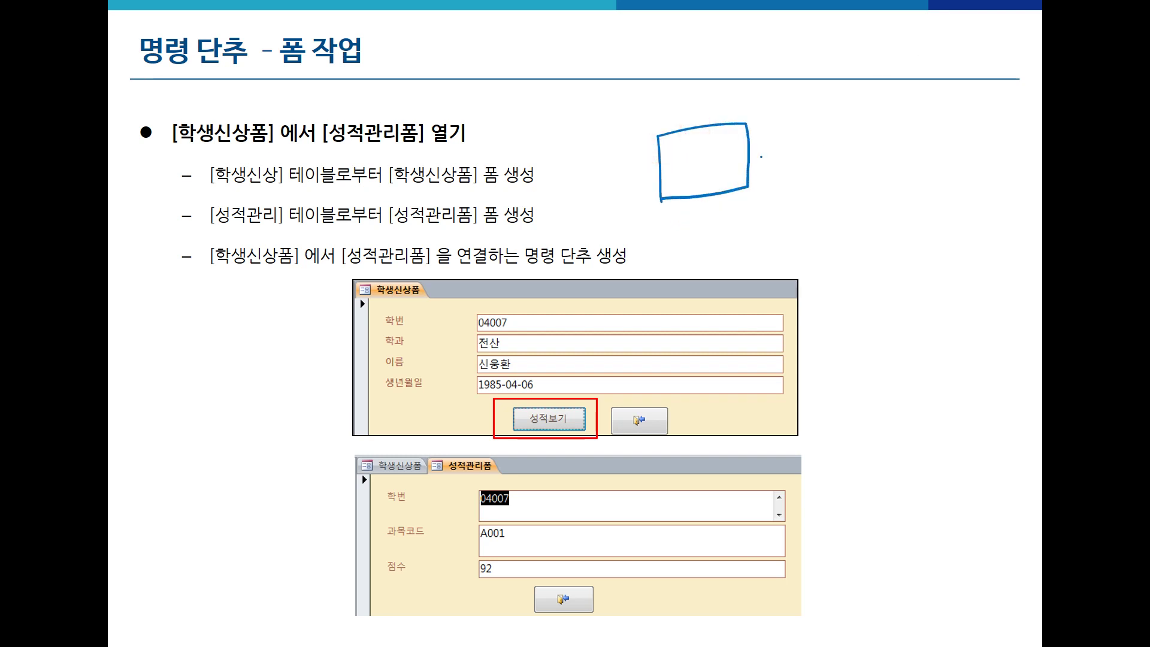
pyautogui.moveTo(816, 114)
pyautogui.mouseDown()
pyautogui.moveTo(820, 180)
pyautogui.moveTo(862, 108)
pyautogui.moveTo(884, 178)
pyautogui.mouseUp()
pyautogui.moveTo(686, 194)
pyautogui.mouseDown()
pyautogui.moveTo(709, 180)
pyautogui.moveTo(695, 188)
pyautogui.moveTo(754, 213)
pyautogui.moveTo(838, 174)
pyautogui.moveTo(832, 188)
pyautogui.mouseUp()
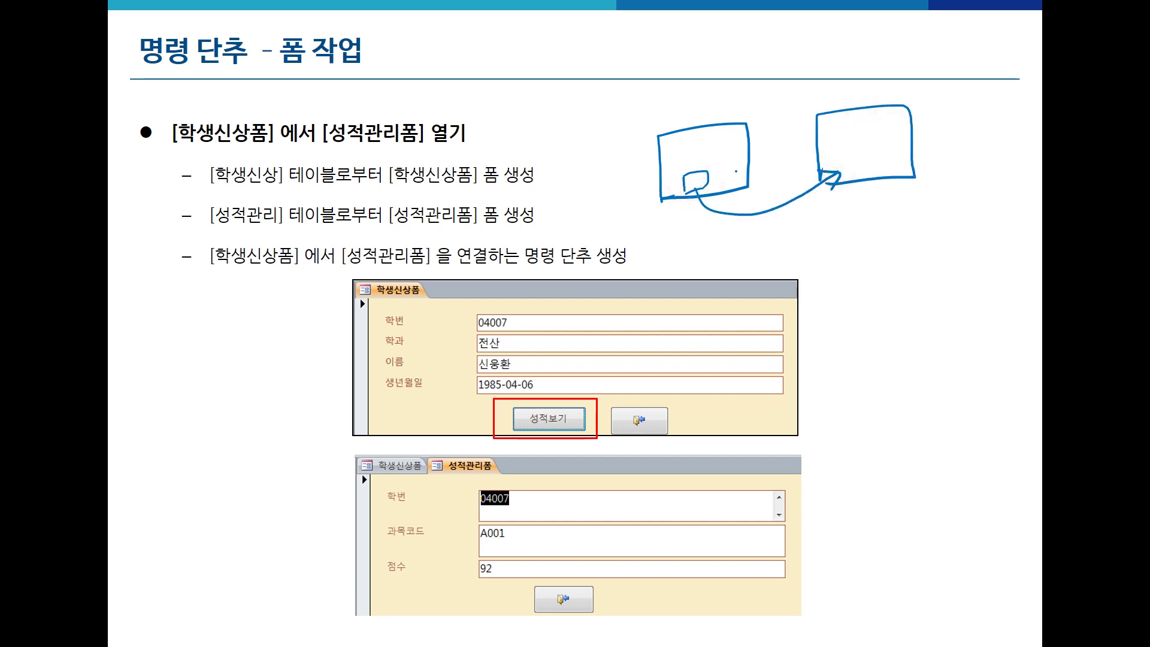
pyautogui.moveTo(690, 190)
pyautogui.mouseDown()
pyautogui.moveTo(691, 175)
pyautogui.moveTo(706, 187)
pyautogui.mouseUp()
pyautogui.moveTo(795, 60)
pyautogui.mouseDown()
pyautogui.moveTo(770, 86)
pyautogui.moveTo(771, 245)
pyautogui.mouseUp()
pyautogui.moveTo(764, 97)
pyautogui.mouseDown()
pyautogui.moveTo(708, 82)
pyautogui.moveTo(619, 106)
pyautogui.mouseUp()
pyautogui.moveTo(909, 172)
pyautogui.mouseDown()
pyautogui.moveTo(883, 183)
pyautogui.moveTo(808, 123)
pyautogui.moveTo(890, 105)
pyautogui.moveTo(922, 188)
pyautogui.mouseUp()
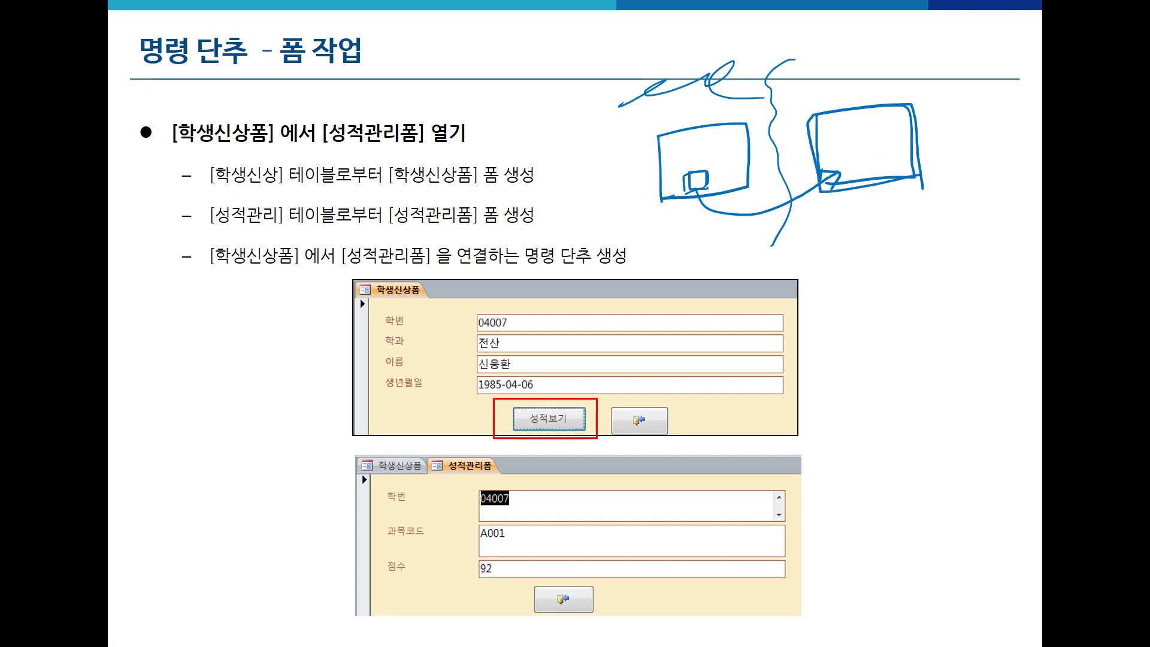
pyautogui.moveTo(707, 188)
pyautogui.mouseDown()
pyautogui.moveTo(683, 194)
pyautogui.moveTo(685, 174)
pyautogui.moveTo(711, 170)
pyautogui.moveTo(711, 193)
pyautogui.mouseUp()
pyautogui.moveTo(729, 144)
pyautogui.mouseDown()
pyautogui.moveTo(681, 161)
pyautogui.moveTo(682, 141)
pyautogui.mouseUp()
pyautogui.moveTo(681, 141)
pyautogui.mouseDown()
pyautogui.moveTo(726, 128)
pyautogui.moveTo(735, 150)
pyautogui.moveTo(740, 121)
pyautogui.moveTo(831, 102)
pyautogui.moveTo(848, 144)
pyautogui.mouseUp()
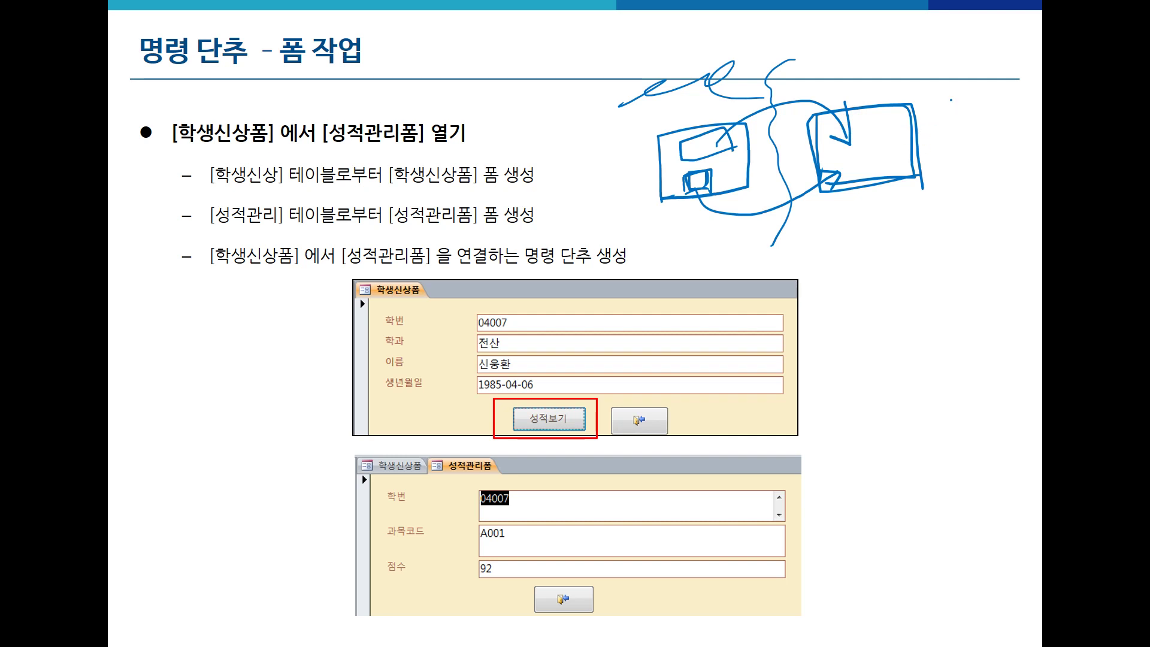
pyautogui.moveTo(951, 100)
pyautogui.mouseDown()
pyautogui.moveTo(938, 136)
pyautogui.moveTo(967, 103)
pyautogui.moveTo(979, 102)
pyautogui.moveTo(982, 128)
pyautogui.moveTo(1018, 107)
pyautogui.mouseUp()
pyautogui.moveTo(942, 146); pyautogui.dragTo(1031, 132)
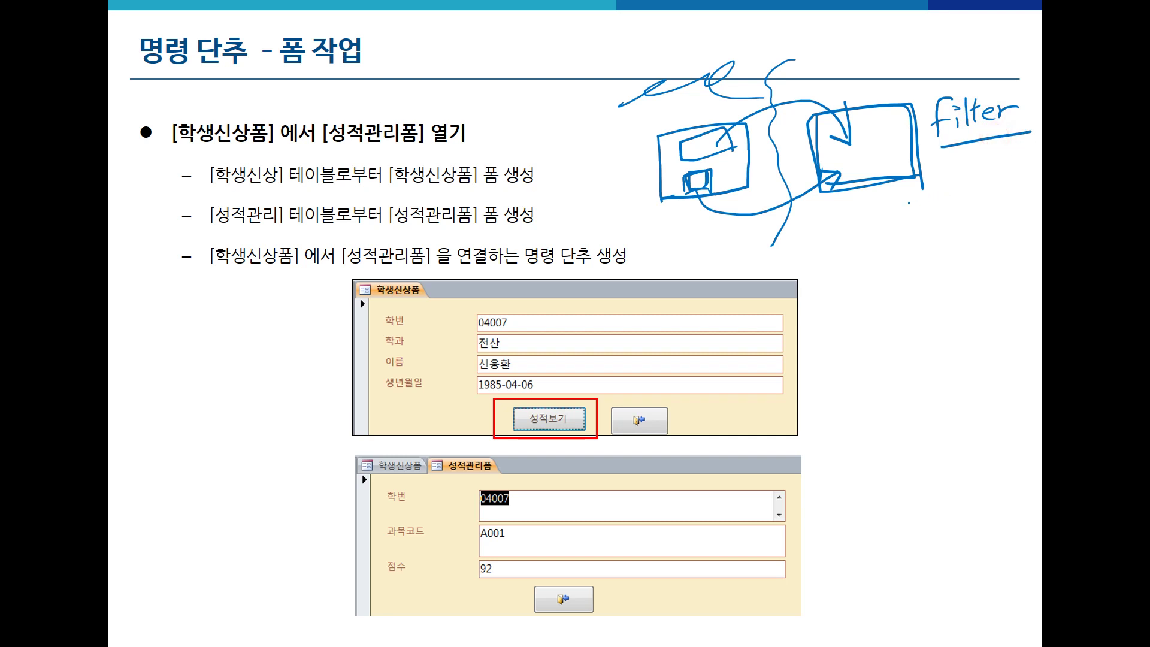
pyautogui.moveTo(632, 109)
pyautogui.mouseDown()
pyautogui.moveTo(634, 125)
pyautogui.moveTo(609, 150)
pyautogui.mouseUp()
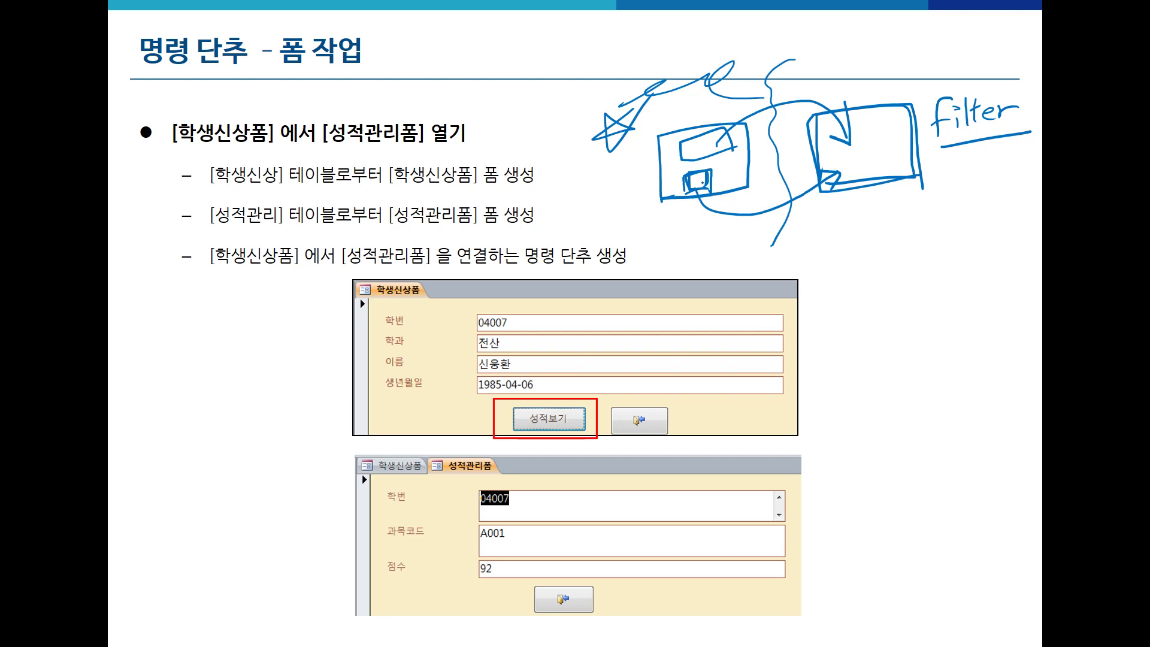
pyautogui.moveTo(745, 186)
pyautogui.mouseDown()
pyautogui.moveTo(731, 201)
pyautogui.moveTo(665, 207)
pyautogui.moveTo(666, 139)
pyautogui.moveTo(751, 166)
pyautogui.moveTo(728, 201)
pyautogui.moveTo(670, 204)
pyautogui.moveTo(742, 127)
pyautogui.moveTo(746, 180)
pyautogui.moveTo(685, 185)
pyautogui.moveTo(709, 169)
pyautogui.moveTo(711, 191)
pyautogui.moveTo(802, 199)
pyautogui.moveTo(834, 180)
pyautogui.mouseUp()
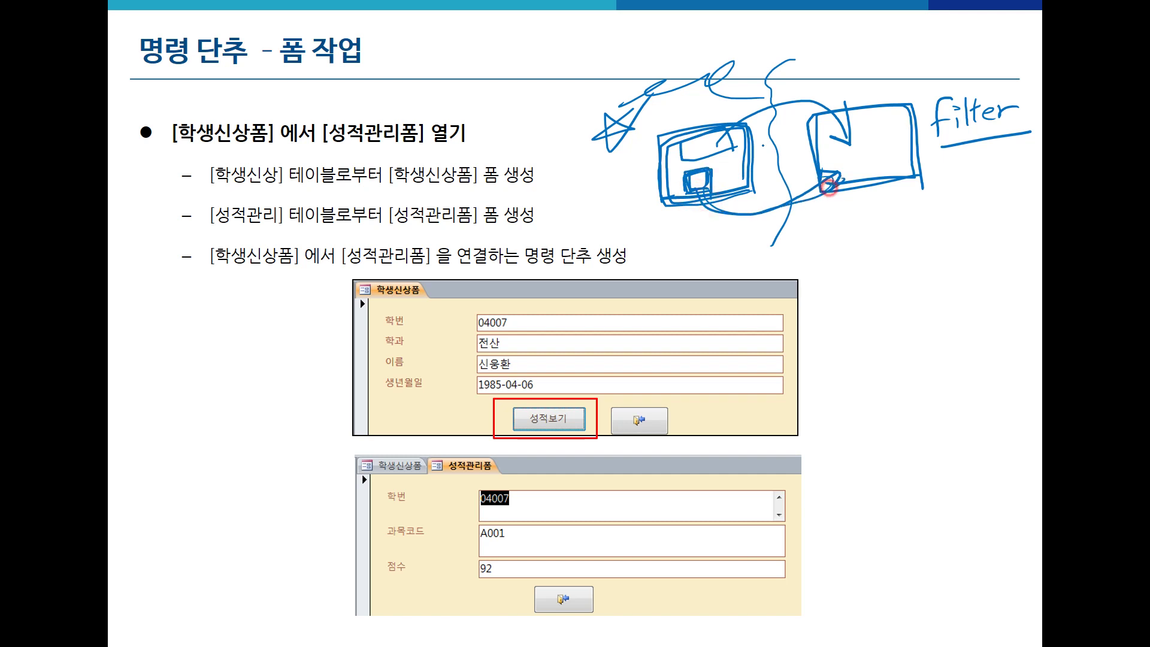
pyautogui.moveTo(782, 87); pyautogui.dragTo(665, 243)
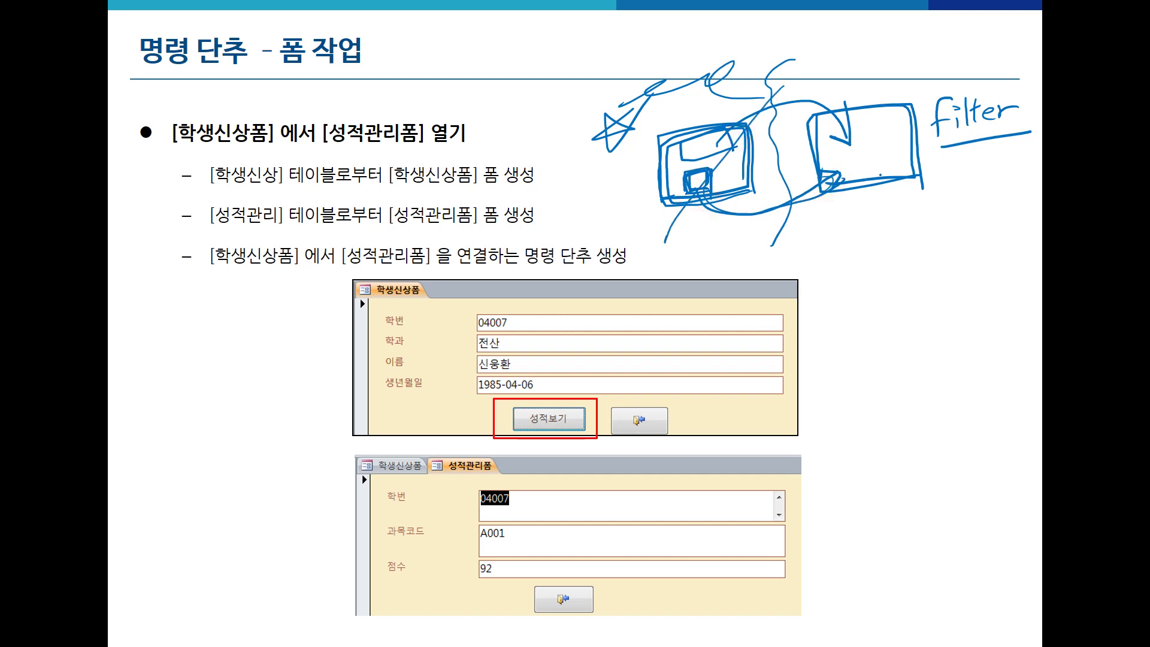
pyautogui.moveTo(729, 163)
pyautogui.mouseDown()
pyautogui.moveTo(710, 204)
pyautogui.moveTo(626, 150)
pyautogui.moveTo(755, 104)
pyautogui.moveTo(850, 132)
pyautogui.moveTo(858, 150)
pyautogui.moveTo(848, 140)
pyautogui.mouseUp()
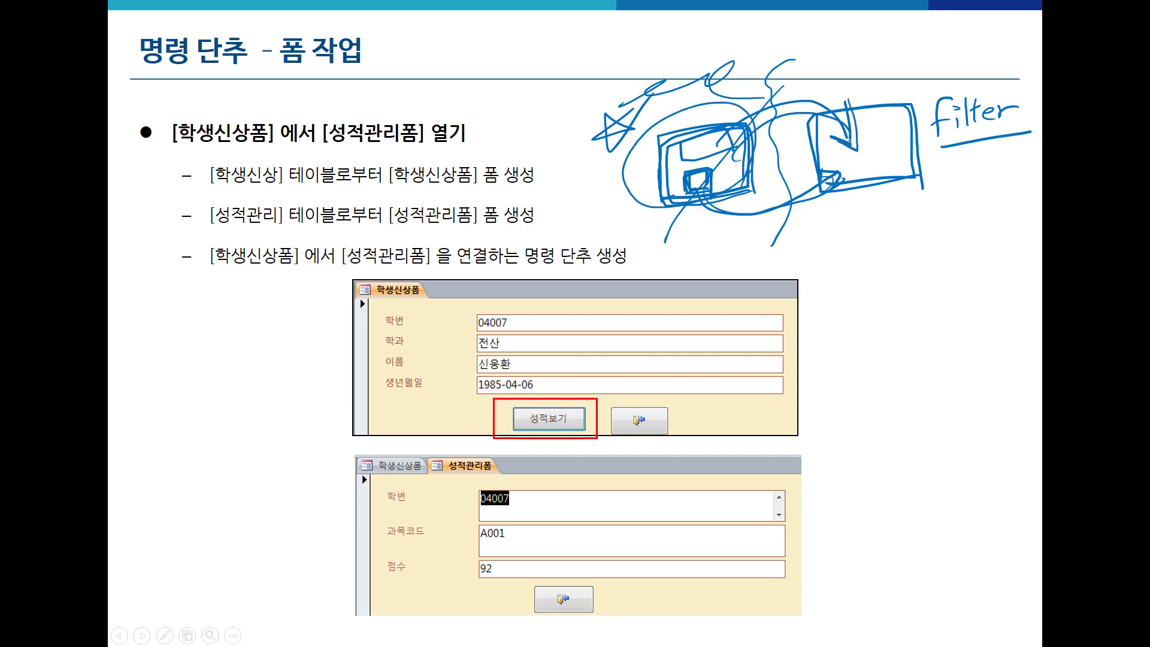
pyautogui.press('e')
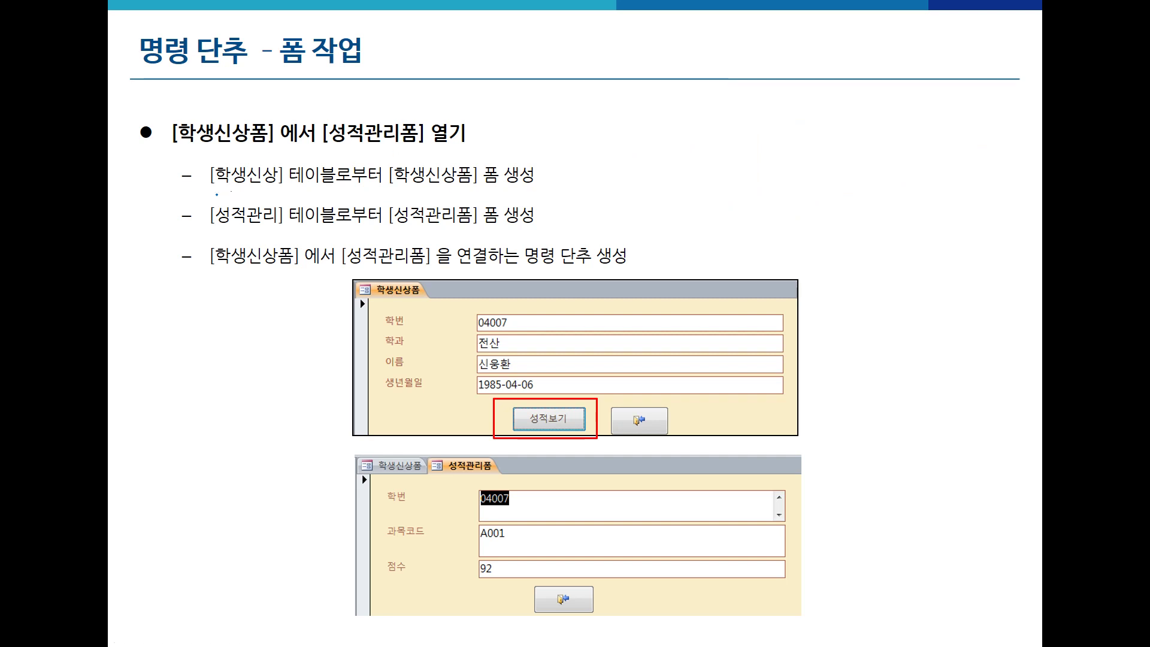
pyautogui.moveTo(196, 192); pyautogui.dragTo(280, 189)
pyautogui.moveTo(378, 306); pyautogui.dragTo(390, 310)
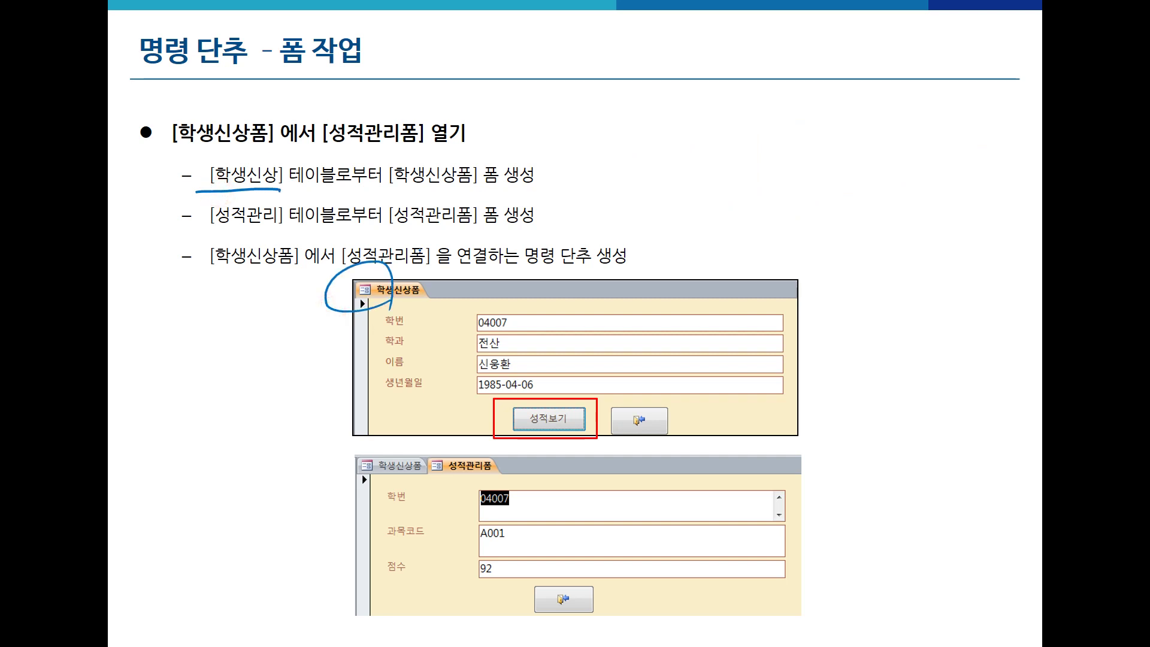
pyautogui.moveTo(331, 190)
pyautogui.mouseDown()
pyautogui.moveTo(352, 178)
pyautogui.moveTo(539, 193)
pyautogui.mouseUp()
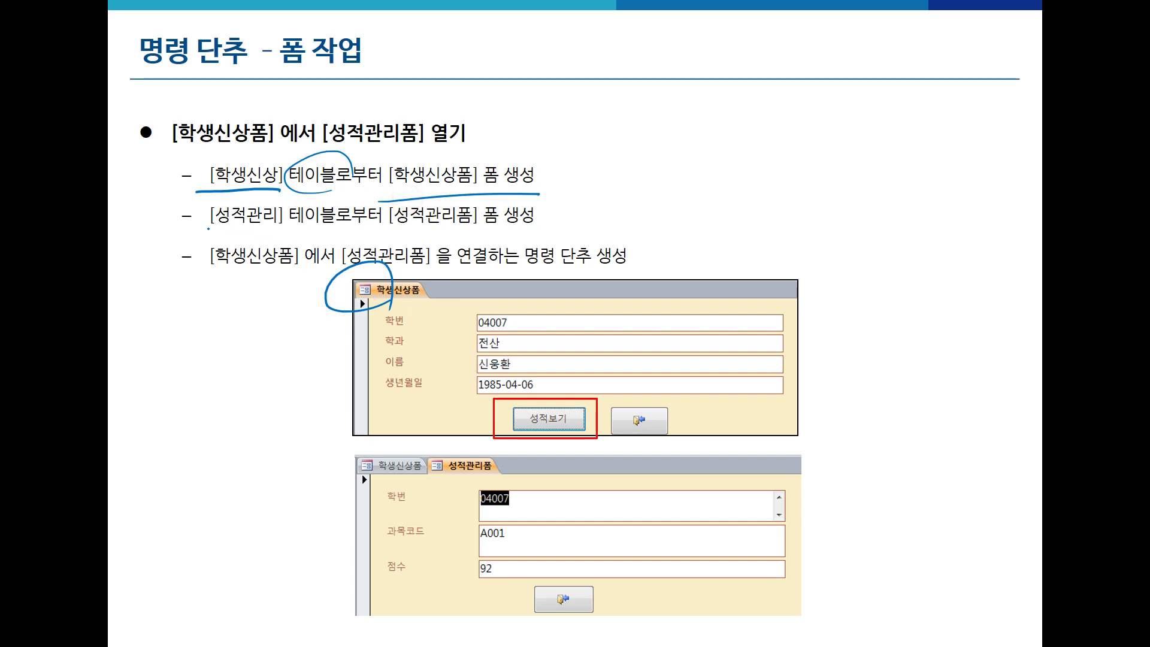
pyautogui.moveTo(196, 240); pyautogui.dragTo(304, 236)
pyautogui.moveTo(378, 243); pyautogui.dragTo(495, 240)
pyautogui.moveTo(386, 486); pyautogui.dragTo(371, 479)
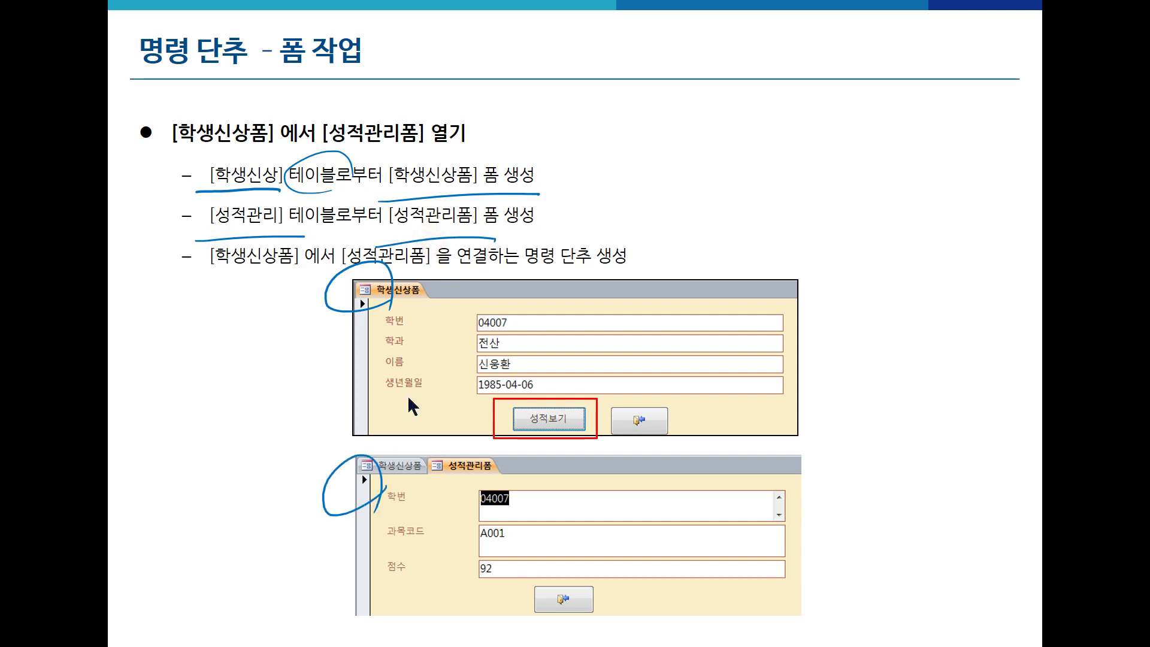
# Switch to Access and close the 명령버튼폼 form
pyautogui.hotkey('alt', 'Tab')
pyautogui.hotkey('alt', 'Tab')
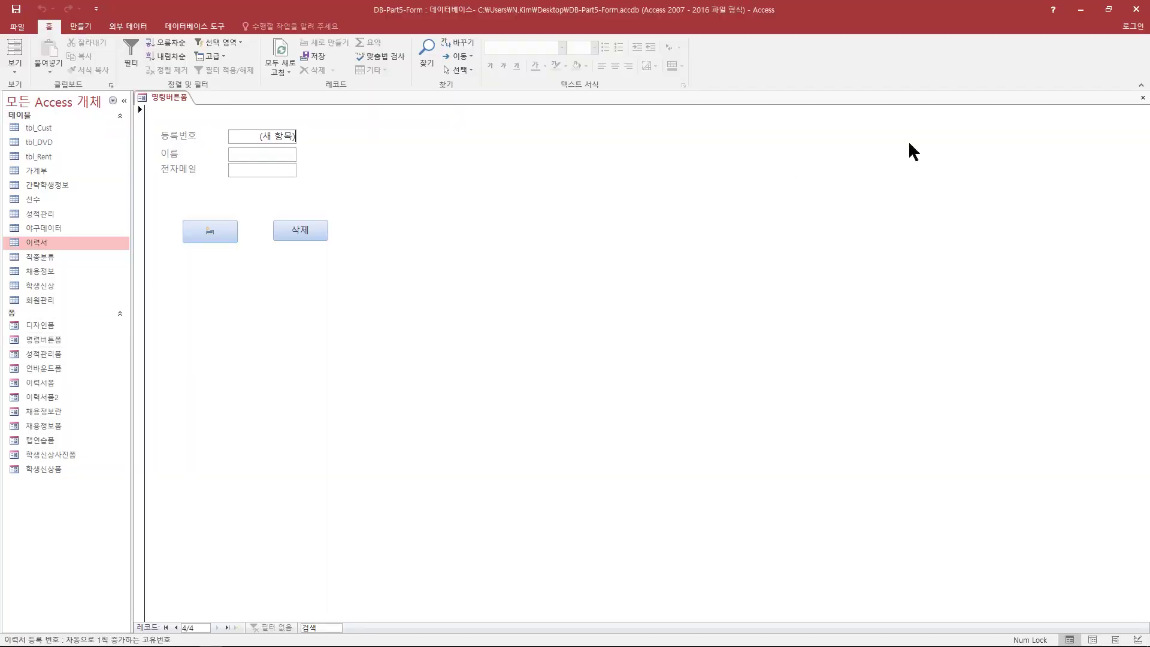
pyautogui.click(1142, 97)
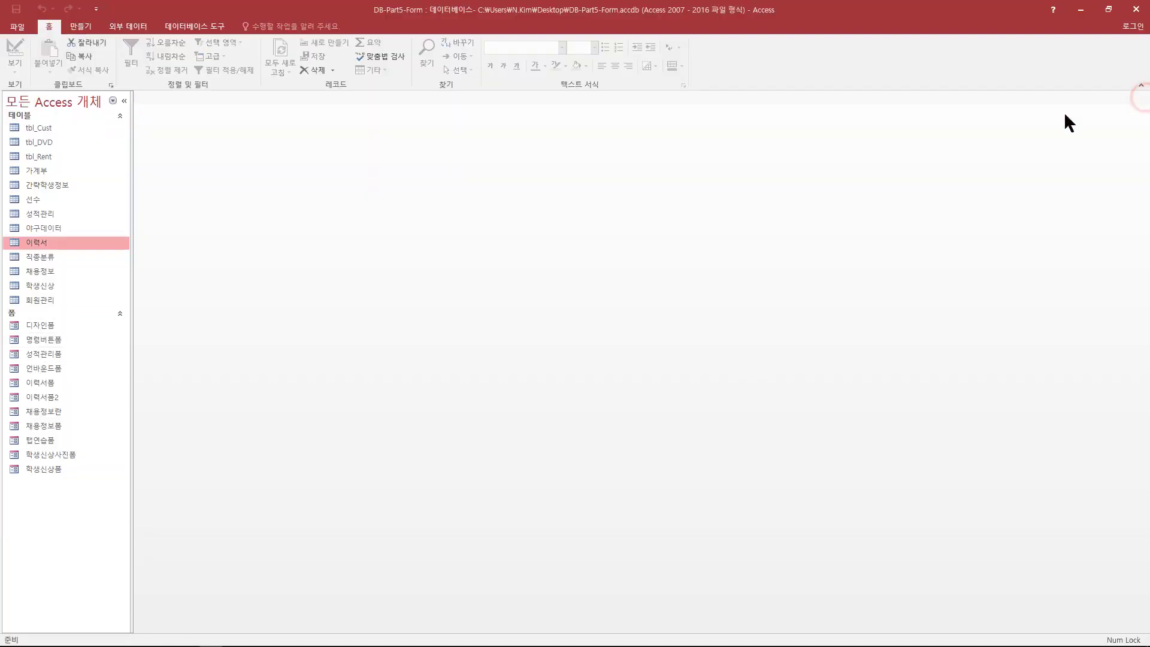
# Delete every form except 성적관리폼 and 학생신상폼 from the database, confirming the deletion
pyautogui.click(40, 327)
pyautogui.keyDown('ctrl'); pyautogui.click(43, 383); pyautogui.keyUp('ctrl')
pyautogui.keyDown('ctrl'); pyautogui.click(46, 397); pyautogui.keyUp('ctrl')
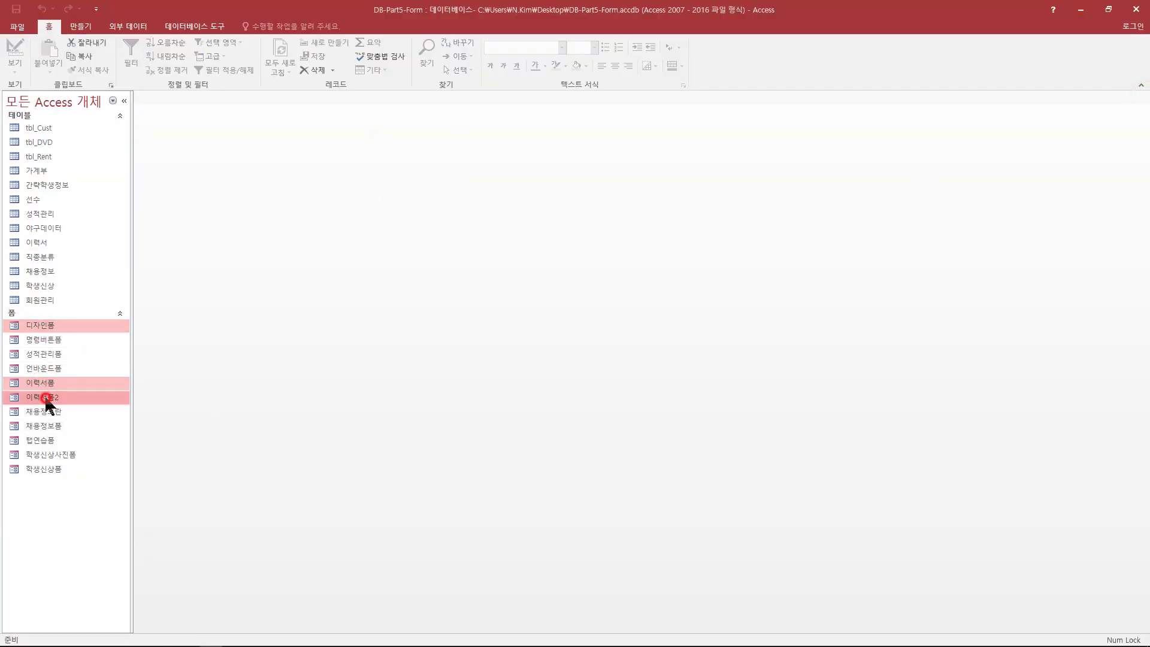
pyautogui.keyDown('ctrl'); pyautogui.click(47, 412); pyautogui.keyUp('ctrl')
pyautogui.keyDown('ctrl'); pyautogui.click(51, 426); pyautogui.keyUp('ctrl')
pyautogui.keyDown('ctrl'); pyautogui.click(49, 442); pyautogui.keyUp('ctrl')
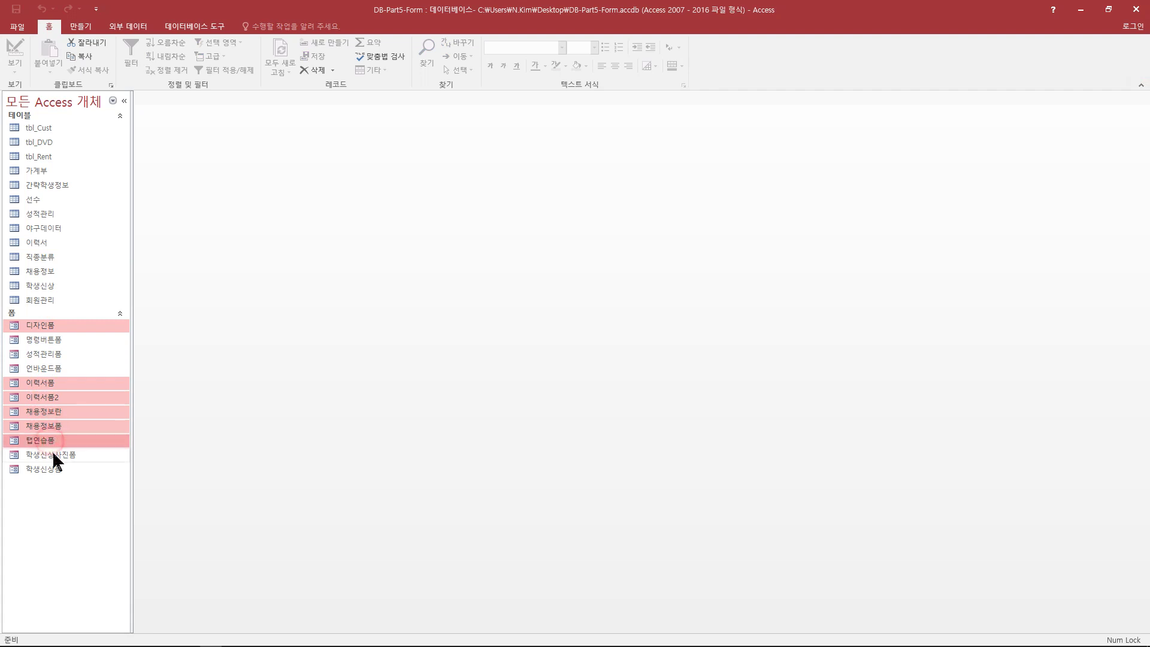
pyautogui.keyDown('ctrl'); pyautogui.click(52, 452); pyautogui.keyUp('ctrl')
pyautogui.keyDown('ctrl'); pyautogui.click(59, 367); pyautogui.keyUp('ctrl')
pyautogui.keyDown('ctrl'); pyautogui.click(59, 343); pyautogui.keyUp('ctrl')
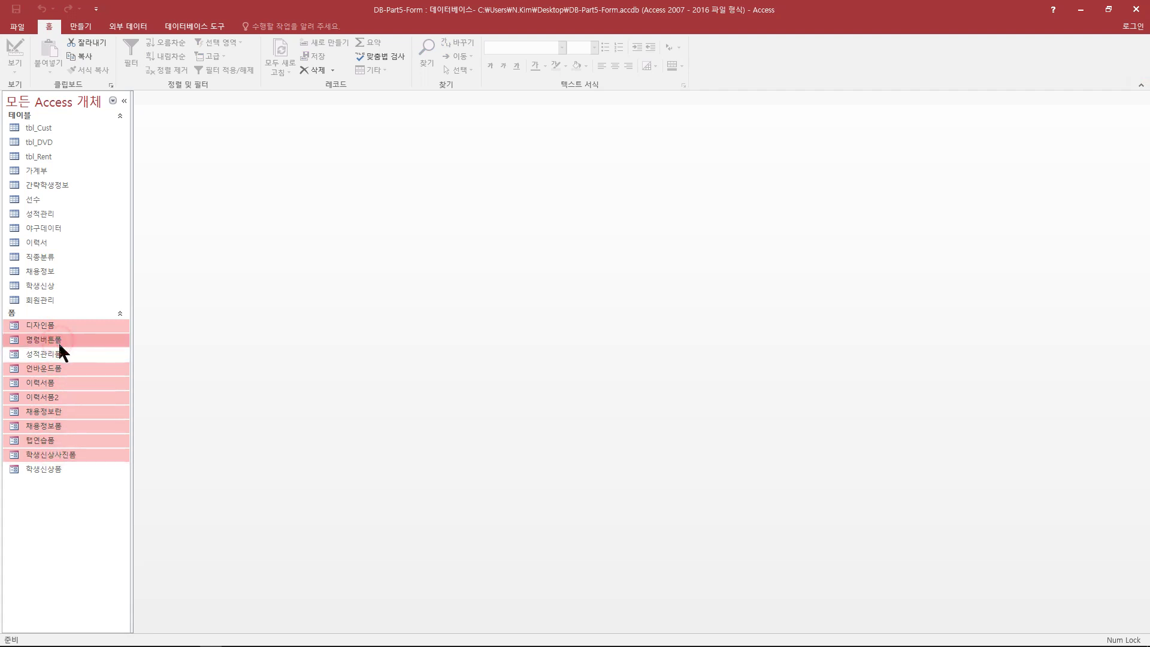
pyautogui.press('Delete')
pyautogui.click(546, 365)
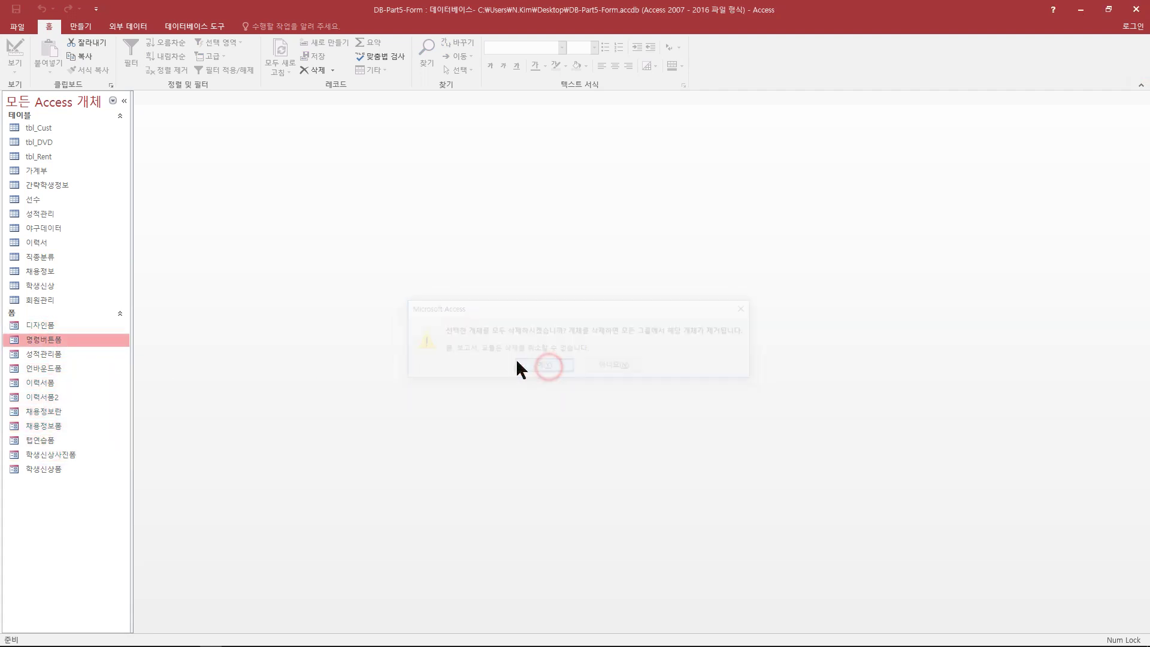
# Open 학생신상폼 and 성적관리폼 in form view to examine their fields
pyautogui.doubleClick(43, 341)
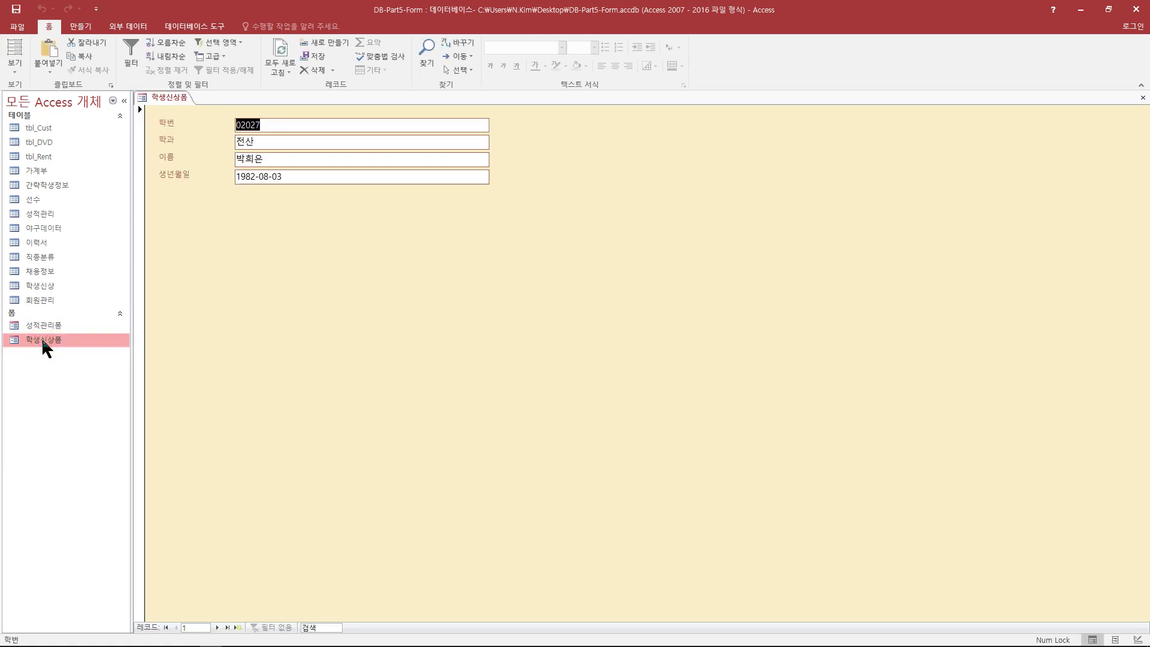
pyautogui.doubleClick(41, 327)
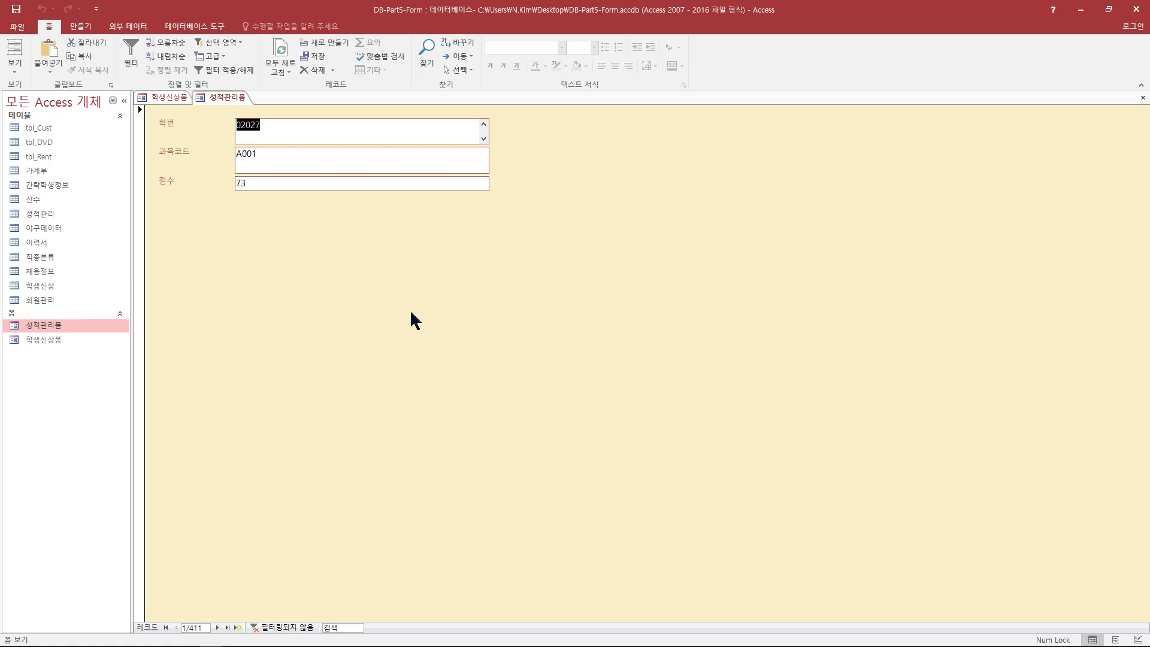
pyautogui.hotkey('alt', 'Tab')
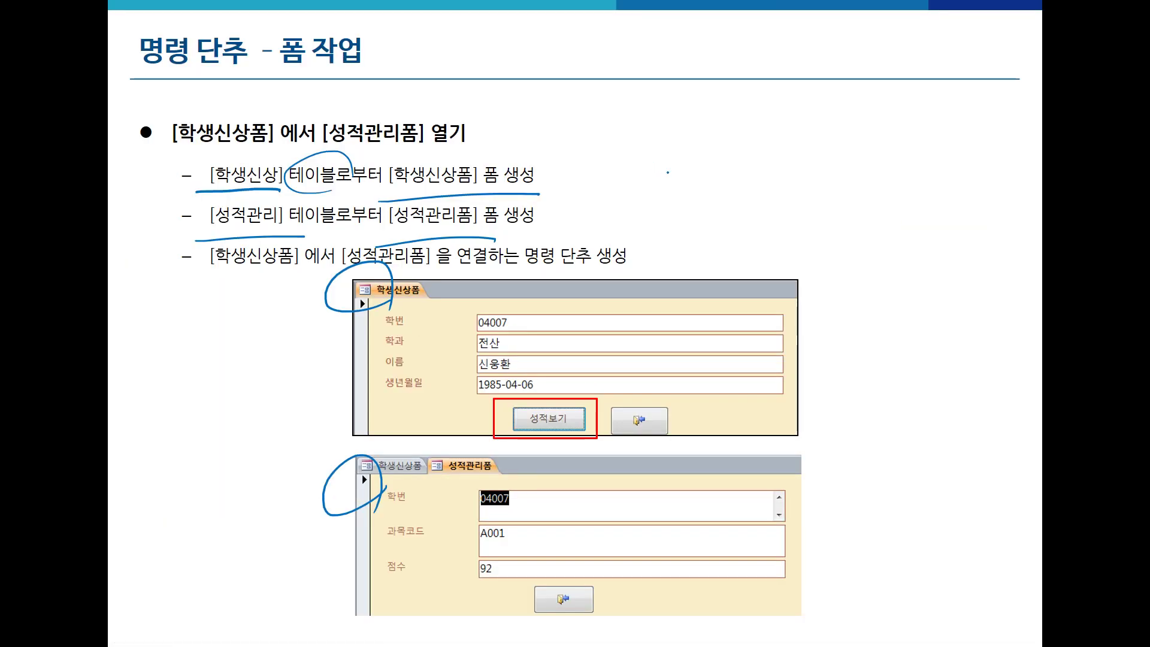
pyautogui.press('e')
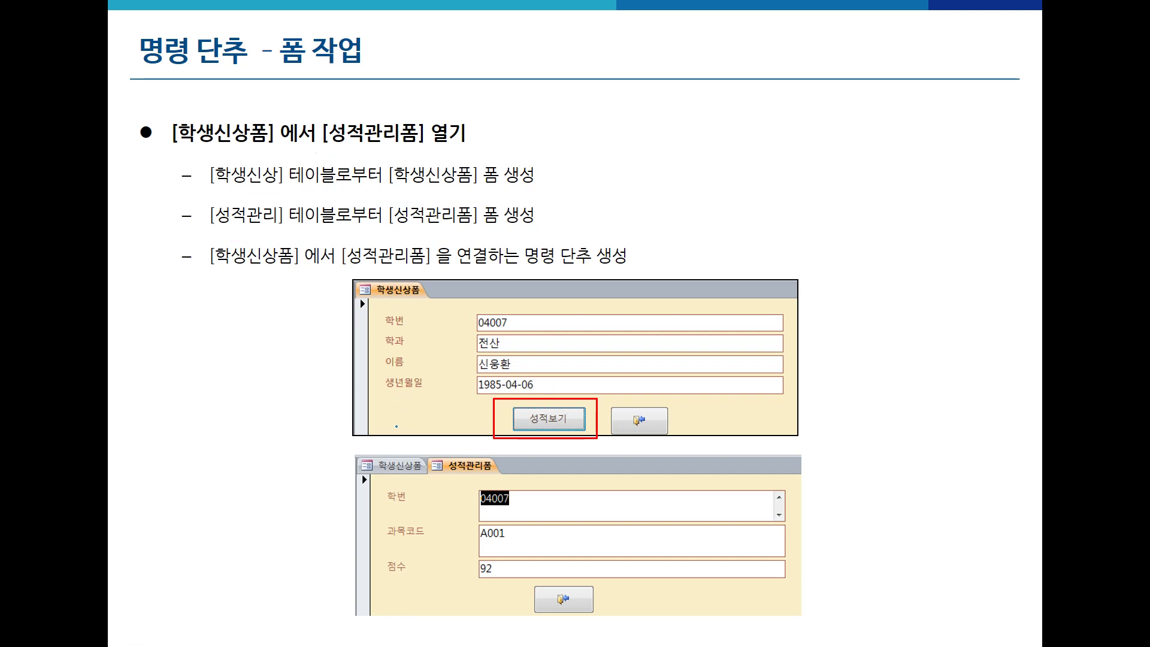
pyautogui.moveTo(396, 426)
pyautogui.mouseDown()
pyautogui.moveTo(366, 424)
pyautogui.moveTo(476, 418)
pyautogui.moveTo(369, 441)
pyautogui.mouseUp()
pyautogui.moveTo(529, 300)
pyautogui.mouseDown()
pyautogui.moveTo(444, 311)
pyautogui.moveTo(503, 401)
pyautogui.moveTo(497, 291)
pyautogui.mouseUp()
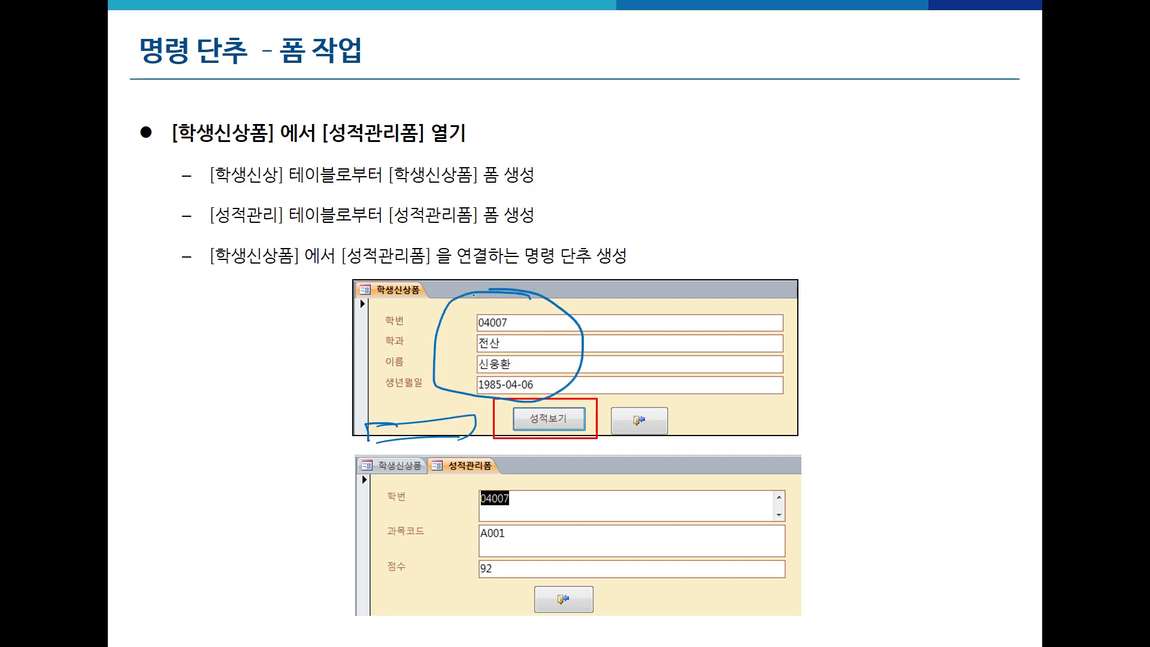
pyautogui.moveTo(509, 376)
pyautogui.mouseDown()
pyautogui.moveTo(454, 374)
pyautogui.moveTo(522, 375)
pyautogui.mouseUp()
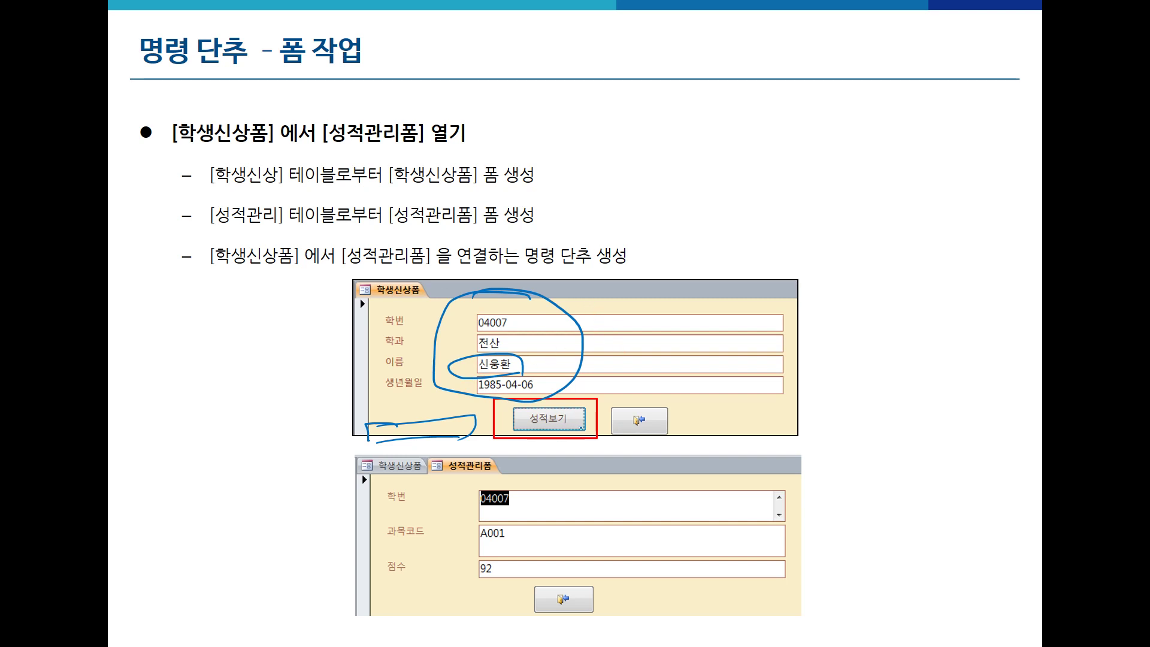
pyautogui.moveTo(581, 427)
pyautogui.mouseDown()
pyautogui.moveTo(539, 439)
pyautogui.moveTo(500, 418)
pyautogui.moveTo(582, 440)
pyautogui.mouseUp()
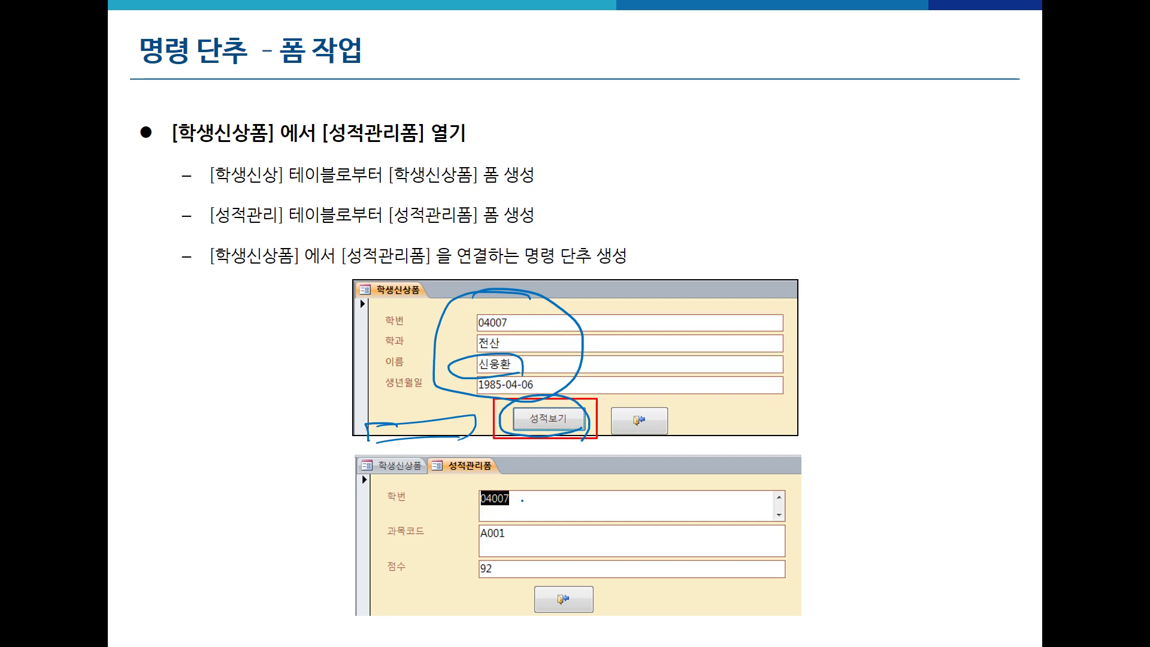
pyautogui.moveTo(522, 500); pyautogui.dragTo(510, 511)
pyautogui.moveTo(519, 326)
pyautogui.mouseDown()
pyautogui.moveTo(531, 295)
pyautogui.moveTo(515, 340)
pyautogui.mouseUp()
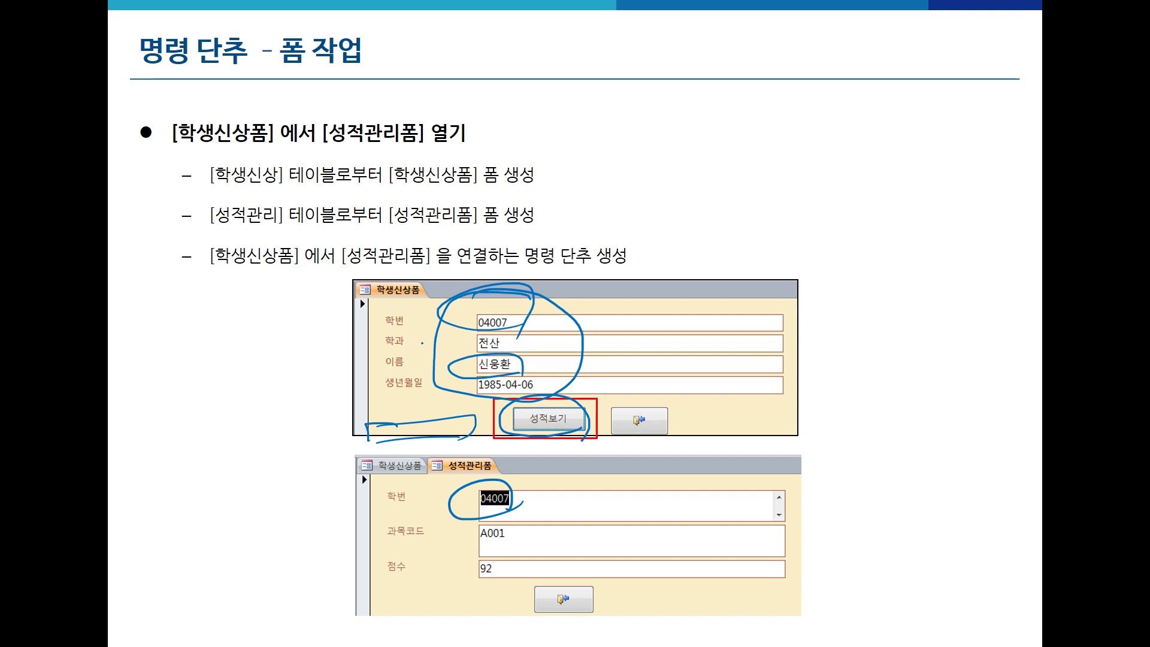
pyautogui.moveTo(422, 344)
pyautogui.mouseDown()
pyautogui.moveTo(331, 301)
pyautogui.moveTo(430, 384)
pyautogui.mouseUp()
pyautogui.moveTo(360, 376)
pyautogui.mouseDown()
pyautogui.moveTo(277, 419)
pyautogui.moveTo(333, 542)
pyautogui.moveTo(352, 526)
pyautogui.mouseUp()
pyautogui.moveTo(319, 513); pyautogui.dragTo(341, 554)
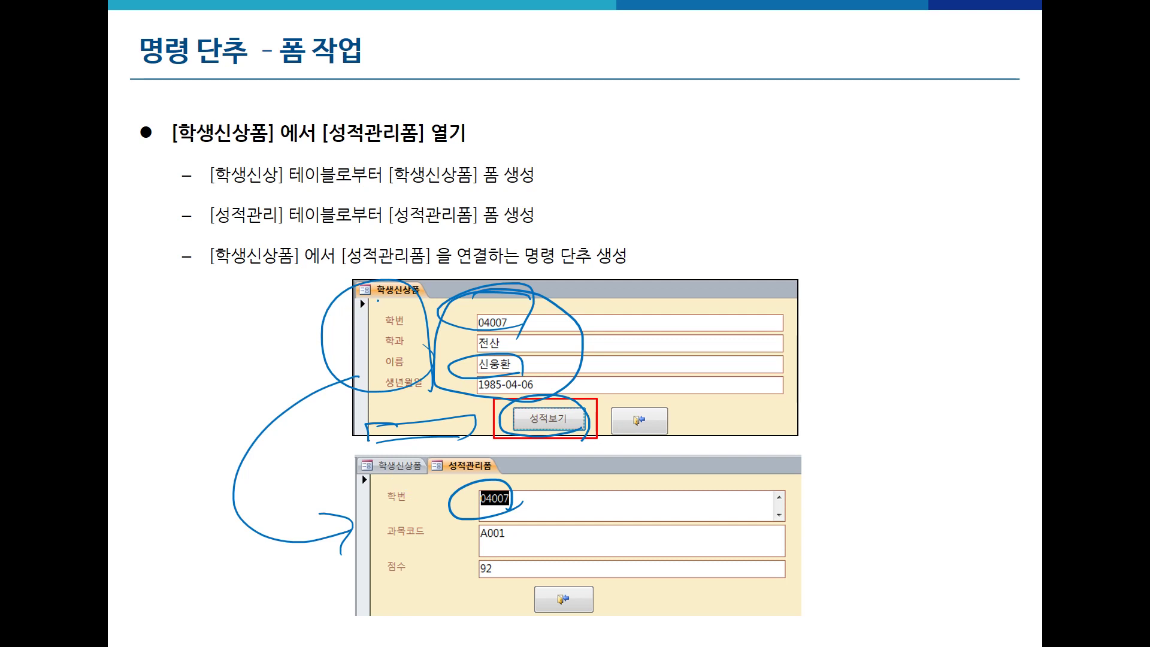
pyautogui.press('e')
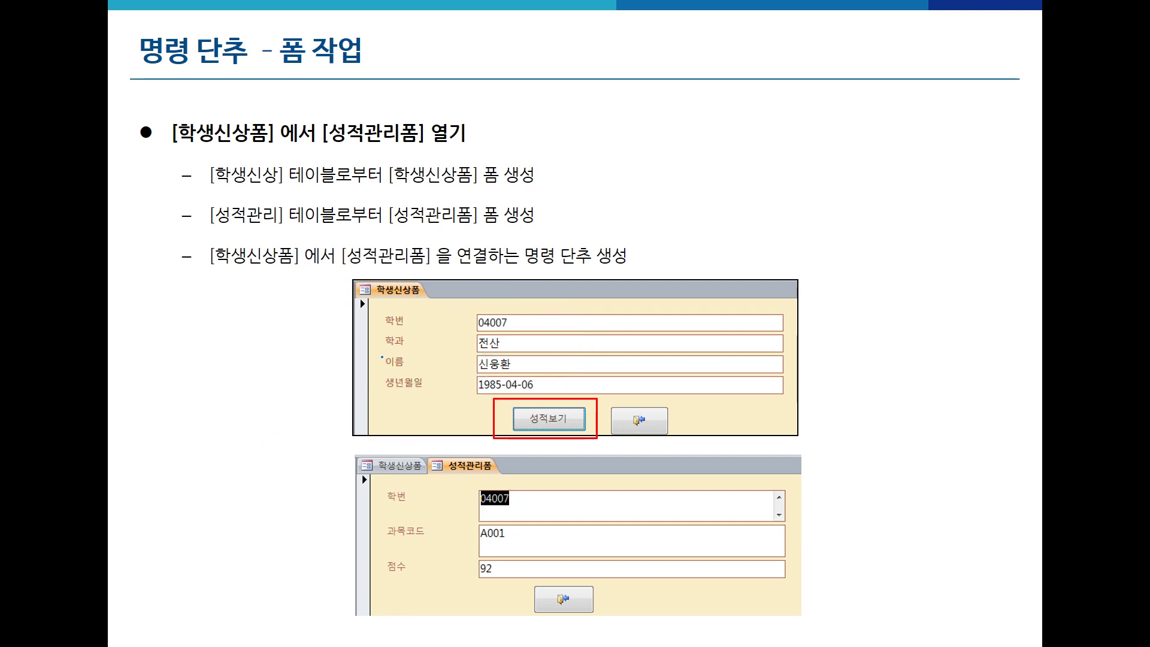
pyautogui.moveTo(392, 375)
pyautogui.mouseDown()
pyautogui.moveTo(395, 345)
pyautogui.moveTo(384, 372)
pyautogui.moveTo(274, 463)
pyautogui.moveTo(340, 516)
pyautogui.mouseUp()
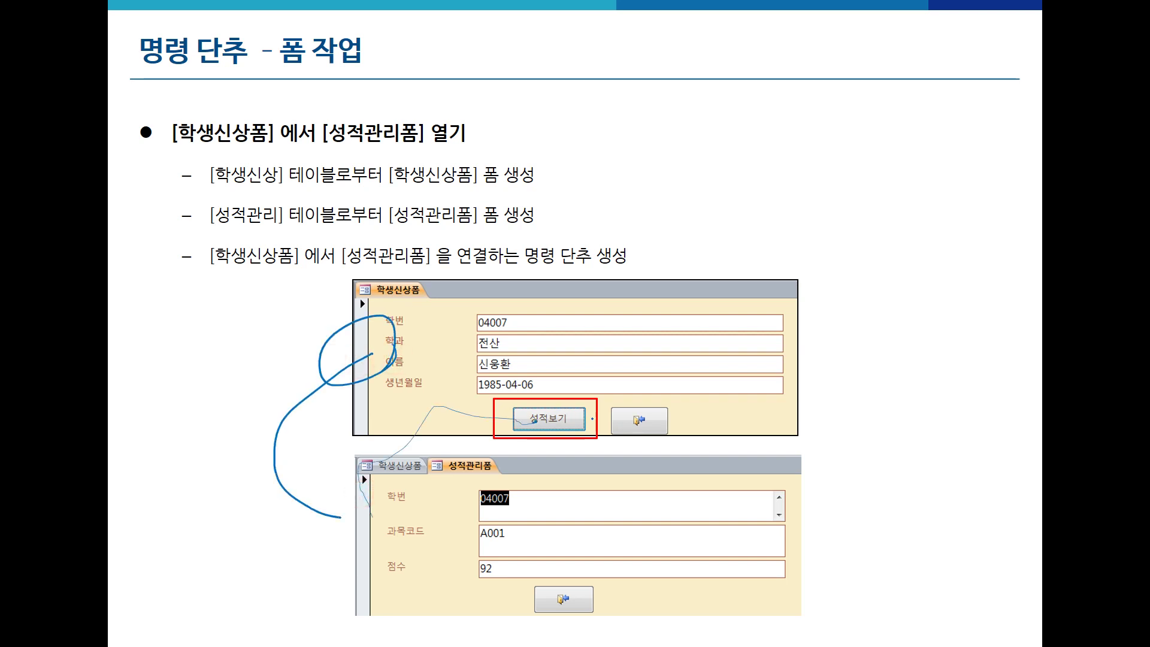
pyautogui.moveTo(592, 418)
pyautogui.mouseDown()
pyautogui.moveTo(554, 381)
pyautogui.moveTo(566, 430)
pyautogui.moveTo(461, 444)
pyautogui.moveTo(450, 472)
pyautogui.mouseUp()
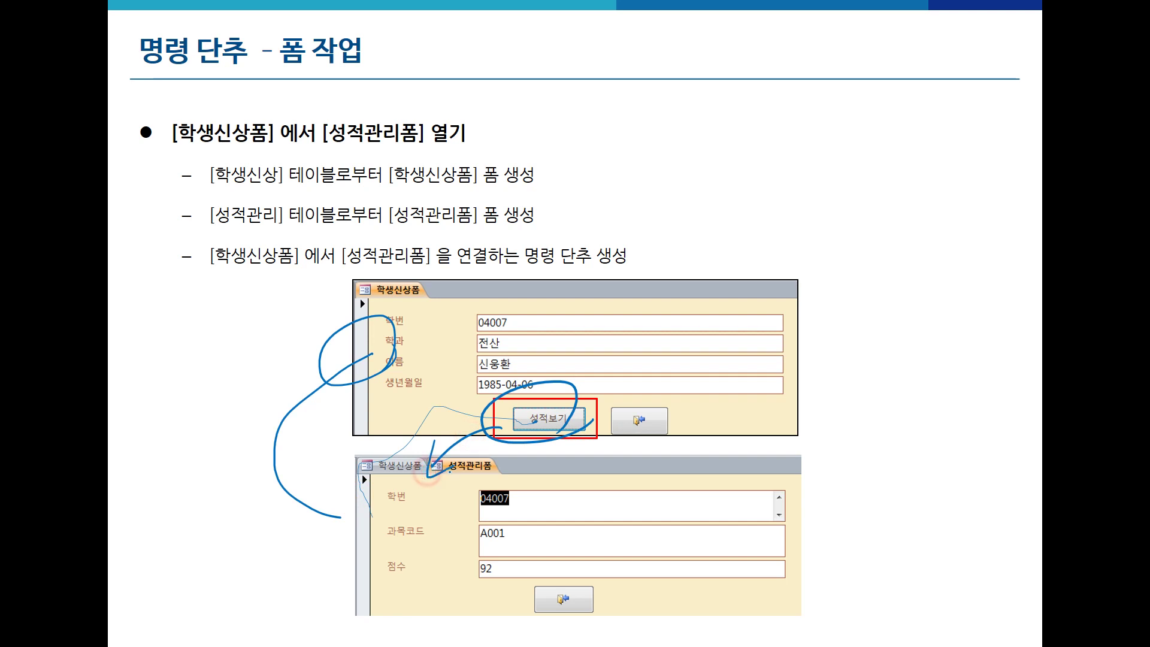
pyautogui.moveTo(544, 366)
pyautogui.mouseDown()
pyautogui.moveTo(518, 378)
pyautogui.moveTo(443, 344)
pyautogui.moveTo(530, 328)
pyautogui.moveTo(531, 387)
pyautogui.mouseUp()
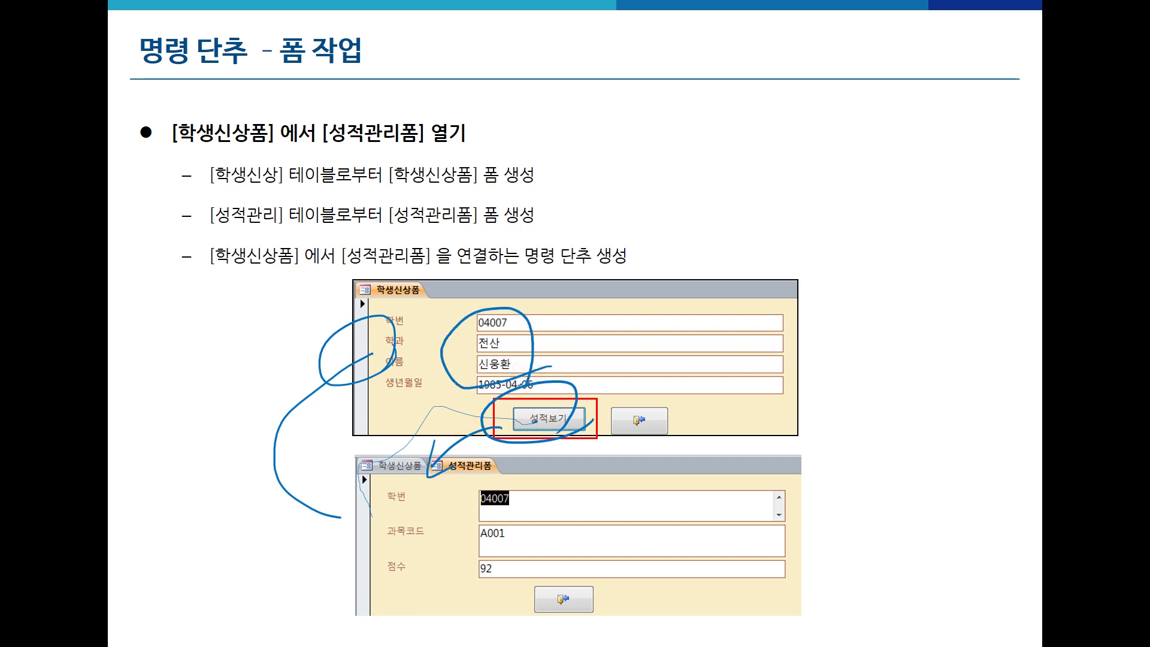
pyautogui.moveTo(520, 371)
pyautogui.mouseDown()
pyautogui.moveTo(530, 380)
pyautogui.moveTo(533, 323)
pyautogui.moveTo(518, 366)
pyautogui.moveTo(425, 385)
pyautogui.moveTo(419, 482)
pyautogui.moveTo(411, 470)
pyautogui.mouseUp()
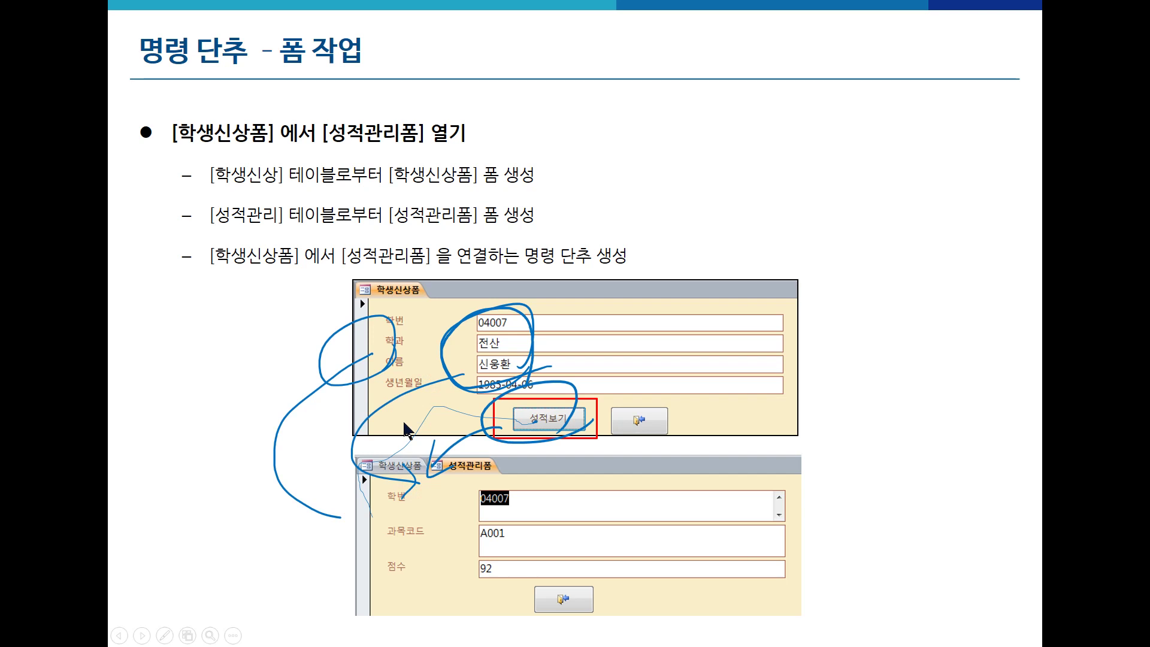
pyautogui.press('Right')
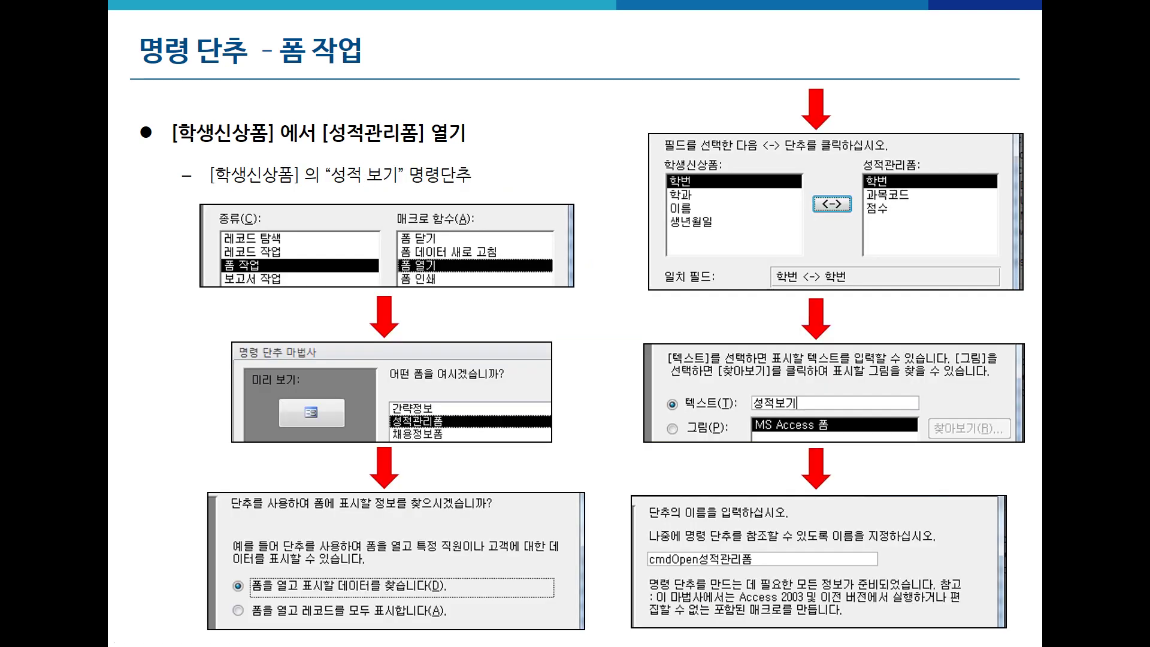
# Switch back to Access and close both 성적관리폼 and 학생신상폼
pyautogui.hotkey('alt', 'Tab')
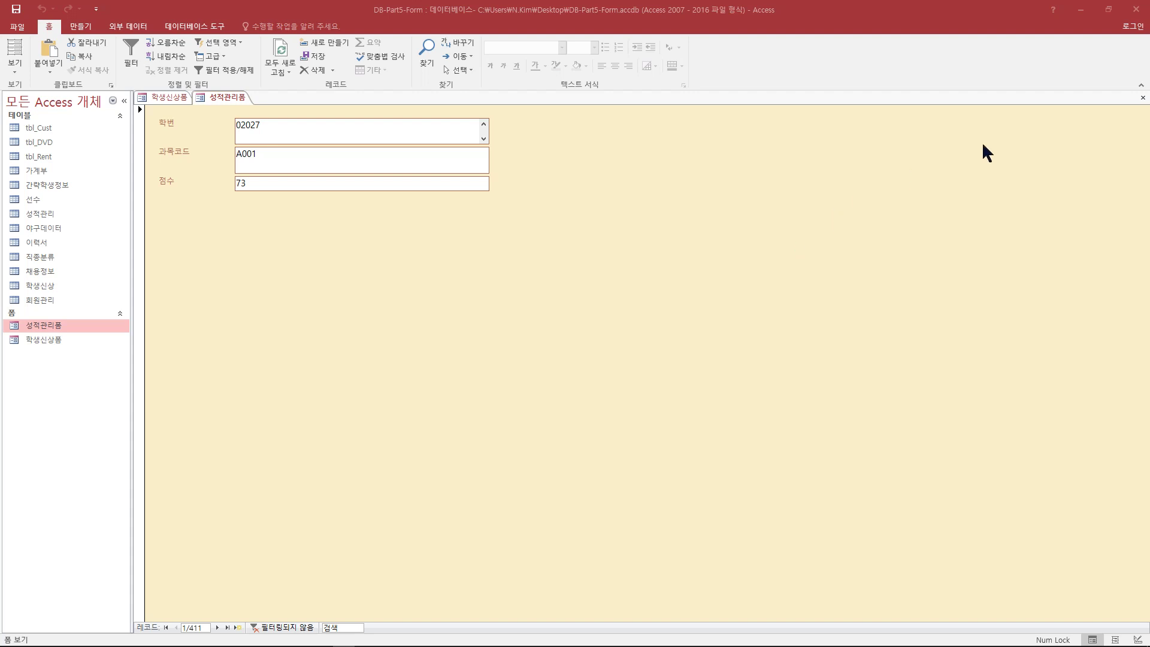
pyautogui.click(1142, 99)
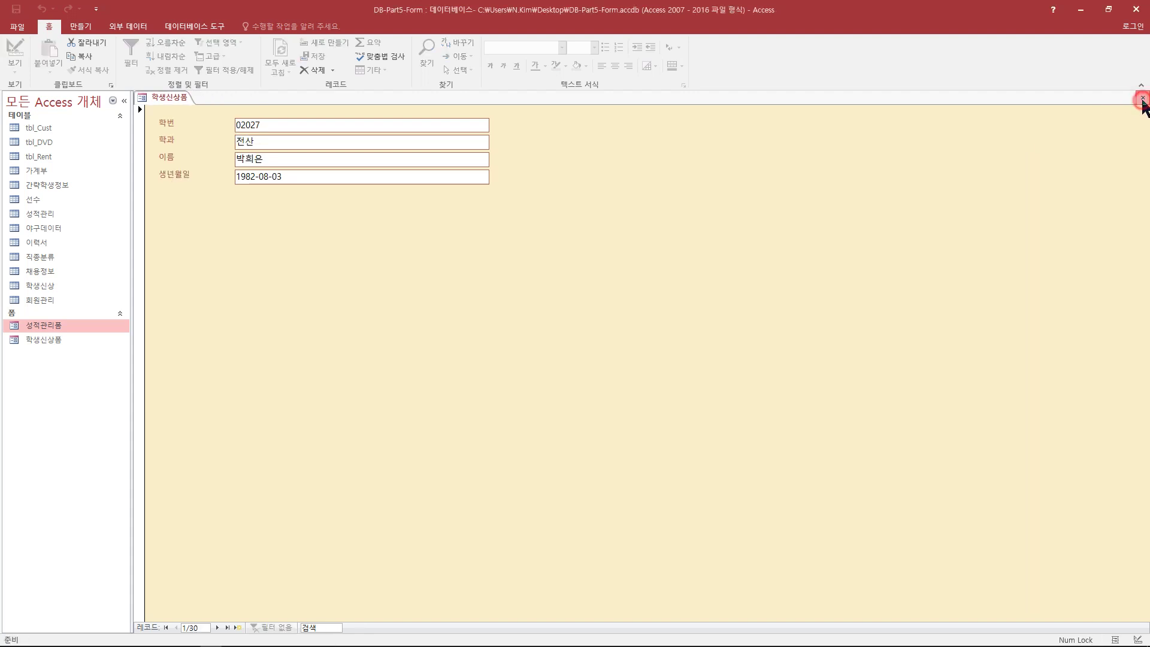
pyautogui.click(1143, 99)
pyautogui.hotkey('alt', 'Tab')
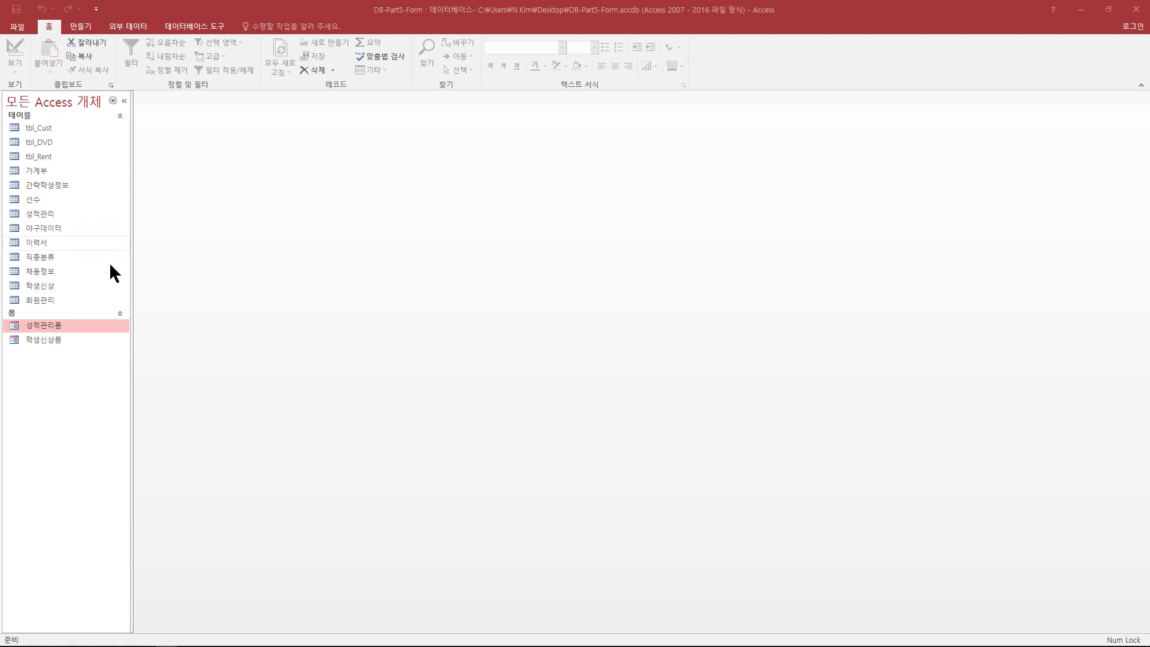
# Open 학생신상폼 in design view and draw a command button below the 생년월일 field, about 3.5 cm wide
pyautogui.rightClick(58, 338)
pyautogui.click(99, 377)
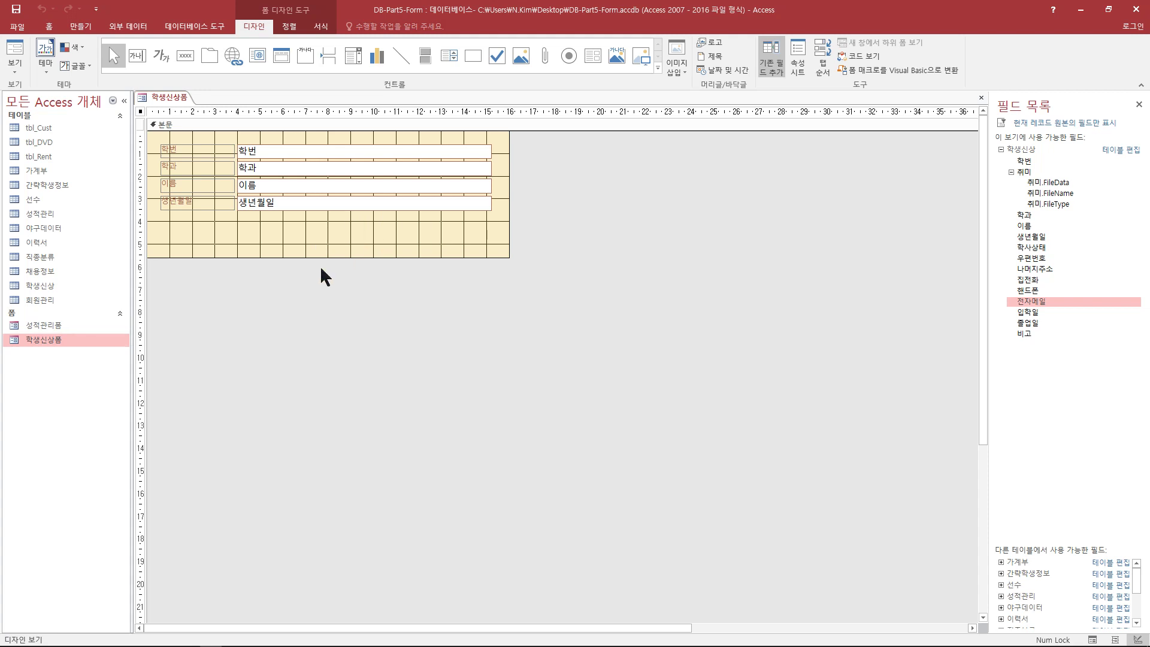
pyautogui.click(209, 56)
pyautogui.click(658, 68)
pyautogui.click(719, 314)
pyautogui.click(185, 55)
pyautogui.moveTo(346, 216); pyautogui.dragTo(424, 245)
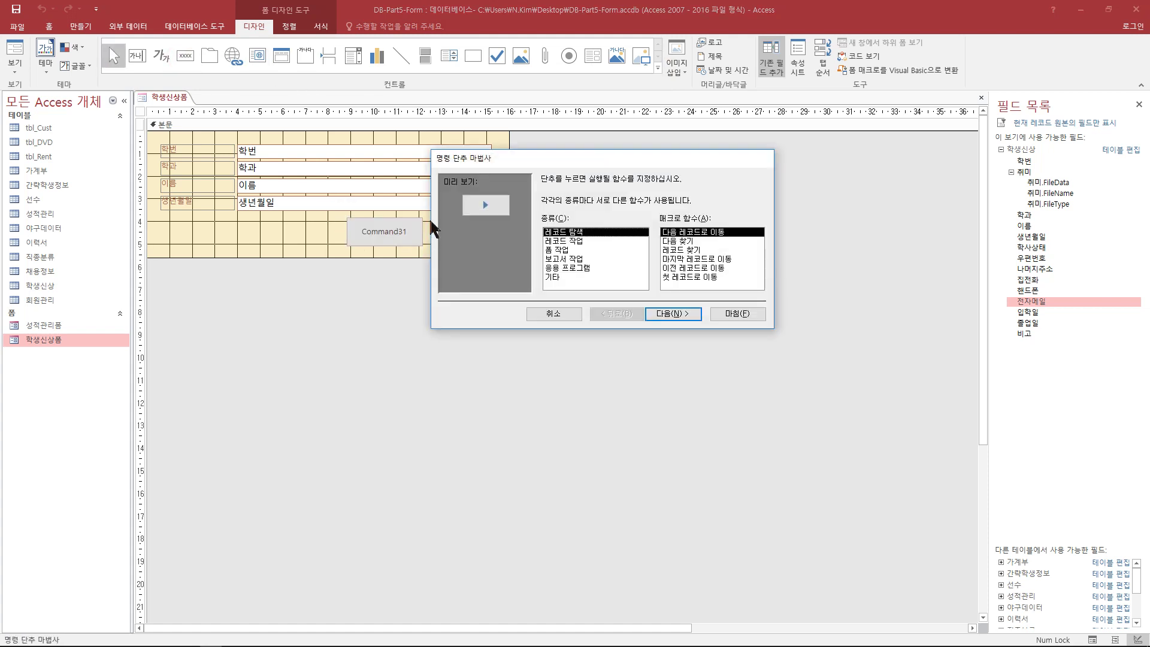
# Assign the 폼 닫기 action from 폼 작업 to the button with the 출입구 picture, and widen it to about 2.6 cm
pyautogui.click(566, 249)
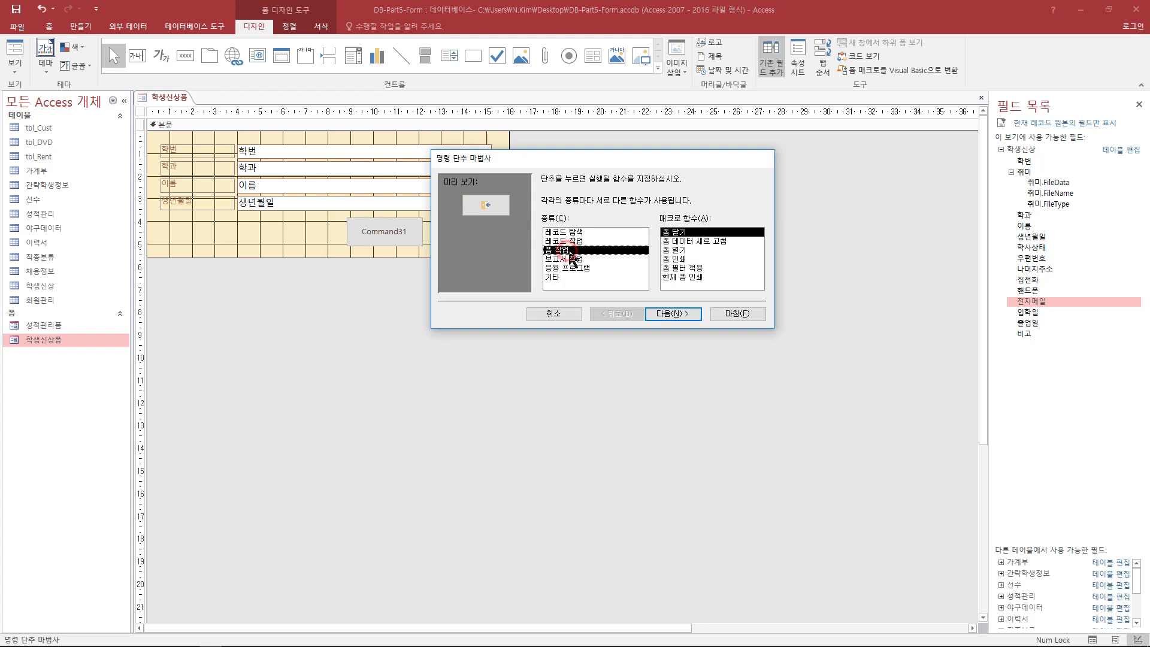
pyautogui.click(691, 314)
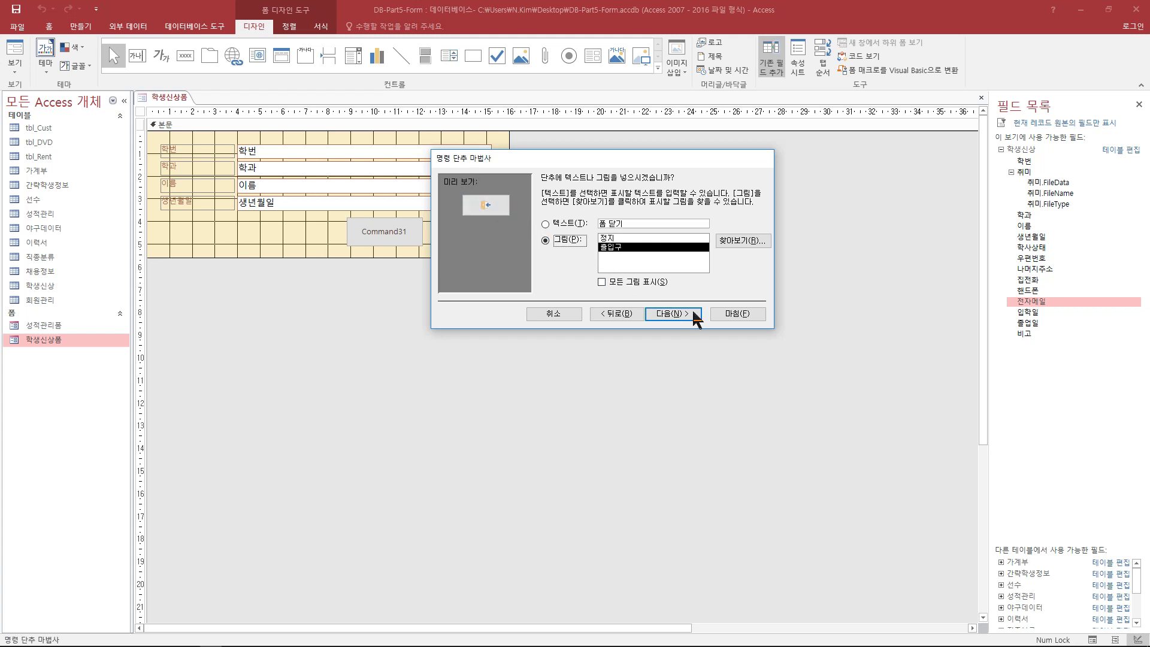
pyautogui.click(735, 314)
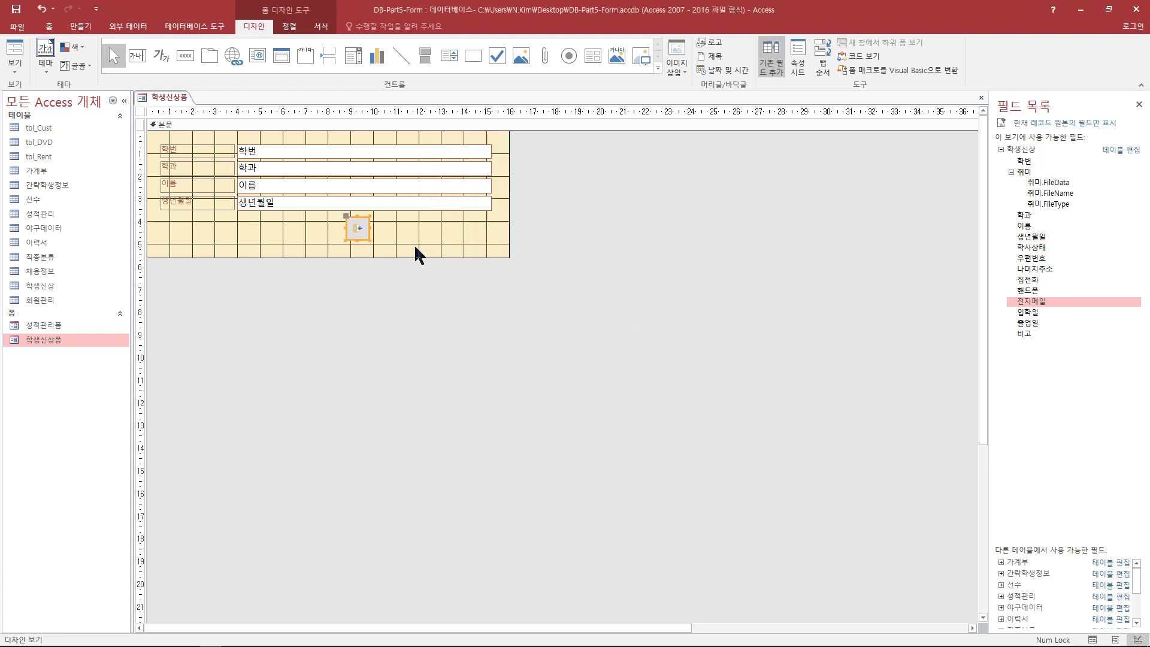
pyautogui.click(361, 228)
pyautogui.moveTo(370, 232); pyautogui.dragTo(405, 231)
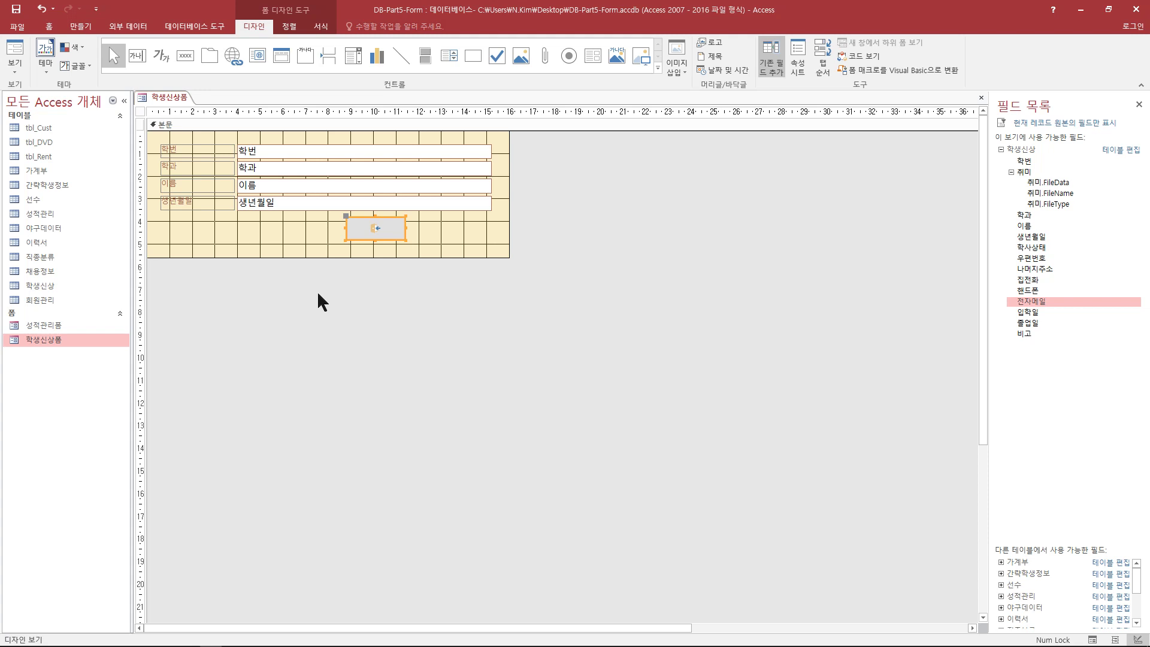
# Draw a command button below the 생년월일 field, beside the close button and about 3.2 cm wide
pyautogui.click(185, 56)
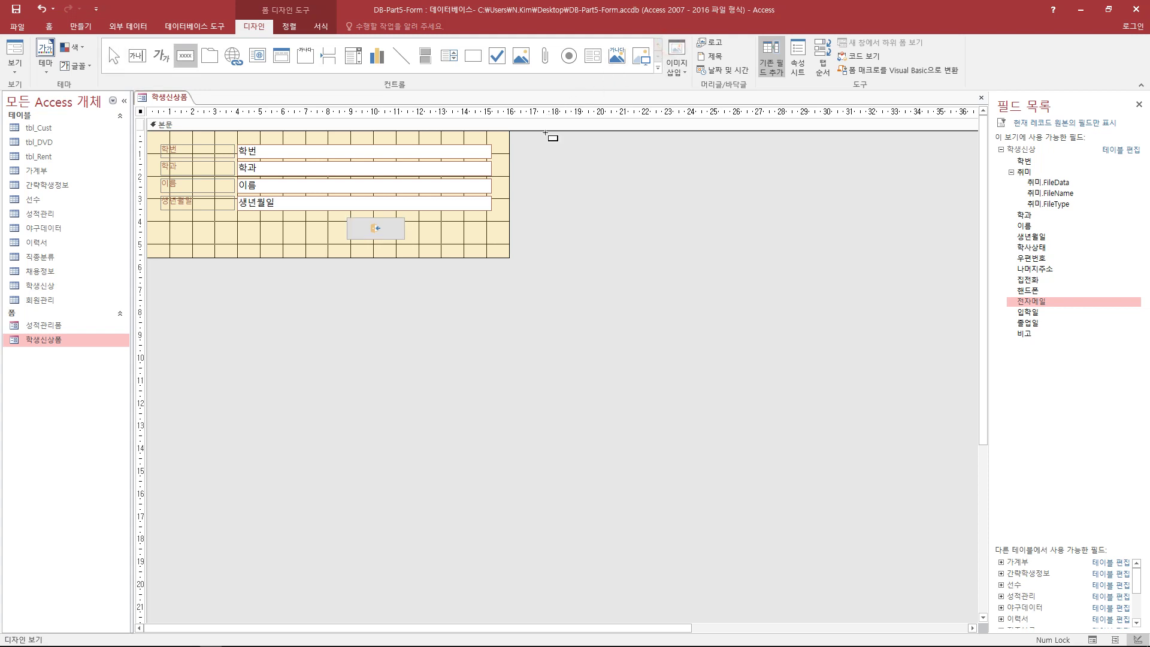
pyautogui.click(189, 52)
pyautogui.click(185, 56)
pyautogui.moveTo(240, 217); pyautogui.dragTo(313, 238)
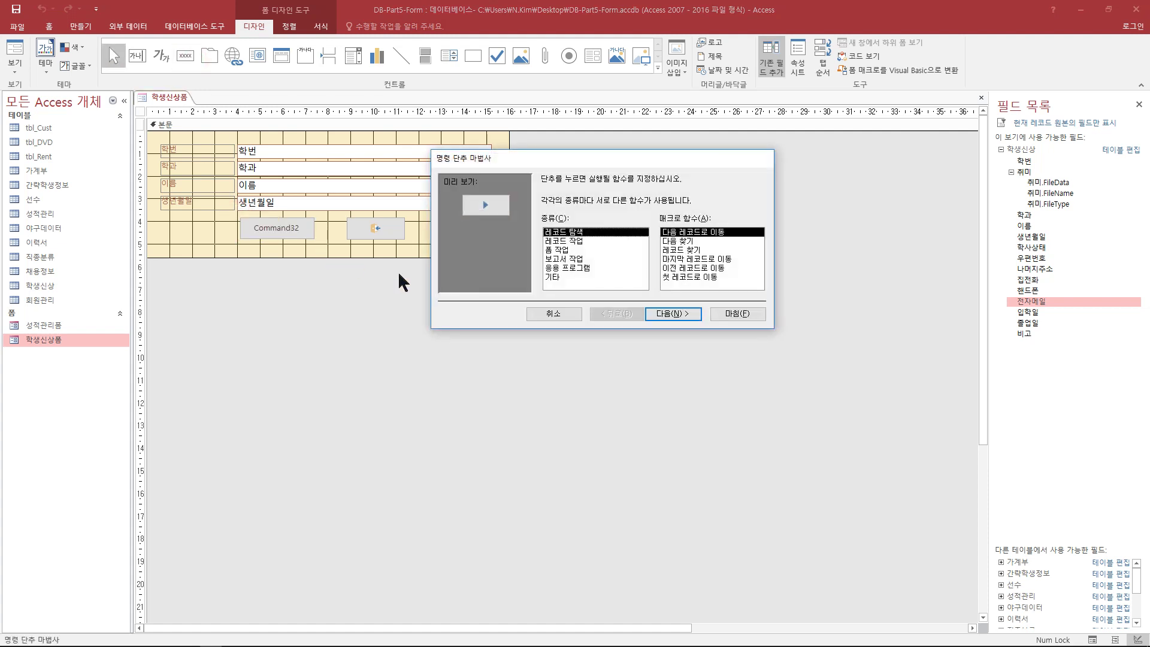
# Assign the 폼 열기 action from 폼 작업 to the new button, with 성적관리폼 as the form it opens
pyautogui.moveTo(584, 160); pyautogui.dragTo(546, 201)
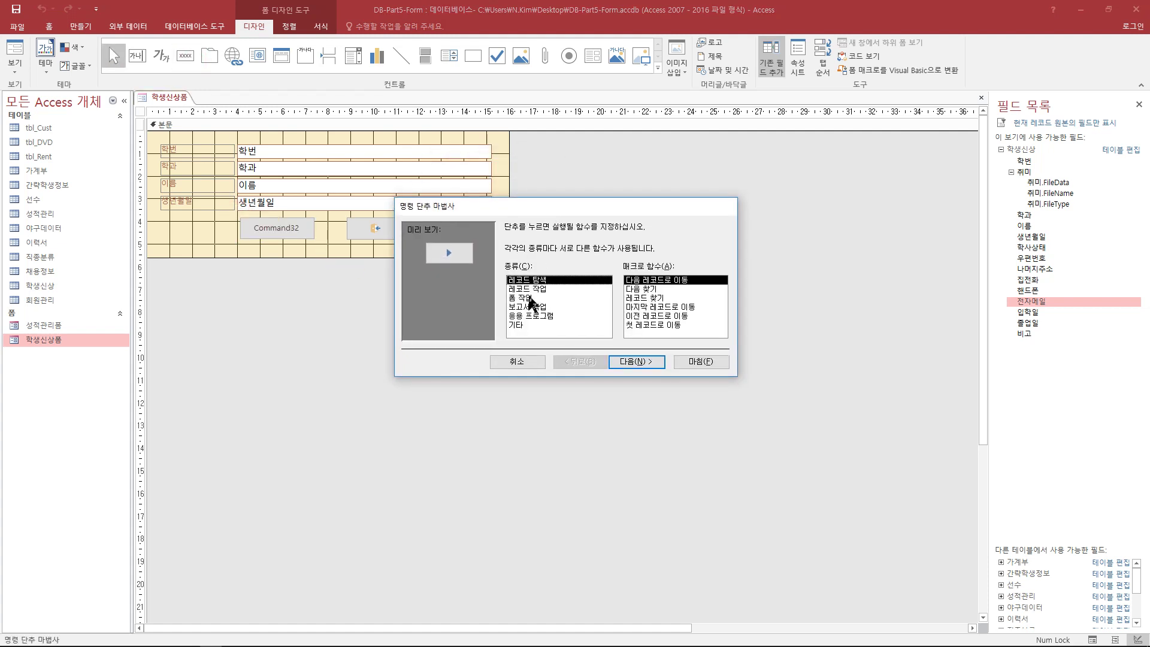
pyautogui.click(529, 299)
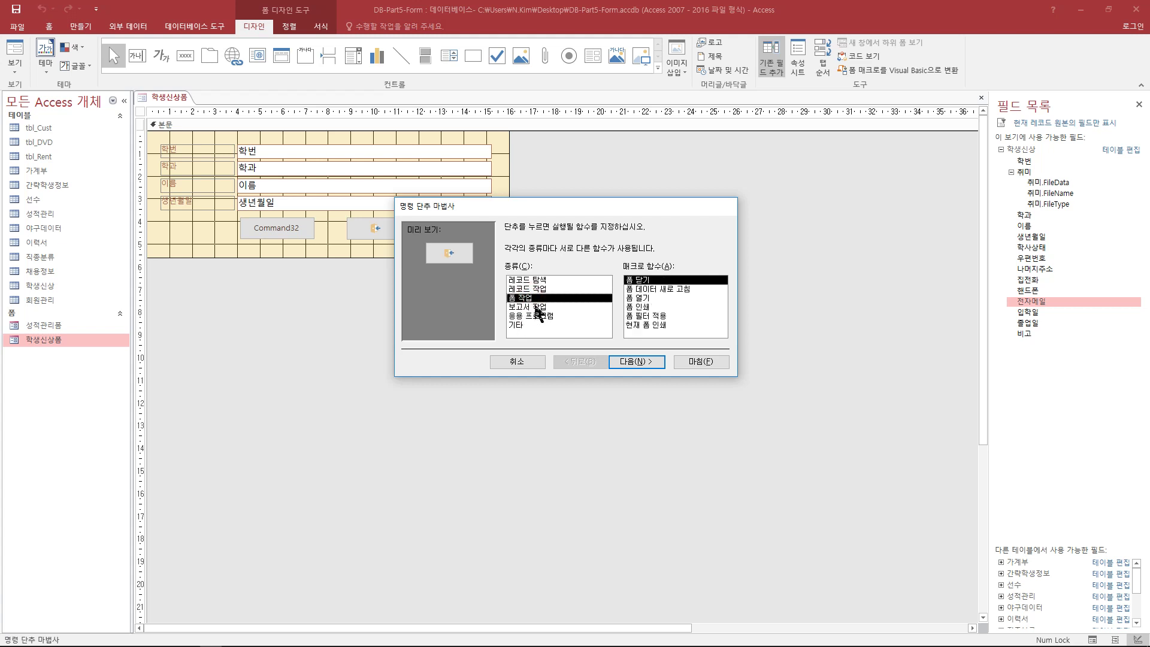
pyautogui.click(638, 298)
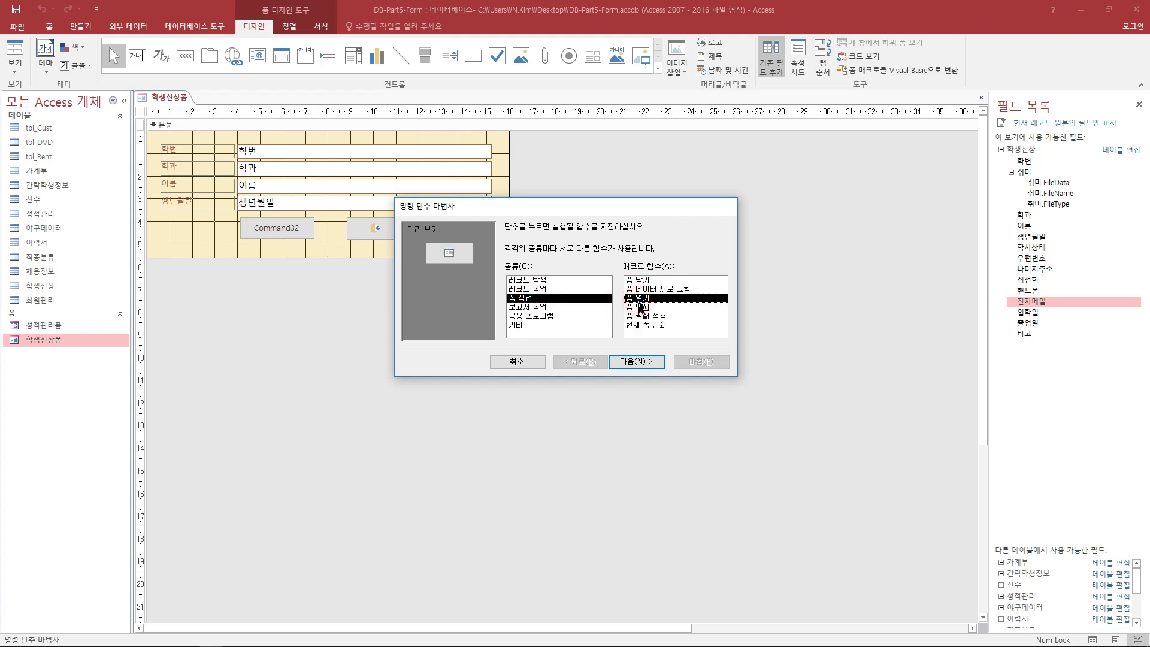
pyautogui.click(638, 361)
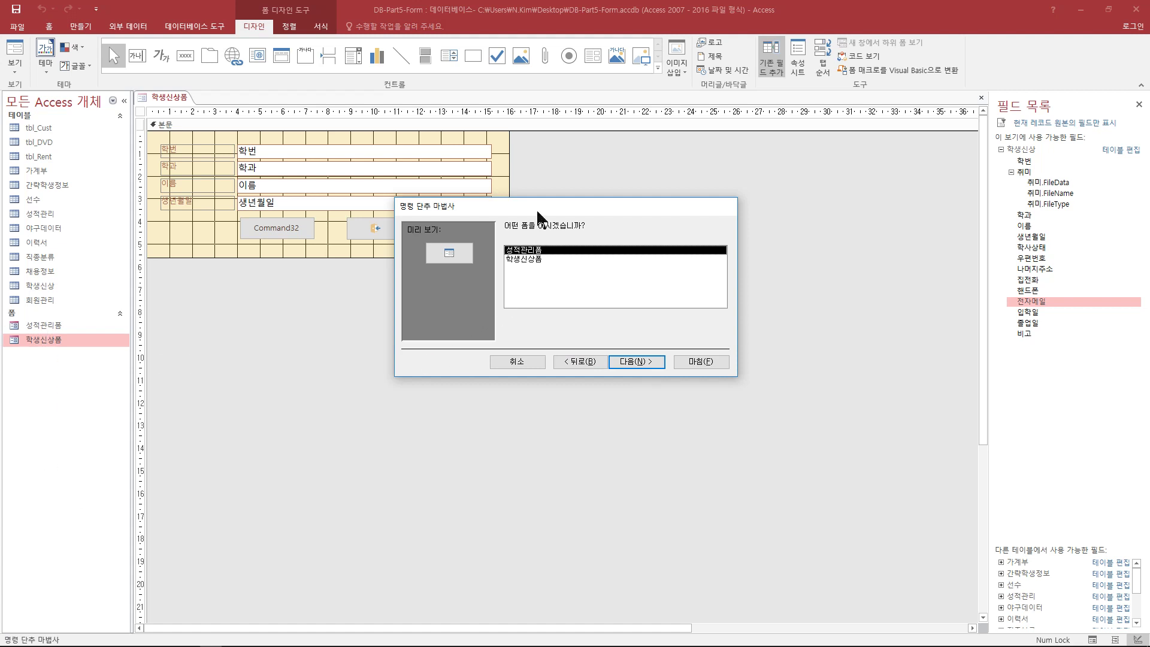
pyautogui.moveTo(538, 206); pyautogui.dragTo(608, 192)
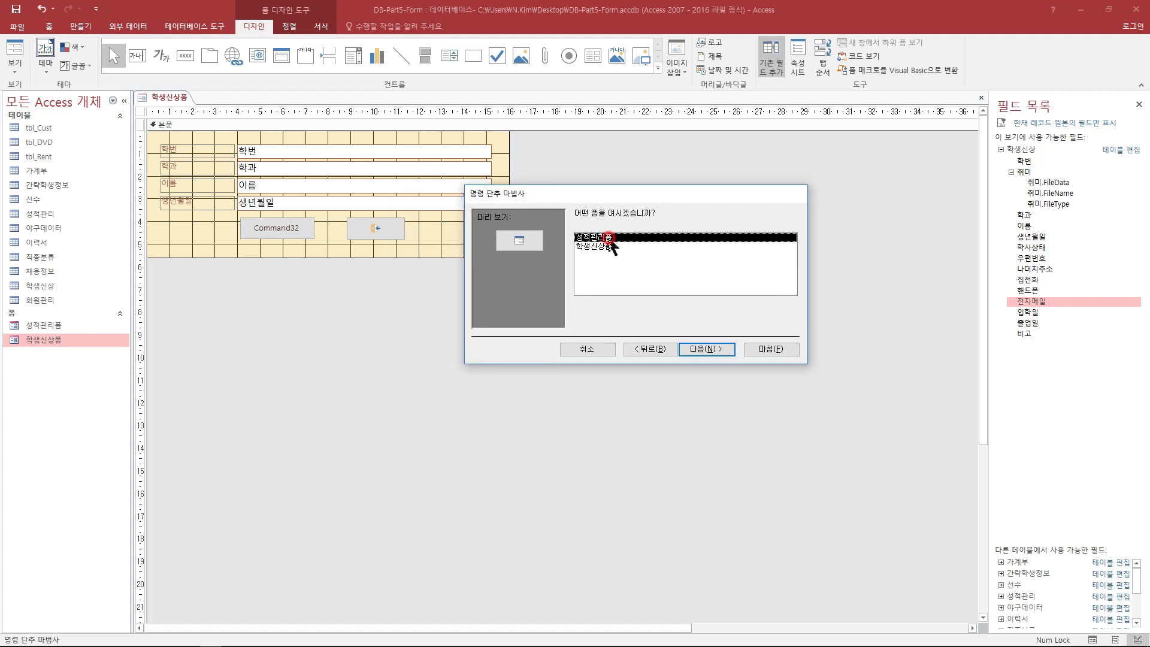
pyautogui.click(715, 353)
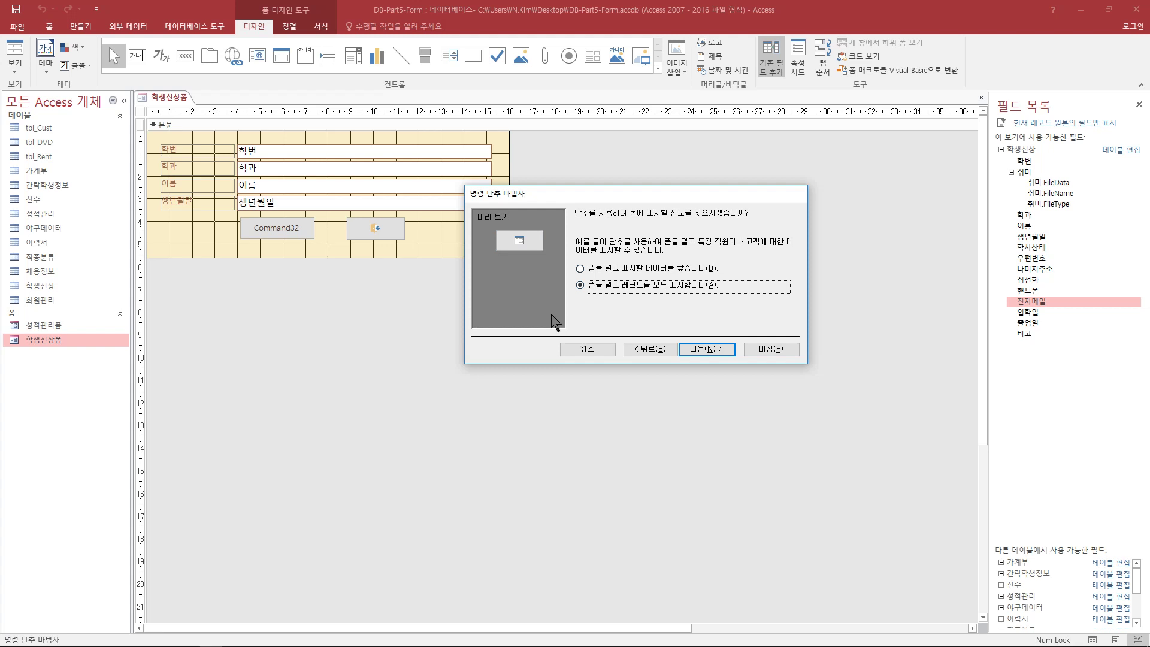
# Have the button find specific data to display, matching 학번 in 학생신상폼 with 학번 in 성적관리폼
pyautogui.click(579, 269)
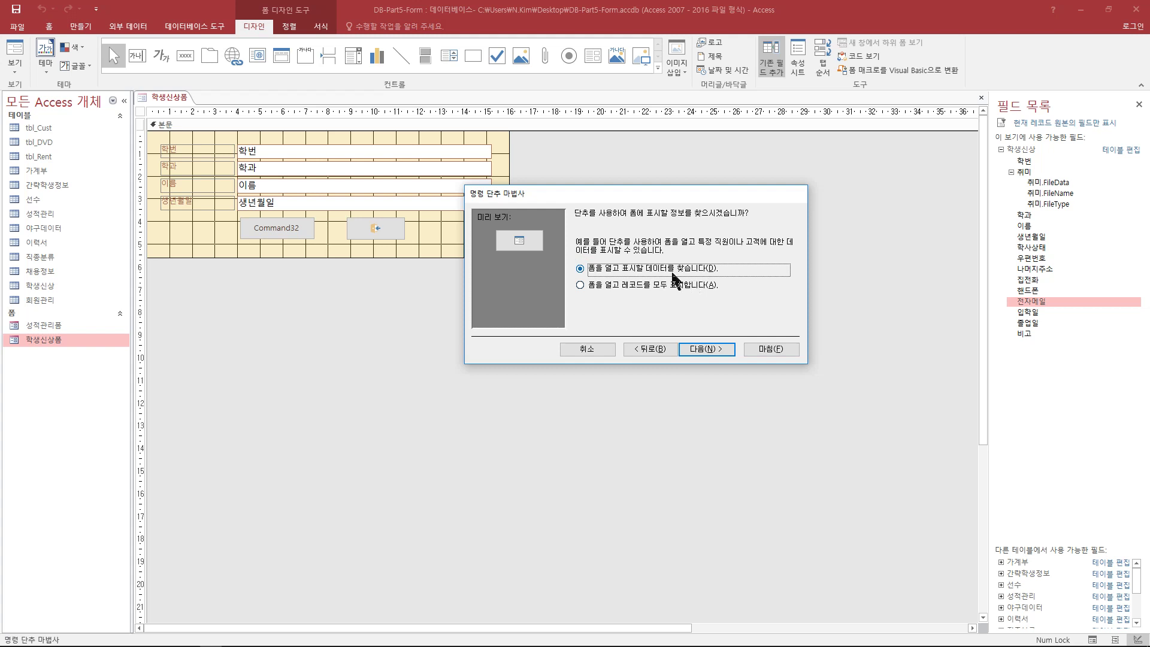
pyautogui.click(709, 349)
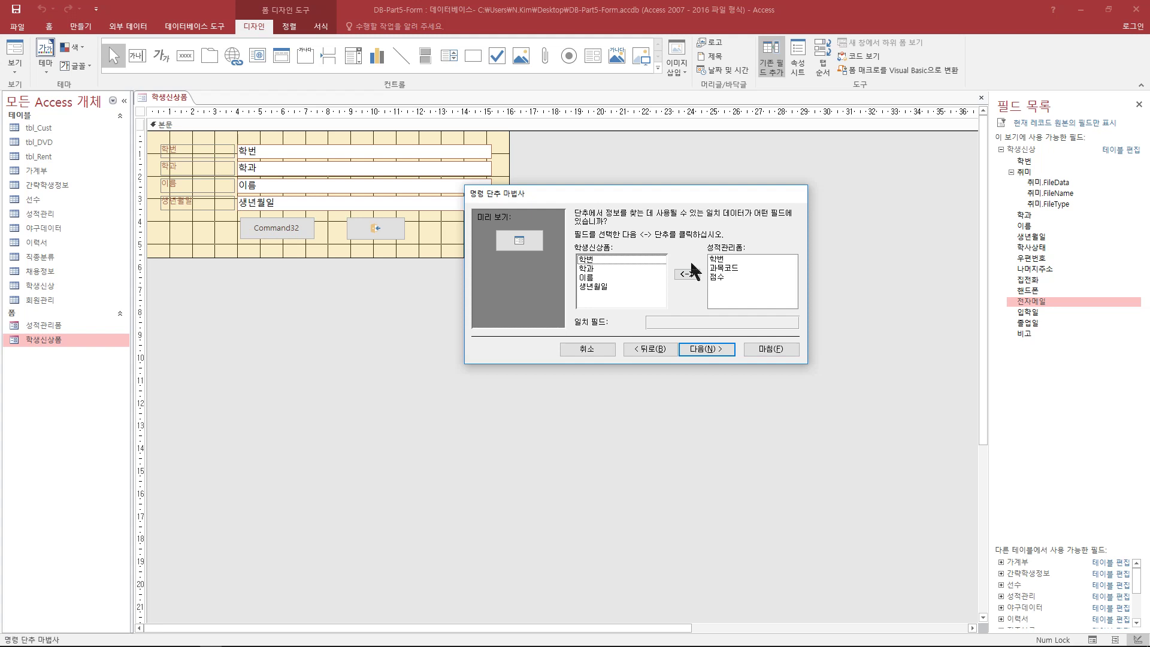
pyautogui.click(624, 259)
pyautogui.click(721, 258)
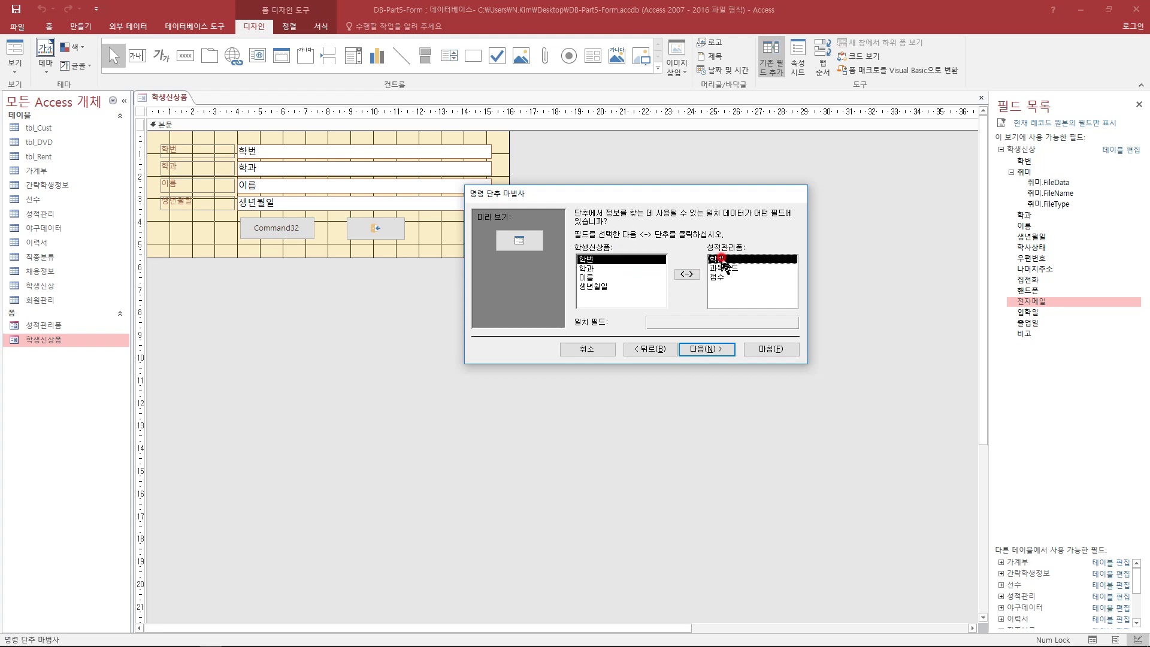
pyautogui.click(684, 274)
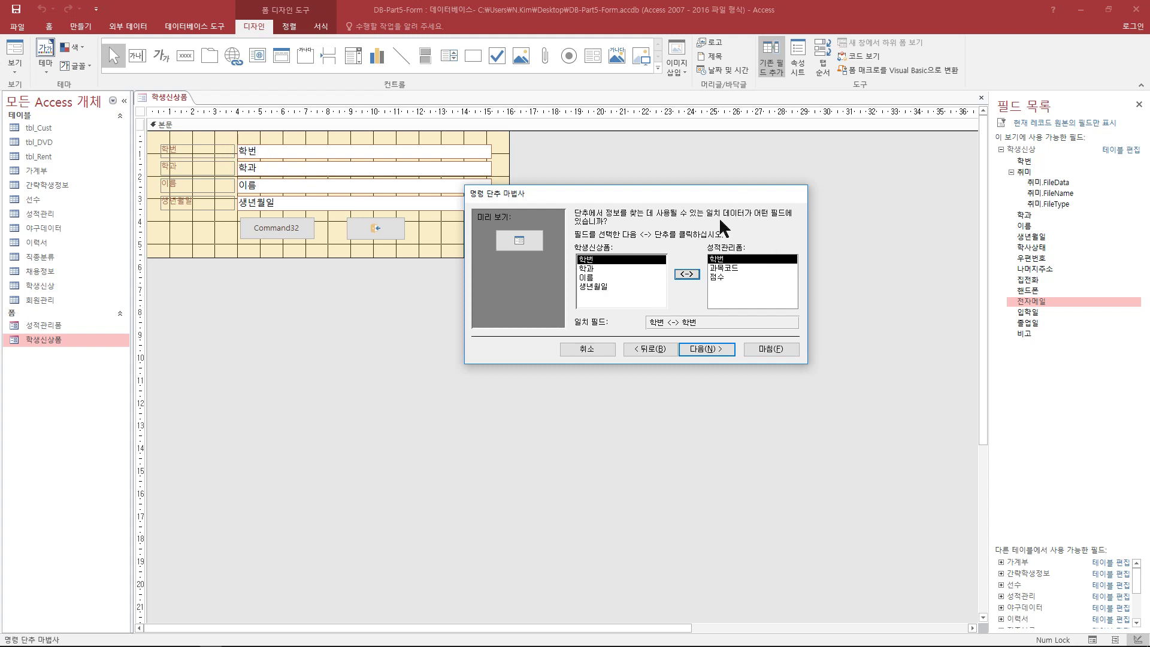
pyautogui.click(690, 275)
pyautogui.moveTo(627, 195); pyautogui.dragTo(641, 194)
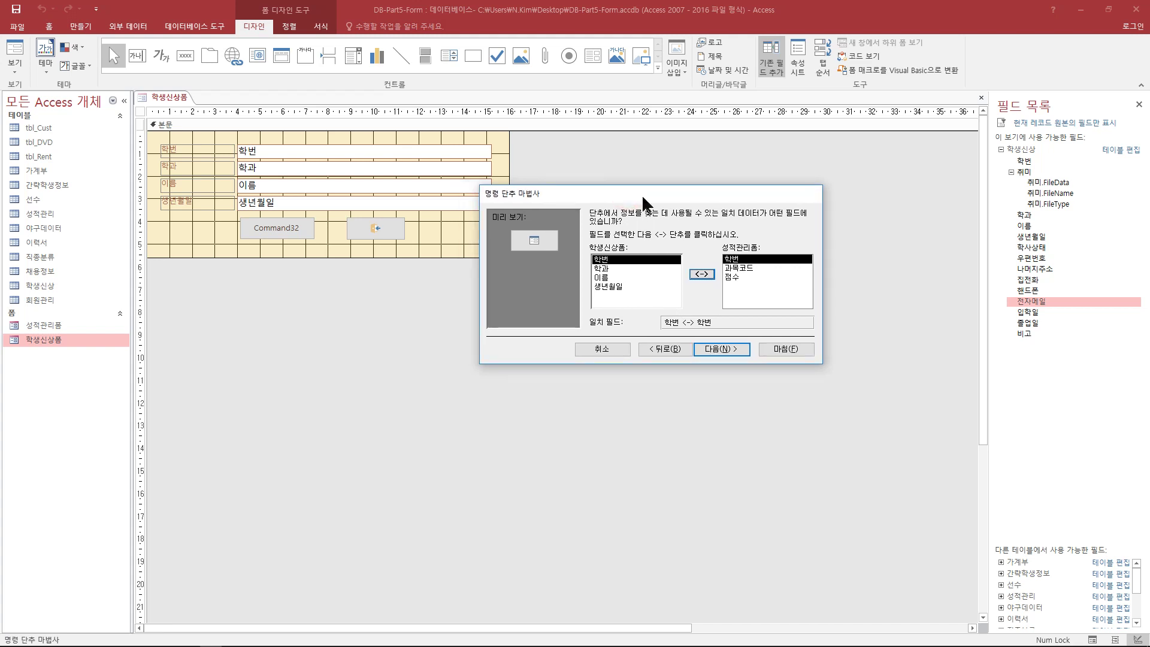
pyautogui.click(717, 354)
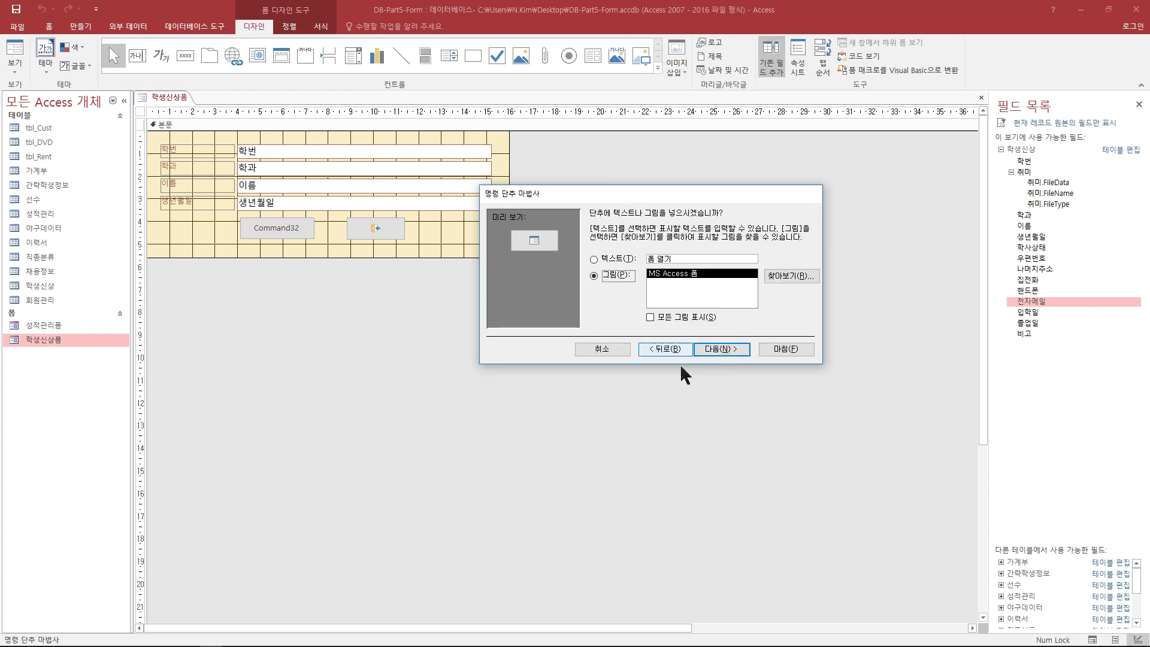
# Give the button the text 성적보기 instead of a picture and name it cmdOpenGrade
pyautogui.click(594, 259)
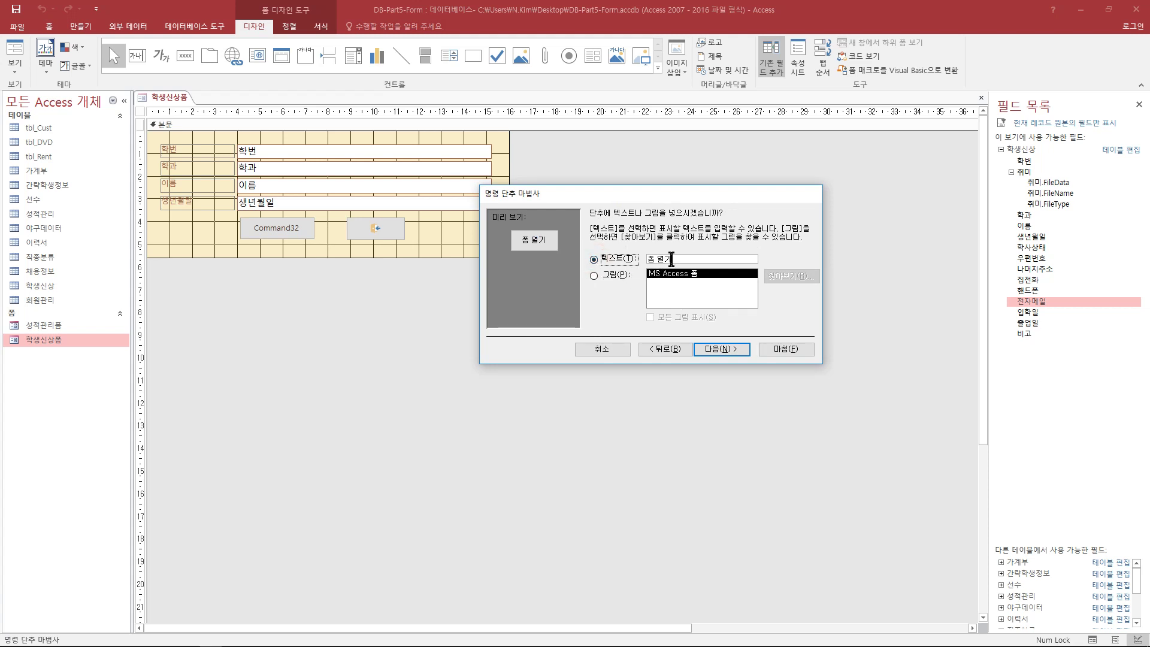
pyautogui.moveTo(671, 258); pyautogui.dragTo(601, 239)
pyautogui.write('성적부')
pyautogui.write('기')
pyautogui.click(731, 351)
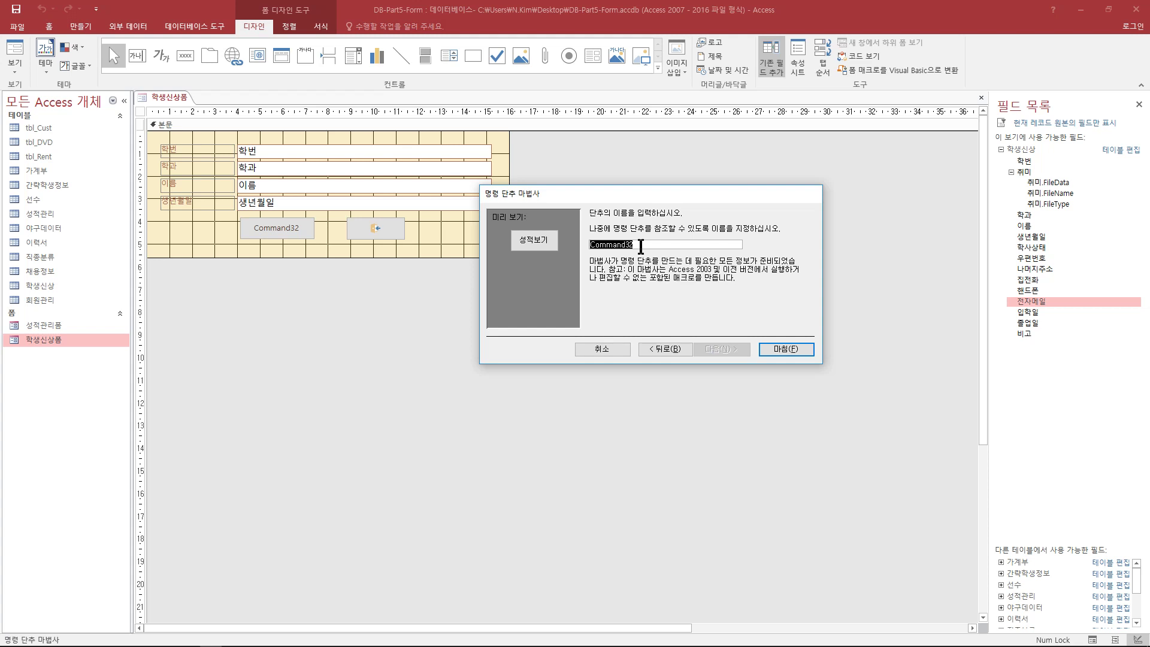
pyautogui.press('BackSpace')
pyautogui.write('cmdOpenGrade')
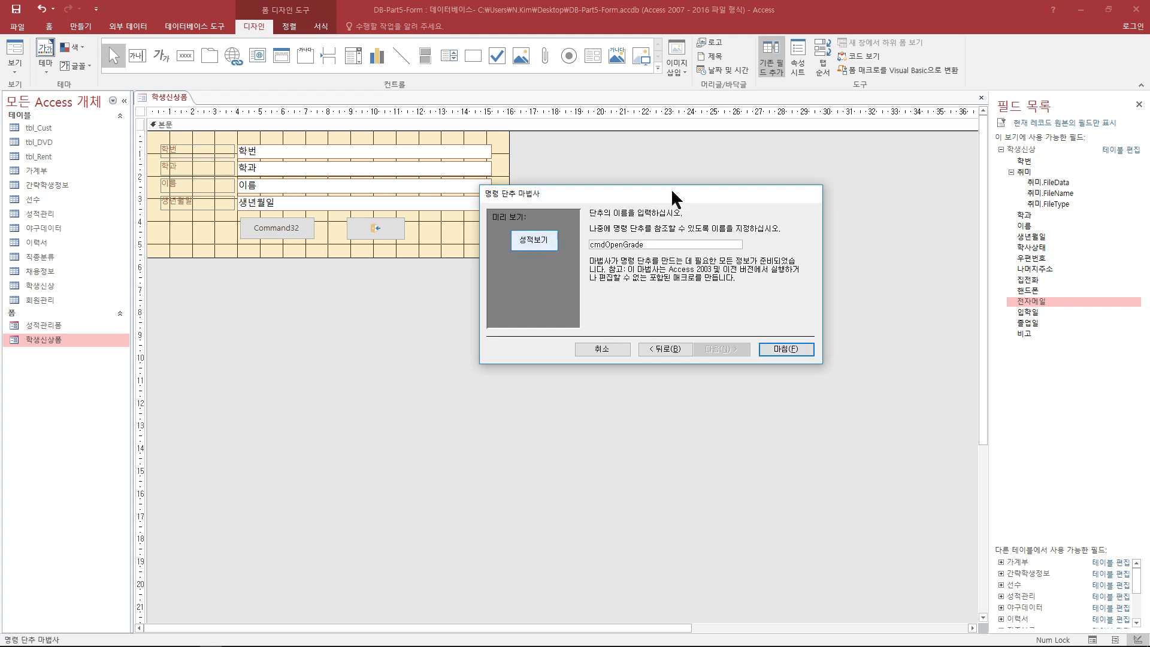
pyautogui.click(796, 350)
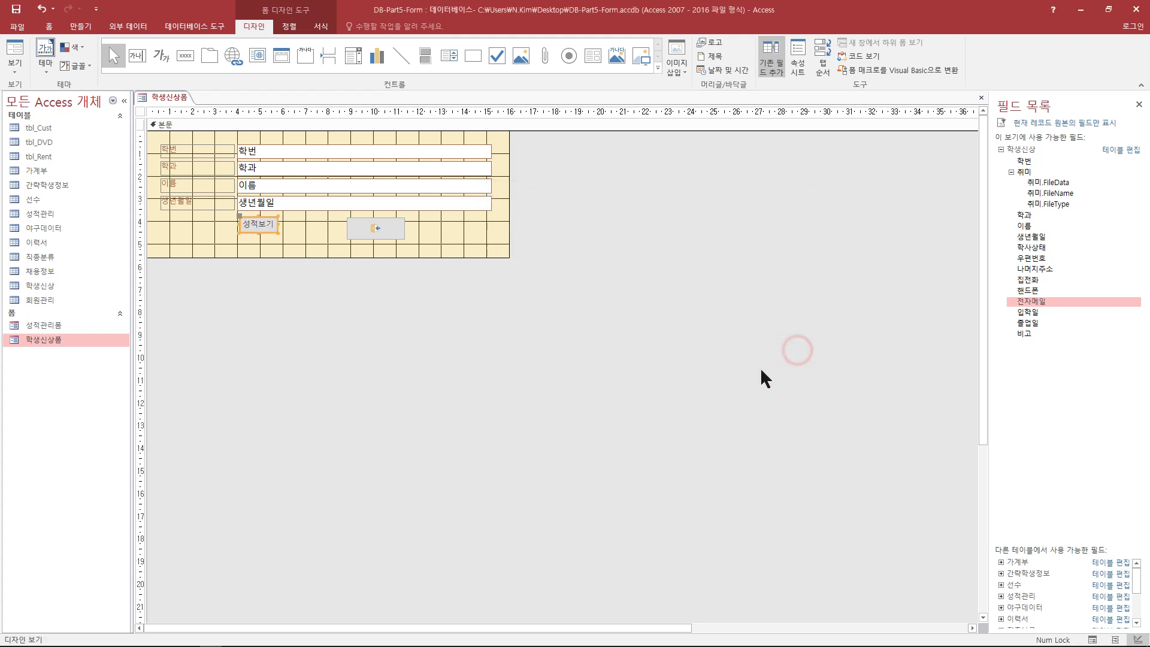
# Enlarge the 성적보기 button to about 2.3 cm wide, then save and close 학생신상폼
pyautogui.moveTo(279, 233); pyautogui.dragTo(291, 239)
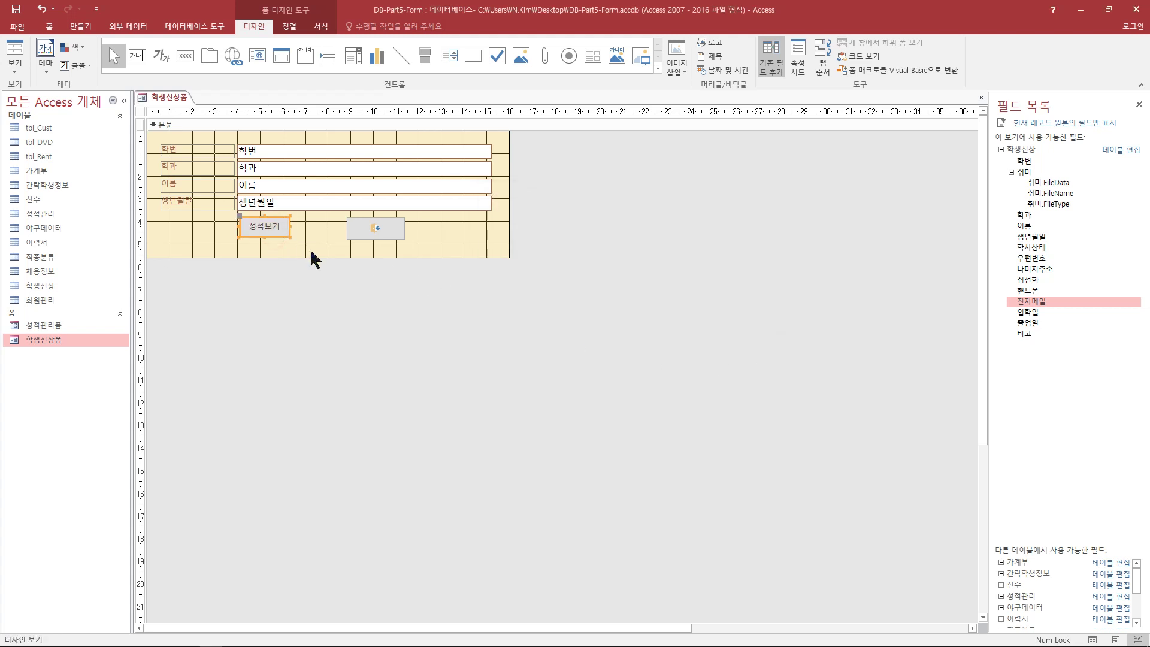
pyautogui.click(15, 9)
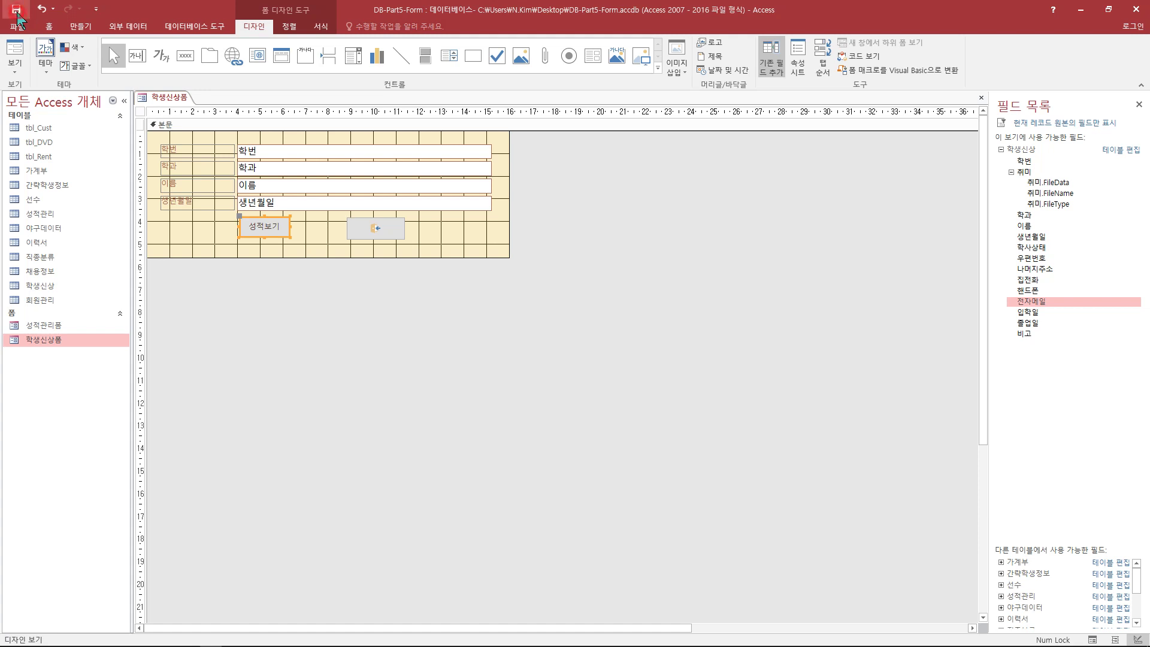
pyautogui.click(982, 97)
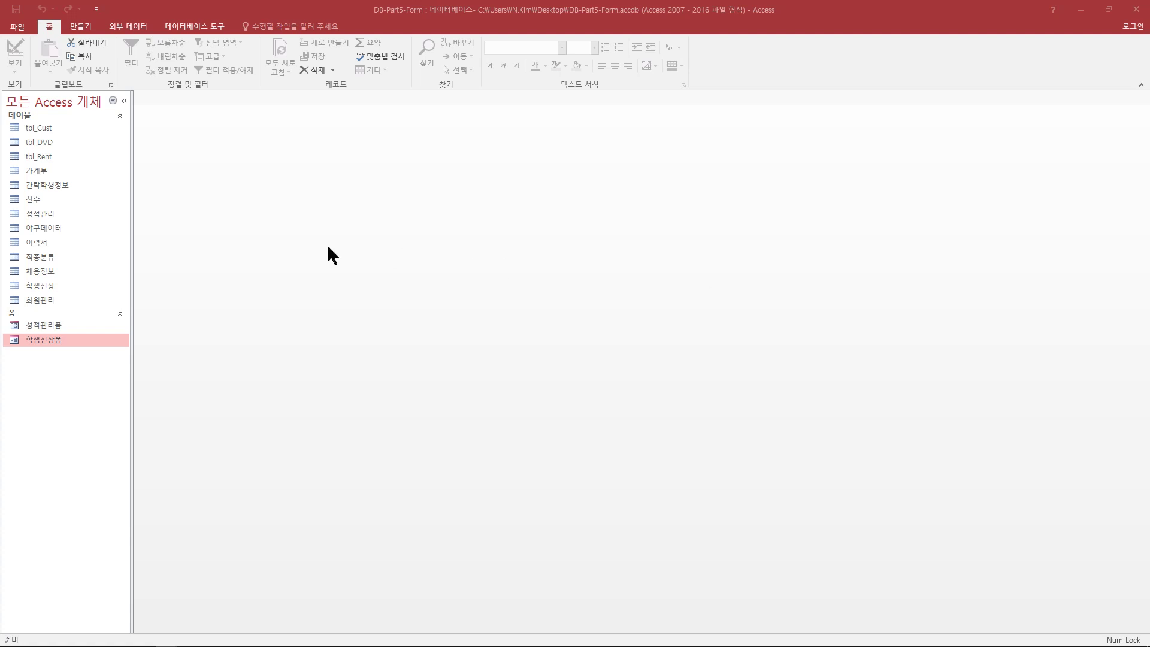
# Test the close button and the 성적보기 button on the first record of 학생신상폼, reopening the form in between
pyautogui.doubleClick(52, 339)
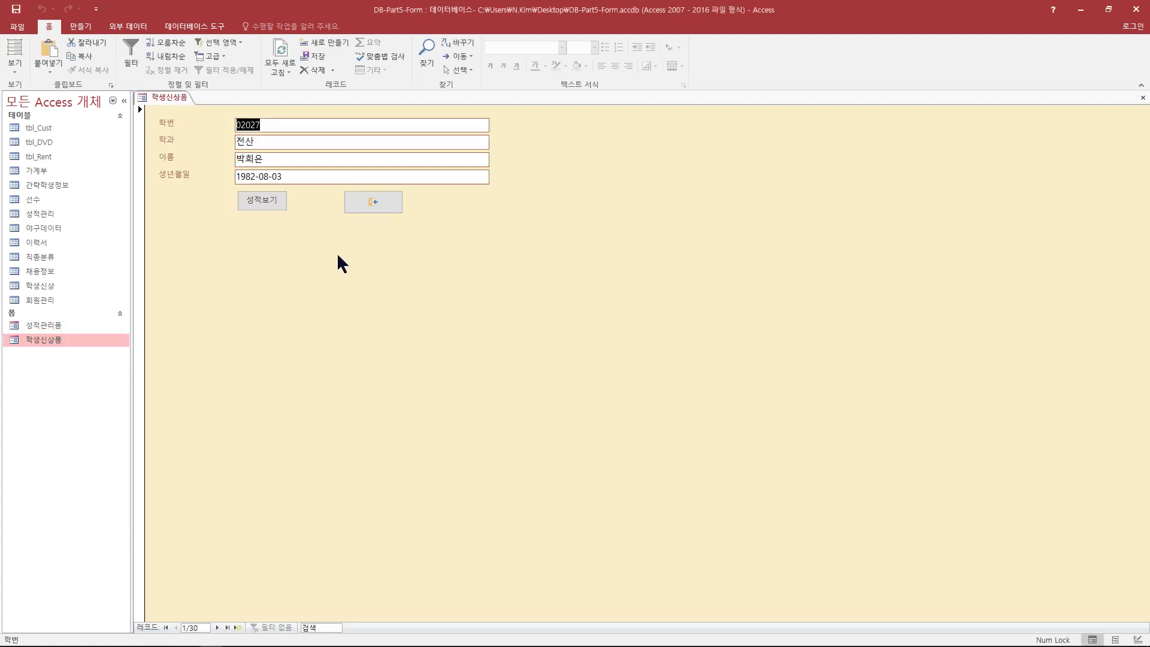
pyautogui.click(375, 202)
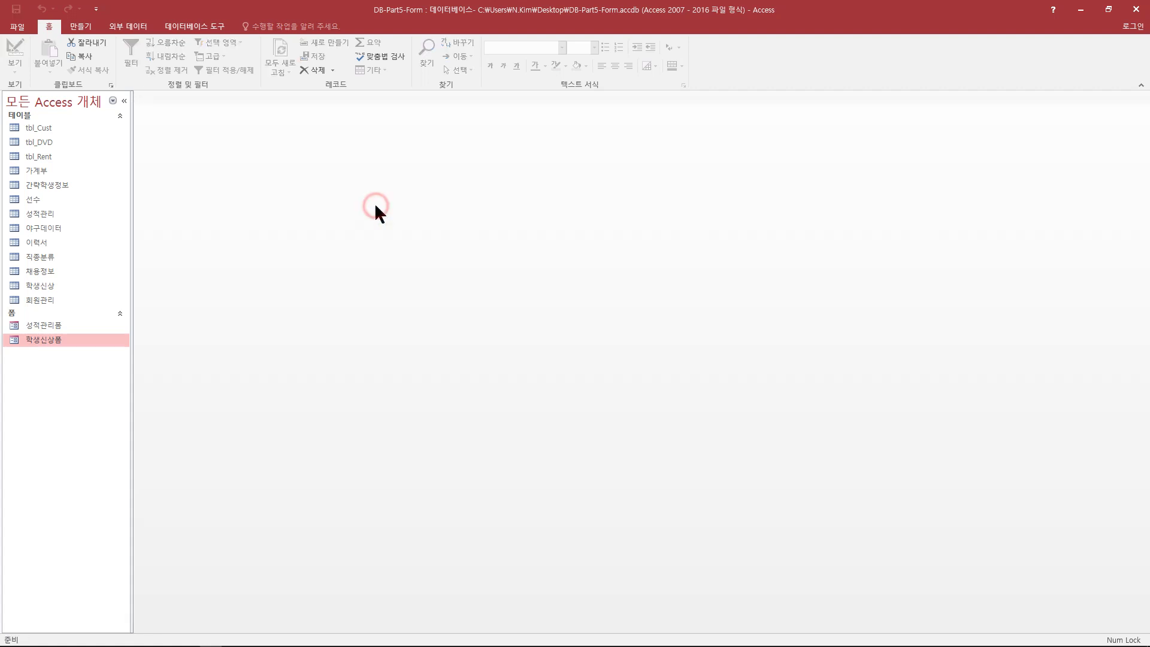
pyautogui.doubleClick(60, 341)
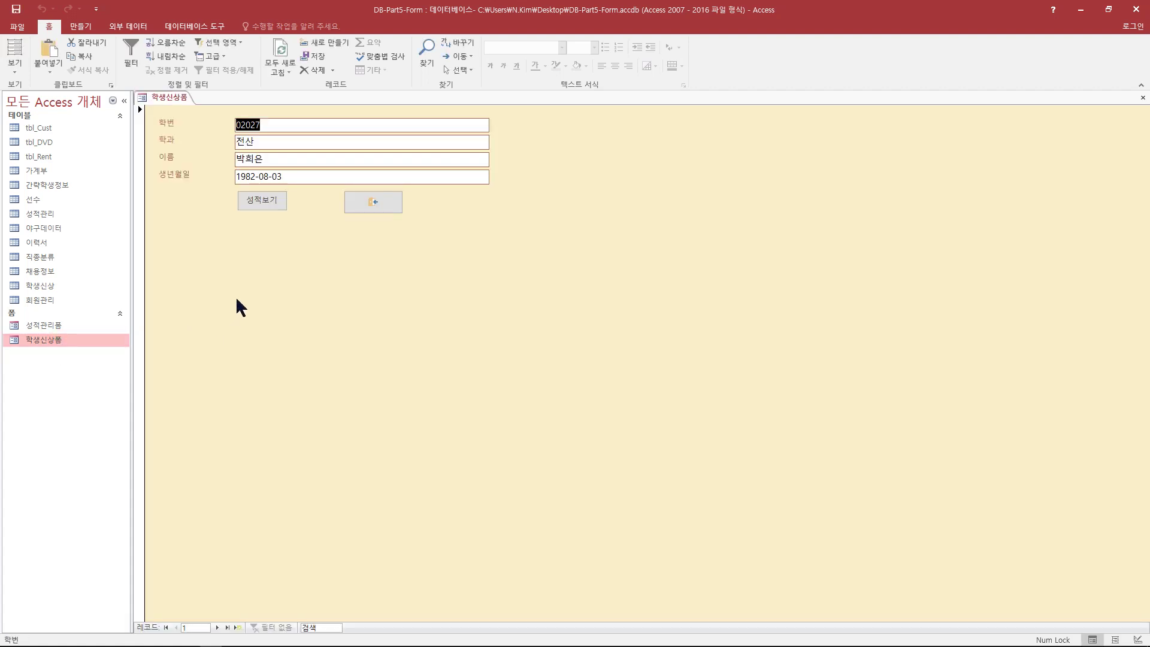
pyautogui.click(264, 205)
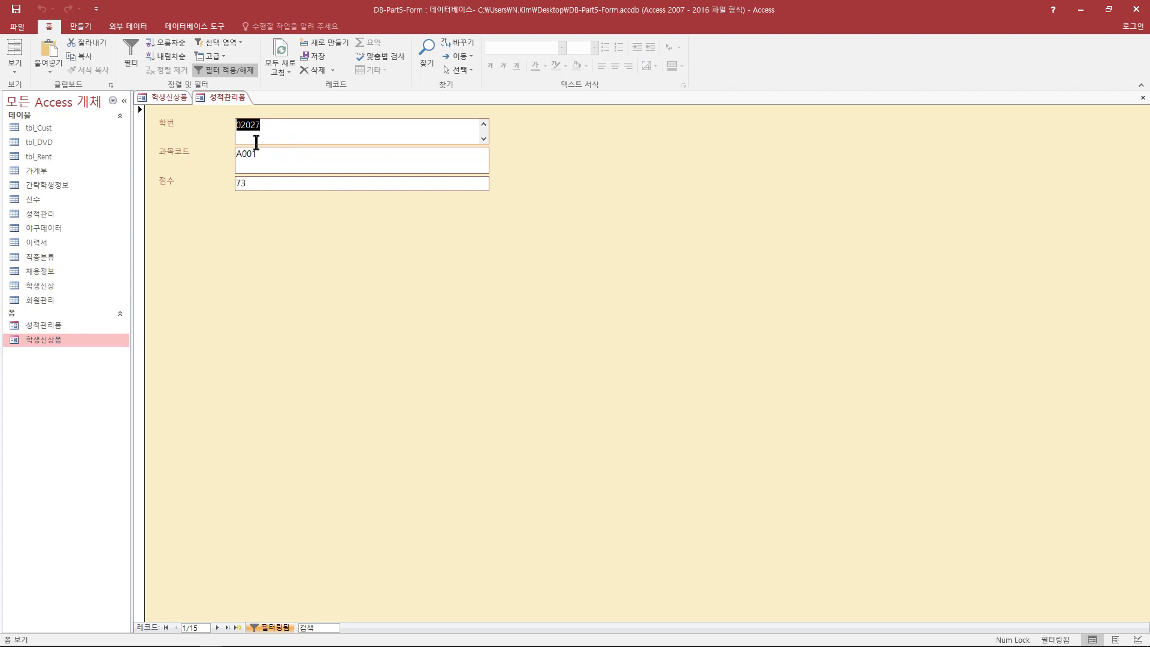
pyautogui.click(1142, 98)
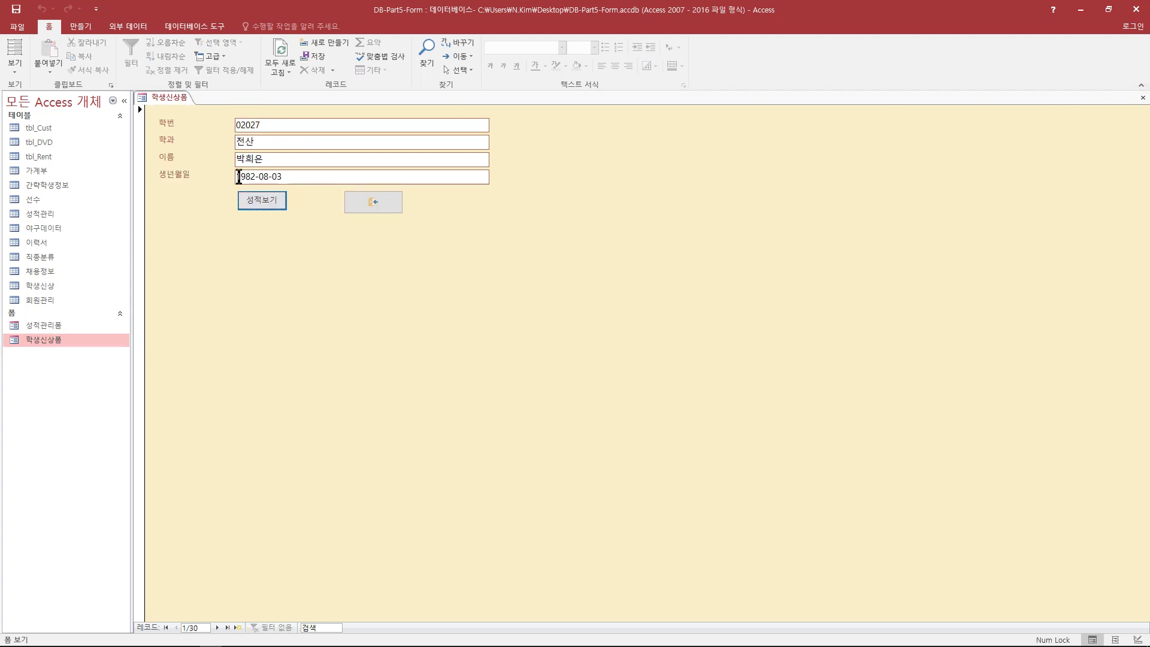
# Go to record 7 in 학생신상폼 and open that student's grades with the 성적보기 button
pyautogui.click(217, 627)
pyautogui.click(217, 627)
pyautogui.click(218, 627)
pyautogui.click(218, 627)
pyautogui.click(217, 627)
pyautogui.click(217, 627)
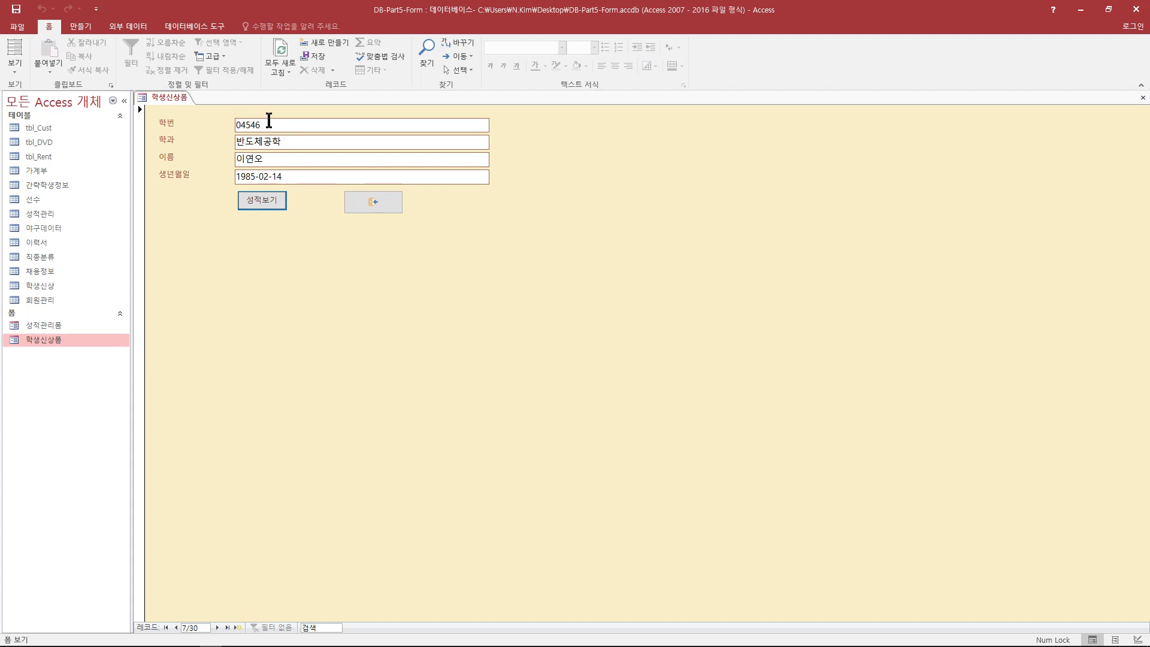
pyautogui.click(263, 200)
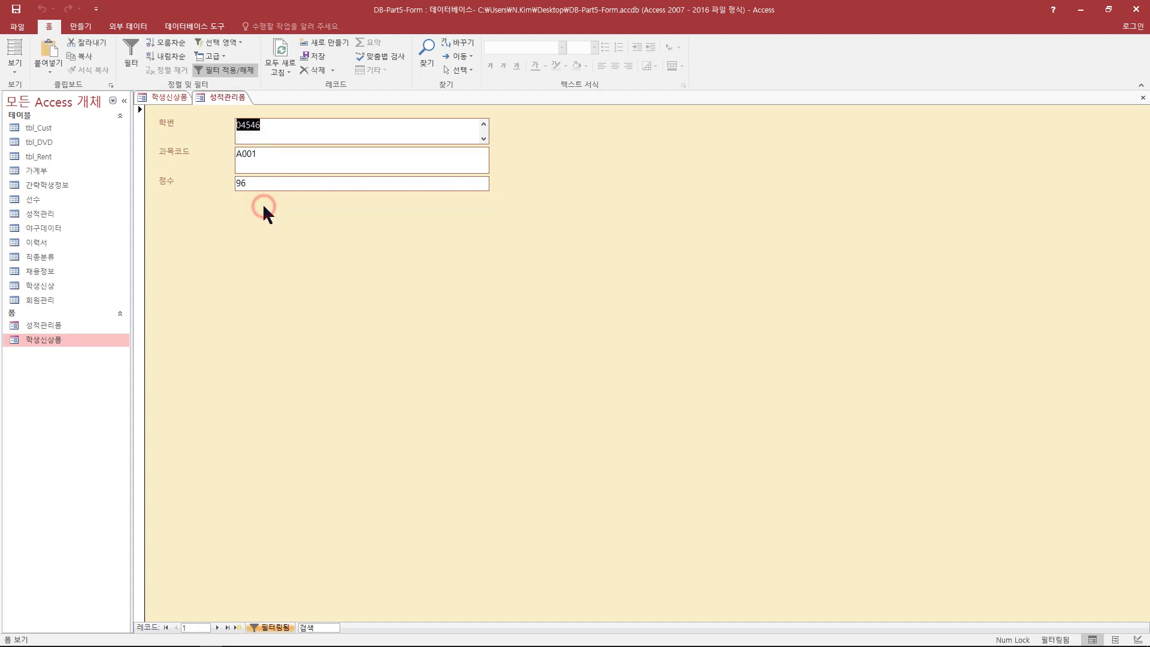
# Browse the filtered grades in 성적관리폼 up to record 6 and close the form
pyautogui.click(217, 627)
pyautogui.click(217, 627)
pyautogui.click(217, 627)
pyautogui.click(217, 627)
pyautogui.click(217, 627)
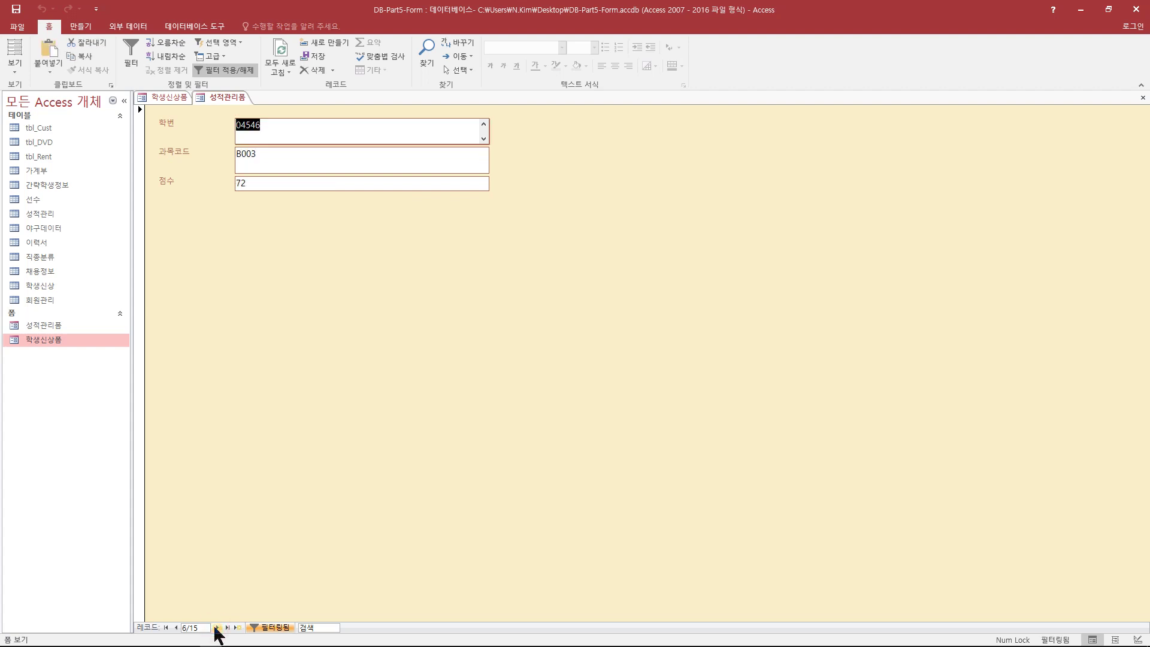
pyautogui.click(1143, 97)
pyautogui.click(328, 270)
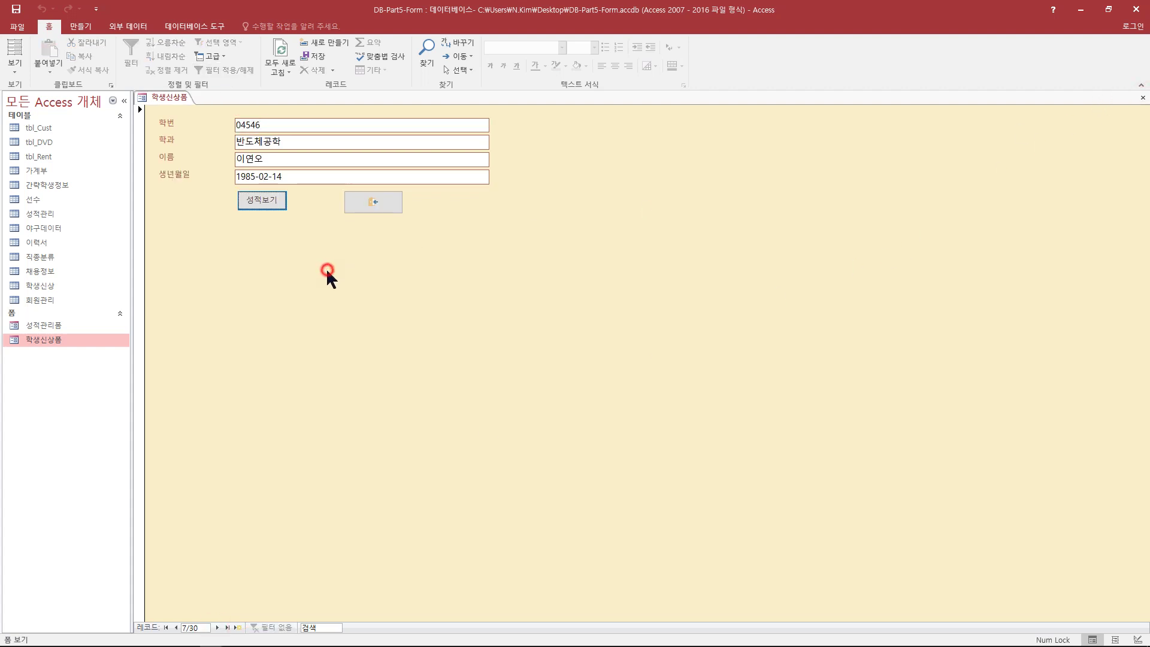
# Open the grades for record 10 of 학생신상폼, browse them up to the fifth record, and close 성적관리폼
pyautogui.click(217, 627)
pyautogui.click(217, 627)
pyautogui.click(217, 627)
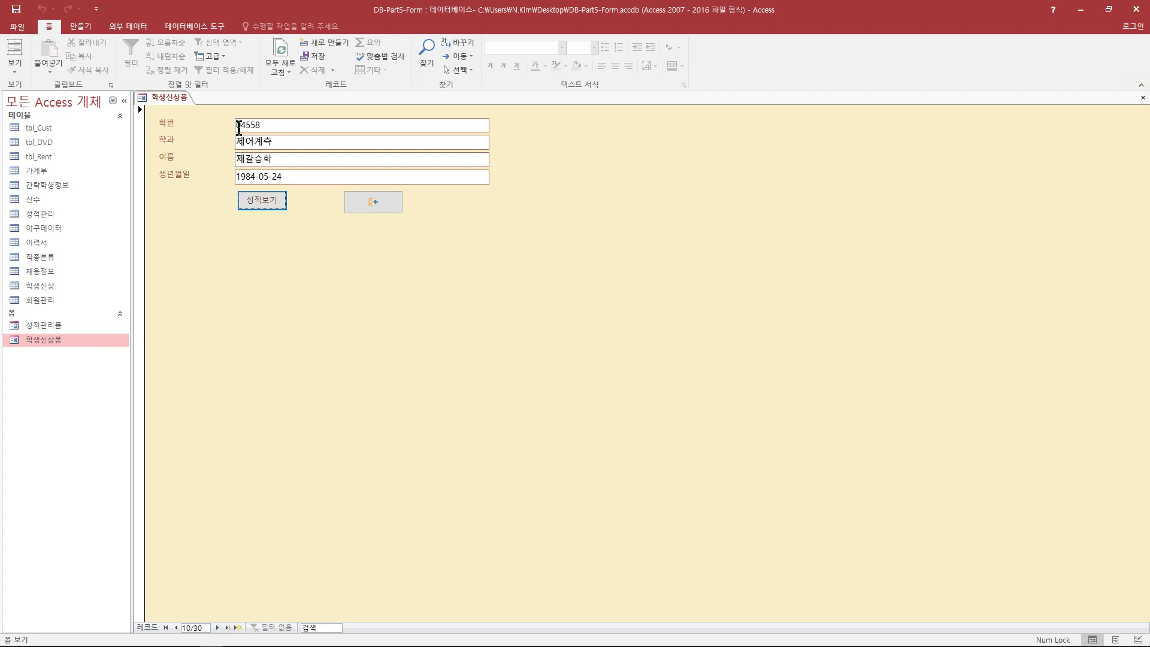
pyautogui.click(263, 201)
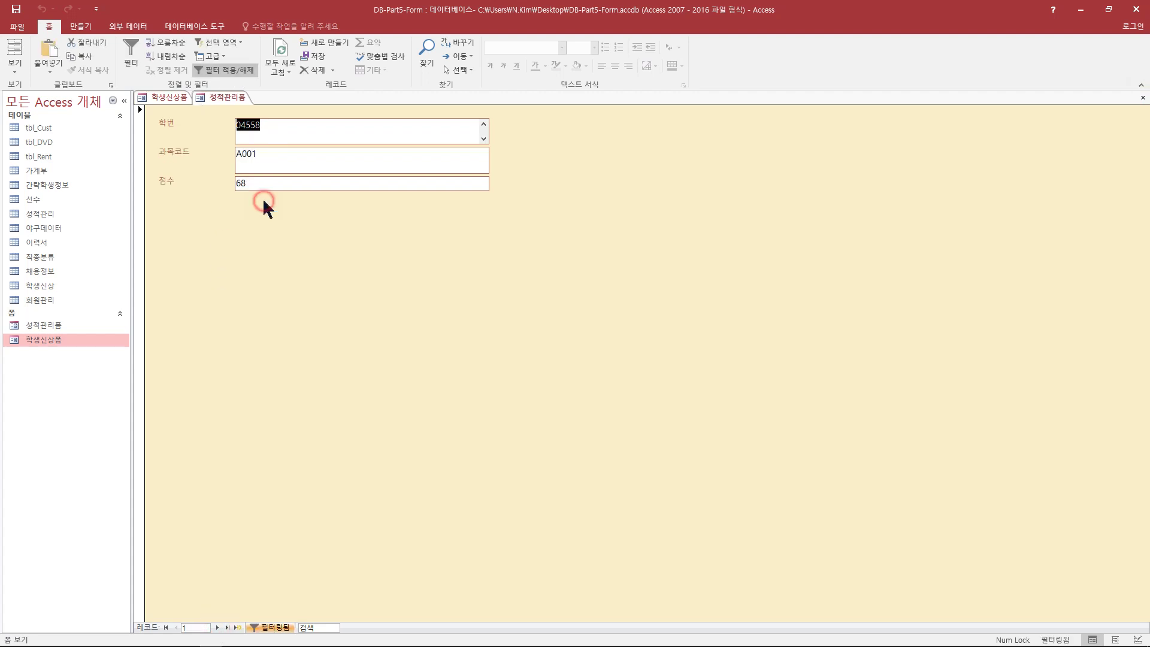
pyautogui.click(217, 628)
pyautogui.click(217, 627)
pyautogui.click(218, 627)
pyautogui.click(218, 627)
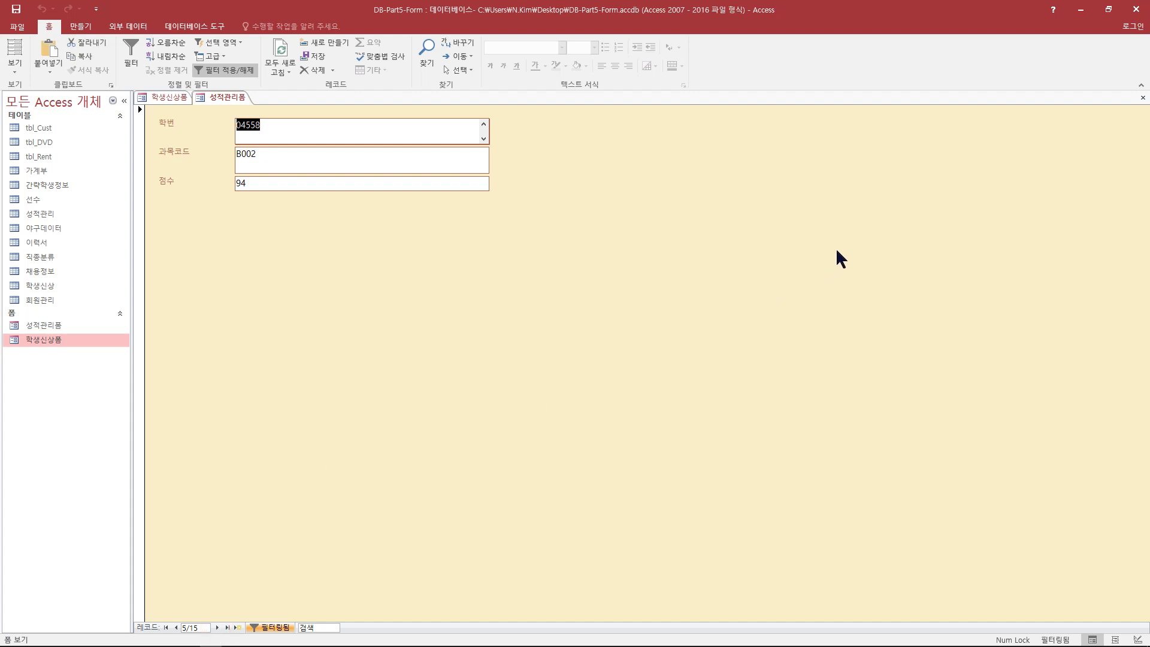
pyautogui.click(1143, 98)
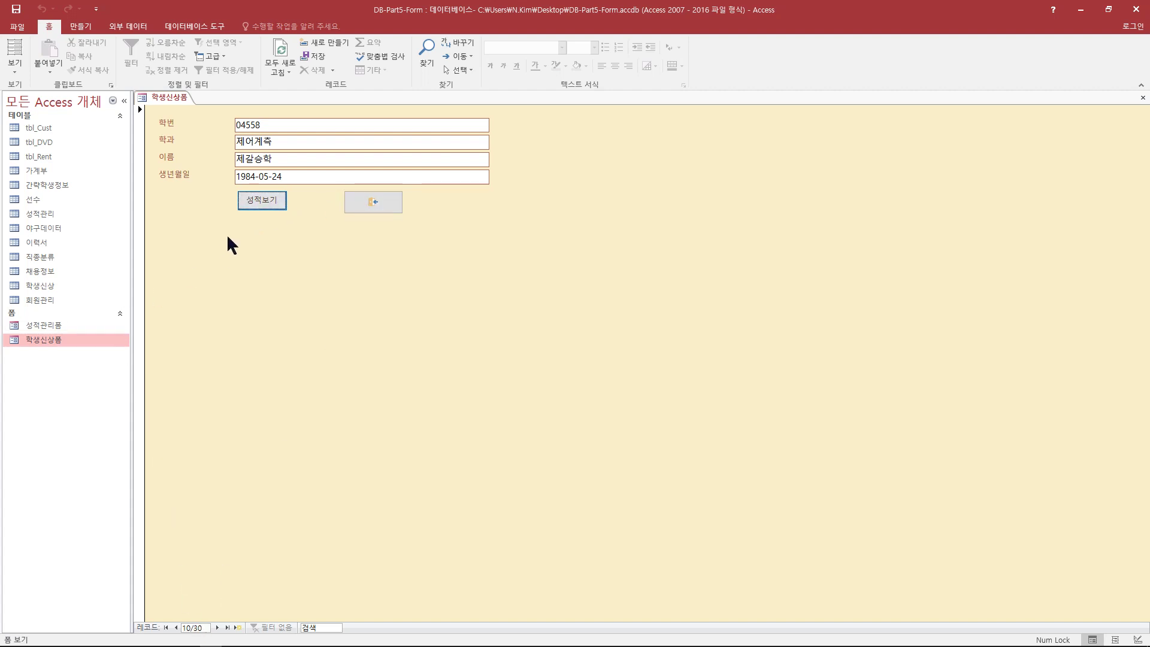
# Reopen the grades for record 10 and compare the 학번 in 학생신상폼 and 성적관리폼
pyautogui.click(271, 199)
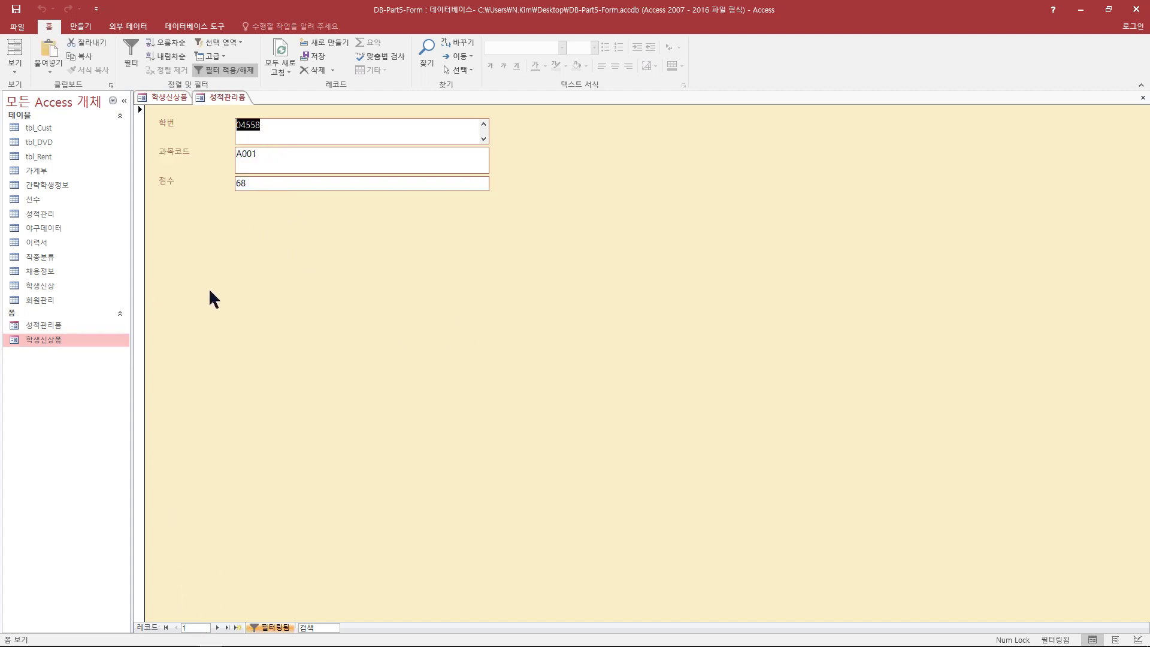
pyautogui.click(171, 96)
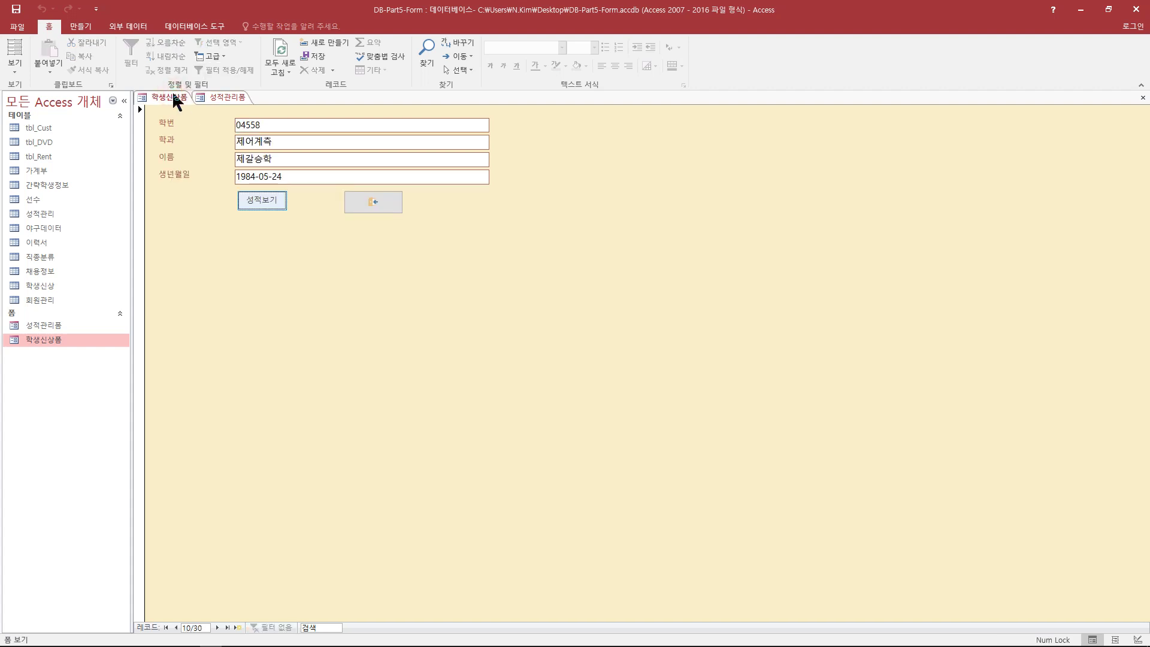
pyautogui.click(232, 98)
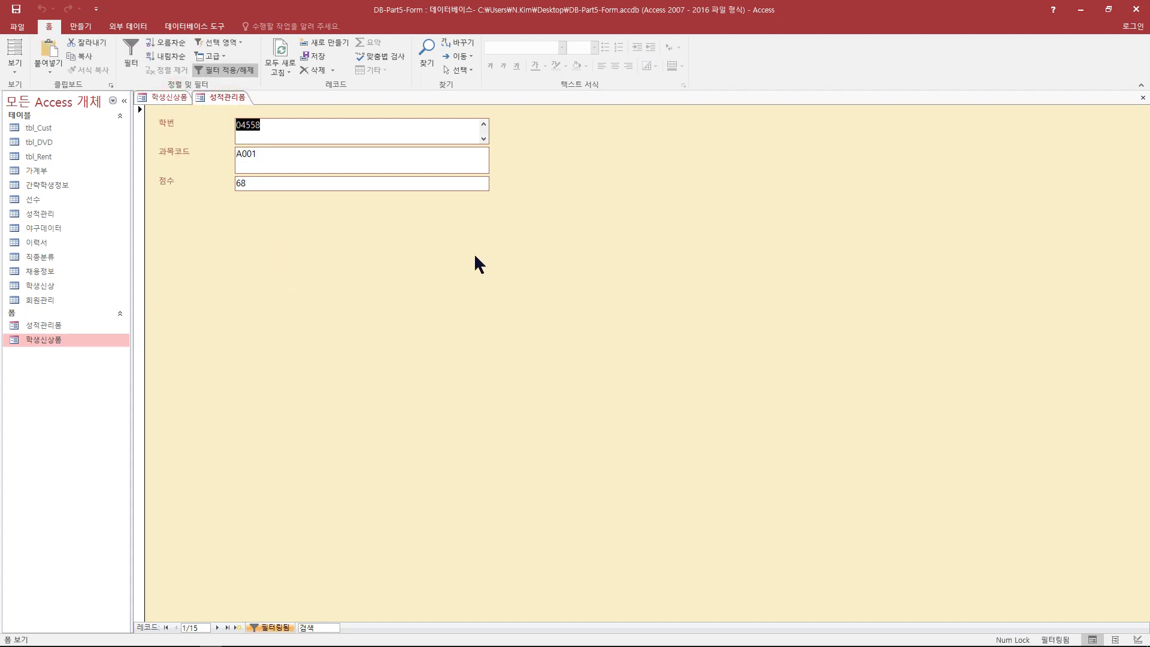